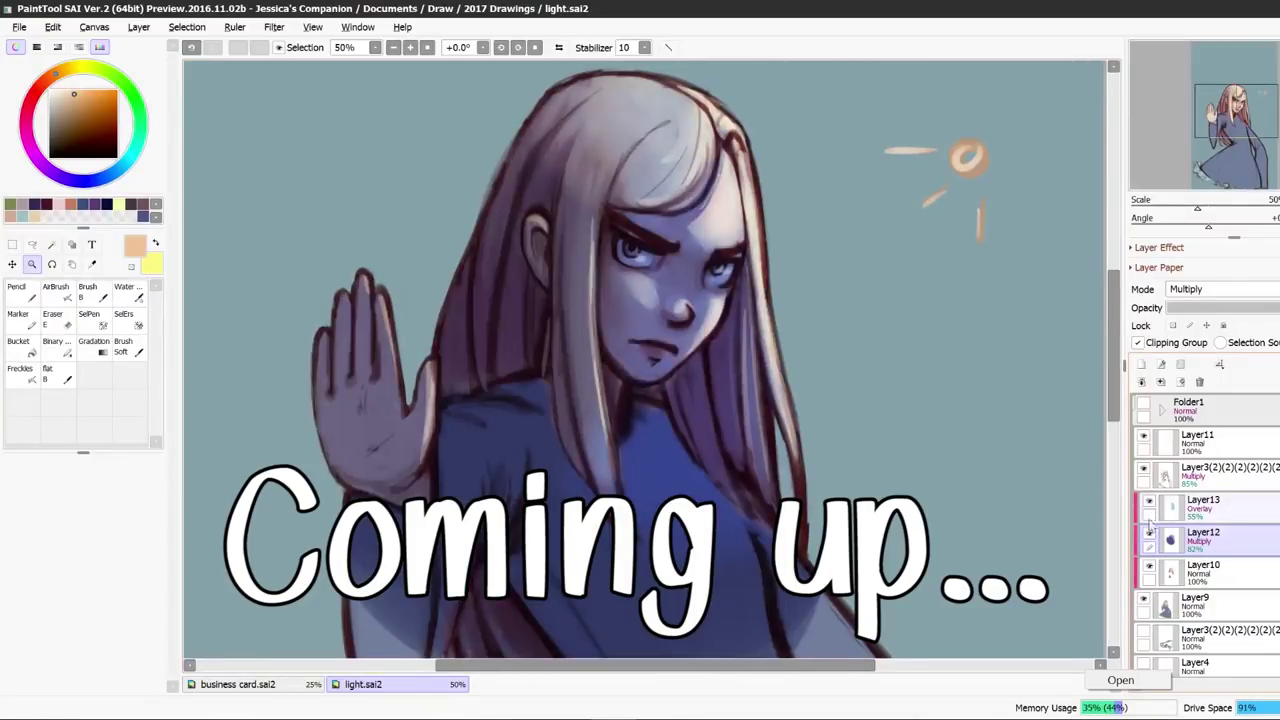
left_click_drag(1112, 404, 1112, 395)
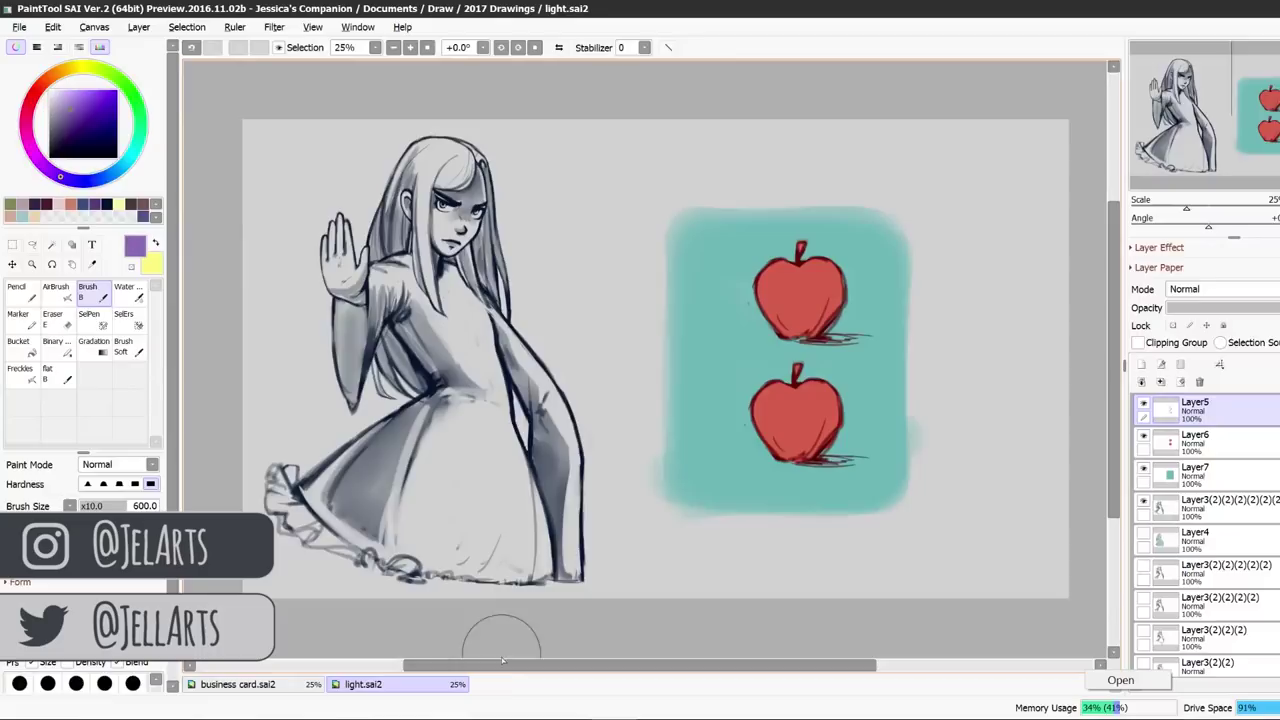
mouse_move(503, 666)
left_mouse_down()
mouse_move(521, 672)
mouse_move(510, 681)
mouse_move(502, 669)
left_mouse_up()
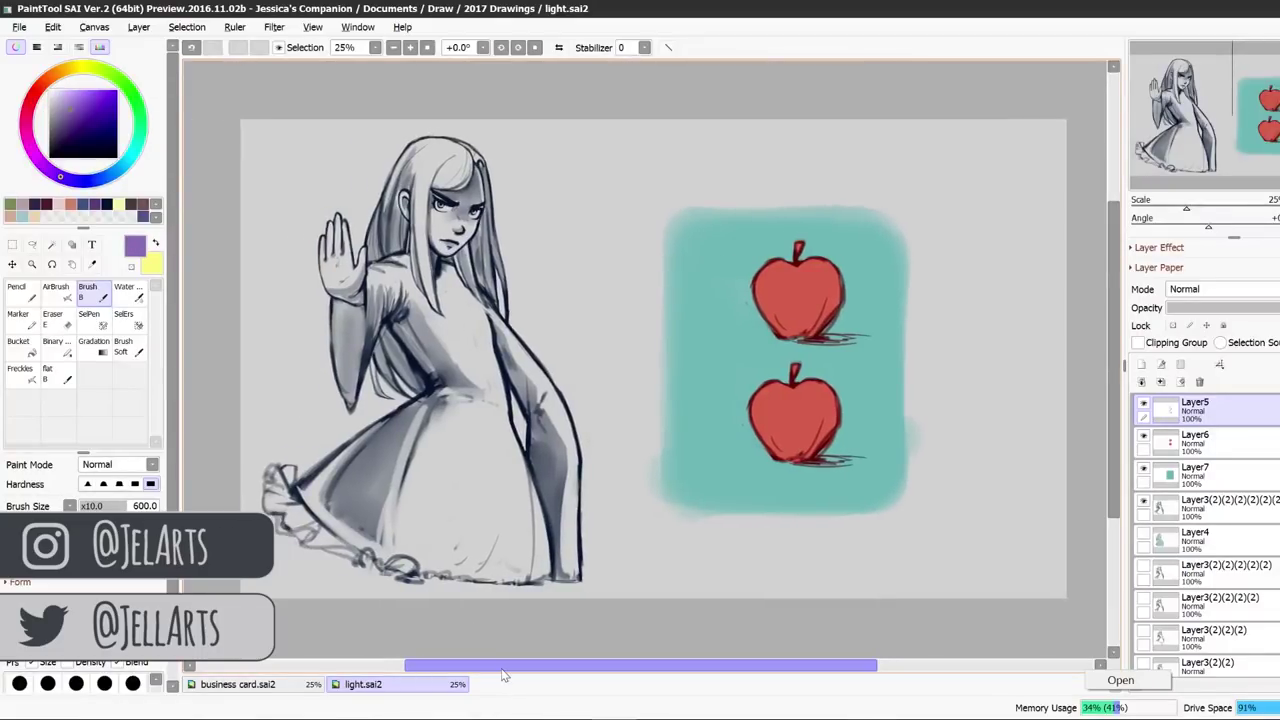
left_click(559, 48)
left_click(559, 48)
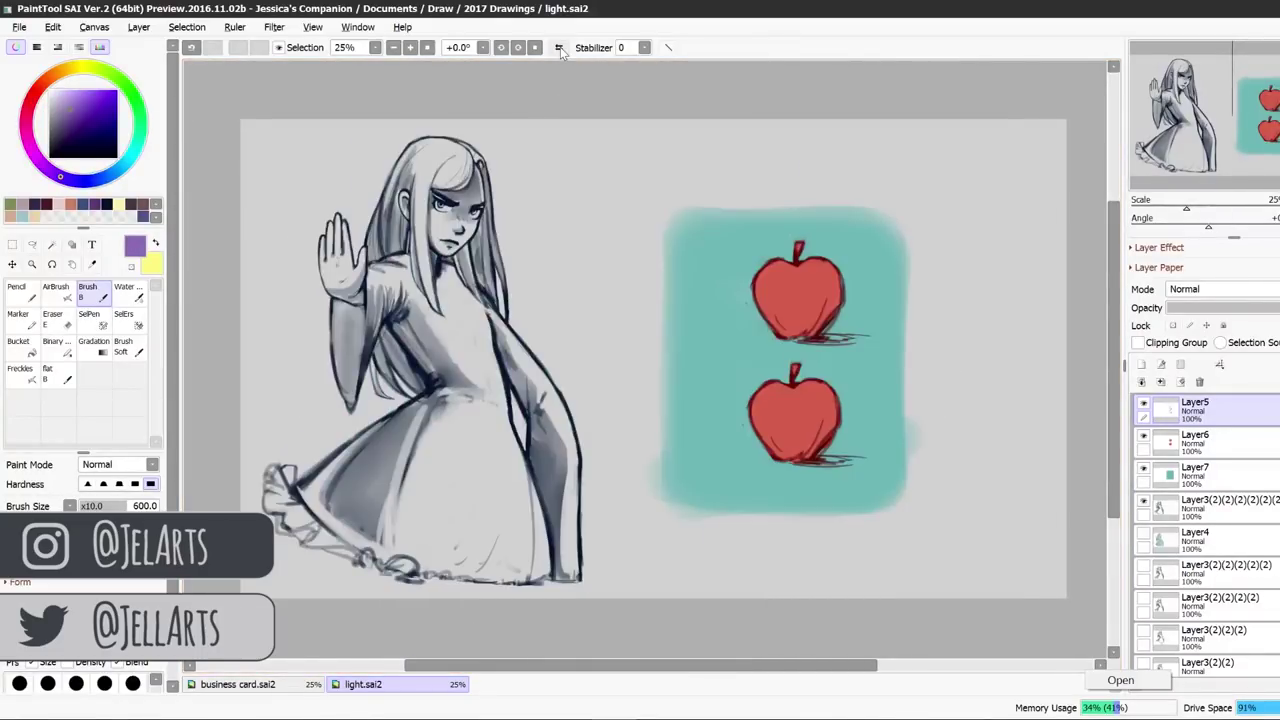
mouse_move(642, 670)
left_mouse_down()
mouse_move(652, 678)
mouse_move(639, 672)
left_mouse_up()
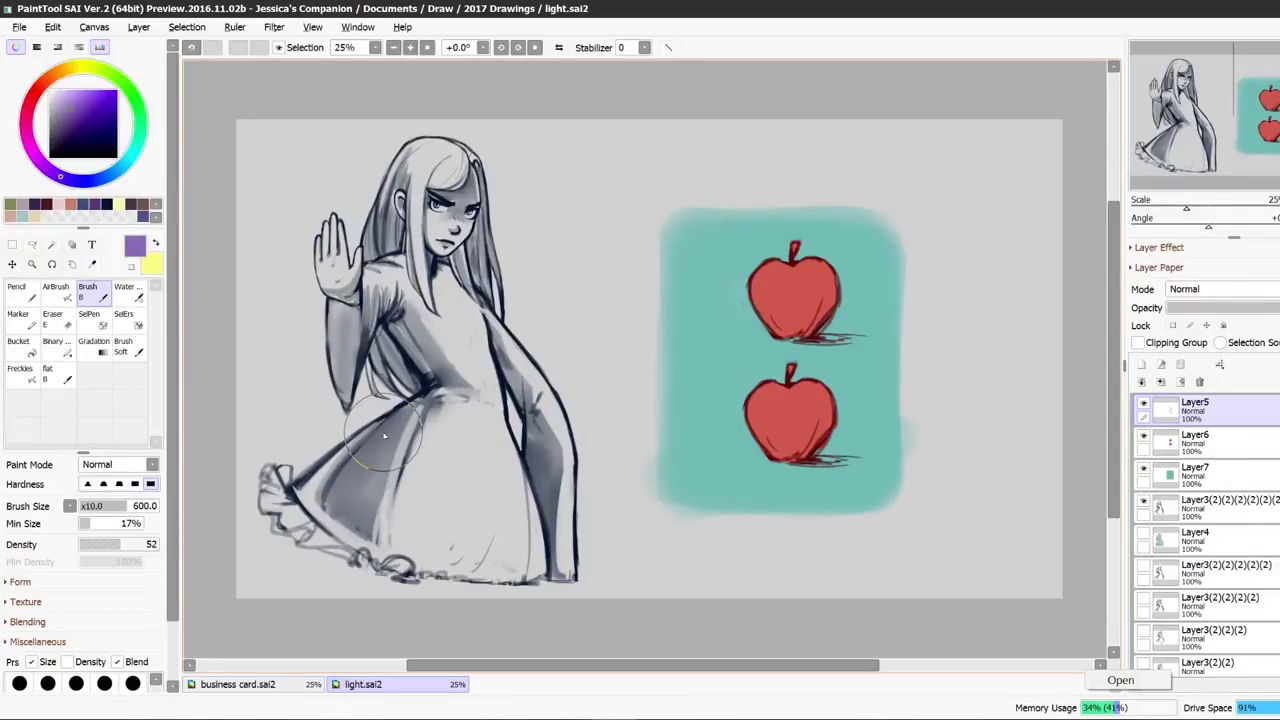
left_click_drag(699, 670, 729, 668)
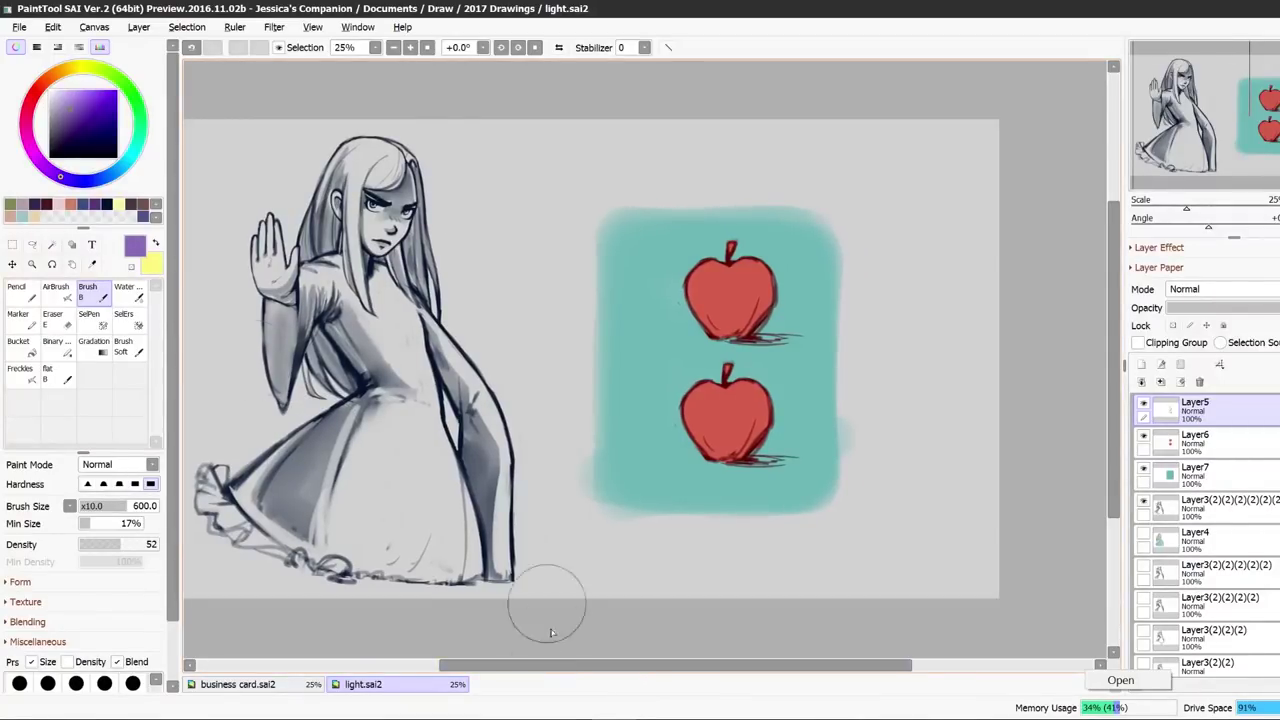
mouse_move(551, 666)
left_mouse_down()
mouse_move(478, 683)
mouse_move(528, 670)
left_mouse_up()
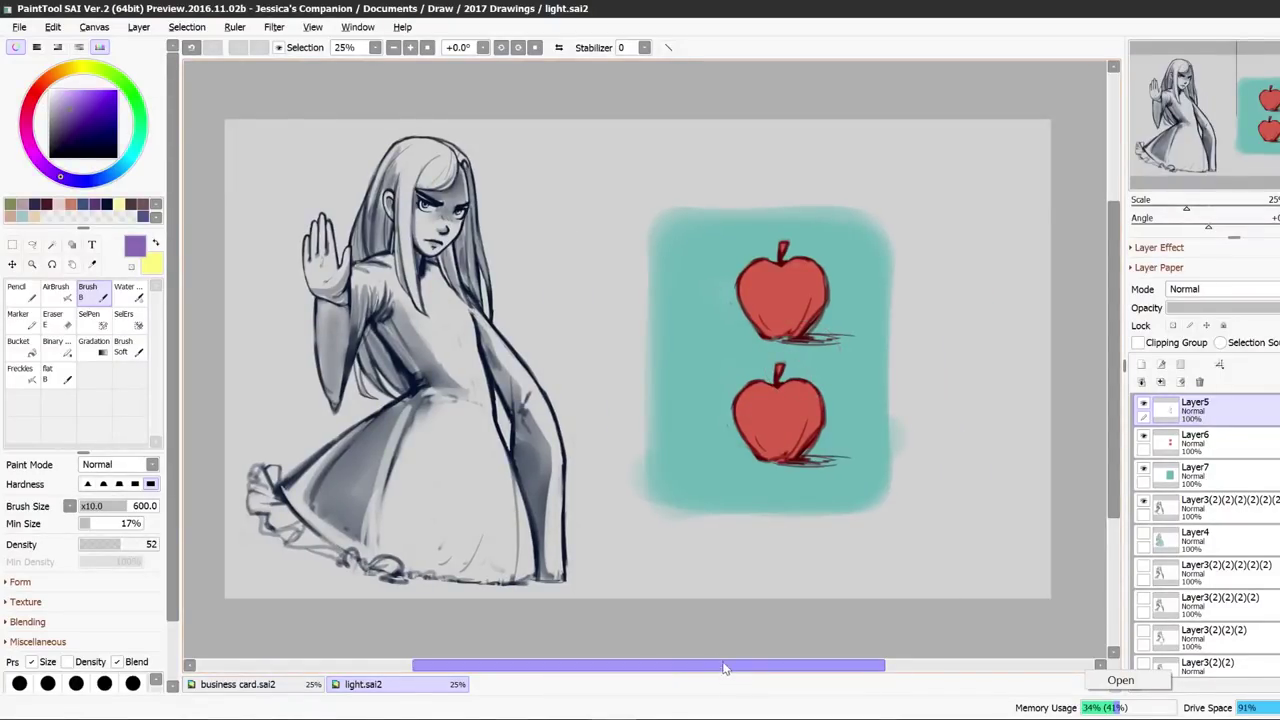
mouse_move(725, 668)
left_mouse_down()
mouse_move(744, 675)
mouse_move(710, 666)
left_mouse_up()
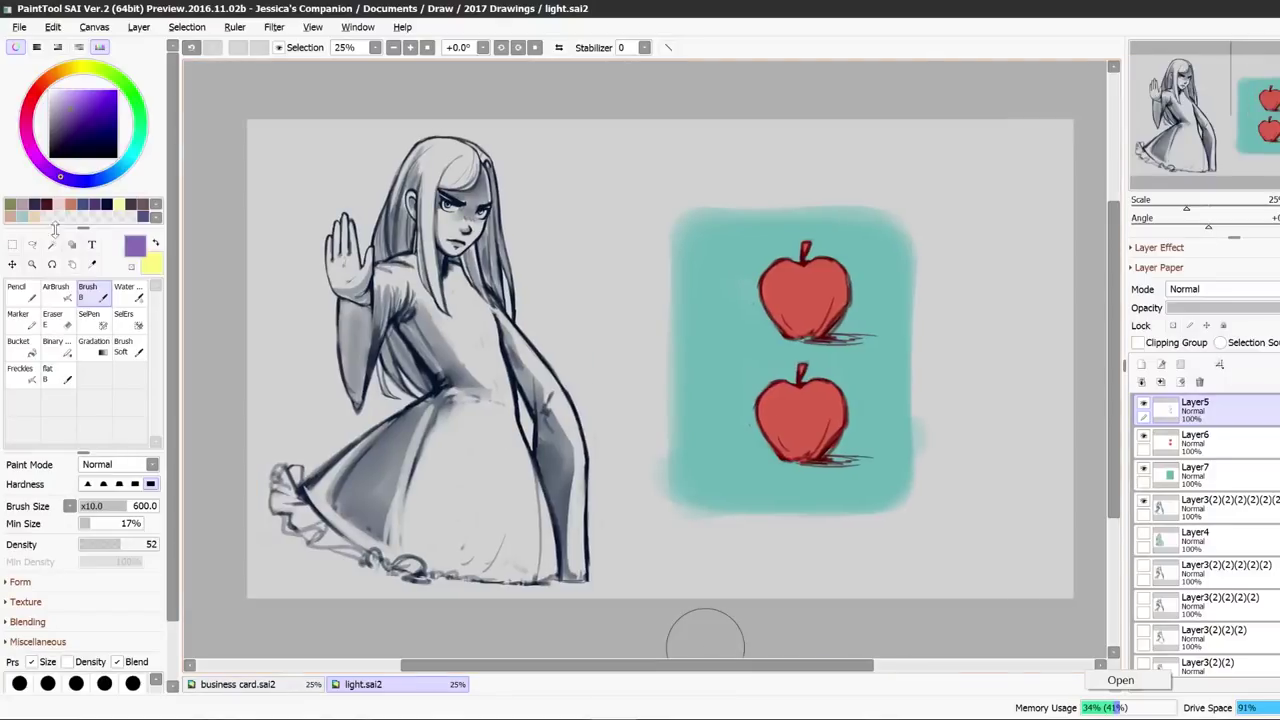
left_click(31, 263)
left_click(559, 47)
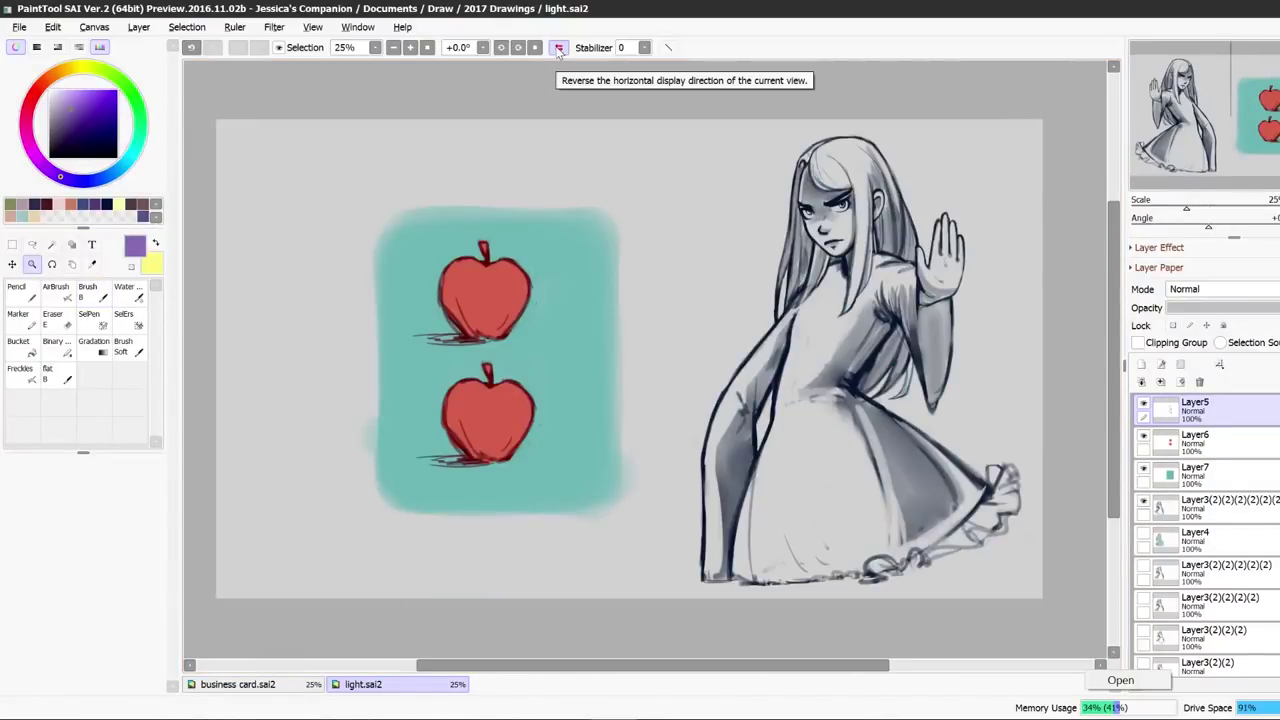
left_click(431, 313)
key("Home")
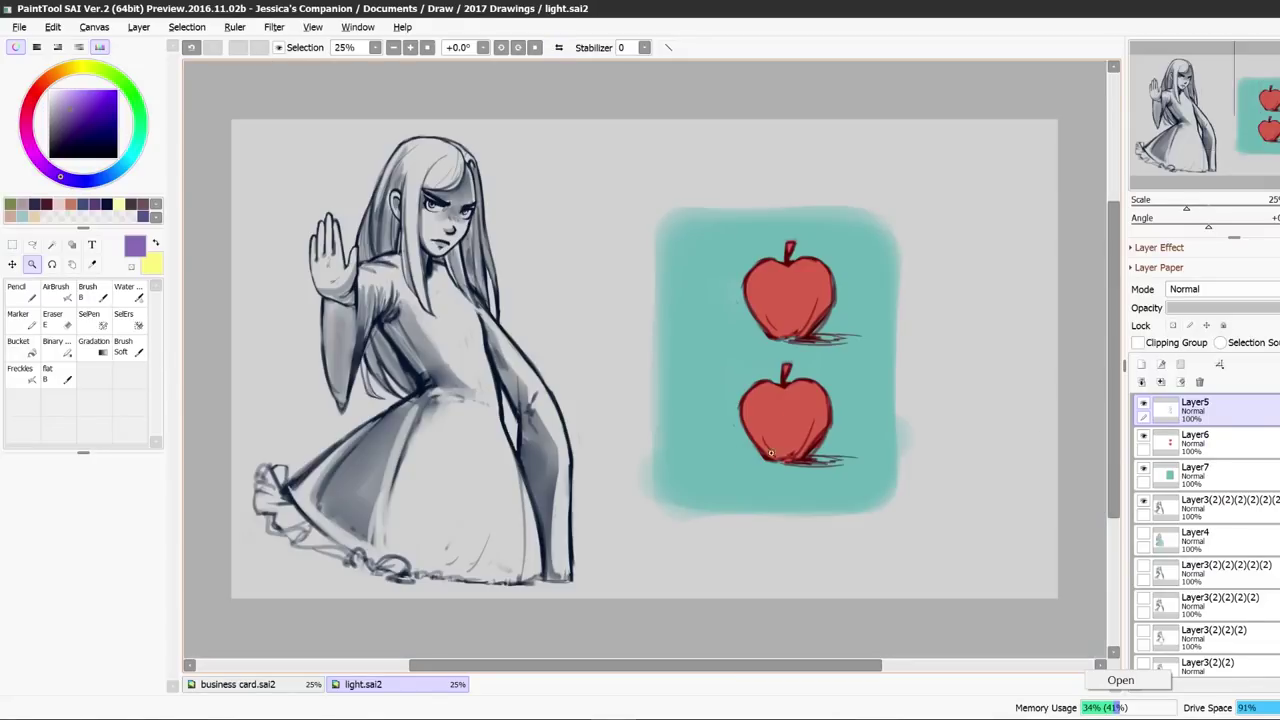
left_click(128, 293)
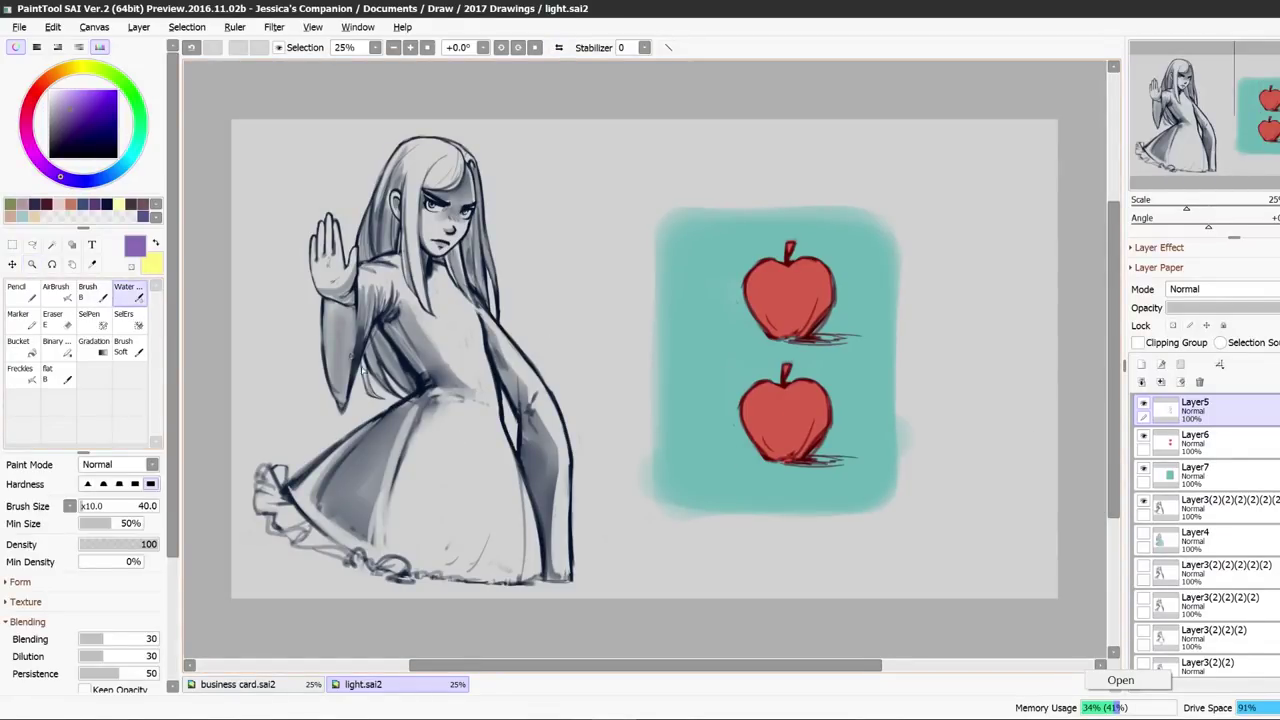
Mirror the canvas view horizontally and make Layer6, which holds the apples, active with its opacity locked.
left_click(558, 50)
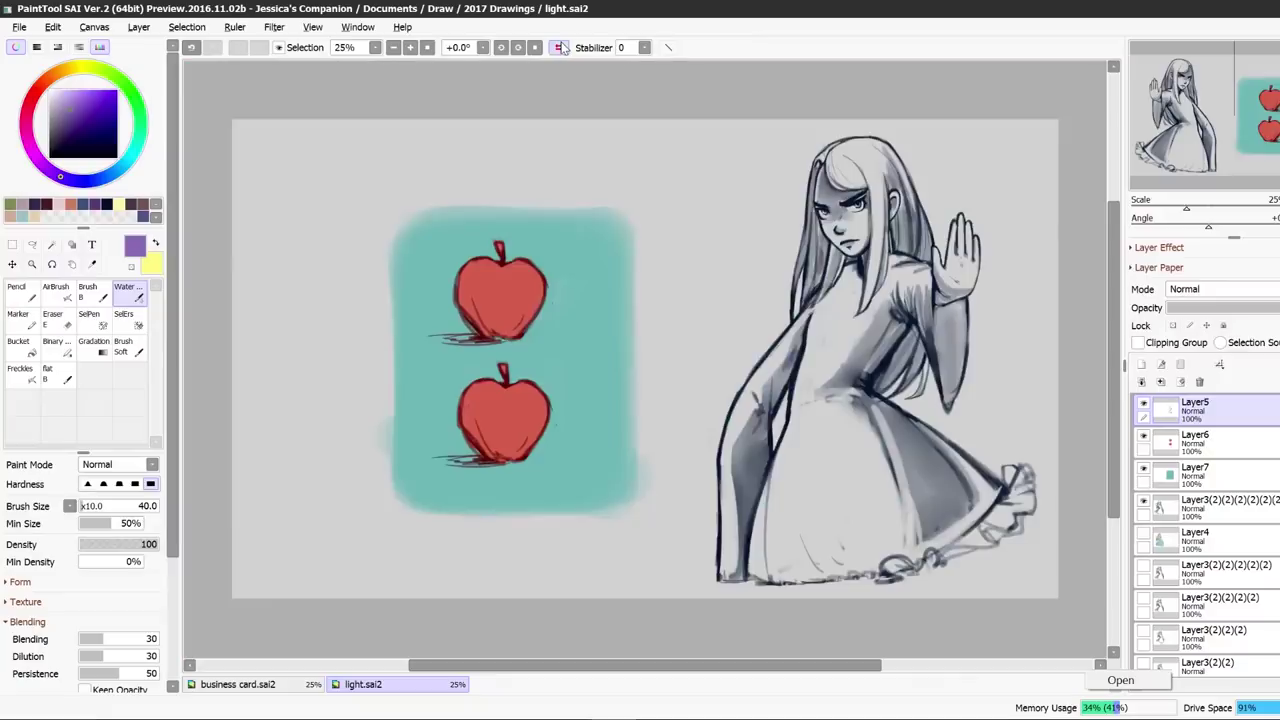
left_click(33, 265)
left_click(418, 335)
left_click(418, 340)
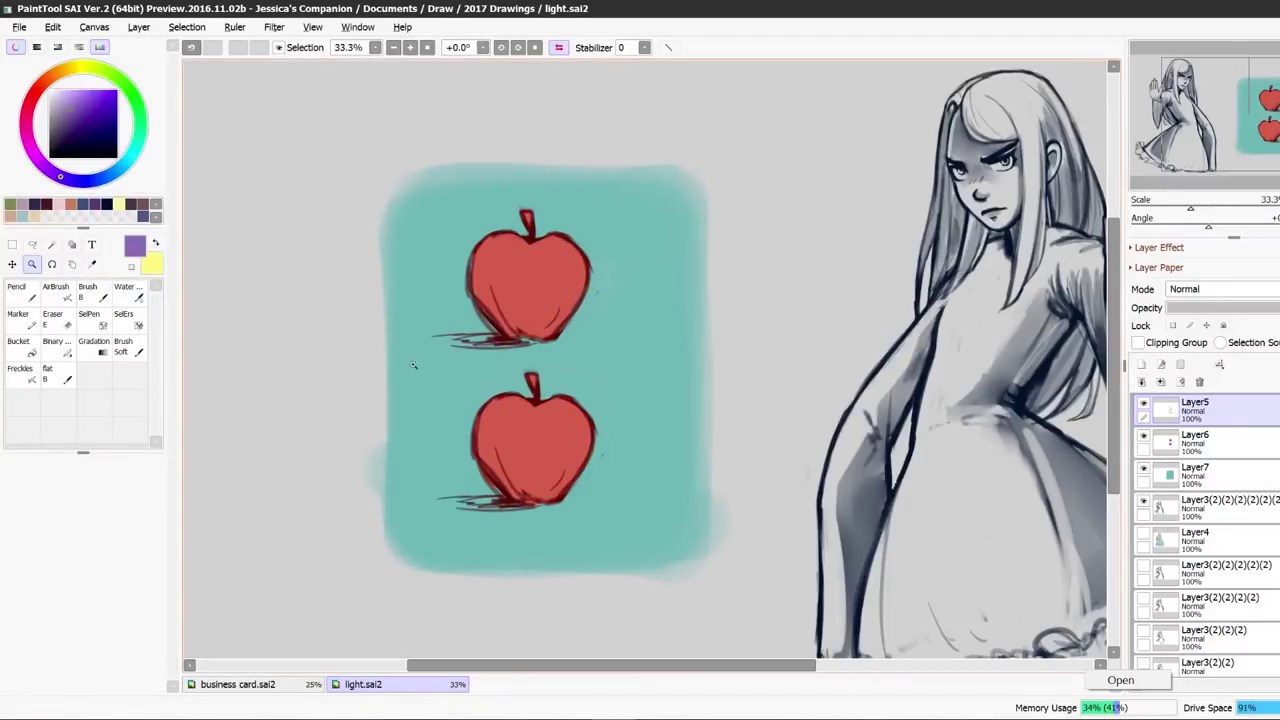
left_click(445, 378)
left_click_drag(1113, 402, 1119, 415)
left_click(1190, 440)
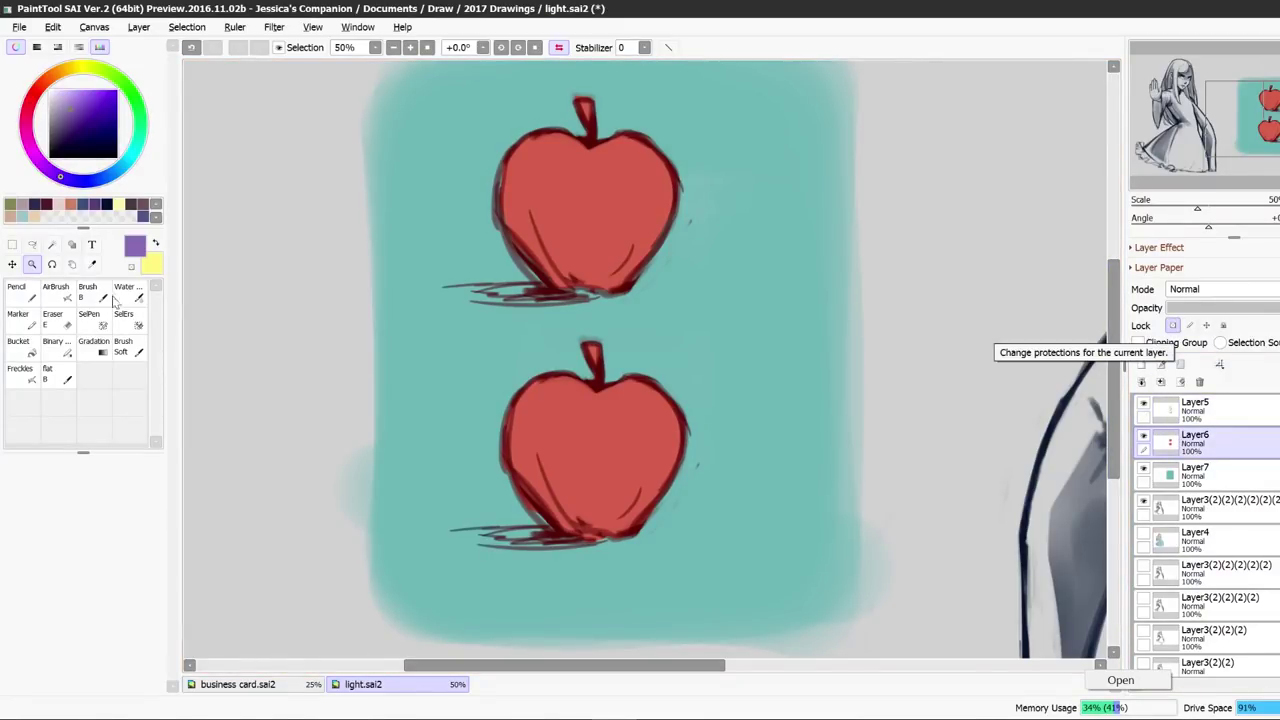
Set the Brush to size 100 and sample the upper apple's base red as the painting colour.
key("b")
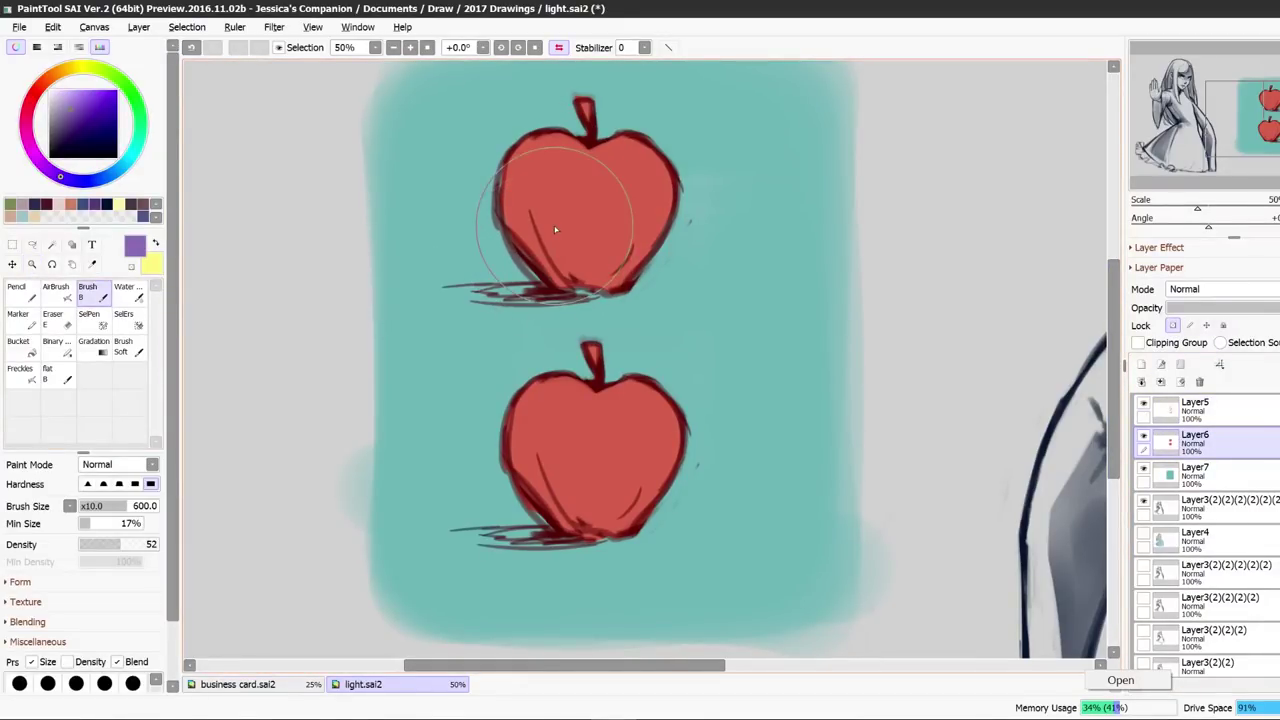
key("bracketleft")
key("bracketleft")
key("bracketleft")
key("bracketleft")
key("bracketleft")
key("bracketleft")
key("bracketleft")
key("bracketleft")
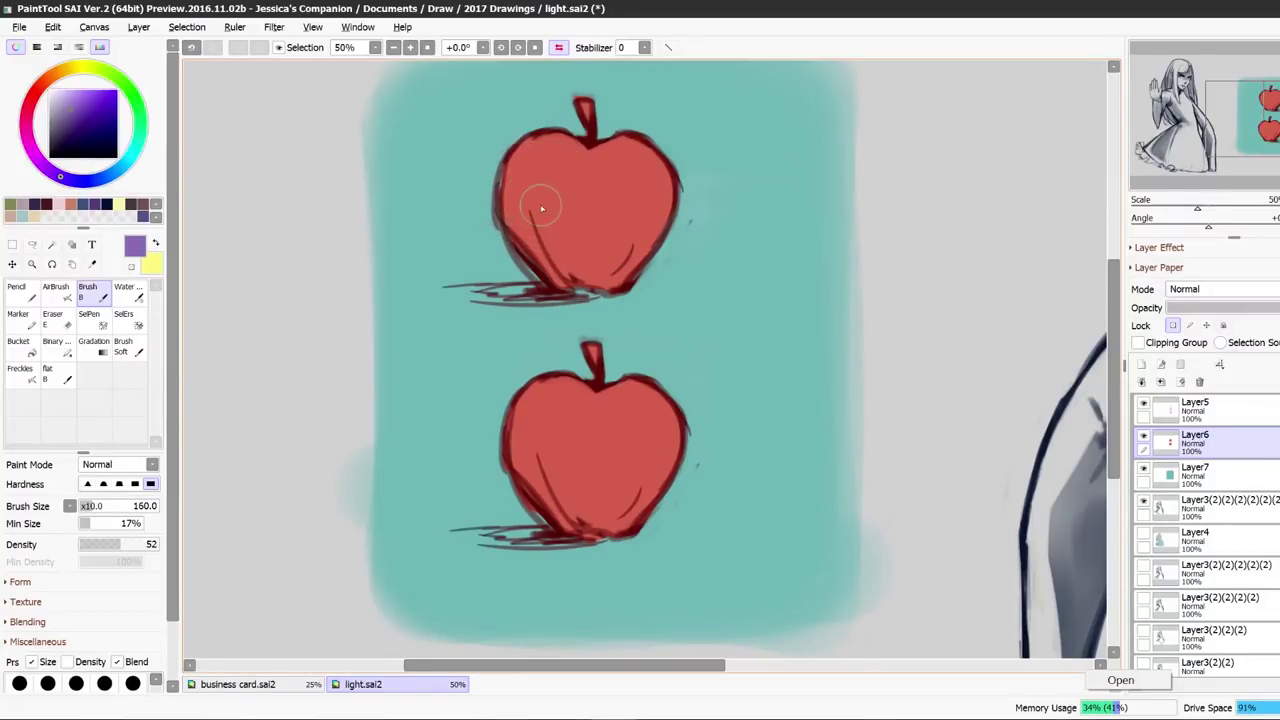
key("bracketleft")
key("bracketleft")
left_click(556, 200, "alt")
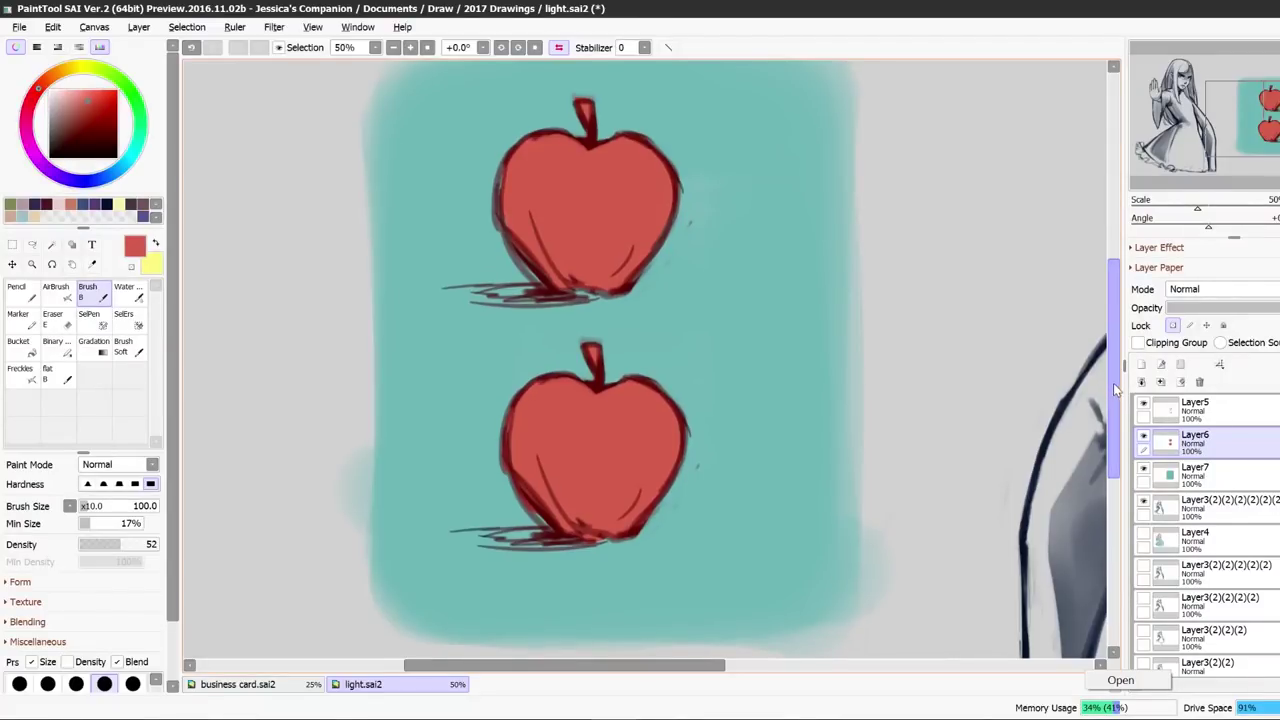
Choose a dark red and paint a shadow down the left side of the upper apple.
left_click_drag(1113, 383, 1113, 353)
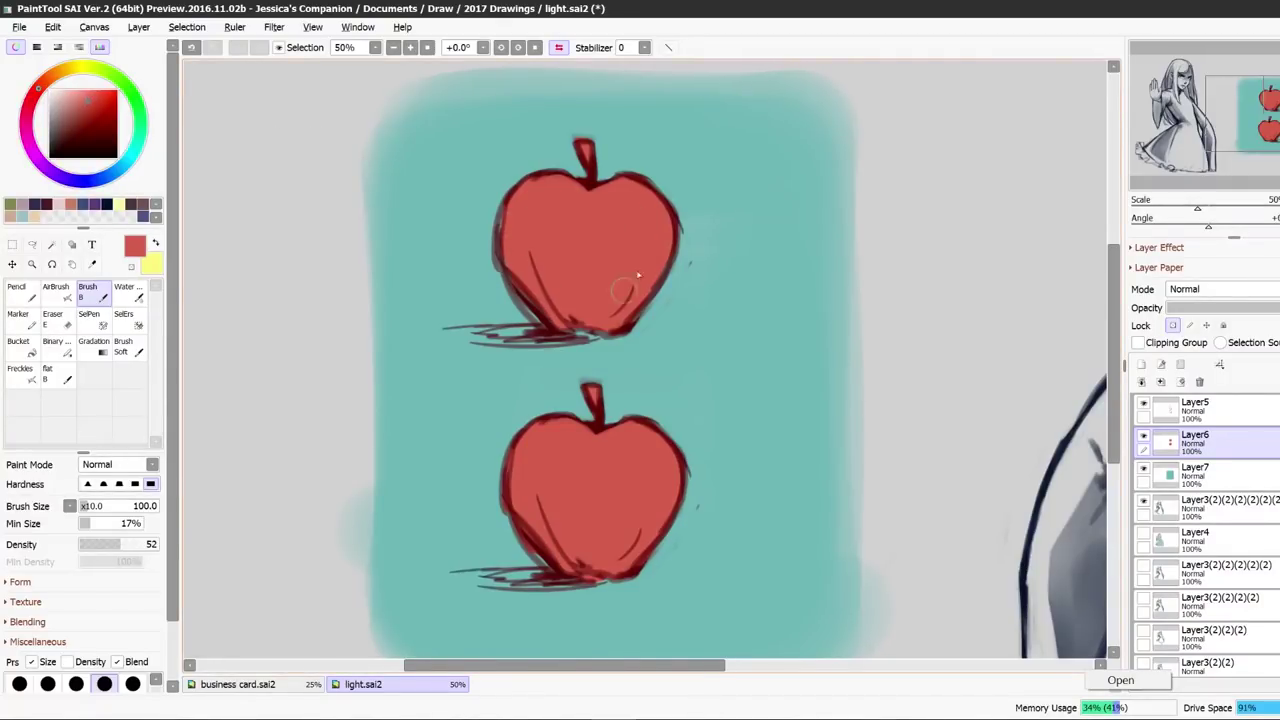
left_click_drag(90, 98, 95, 121)
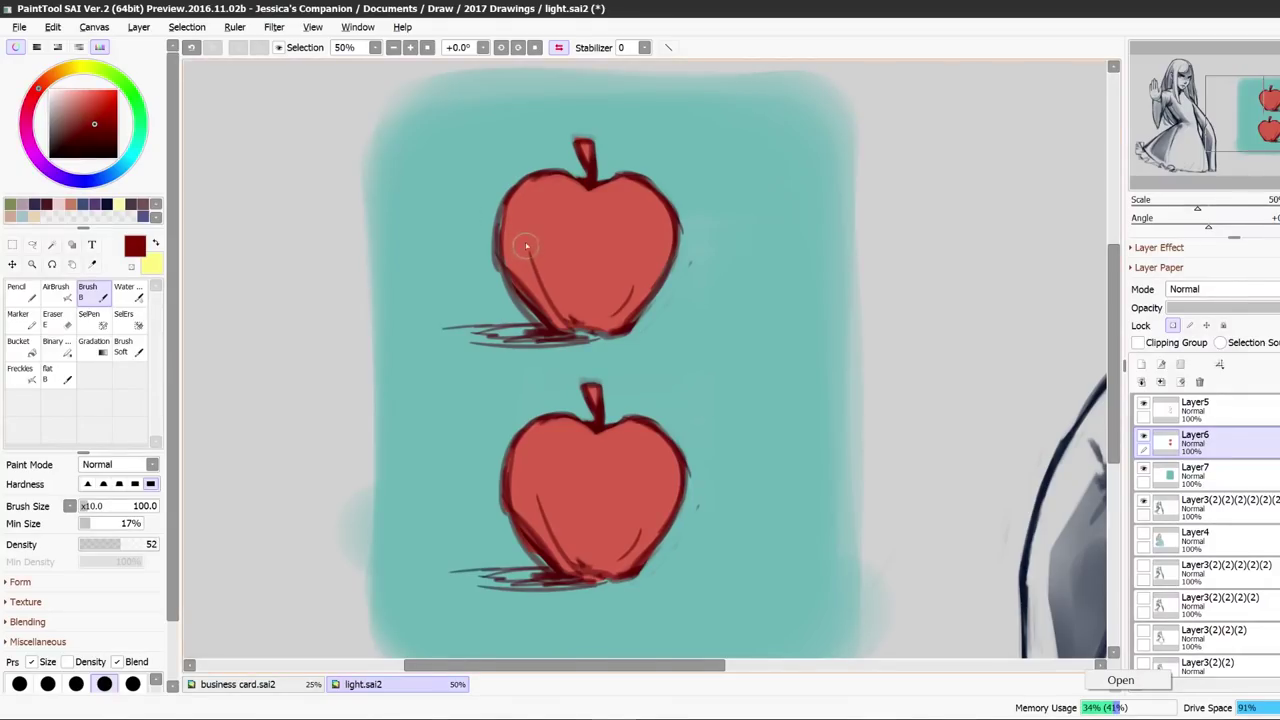
mouse_move(1046, 388)
left_mouse_down()
mouse_move(1055, 462)
mouse_move(1133, 608)
left_mouse_up()
left_click_drag(526, 212, 578, 308)
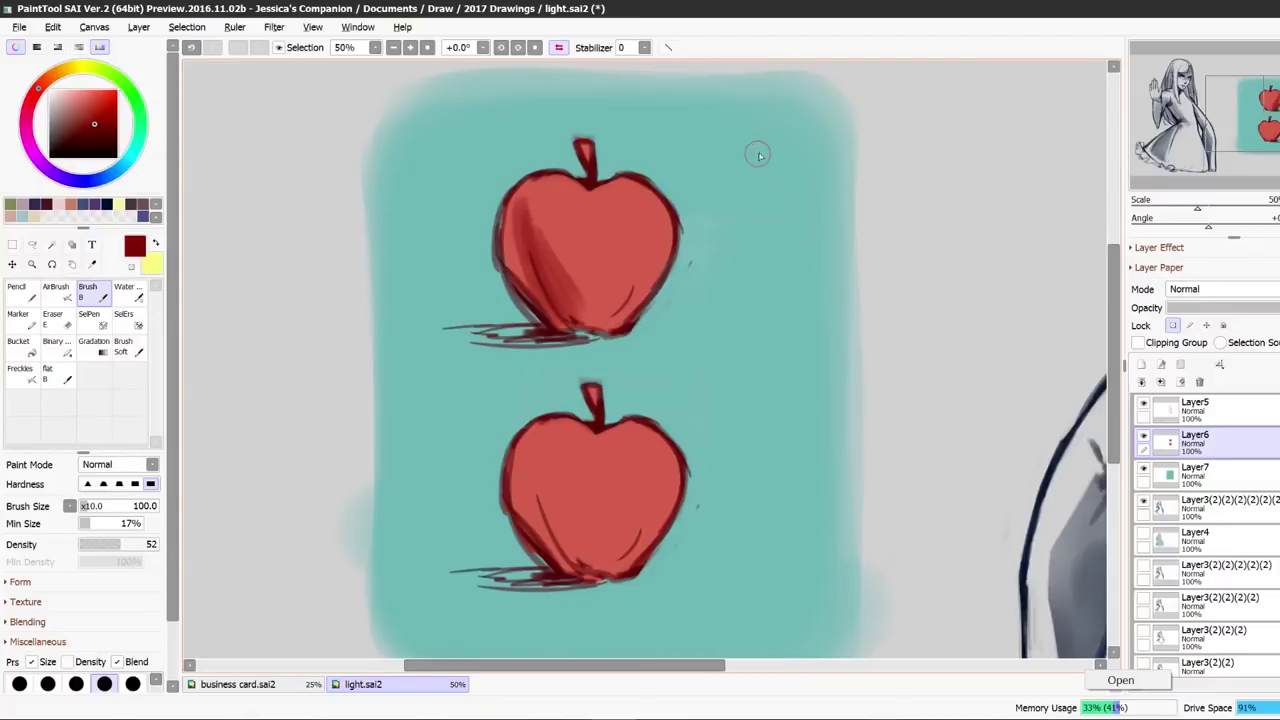
Draw a pale-yellow sun with three rays to the upper right of each apple, using brush size 40.
left_click_drag(752, 160, 721, 127)
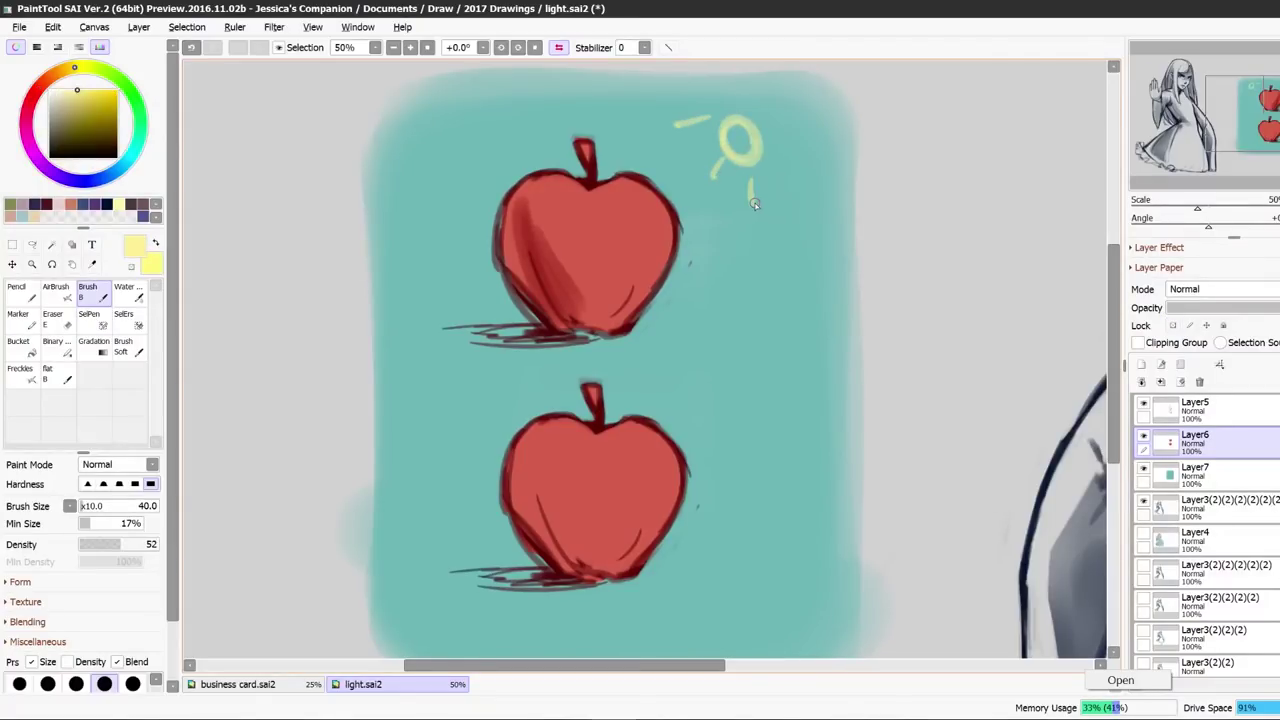
left_click_drag(743, 380, 757, 408)
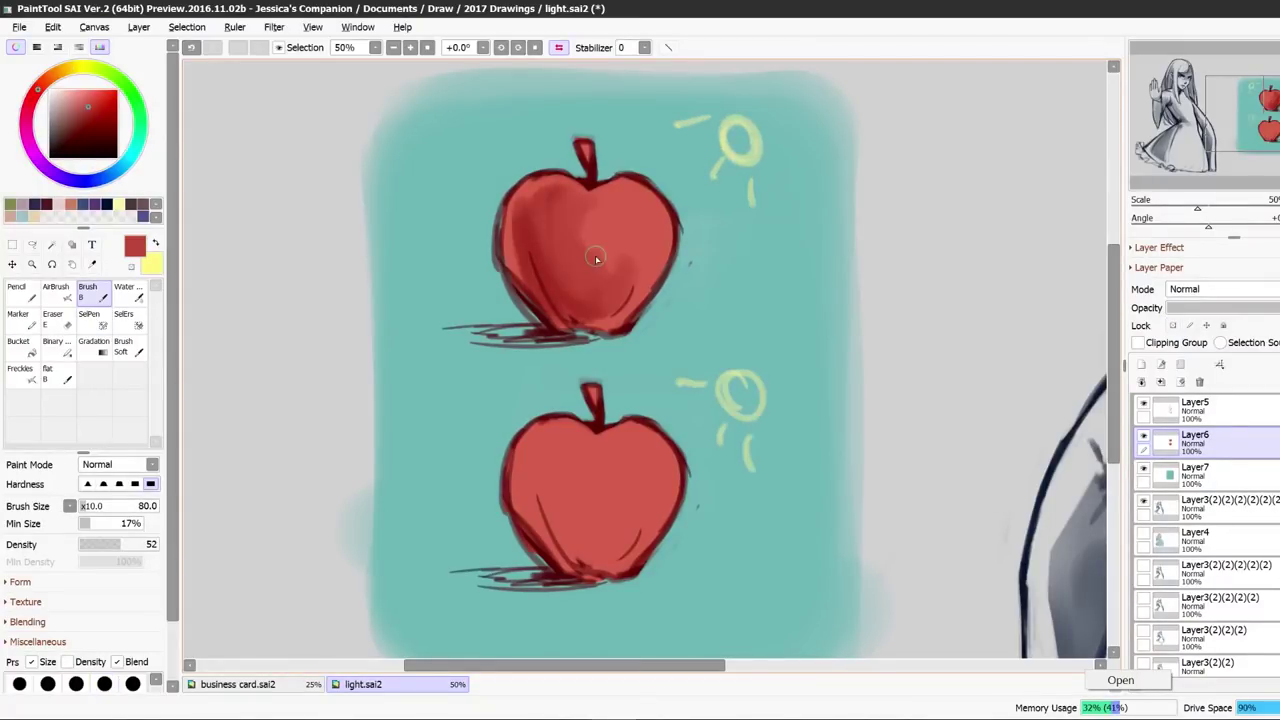
Blend the upper apple's shadow into its base colour with sampled mid reds at brush size 80.
right_click(526, 240)
mouse_move(531, 206)
left_mouse_down()
mouse_move(542, 273)
mouse_move(582, 299)
mouse_move(569, 226)
mouse_move(536, 237)
mouse_move(562, 292)
left_mouse_up()
right_click(571, 223)
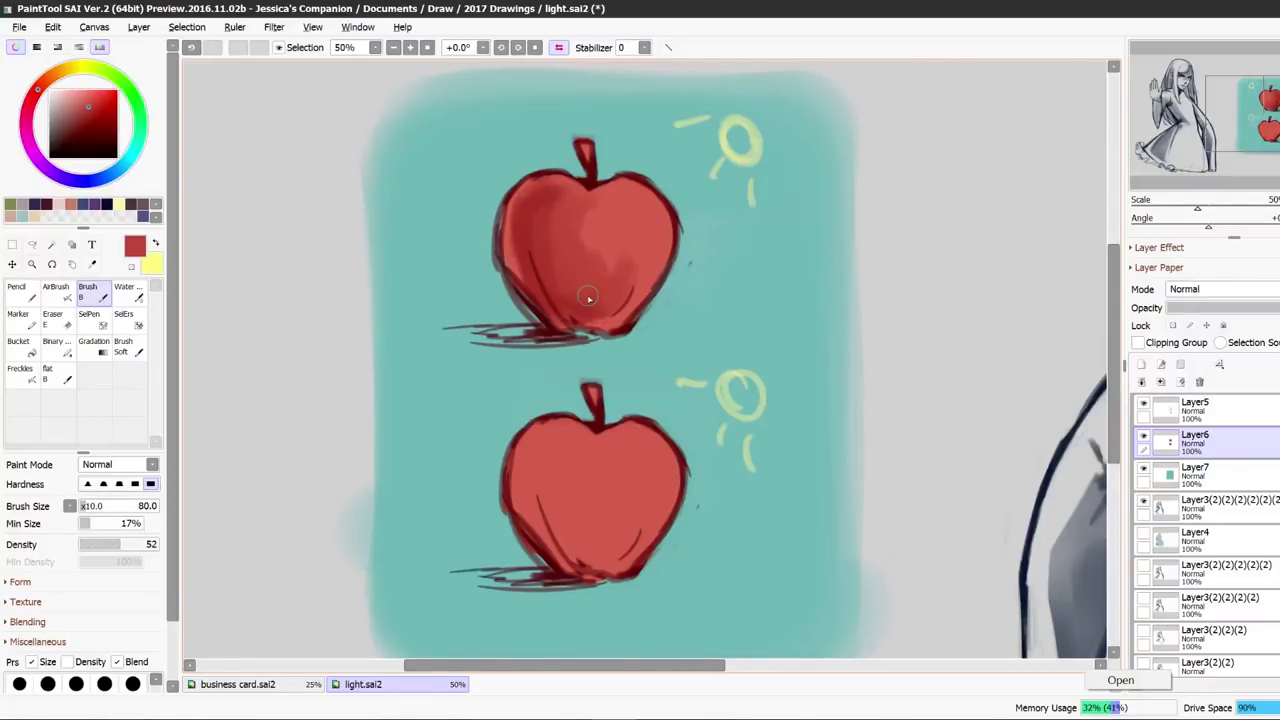
left_click_drag(172, 343, 174, 310)
left_click(522, 230, "alt")
left_click(588, 270, "alt")
left_click_drag(595, 247, 626, 266)
left_click(632, 211, "alt")
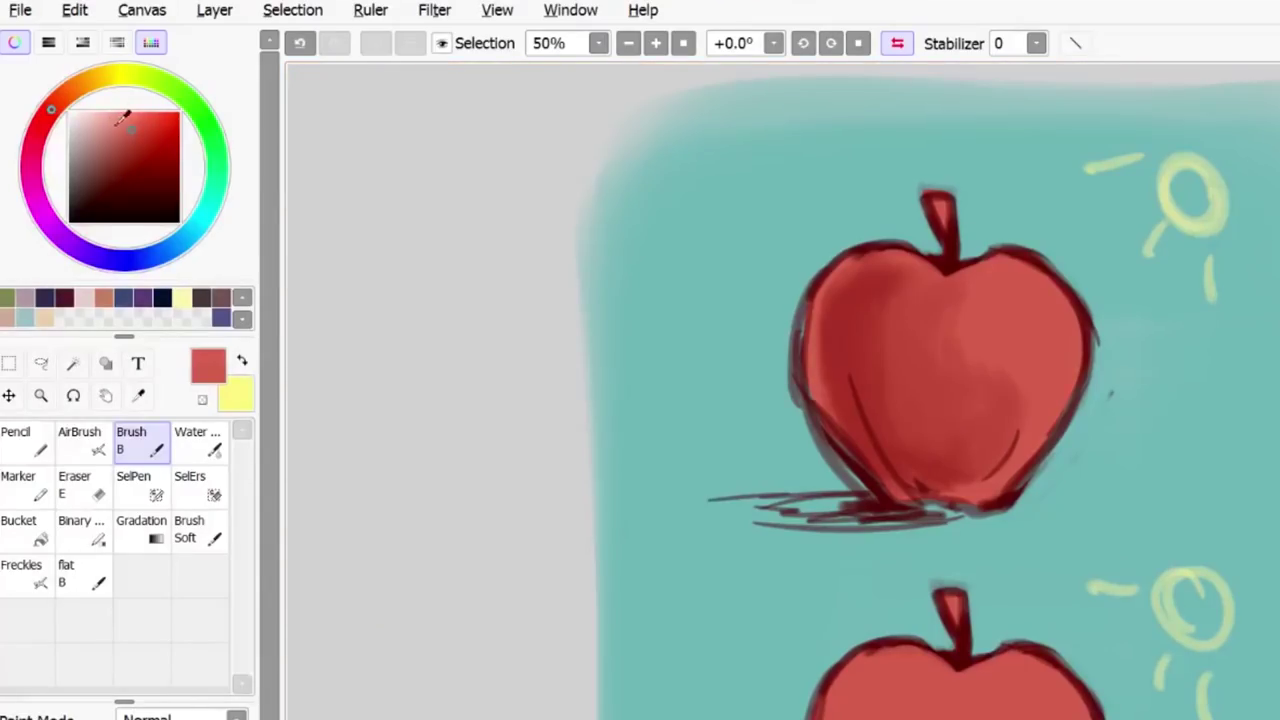
Paint a light pink highlight on the upper right of the upper apple, facing the sun.
left_click(73, 97)
mouse_move(1020, 284)
left_mouse_down()
mouse_move(1047, 373)
mouse_move(1000, 300)
left_mouse_up()
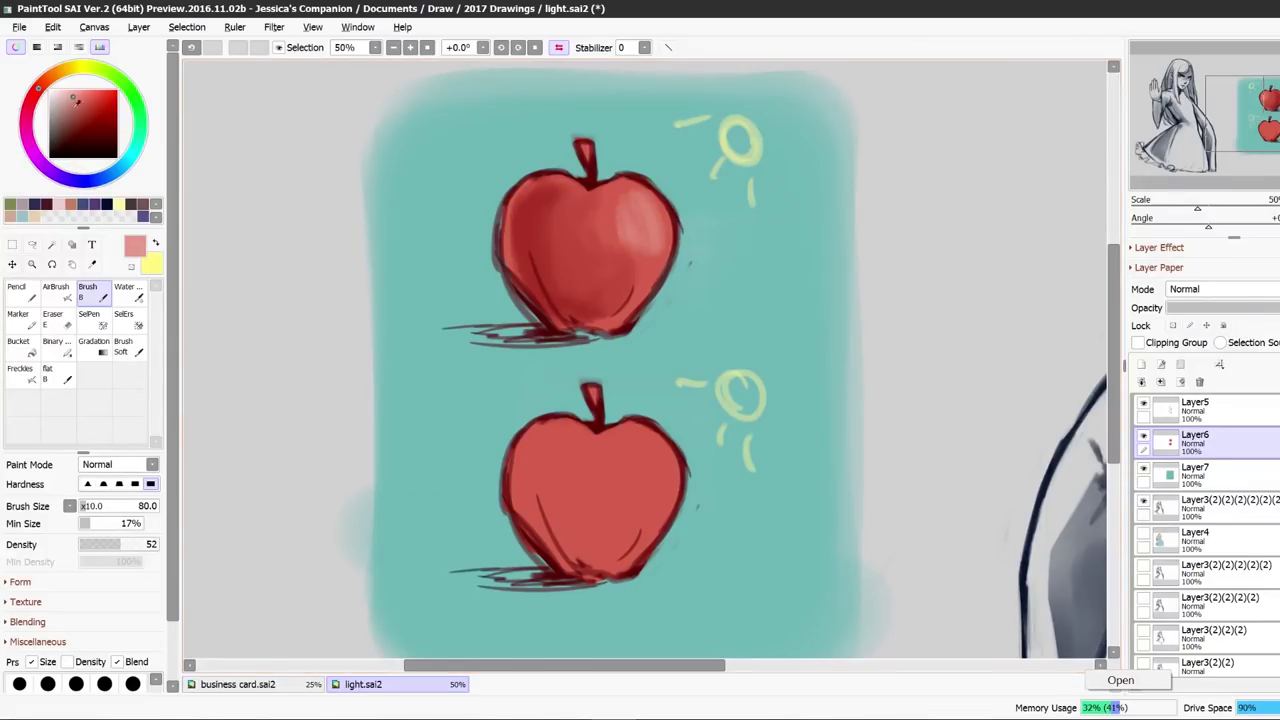
left_click(93, 112)
left_click_drag(641, 208, 636, 250)
left_click(649, 210, "alt")
Deepen the shadow on the left side of the upper apple with a darker, less saturated red.
mouse_move(522, 215)
left_mouse_down()
mouse_move(568, 290)
mouse_move(556, 275)
mouse_move(558, 311)
mouse_move(588, 301)
mouse_move(615, 320)
left_mouse_up()
left_click(546, 212, "alt")
left_click(521, 232, "alt")
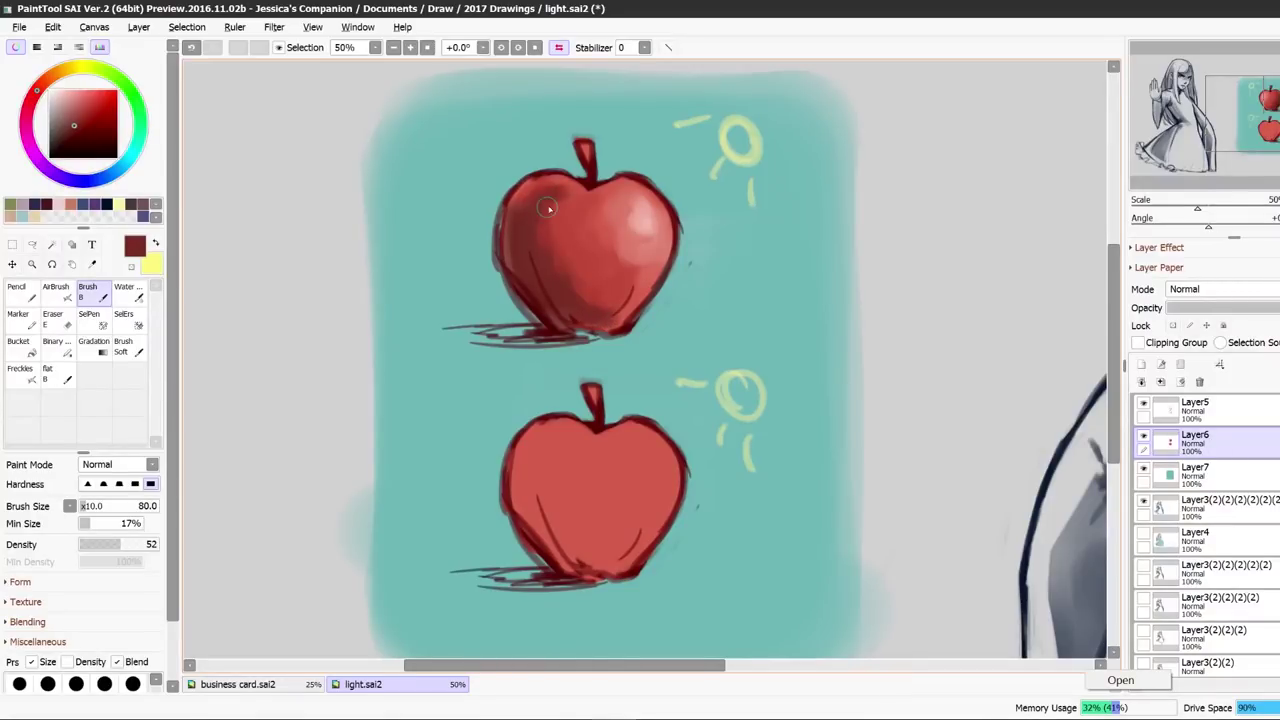
left_click(516, 207, "alt")
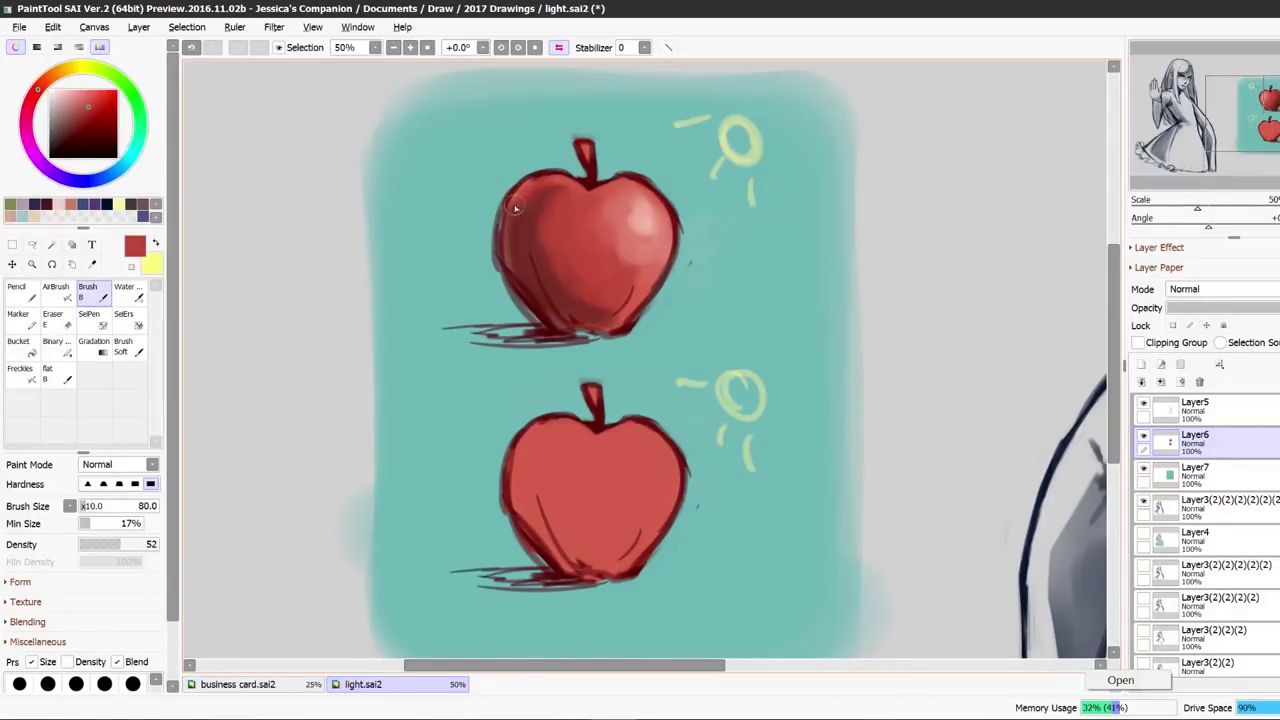
Smooth the transition between the dark shadow and the mid-tones of the upper apple using sampled reds.
left_click(560, 298, "alt")
mouse_move(578, 294)
left_mouse_down()
mouse_move(544, 246)
mouse_move(541, 196)
mouse_move(559, 191)
mouse_move(538, 198)
left_mouse_up()
left_click(546, 220, "alt")
left_click(602, 245, "alt")
left_click(557, 303, "alt")
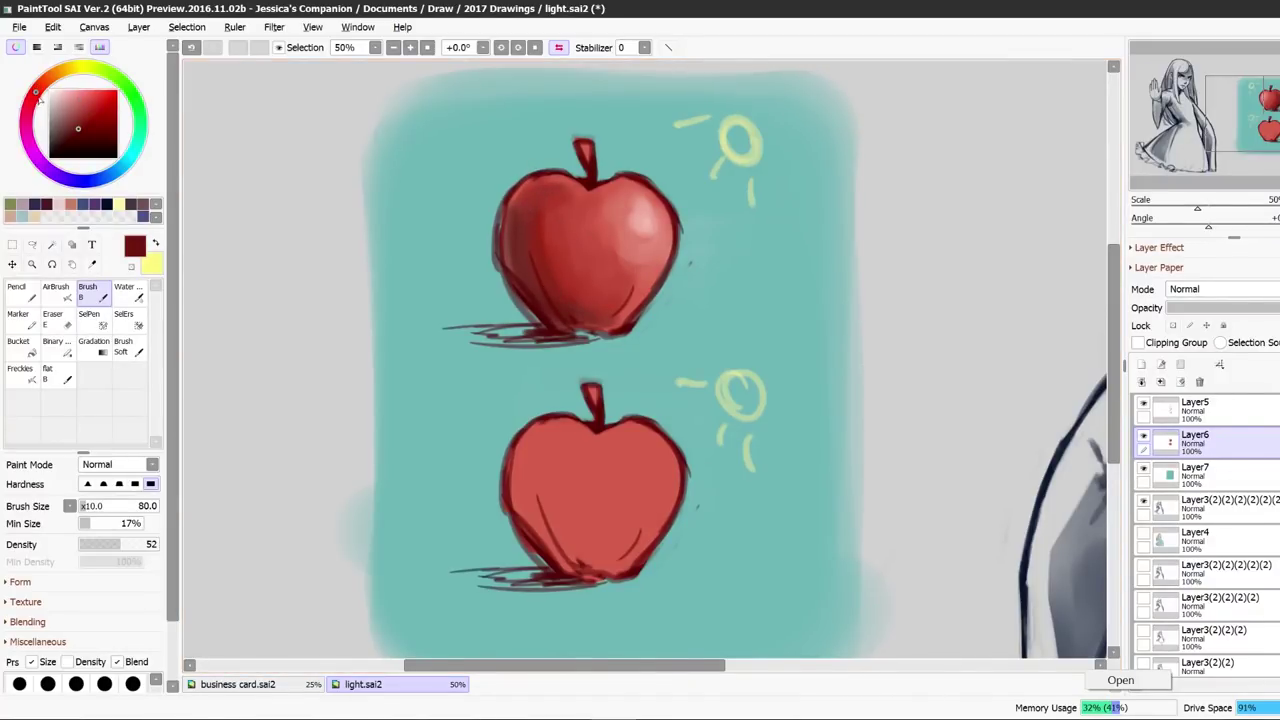
left_click(592, 219, "alt")
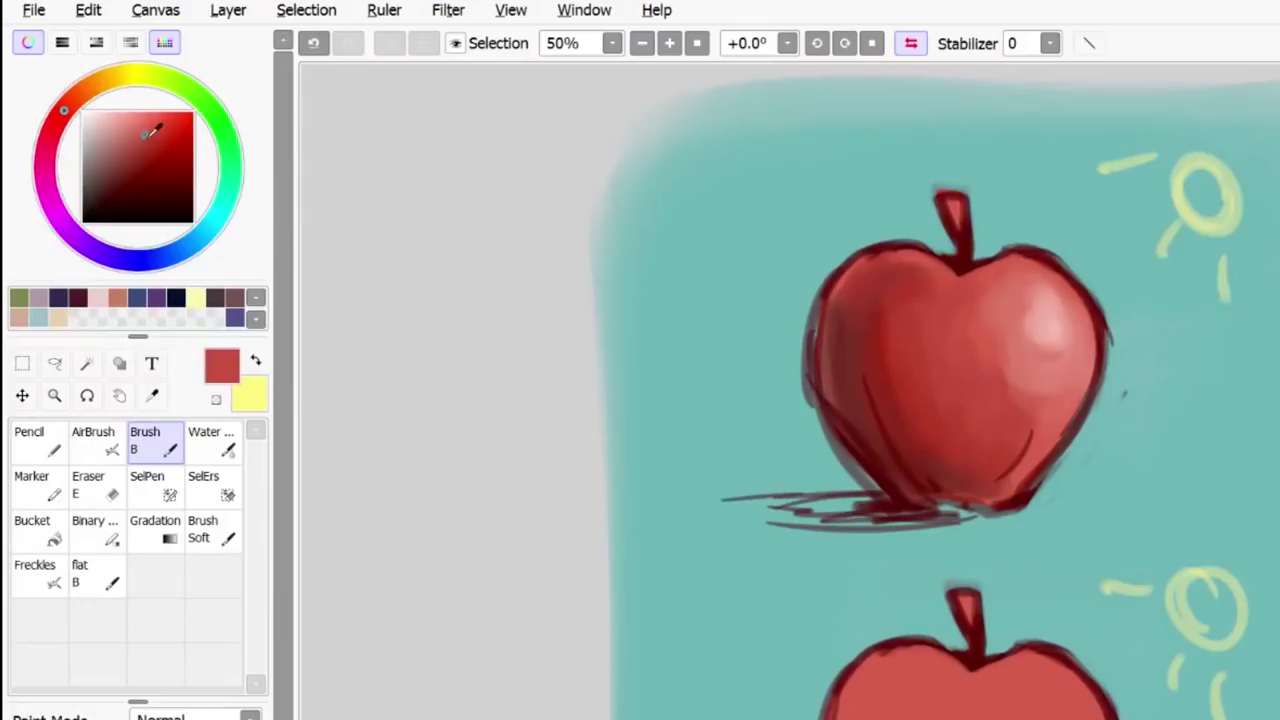
Sample the dark brownish red and refine the shading along the upper apple's lower-left edge.
mouse_move(93, 104)
left_mouse_down()
mouse_move(95, 130)
mouse_move(71, 145)
mouse_move(88, 107)
mouse_move(55, 124)
mouse_move(62, 114)
mouse_move(40, 148)
mouse_move(42, 192)
mouse_move(170, 117)
mouse_move(81, 129)
left_mouse_up()
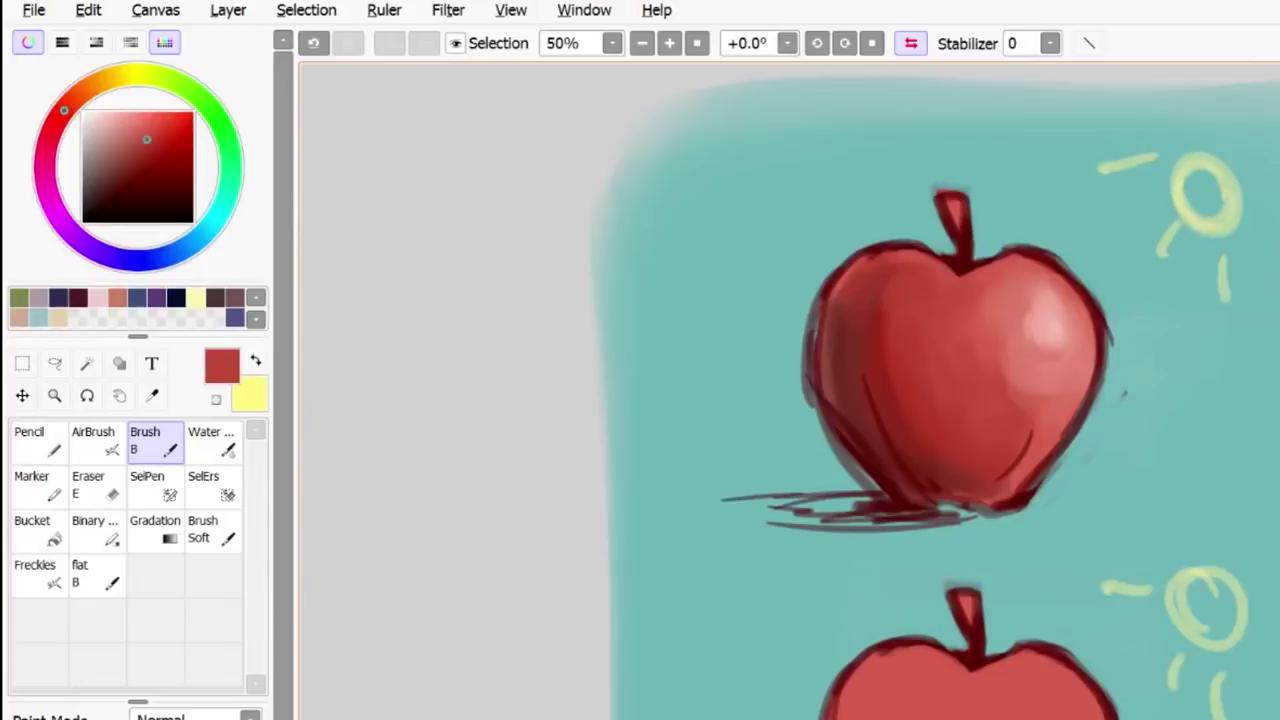
right_click(842, 369)
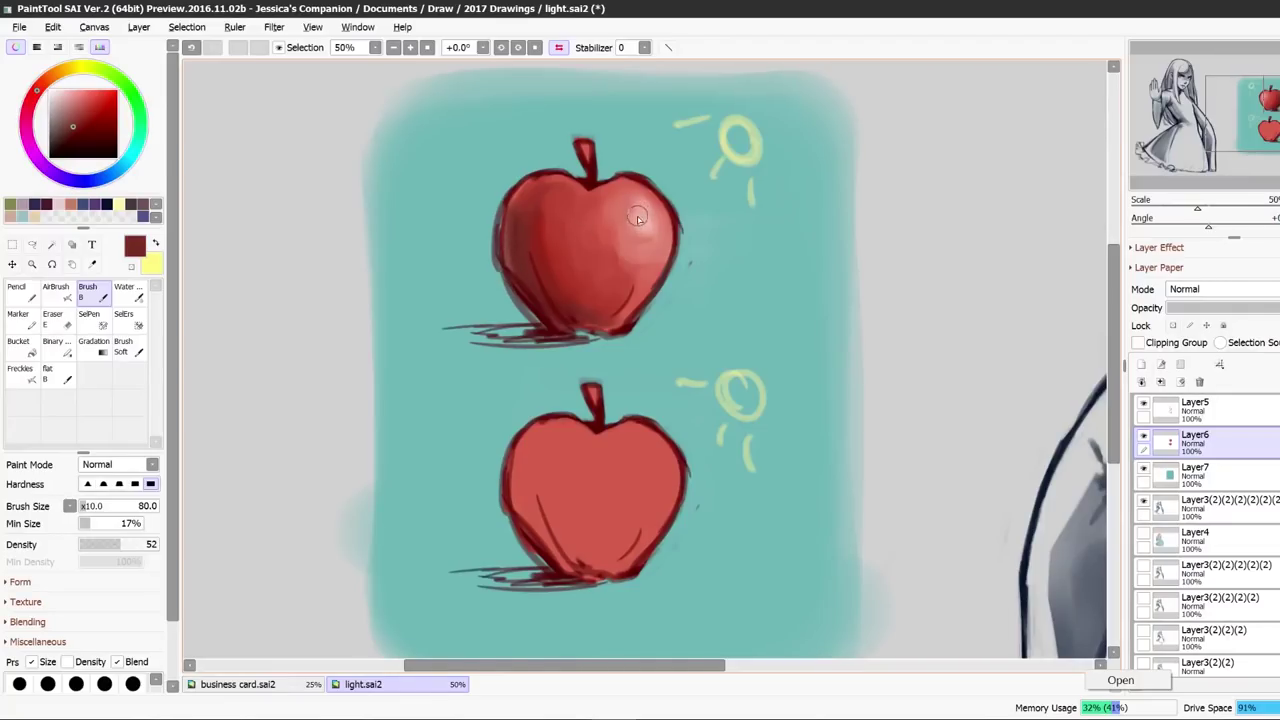
left_click(637, 217, "alt")
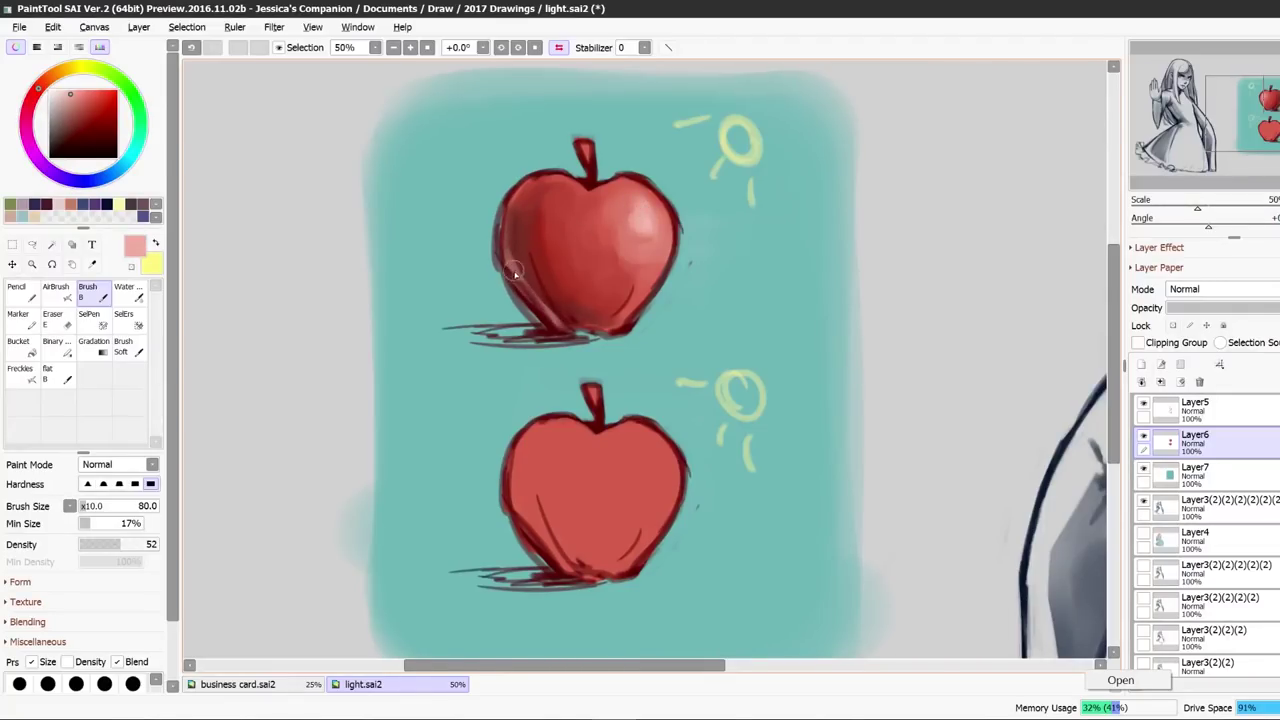
left_click(512, 236, "alt")
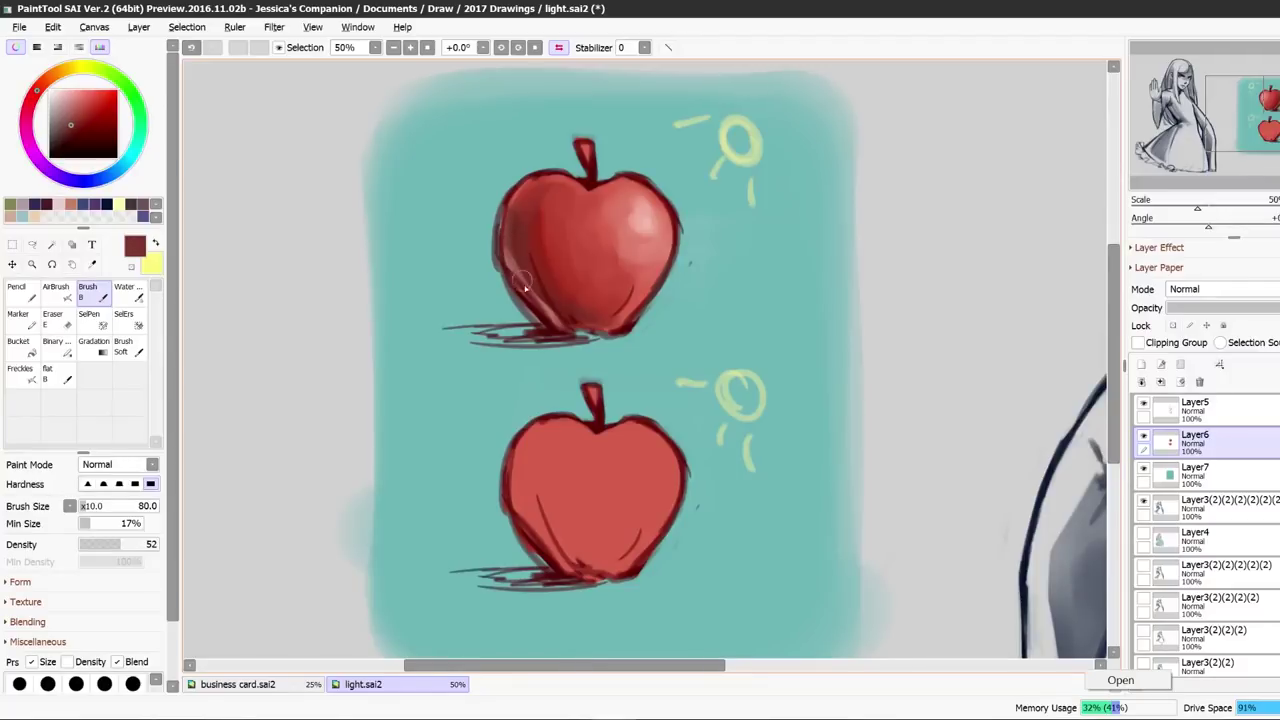
left_click(525, 256, "alt")
left_click_drag(522, 282, 548, 309)
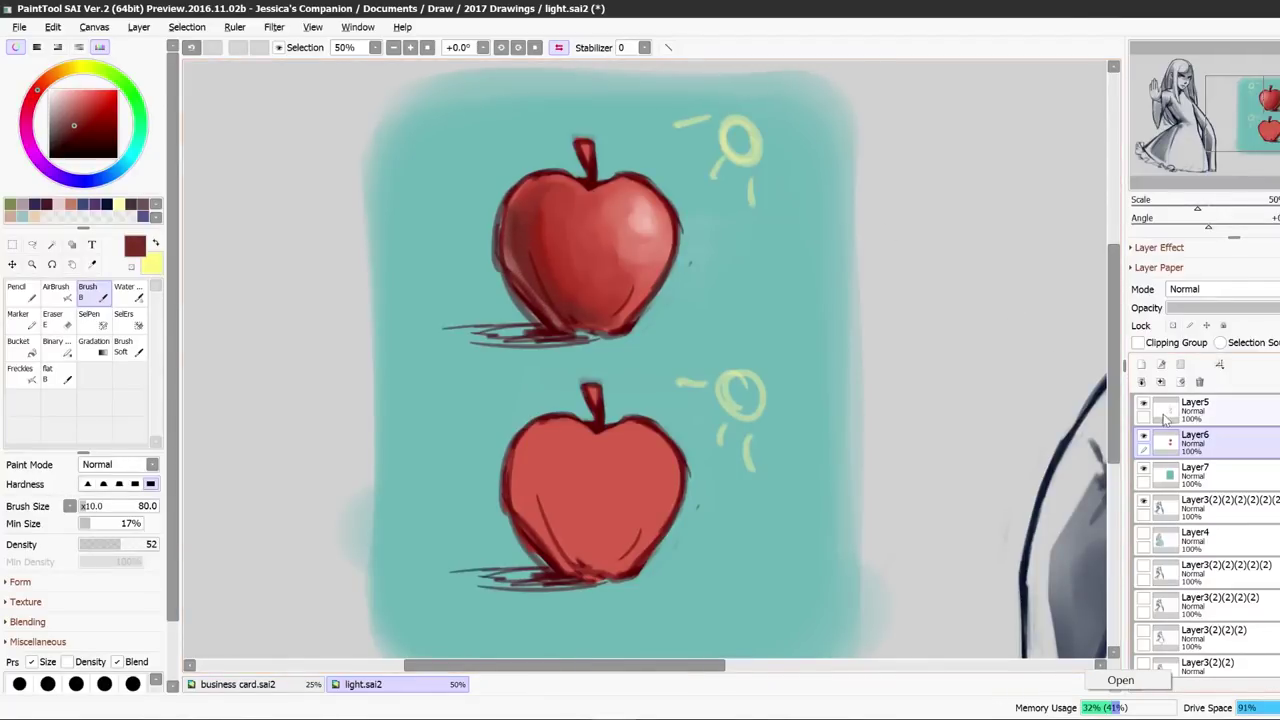
Clean up the lower-left base of both apples next to their cast shadows with the Eraser.
key("e")
scroll(1113, 369, "down", 2)
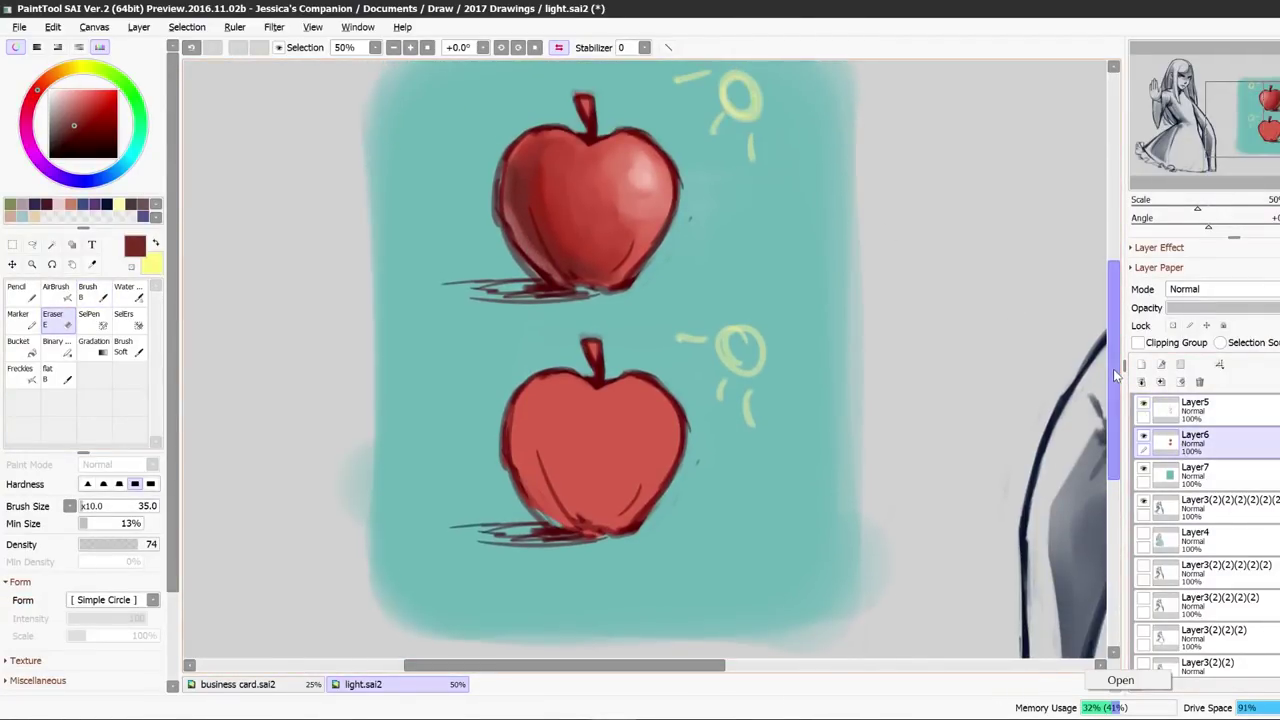
Erase the inner contour line on the lower apple's left side on Layer5, and make Layer6 active again.
key("b")
left_click(591, 437, "alt")
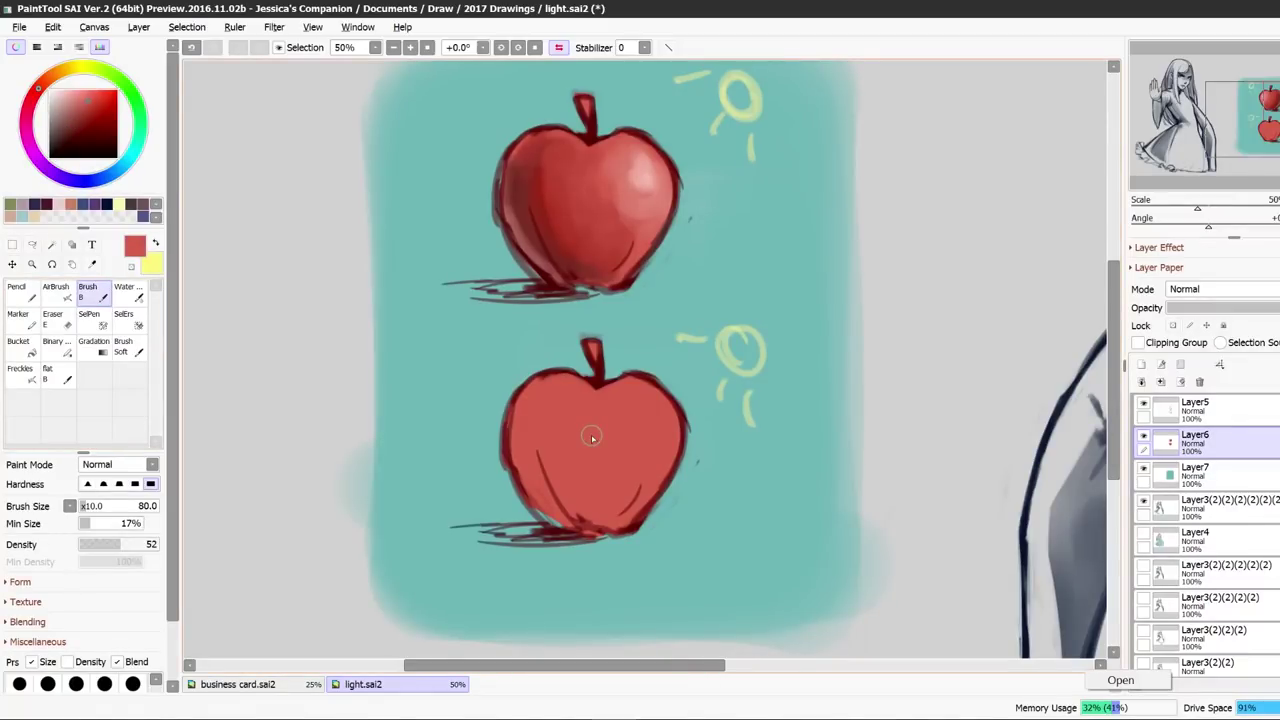
left_click(54, 324)
left_click(1218, 408)
left_click_drag(538, 449, 552, 486)
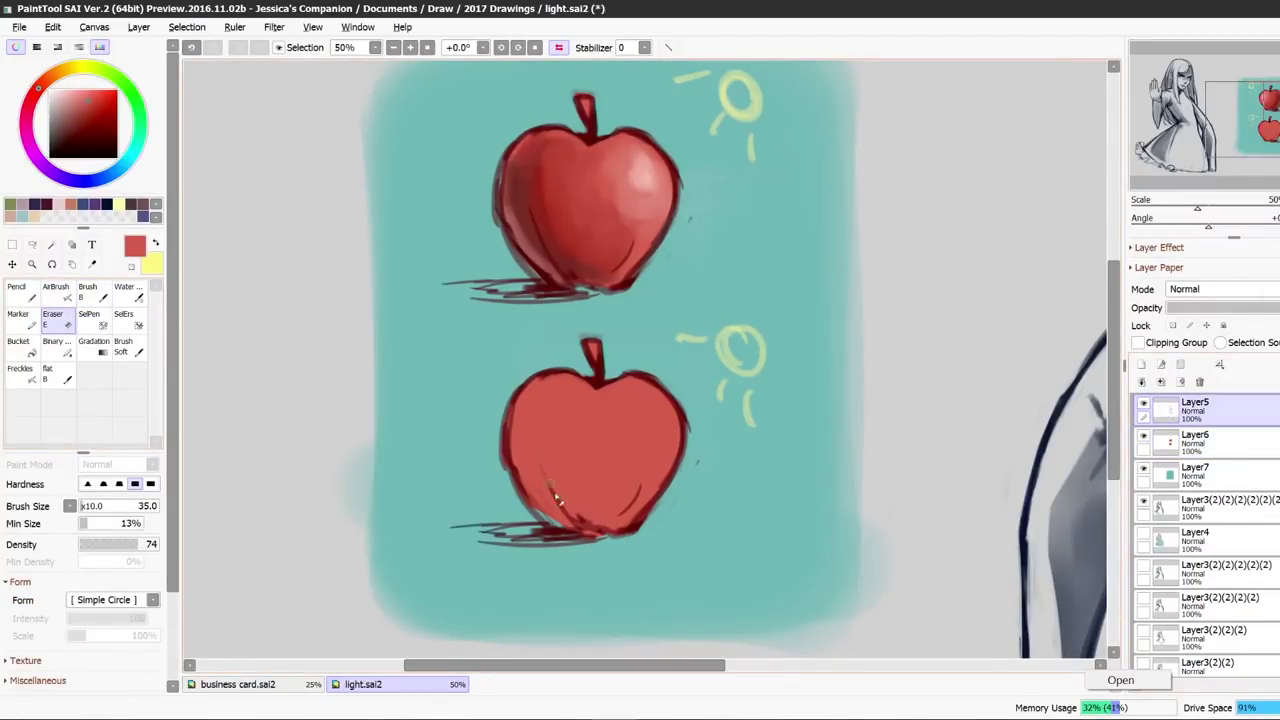
left_click(1170, 436)
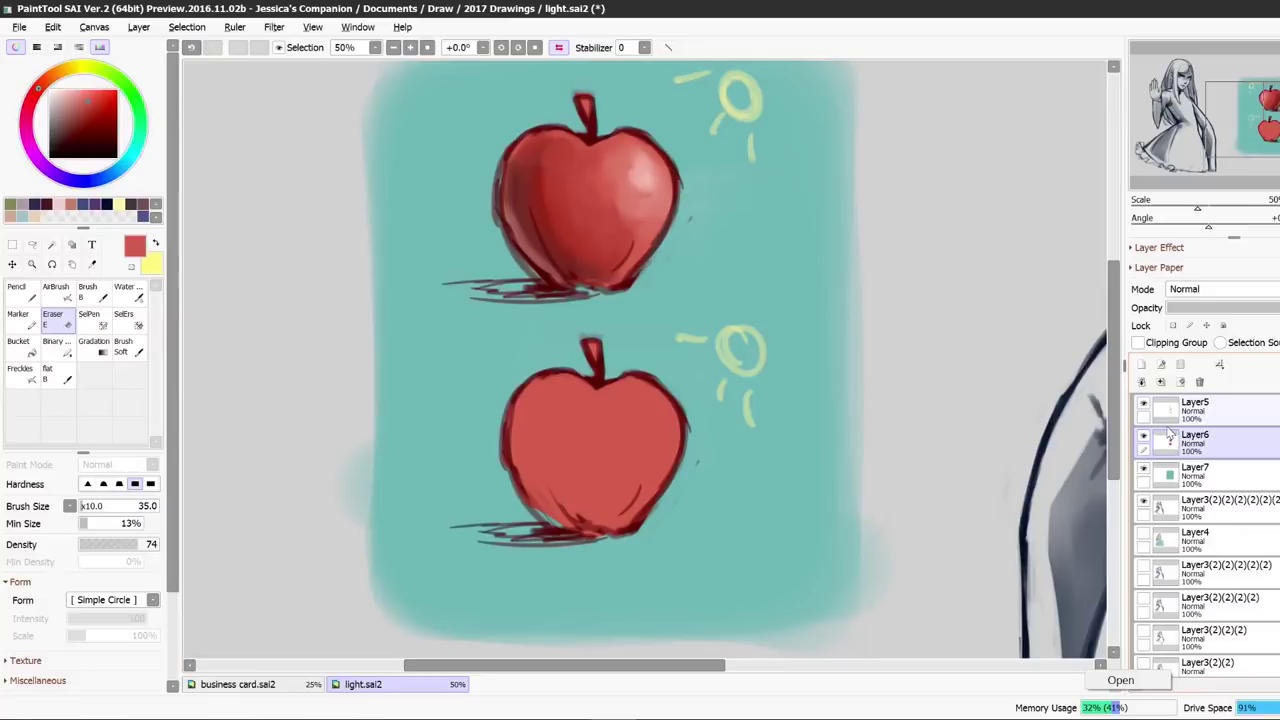
Mix a dark red shifted toward magenta and brush a shadow down the left side of the lower apple.
key("b")
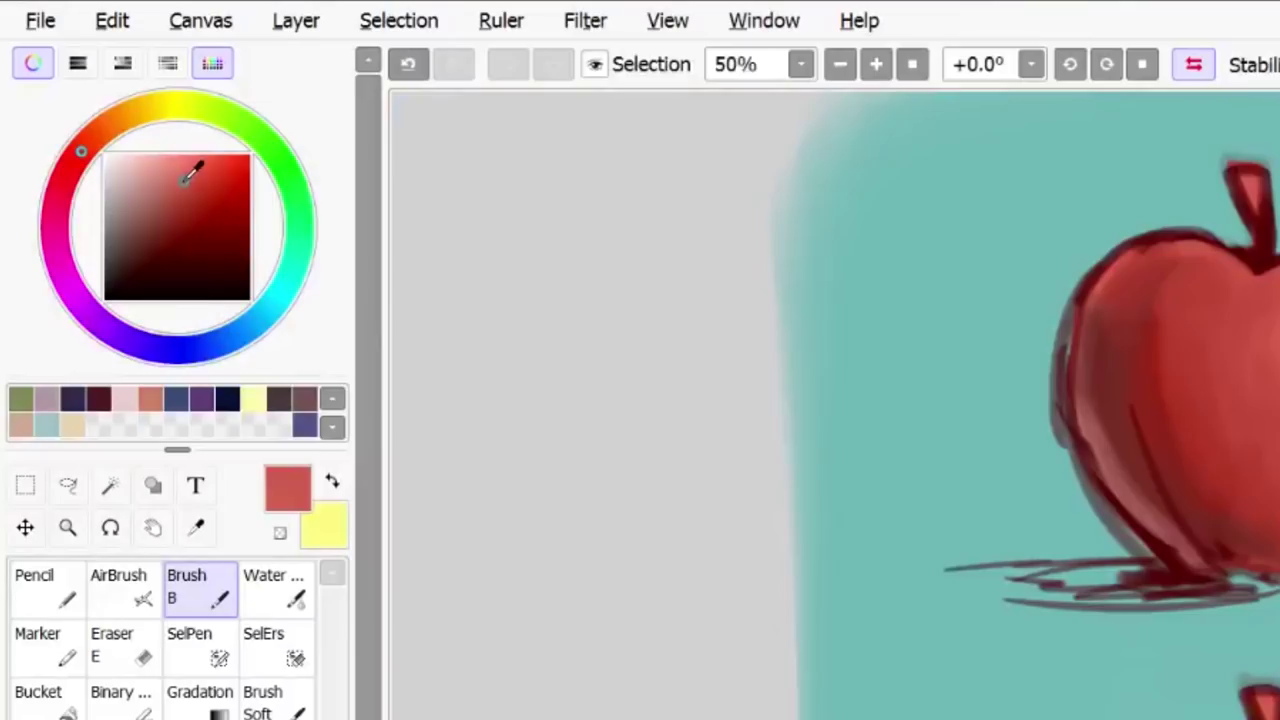
left_click_drag(90, 95, 90, 114)
left_click_drag(196, 213, 198, 216)
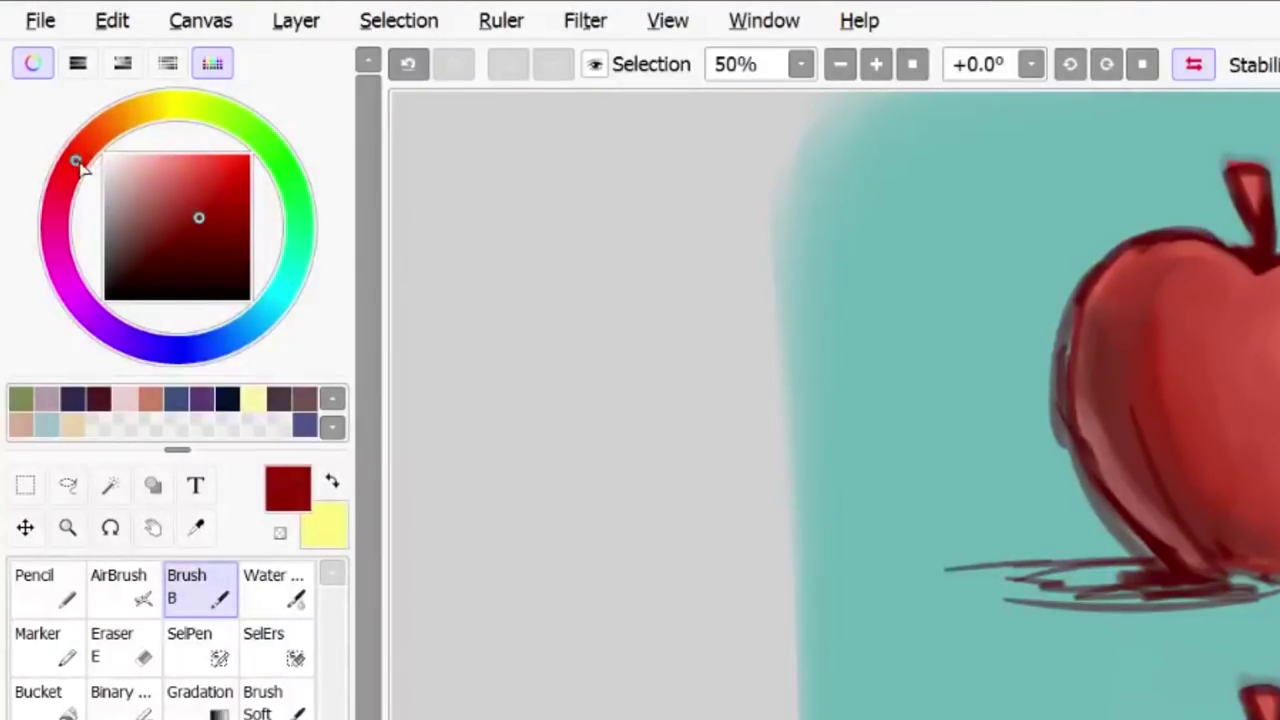
left_click_drag(83, 156, 52, 229)
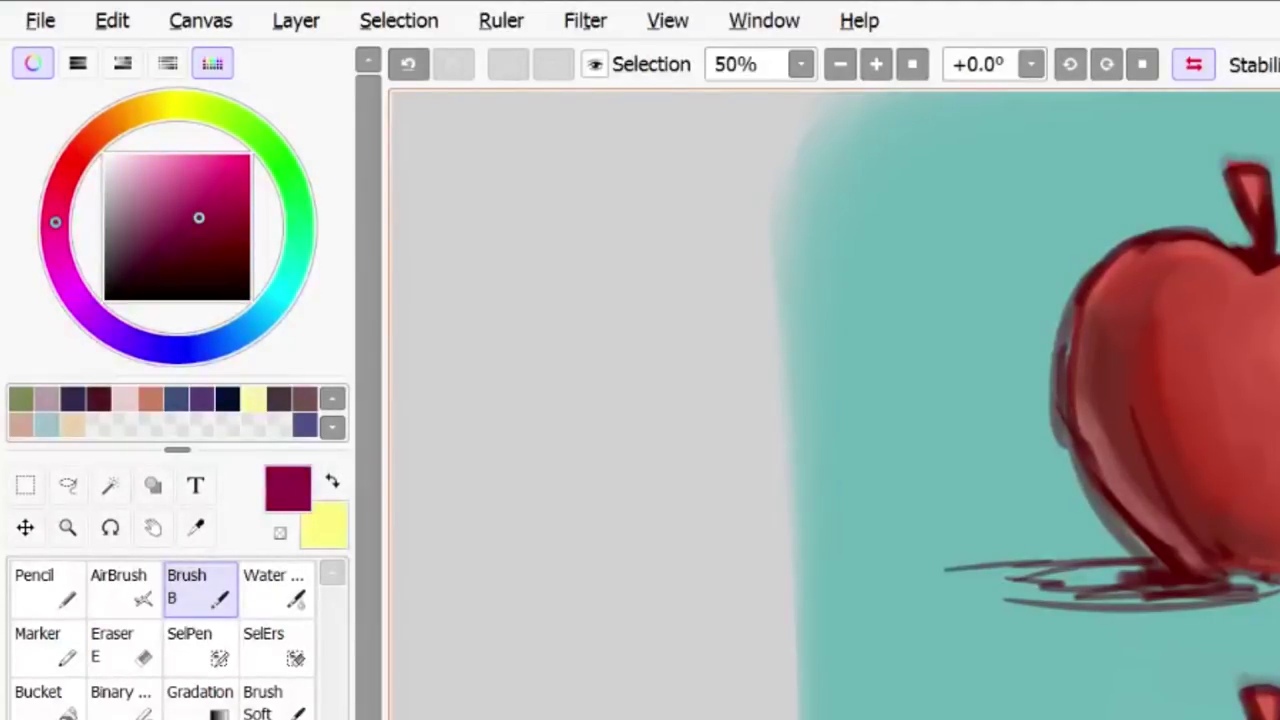
mouse_move(543, 405)
left_mouse_down()
mouse_move(541, 489)
mouse_move(546, 444)
mouse_move(582, 509)
left_mouse_up()
left_click_drag(562, 428, 572, 476)
mouse_move(542, 400)
left_mouse_down()
mouse_move(556, 510)
mouse_move(572, 508)
left_mouse_up()
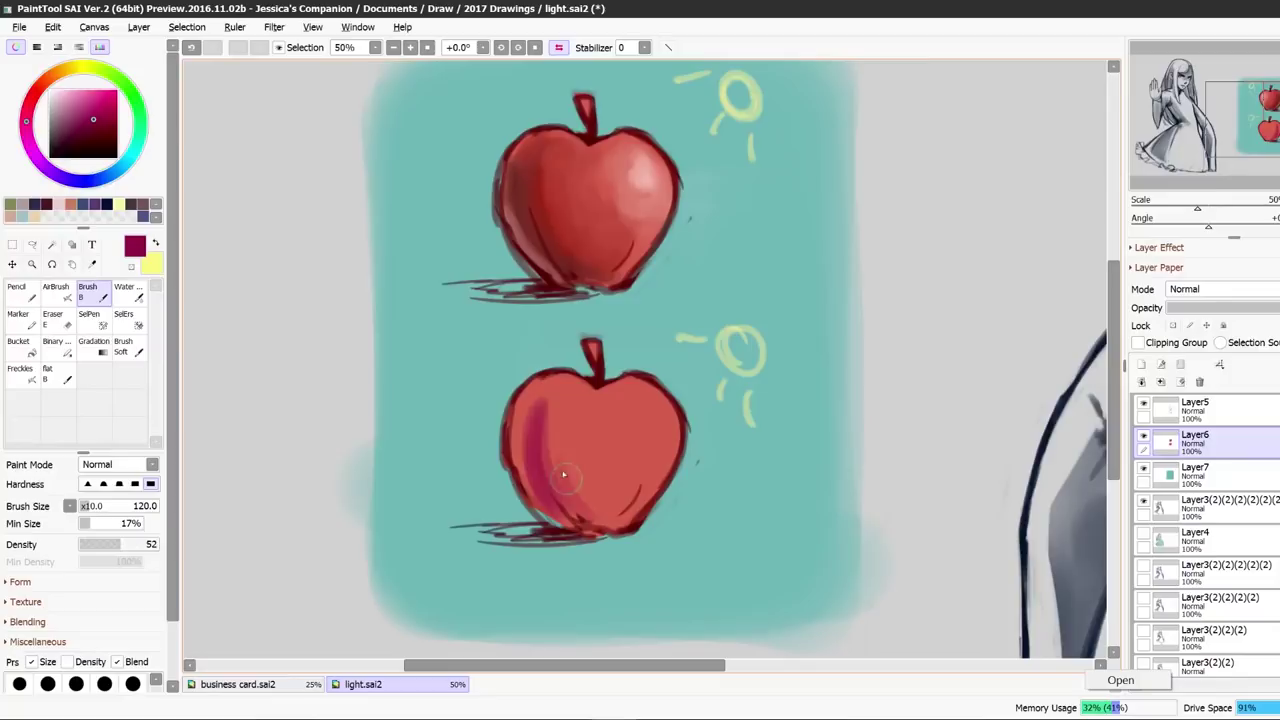
mouse_move(556, 432)
left_mouse_down()
mouse_move(575, 502)
mouse_move(594, 516)
left_mouse_up()
Blend the magenta shadow's edges into the lower apple's base red using colours sampled from the transition.
right_click(560, 463)
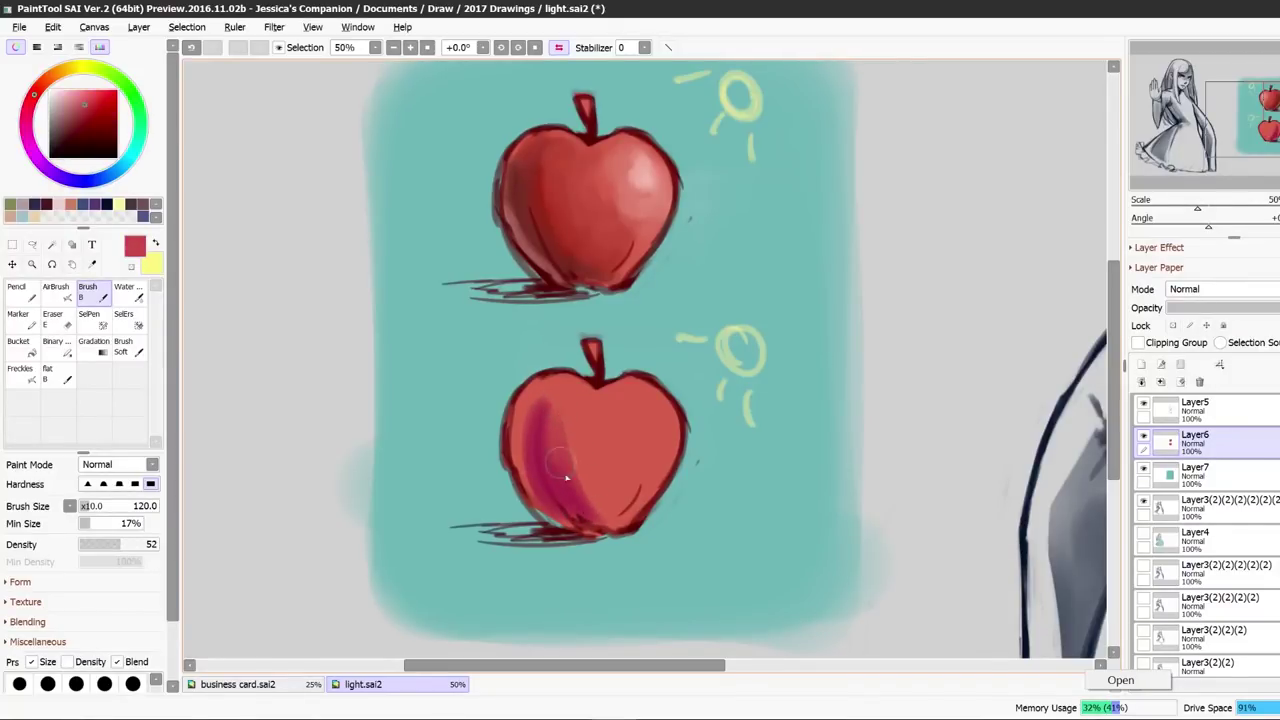
left_click_drag(562, 436, 580, 514)
right_click(547, 425)
mouse_move(549, 406)
left_mouse_down()
mouse_move(540, 480)
mouse_move(598, 512)
left_mouse_up()
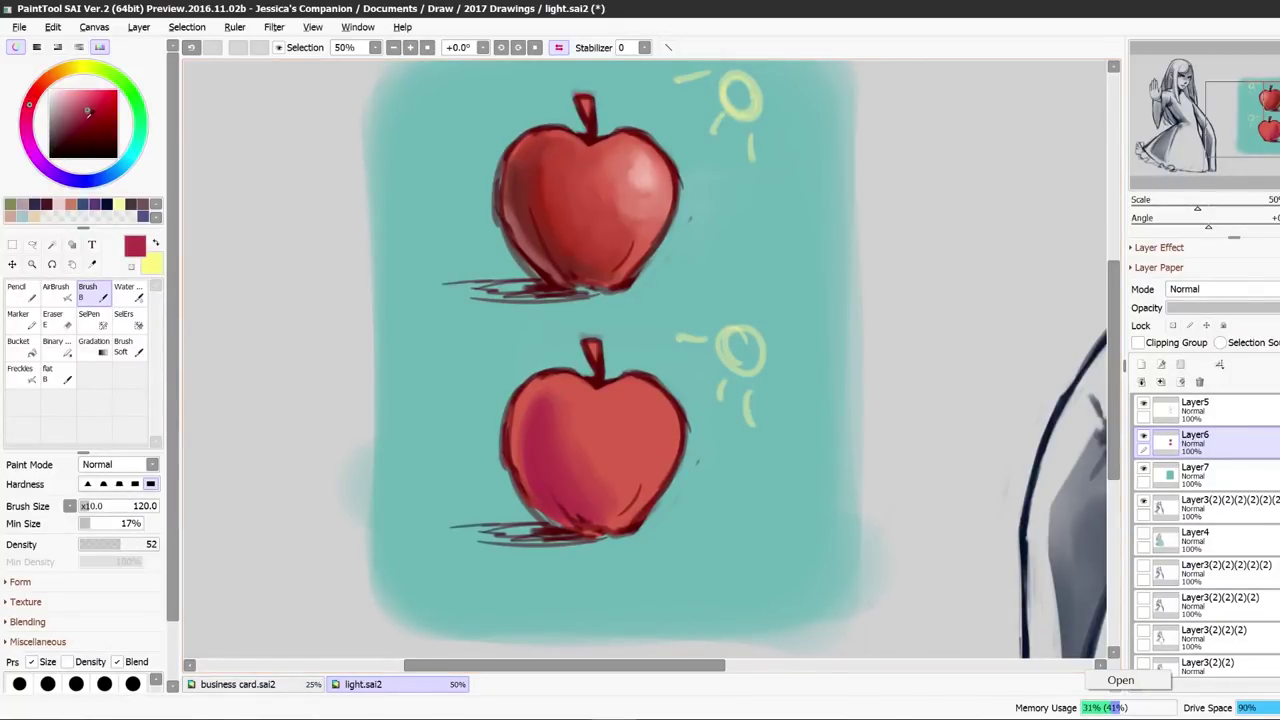
Deepen the core of the lower apple's shadow with a darker crimson and a dark purple.
left_click_drag(87, 112, 86, 120)
left_click_drag(529, 443, 560, 510)
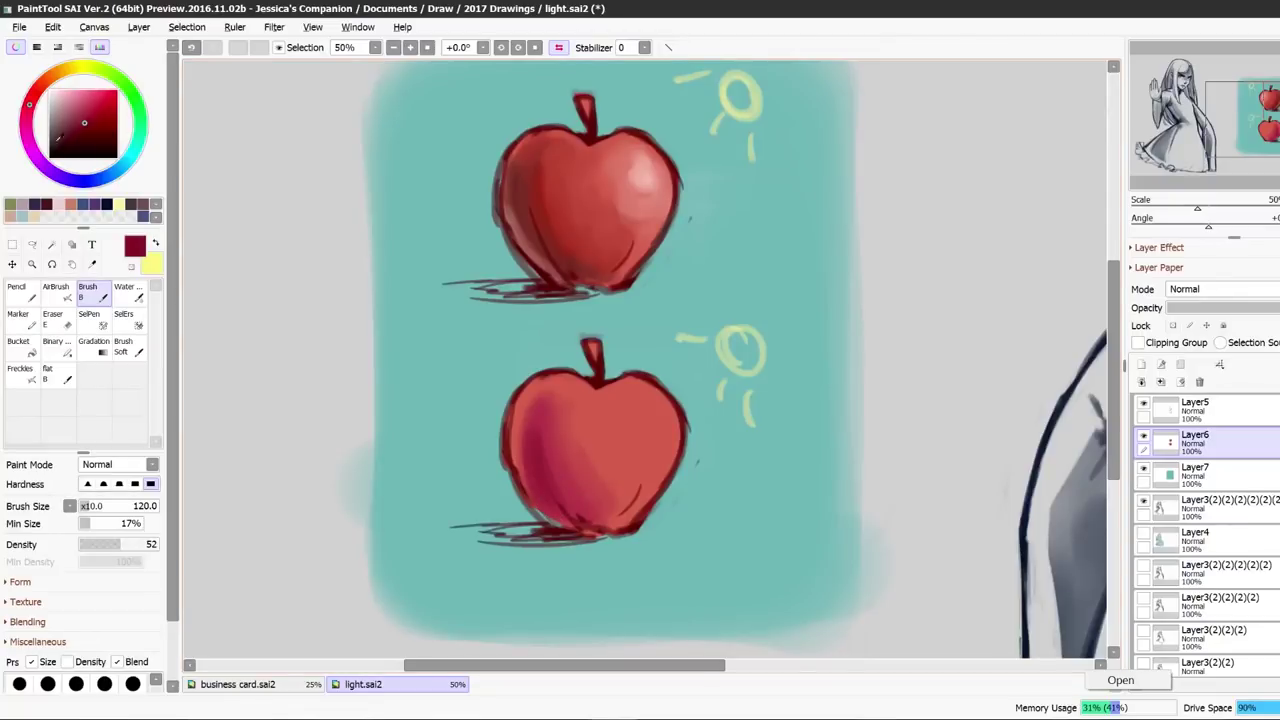
left_click_drag(42, 163, 52, 172)
left_click_drag(552, 457, 578, 504)
Soften the transition from the purple shadow toward the middle of the lower apple with sampled reds.
right_click(546, 436)
right_click(558, 440)
left_click_drag(563, 446, 603, 491)
right_click(580, 434)
right_click(588, 438)
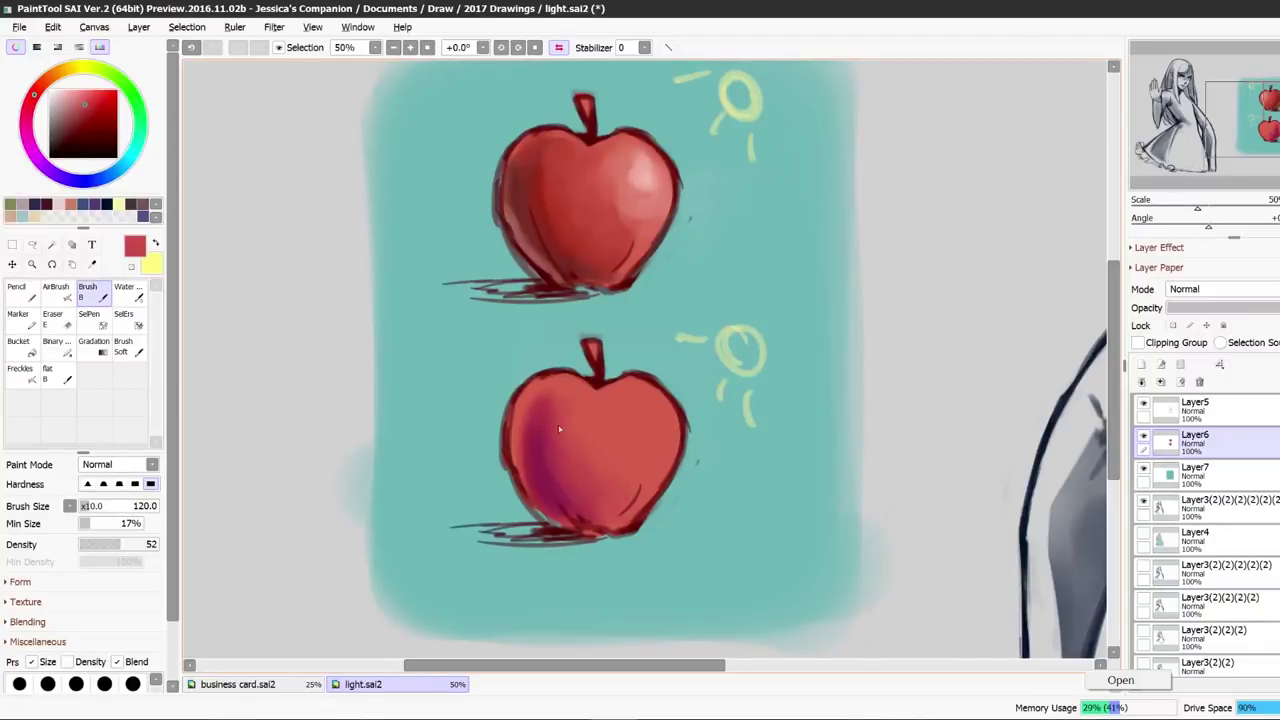
Extend the purple shadow to the lower apple's upper left and carry red shading across its lower right.
right_click(554, 488)
mouse_move(543, 482)
left_mouse_down()
mouse_move(557, 400)
mouse_move(541, 402)
left_mouse_up()
right_click(594, 451)
mouse_move(594, 451)
left_mouse_down()
mouse_move(591, 491)
mouse_move(640, 477)
mouse_move(576, 467)
mouse_move(587, 499)
mouse_move(637, 498)
left_mouse_up()
right_click(578, 467)
right_click(628, 494)
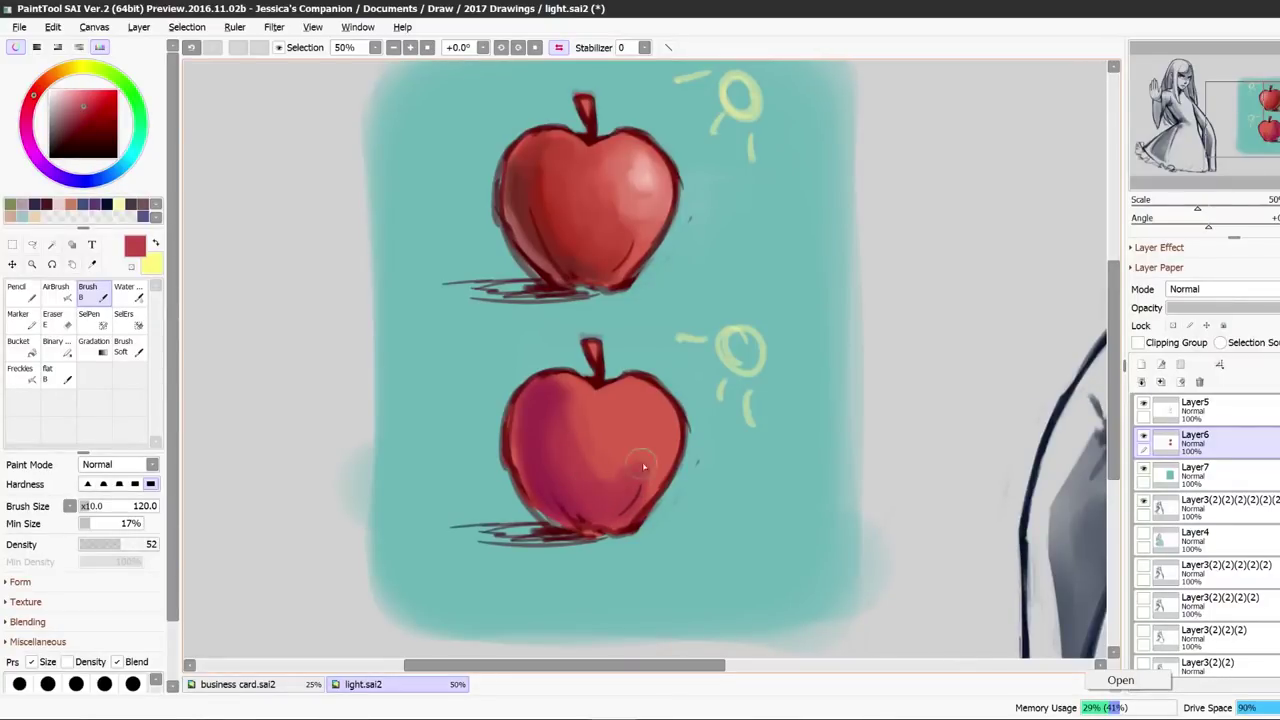
Lighten the lower apple's base red, shift its hue toward orange, and paint a warm highlight on the sunlit upper right.
left_click(600, 418, "alt")
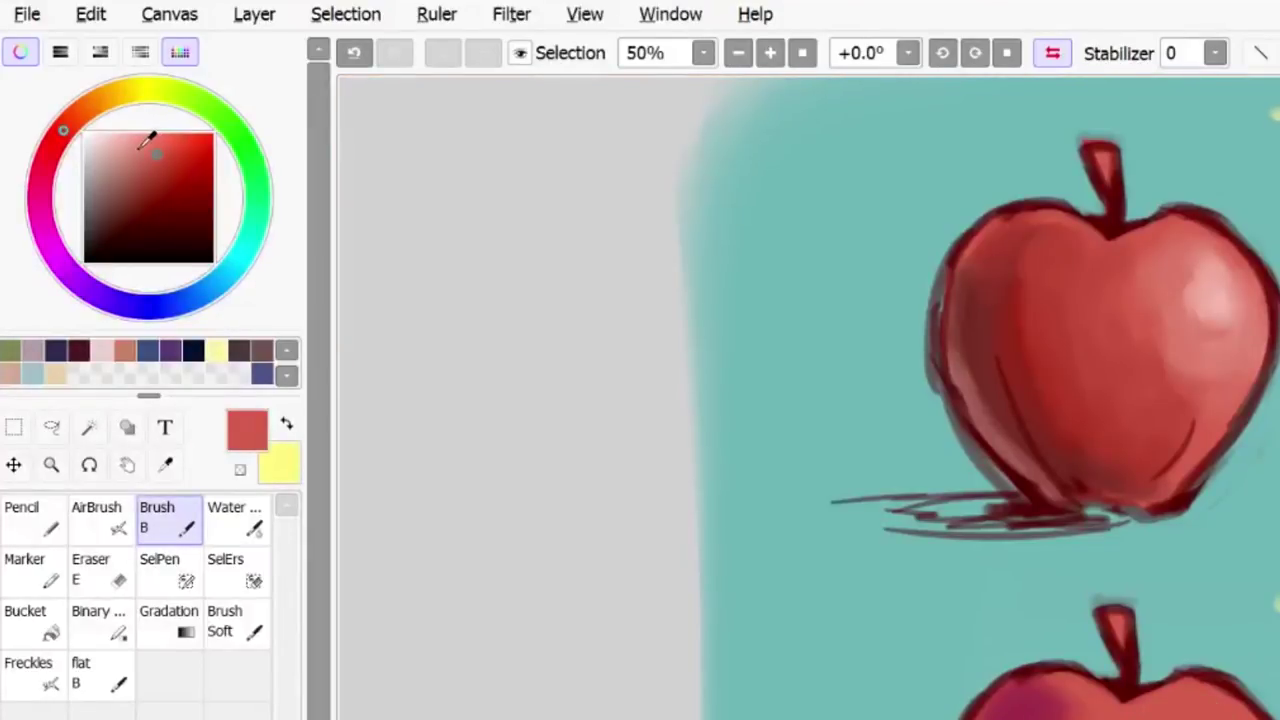
left_click_drag(147, 143, 138, 139)
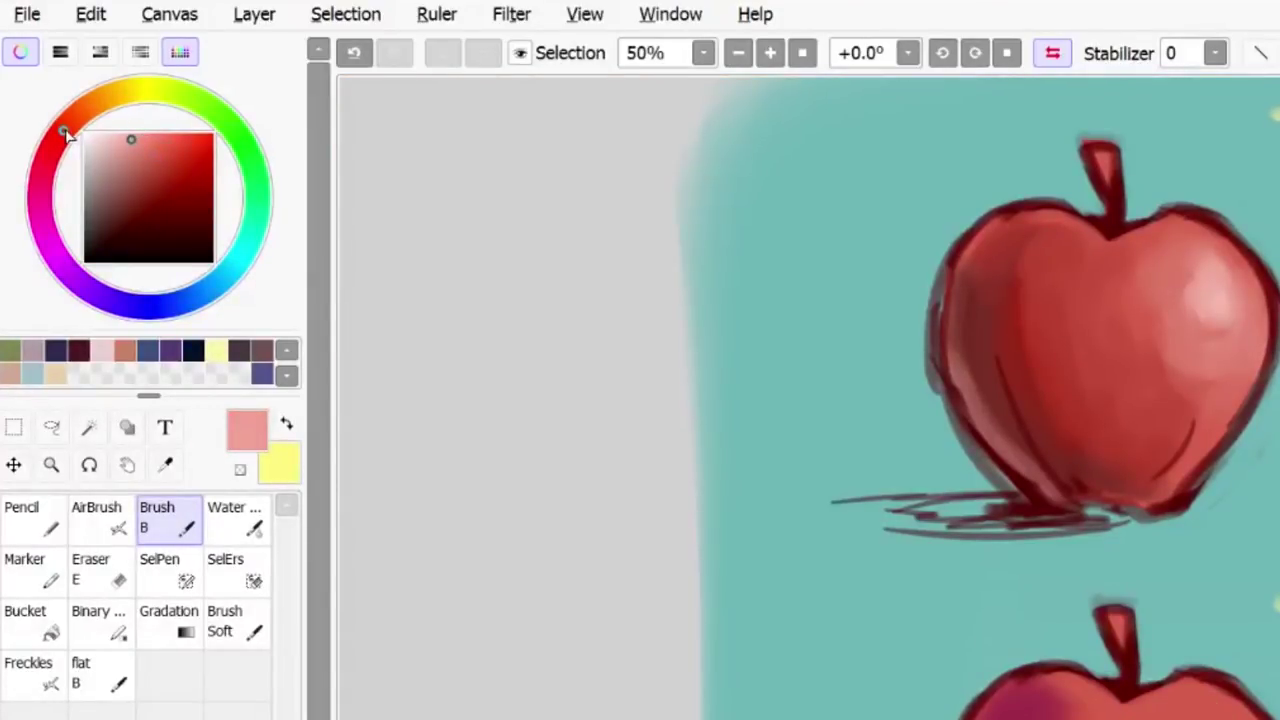
mouse_move(65, 135)
left_mouse_down()
mouse_move(120, 102)
mouse_move(117, 115)
left_mouse_up()
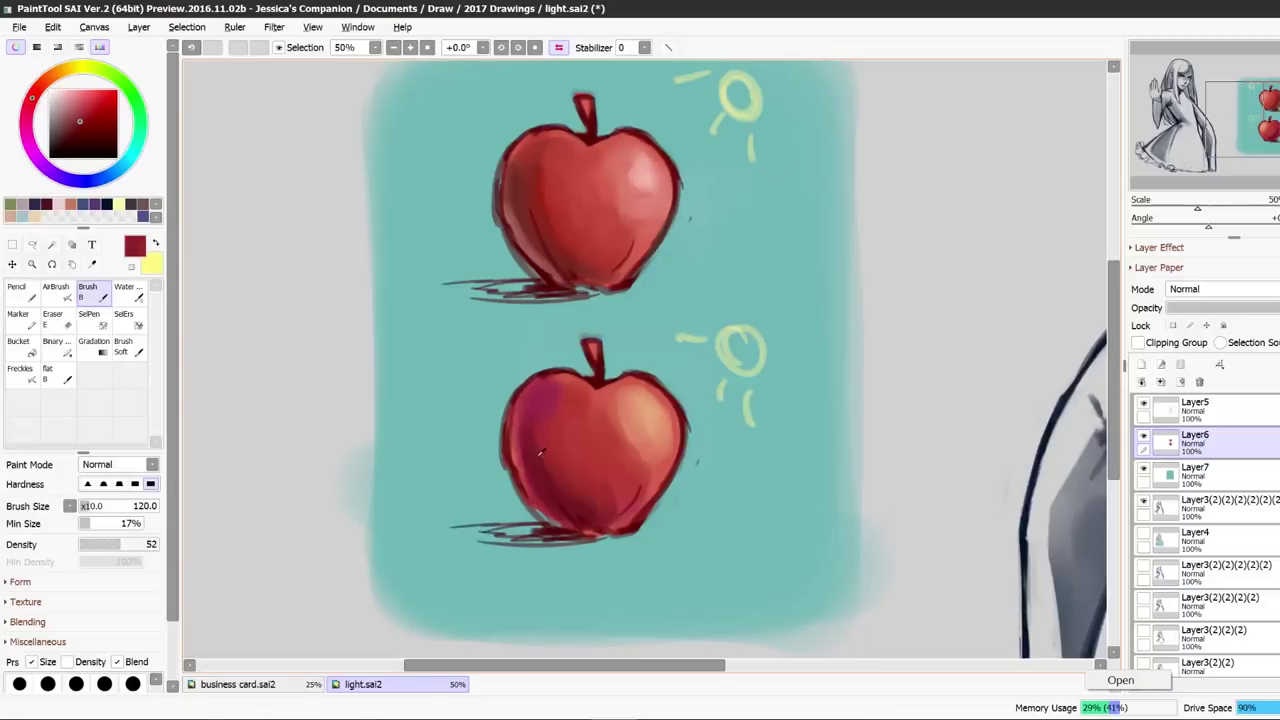
left_click_drag(593, 434, 633, 427)
Blend the warm highlight into the lower apple's mid-tones using sampled oranges and reds.
left_click(571, 464, "alt")
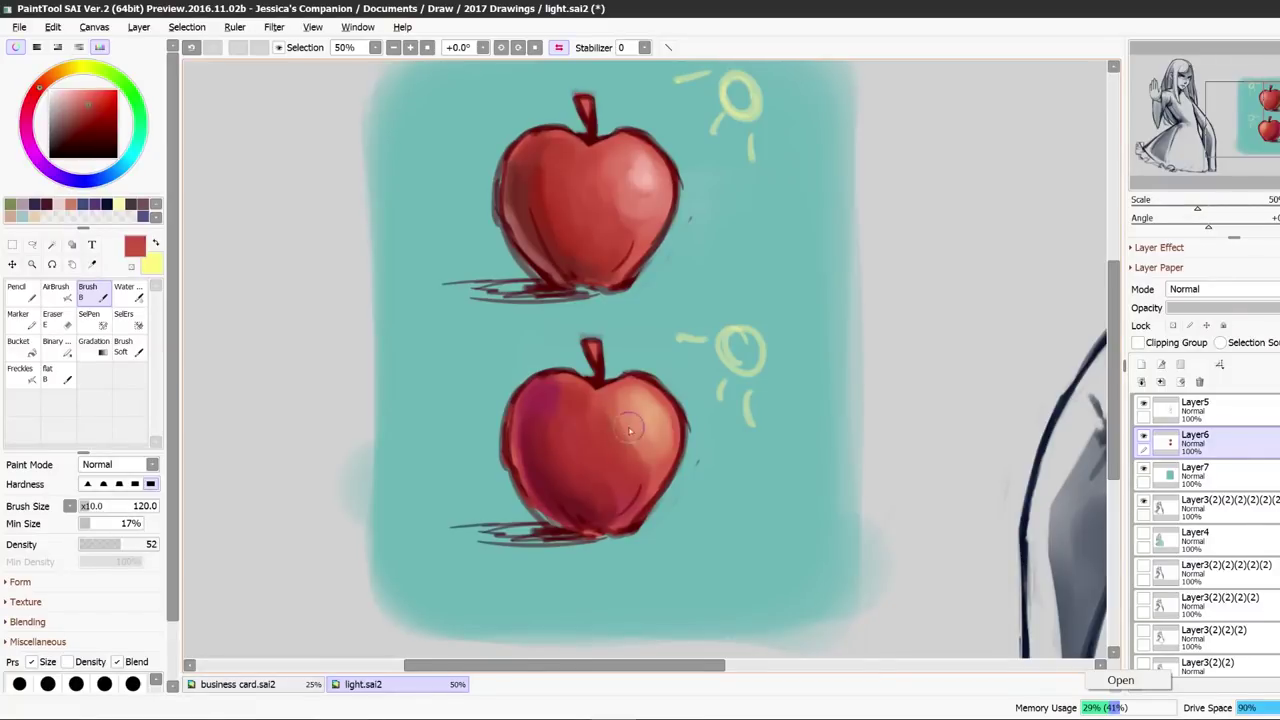
left_click(643, 421, "alt")
left_click(648, 418, "alt")
left_click(643, 418, "alt")
left_click(616, 447, "alt")
left_click(576, 465, "alt")
Smooth the lower apple's shadow into its mid-tones with dark reds sampled from the left side and base.
left_click(540, 479, "alt")
left_click(540, 479, "alt")
left_click(556, 425, "alt")
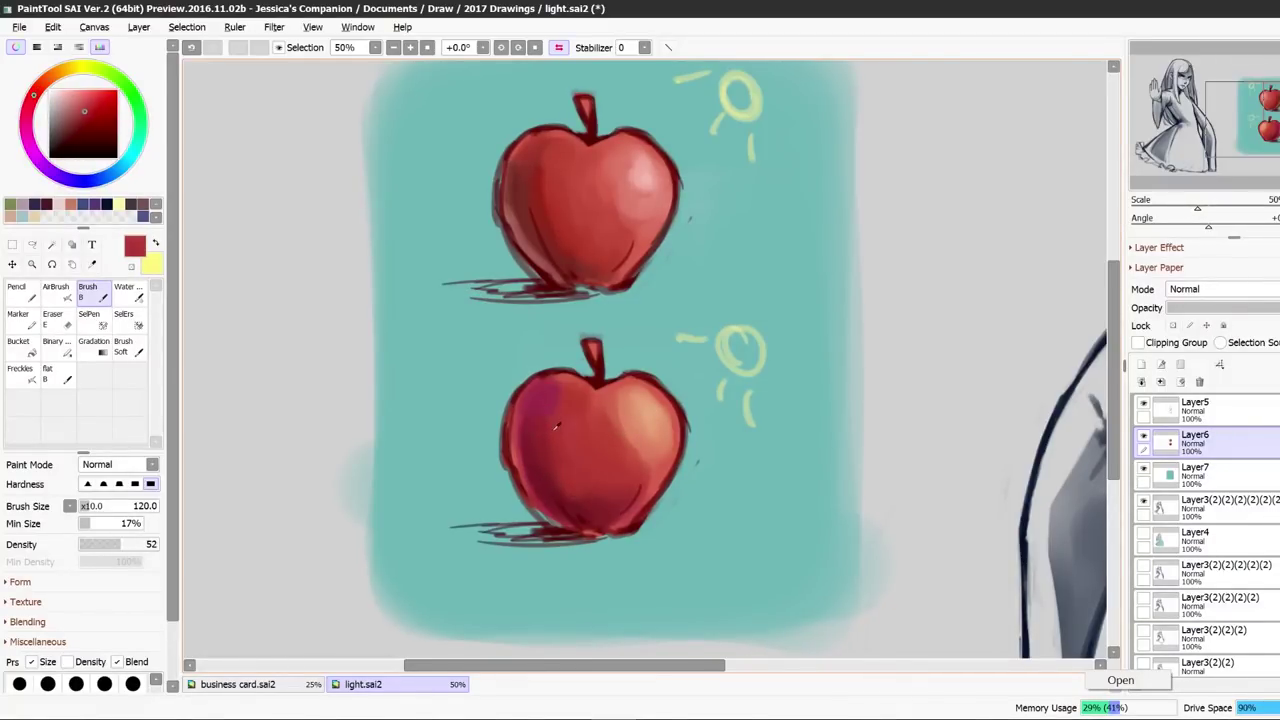
left_click(553, 431, "alt")
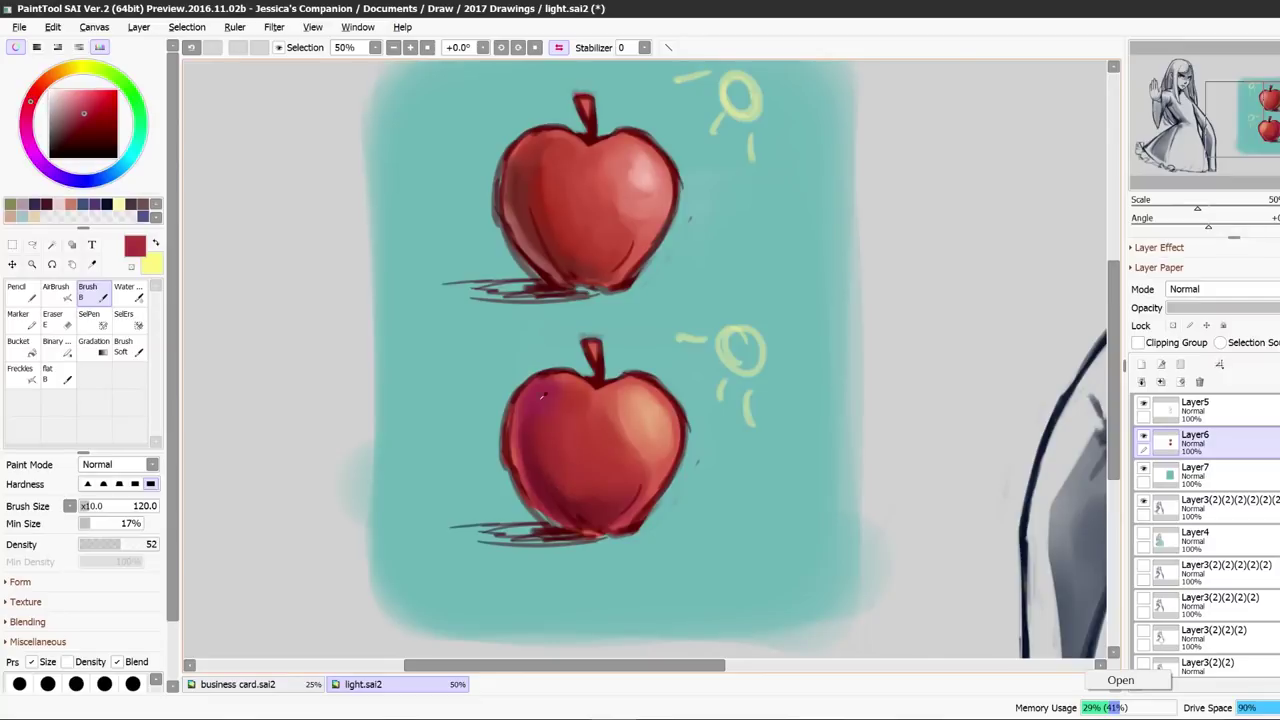
left_click(559, 489, "alt")
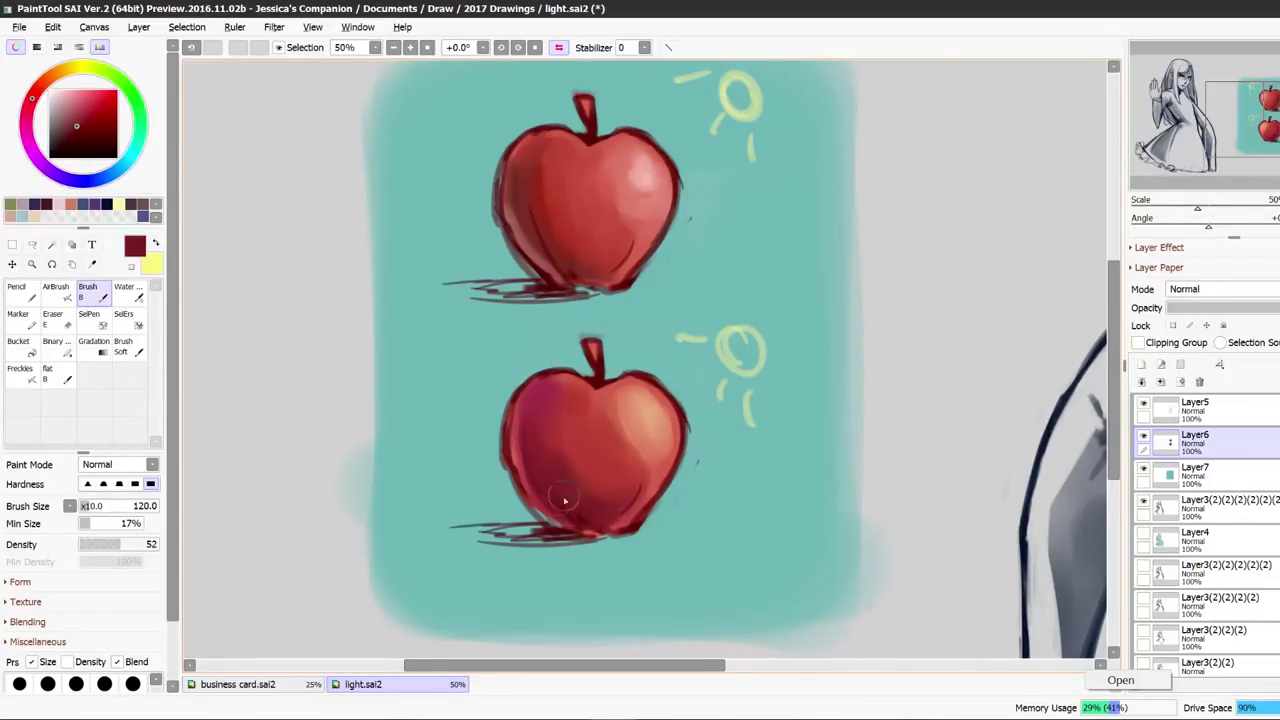
left_click(570, 465, "alt")
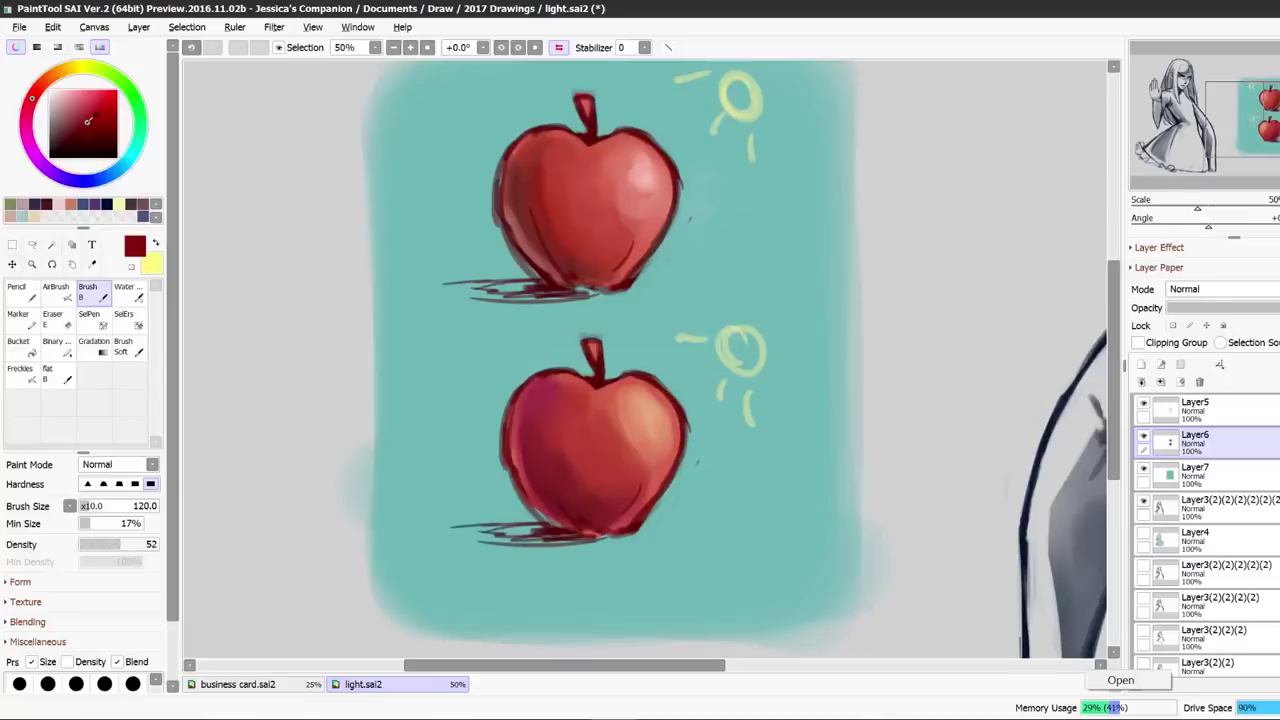
left_click(566, 470, "alt")
Check the shading in a mirrored view, restore the view, and refine the lower apple's tones beside the highlight and shadow.
left_click(559, 47)
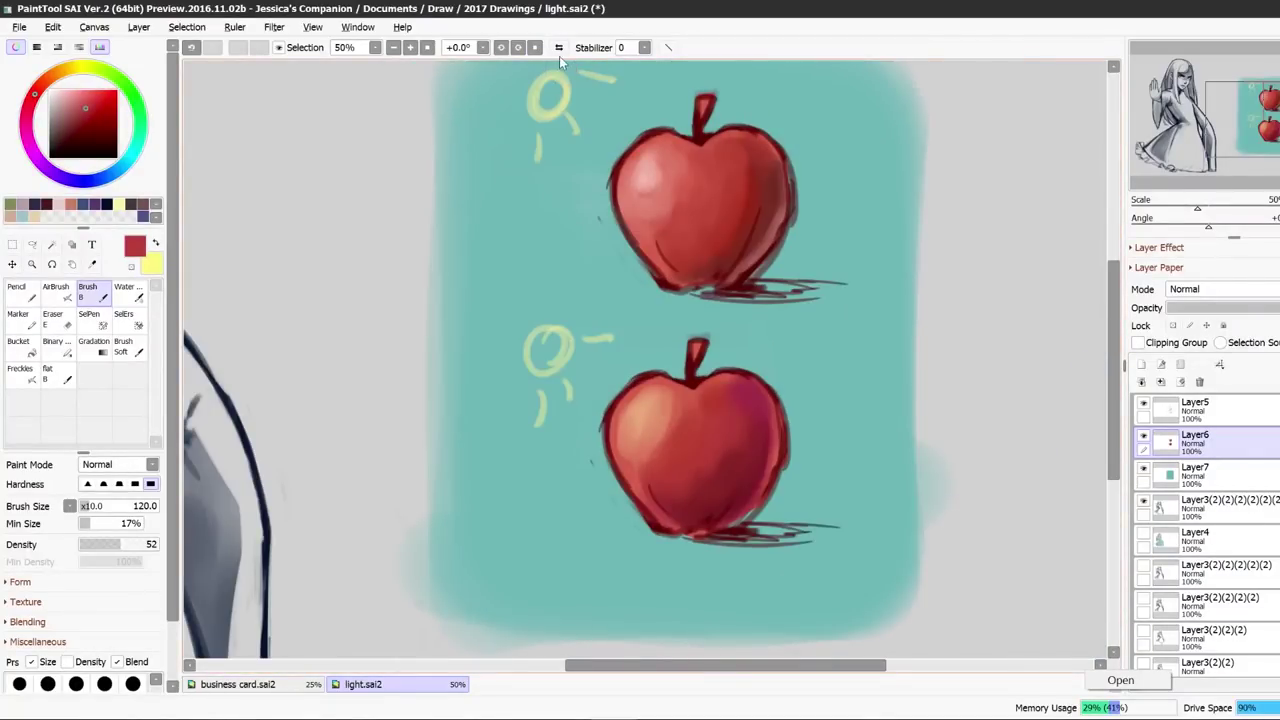
left_click(559, 50)
left_click(633, 420, "alt")
left_click(613, 415, "alt")
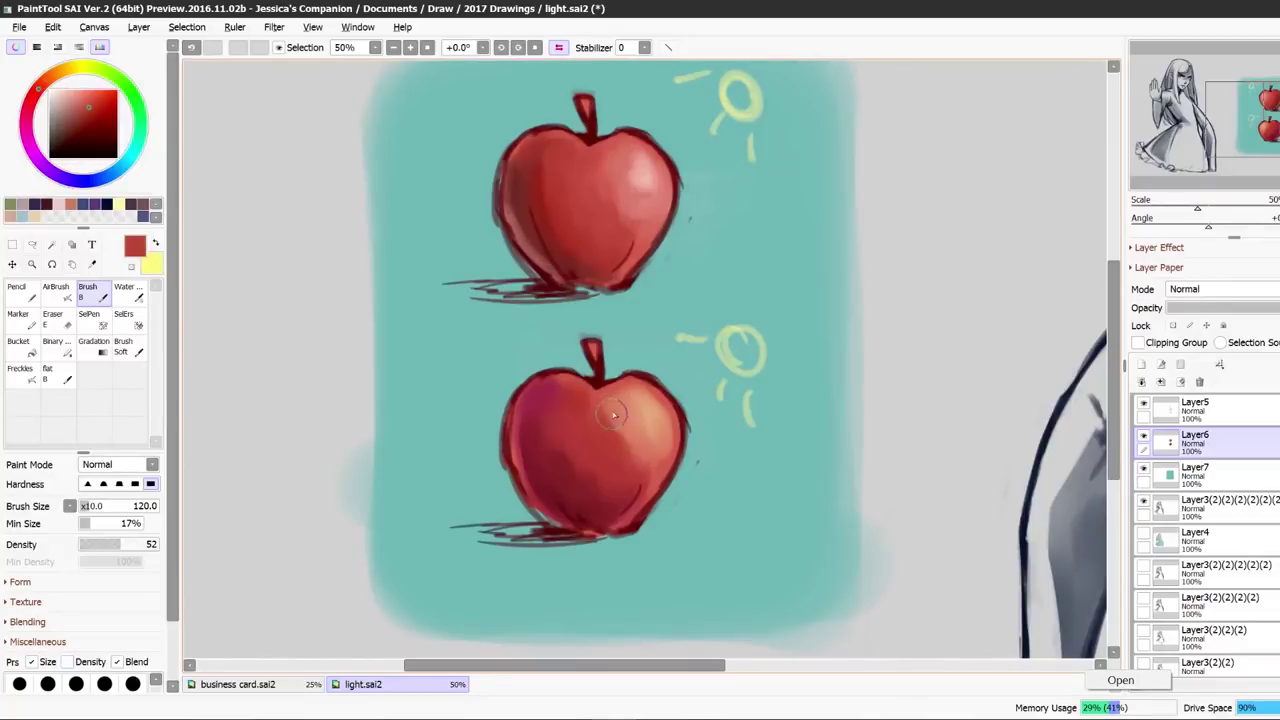
left_click(533, 450, "alt")
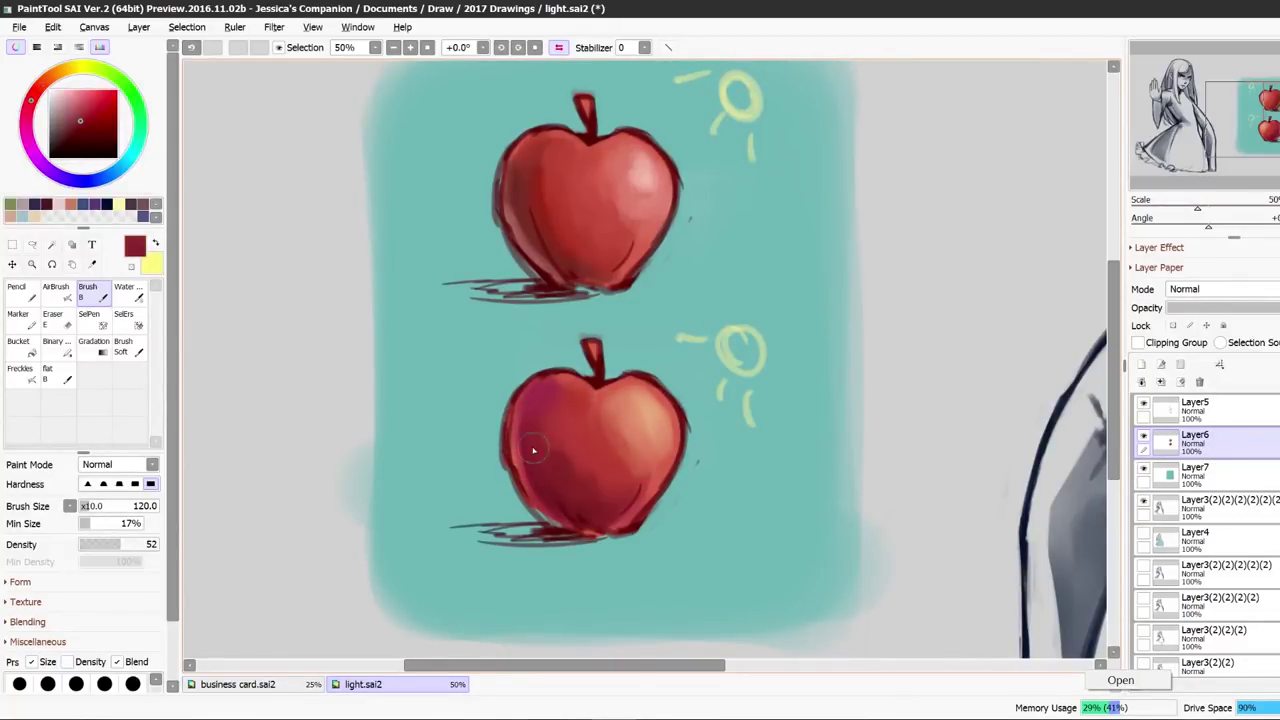
Sample the teal background and paint reflected light along the lower apple's lower-left edge with a size 60 brush, blending with sampled reds.
left_click(497, 347, "alt")
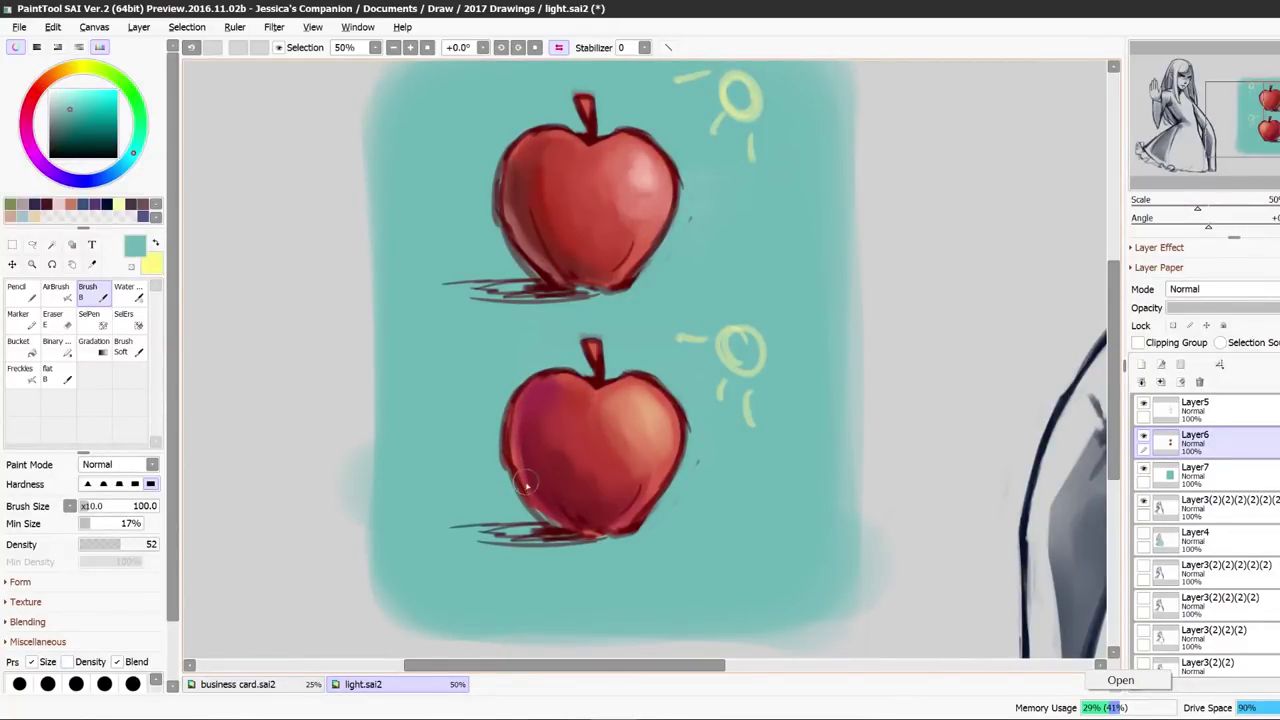
key("bracketleft")
key("bracketleft")
key("bracketleft")
key("bracketleft")
left_click(514, 458, "alt")
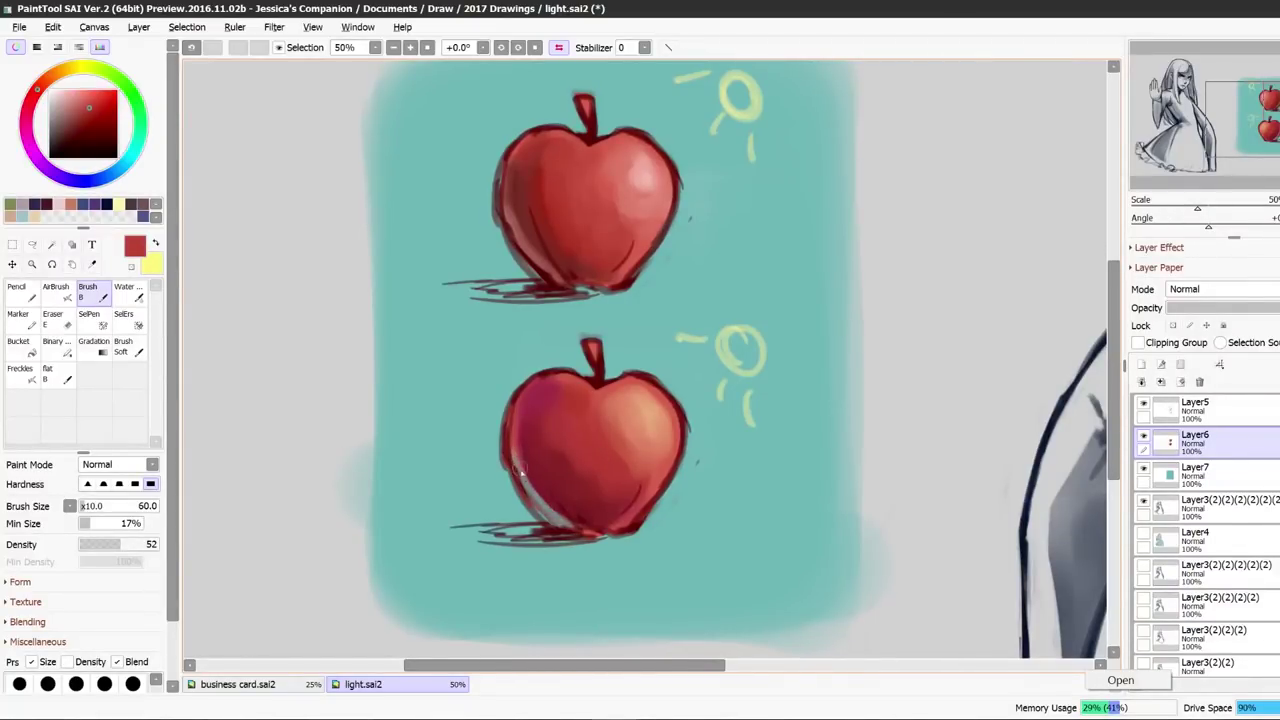
left_click(633, 437, "alt")
left_click(543, 480, "alt")
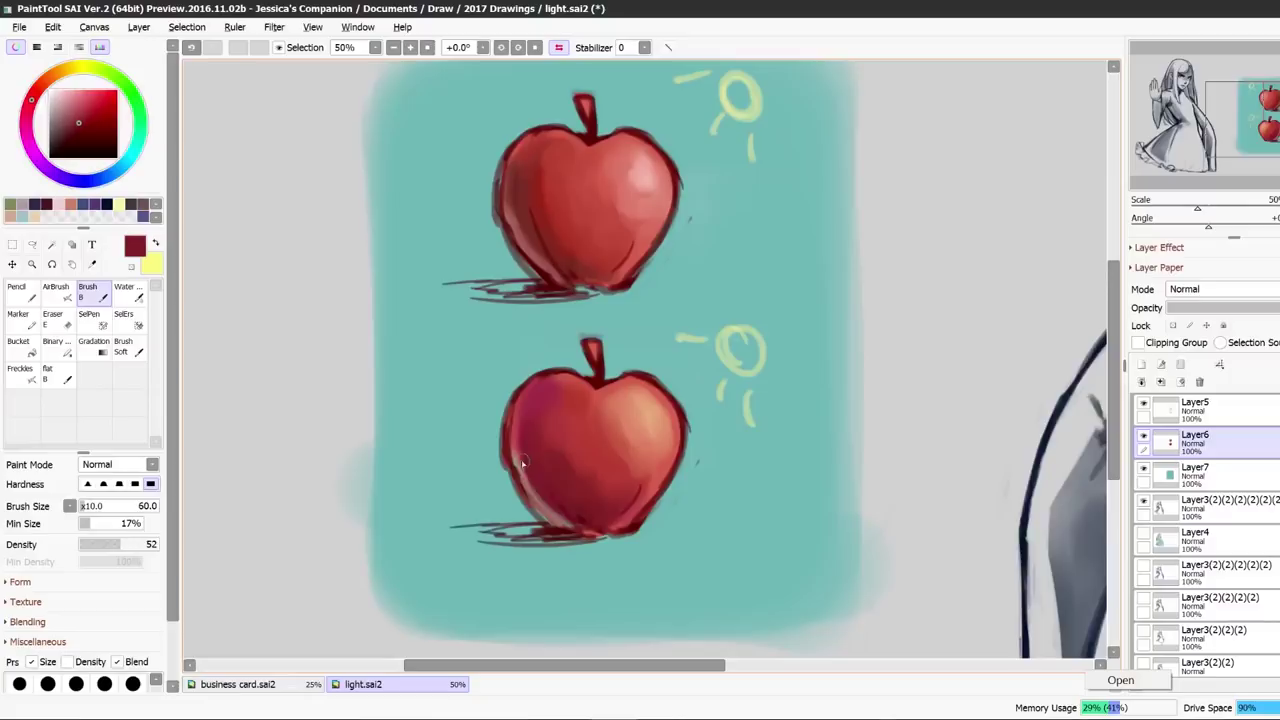
Circle the lower sun and draw guide arrows curving under the lower apple and pointing at its shadowed side.
mouse_move(689, 321)
left_mouse_down()
mouse_move(715, 394)
mouse_move(763, 390)
mouse_move(773, 372)
mouse_move(736, 498)
mouse_move(433, 586)
mouse_move(474, 504)
mouse_move(446, 490)
left_mouse_up()
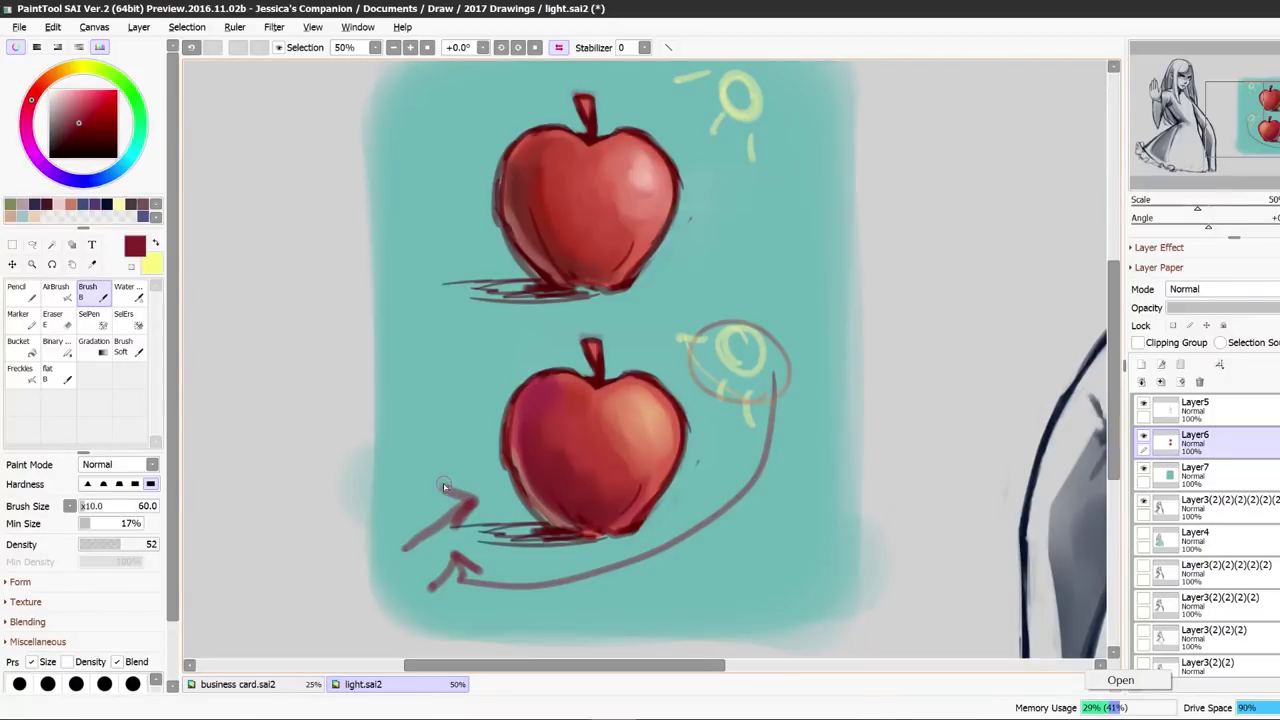
Strengthen the reflected light along the lower apple's lower-left edge with sampled teal and blend it into the shadow.
left_click(517, 465, "alt")
left_click_drag(513, 432, 537, 503)
left_click(462, 414, "alt")
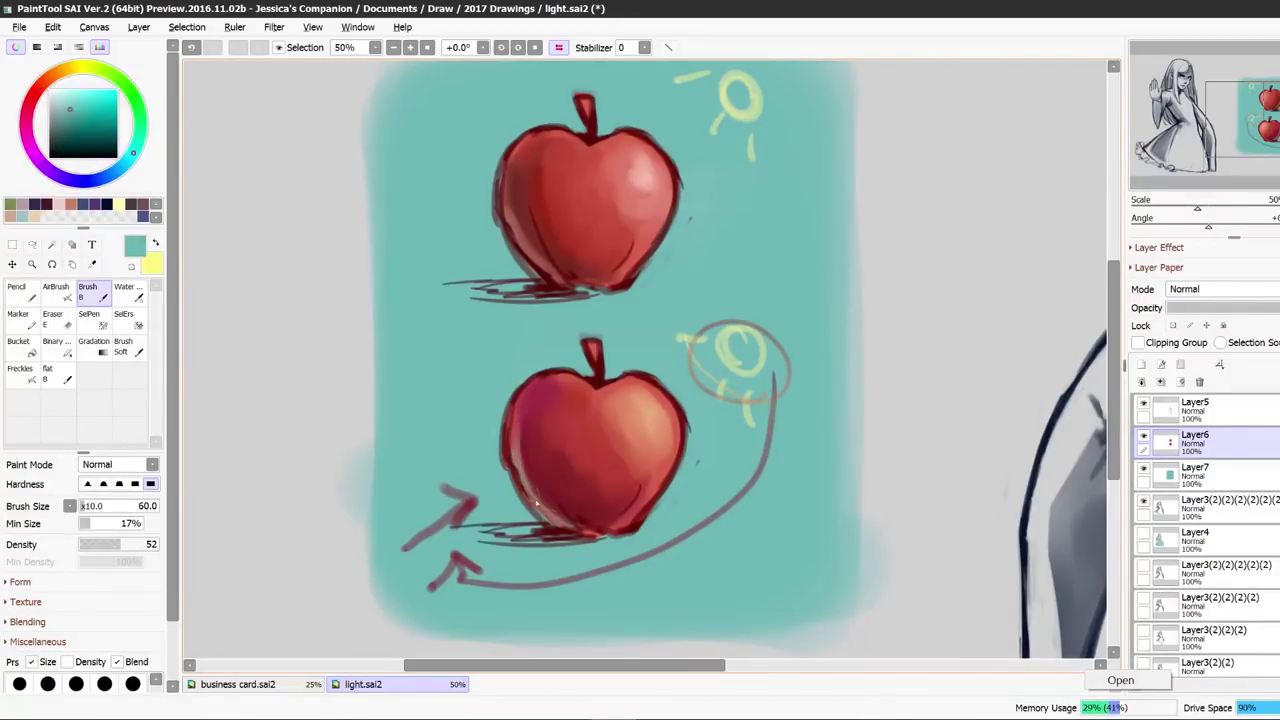
left_click(540, 492, "alt")
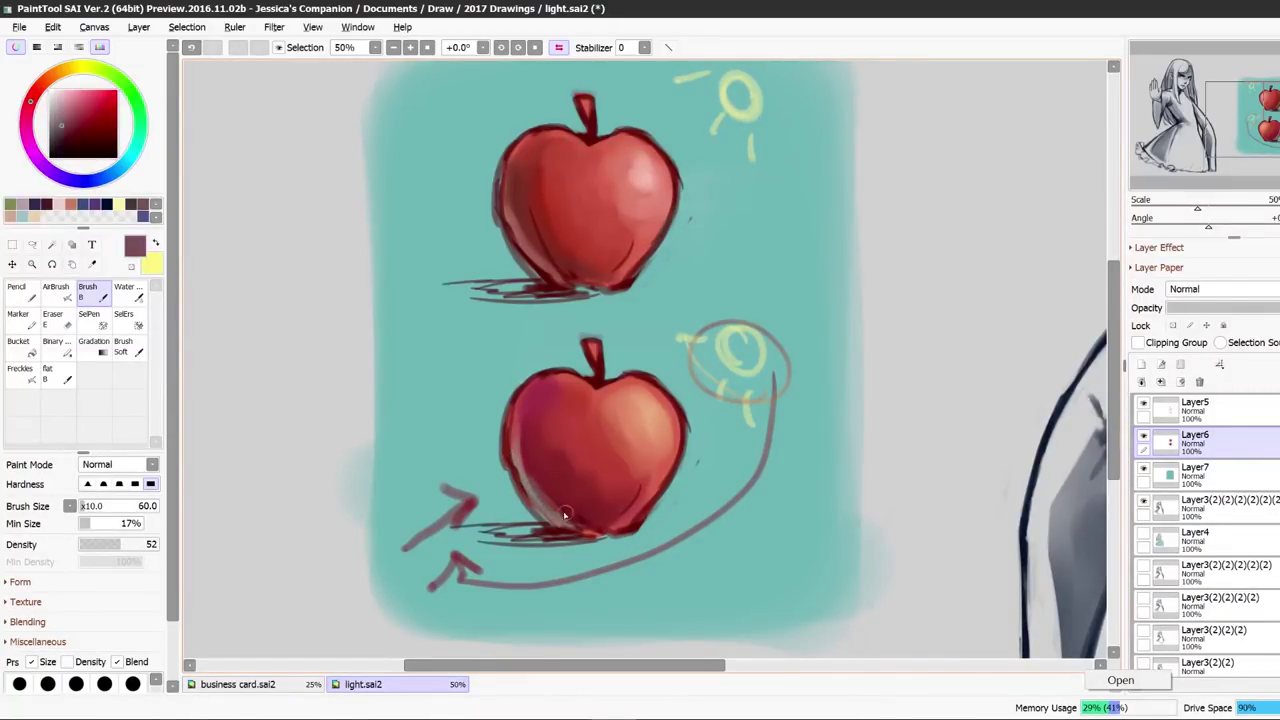
left_click(568, 521, "alt")
left_click_drag(521, 430, 532, 496)
Blend sampled purple and crimson tones along the lower apple's upper-left edge to soften the reflected light.
left_click(525, 411, "alt")
left_click_drag(520, 412, 524, 457)
left_click_drag(530, 392, 517, 455)
left_click(532, 420, "alt")
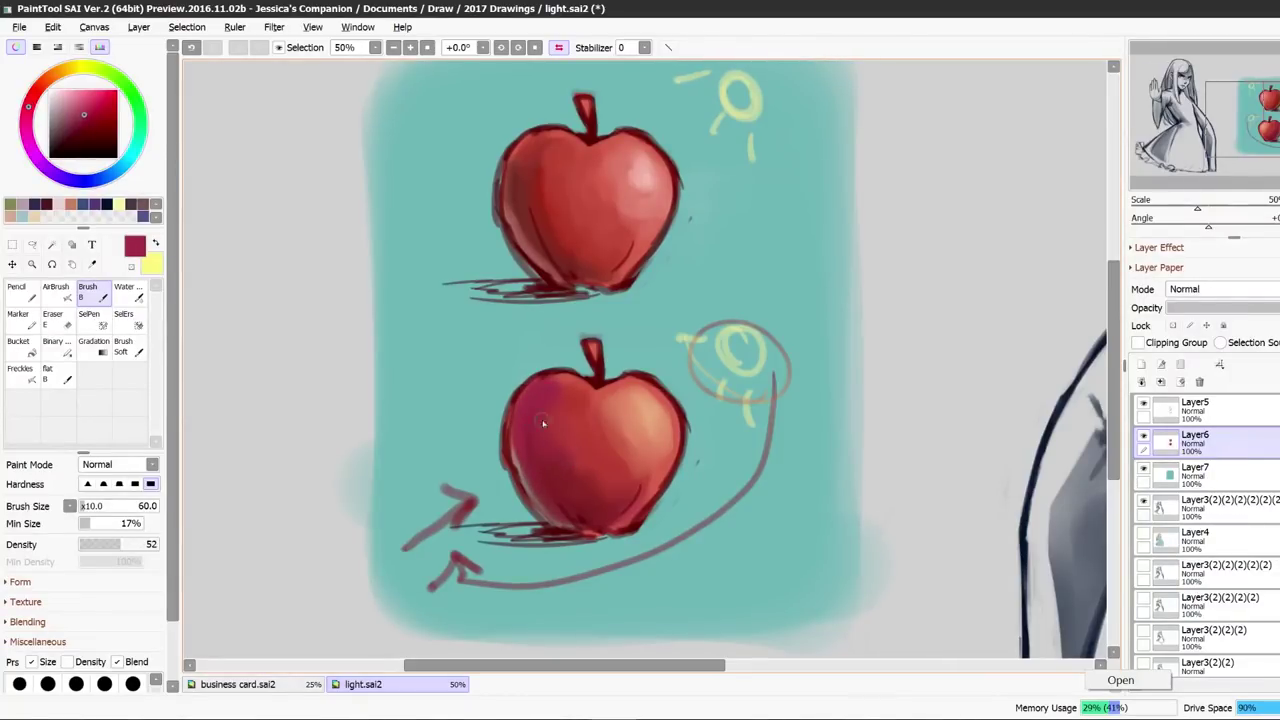
left_click(542, 422, "alt")
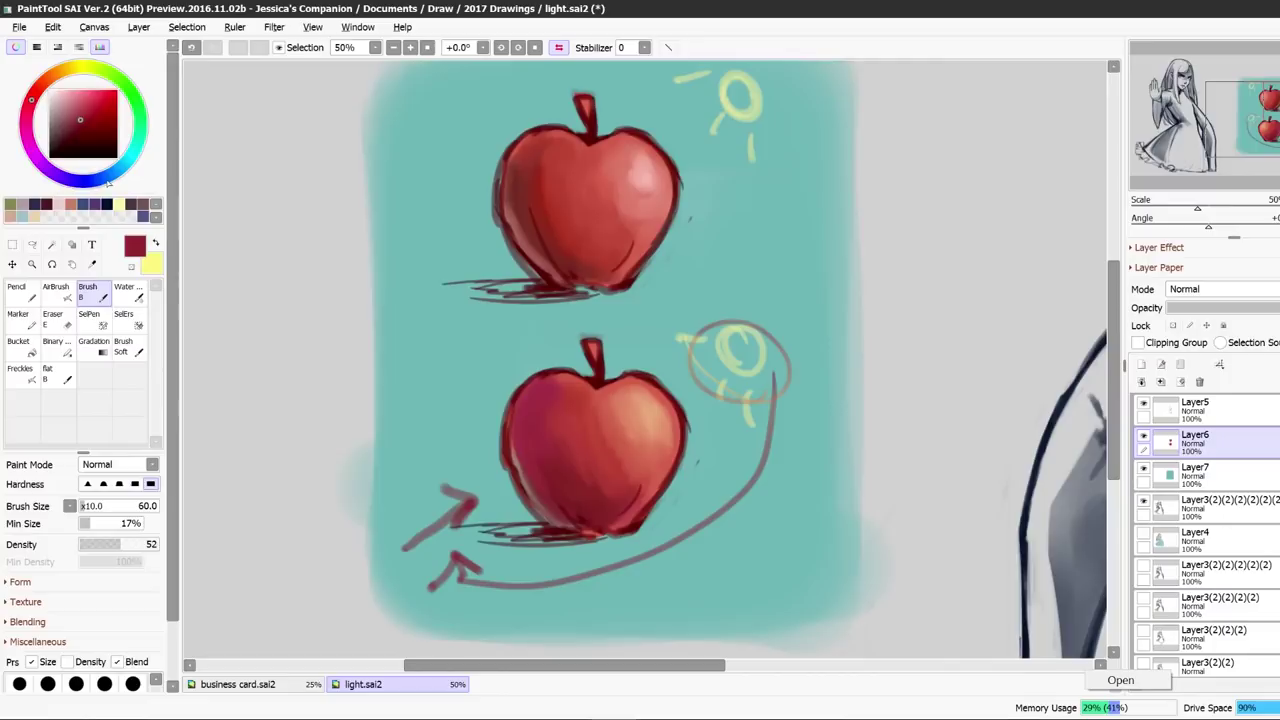
Choose a dark blue and lightly brush it over the lower apple's lower shadow area at brush size 200.
left_click_drag(109, 185, 114, 175)
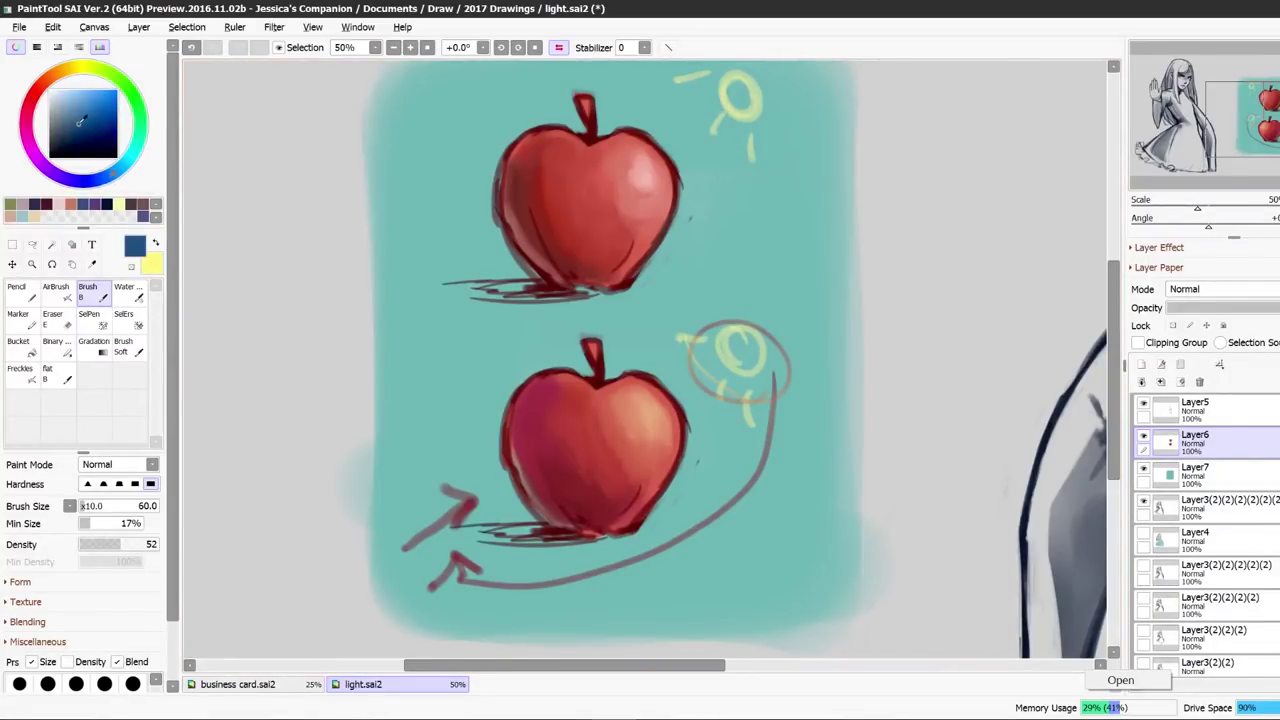
key("bracketright")
key("bracketright")
key("bracketright")
key("bracketright")
key("bracketright")
key("bracketright")
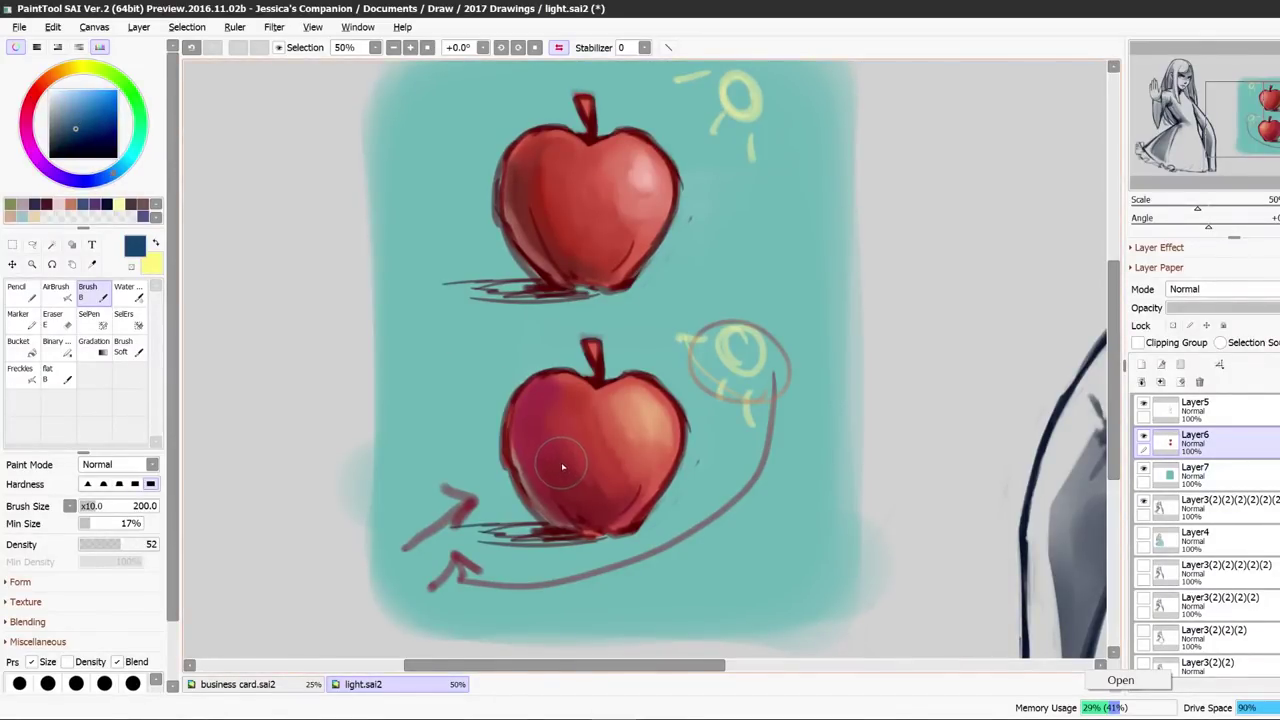
mouse_move(562, 470)
left_mouse_down()
mouse_move(587, 508)
mouse_move(555, 458)
mouse_move(603, 505)
mouse_move(543, 397)
mouse_move(590, 474)
left_mouse_up()
Reduce the brush size to 100 and blend the bluish shadow into the lower apple's surrounding reds with sampled colours.
key("bracketleft")
key("bracketleft")
key("bracketleft")
left_click(578, 473, "alt")
left_click(587, 492, "alt")
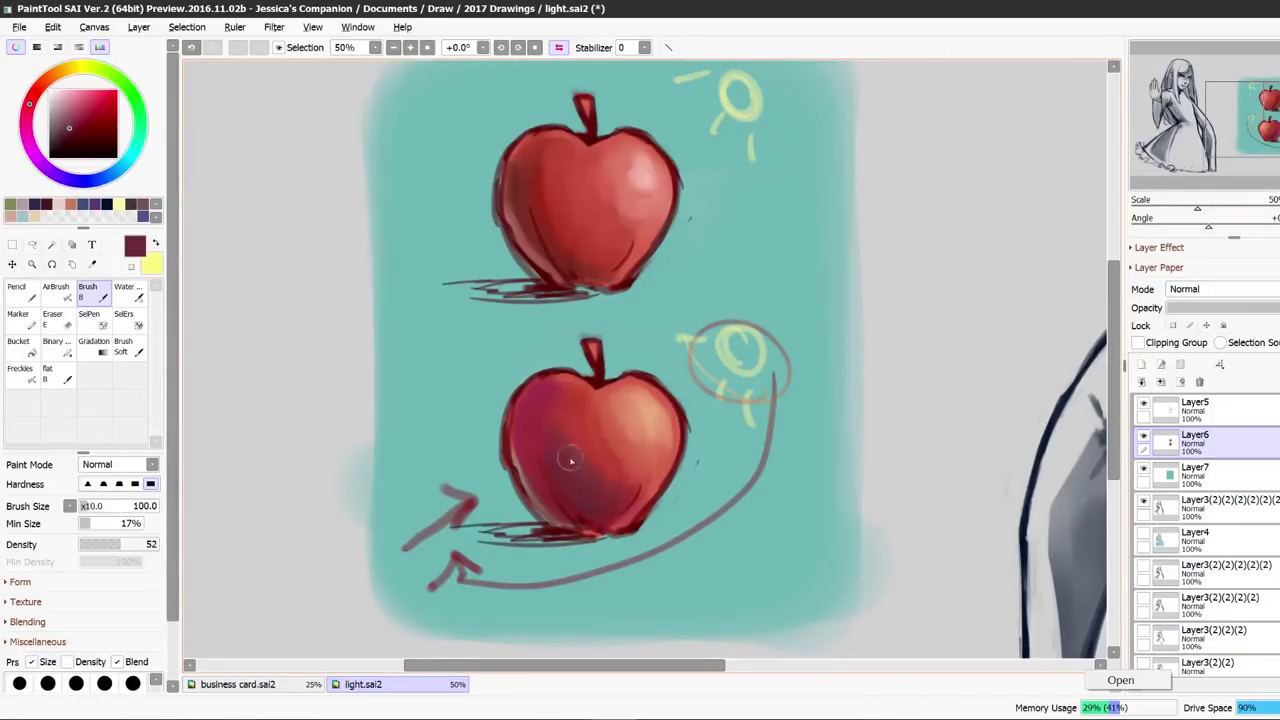
right_click(574, 452)
left_click(601, 455, "alt")
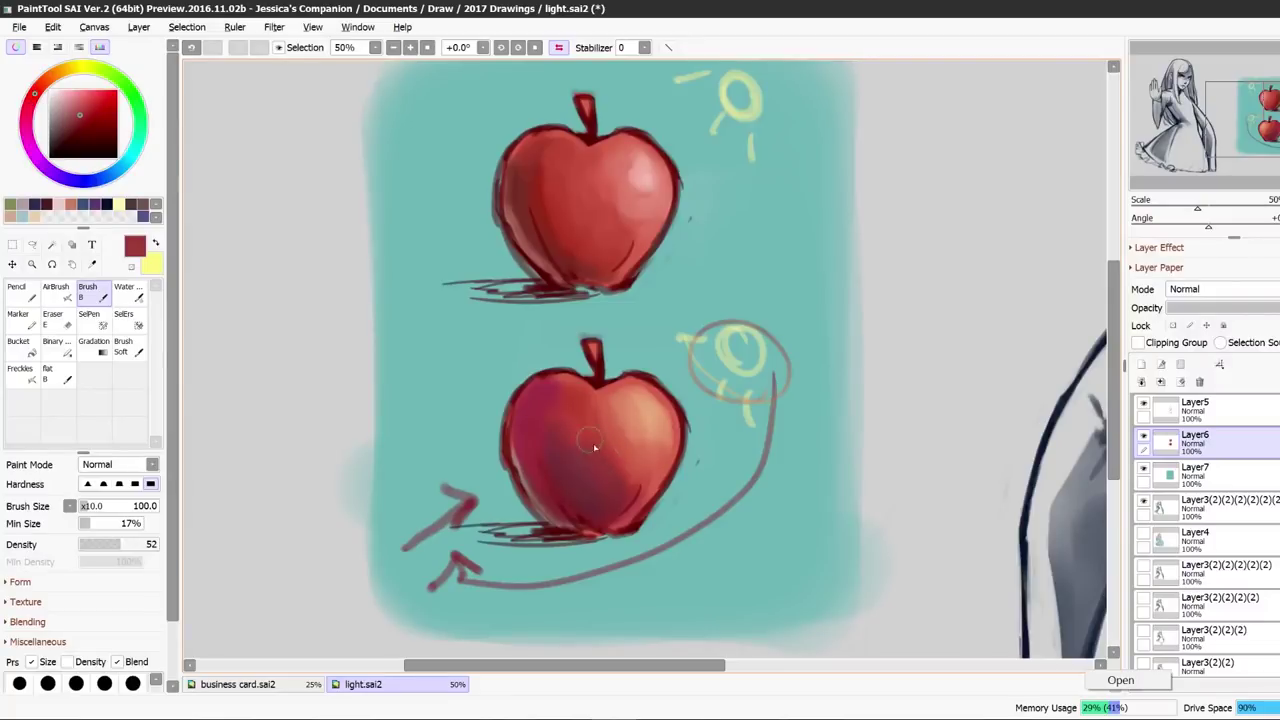
Examine the blended shadow colours on the lower apple up close and check the whole canvas in mirrored view.
left_click(37, 267)
left_click(568, 485)
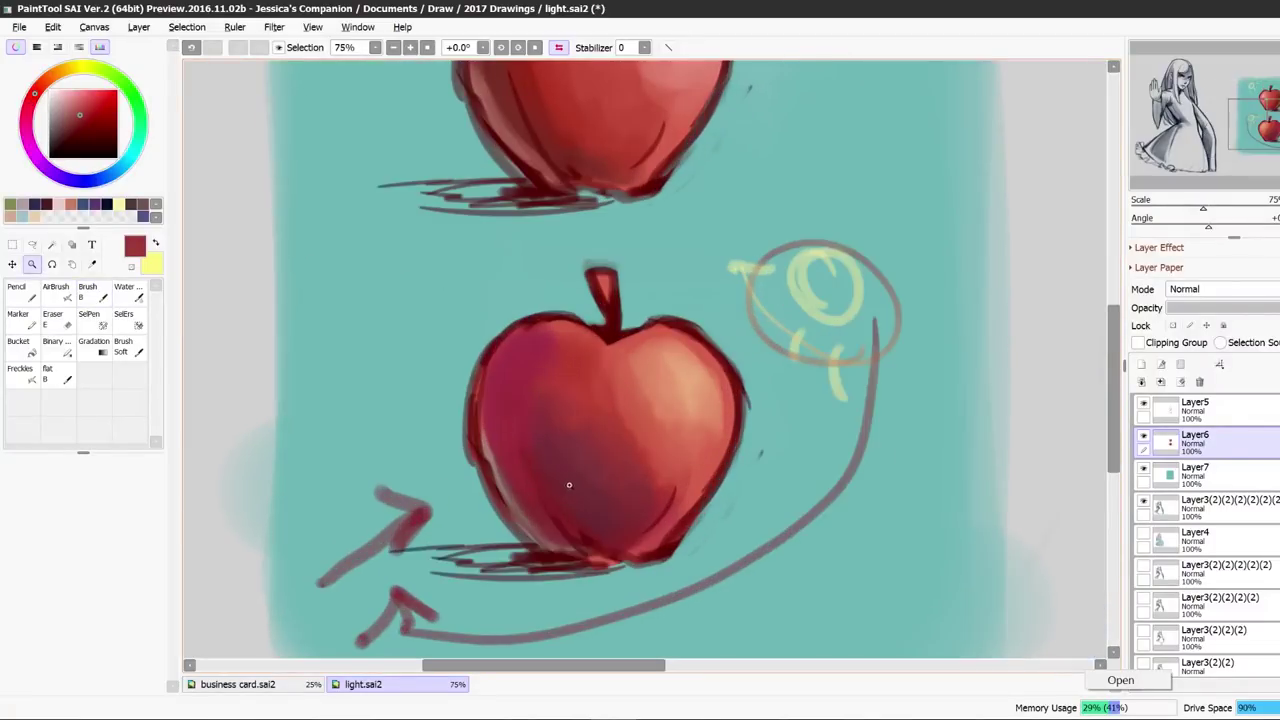
left_click(573, 483)
left_click_drag(573, 482, 554, 387)
key("b")
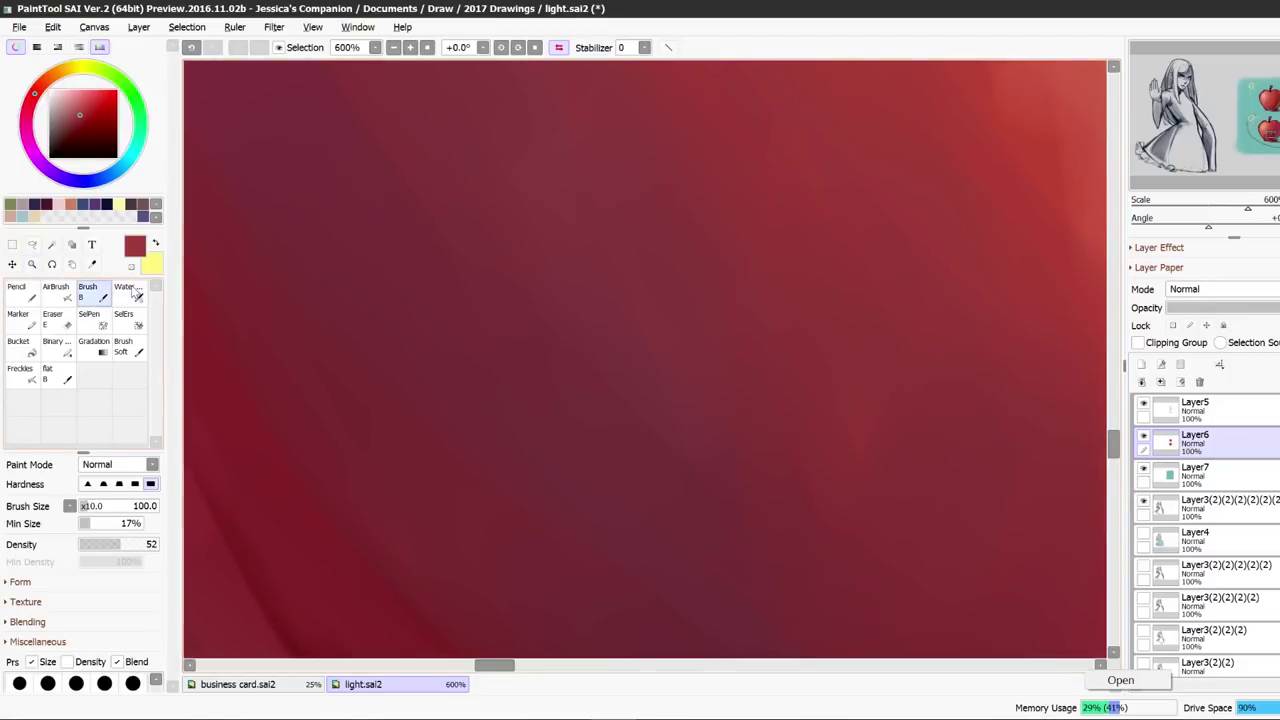
left_click(580, 300, "alt")
double_click(34, 267)
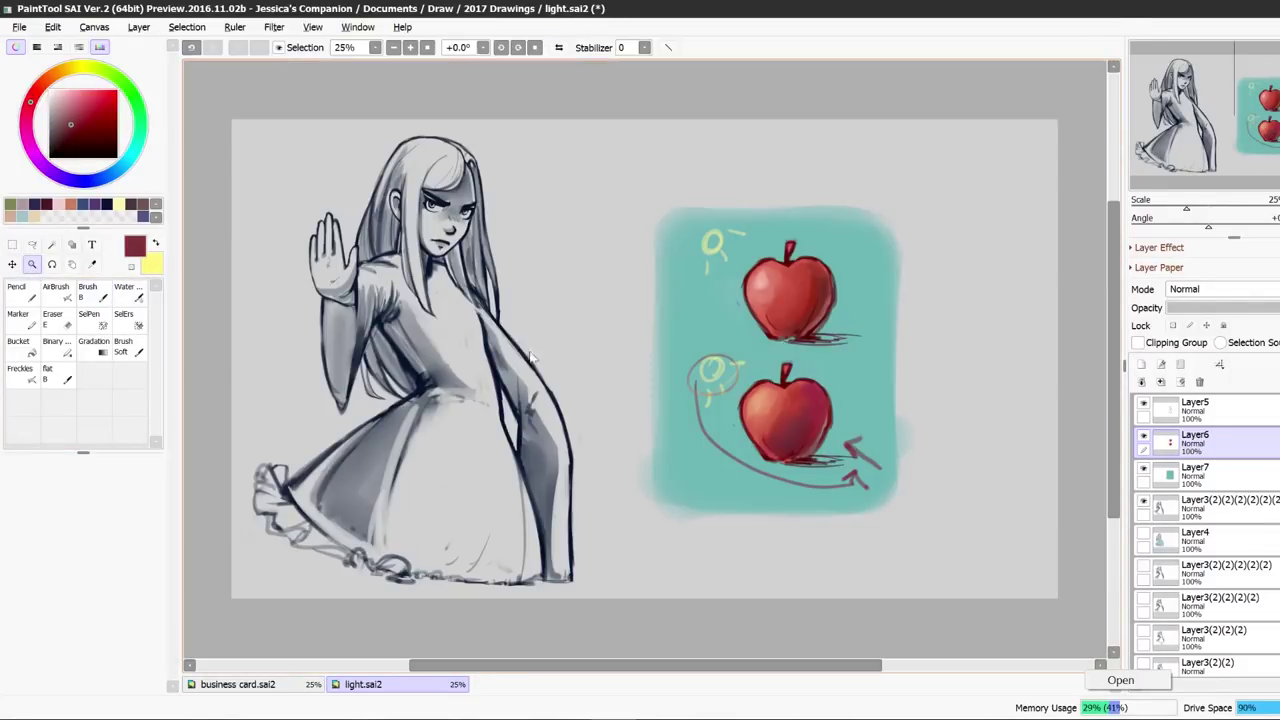
left_click(792, 431)
left_click(794, 431)
left_click(794, 431)
key("h")
key("b")
Paint a pale peach highlight on the lower apple's sunlit side with the brush at size 40.
left_click(618, 338, "alt")
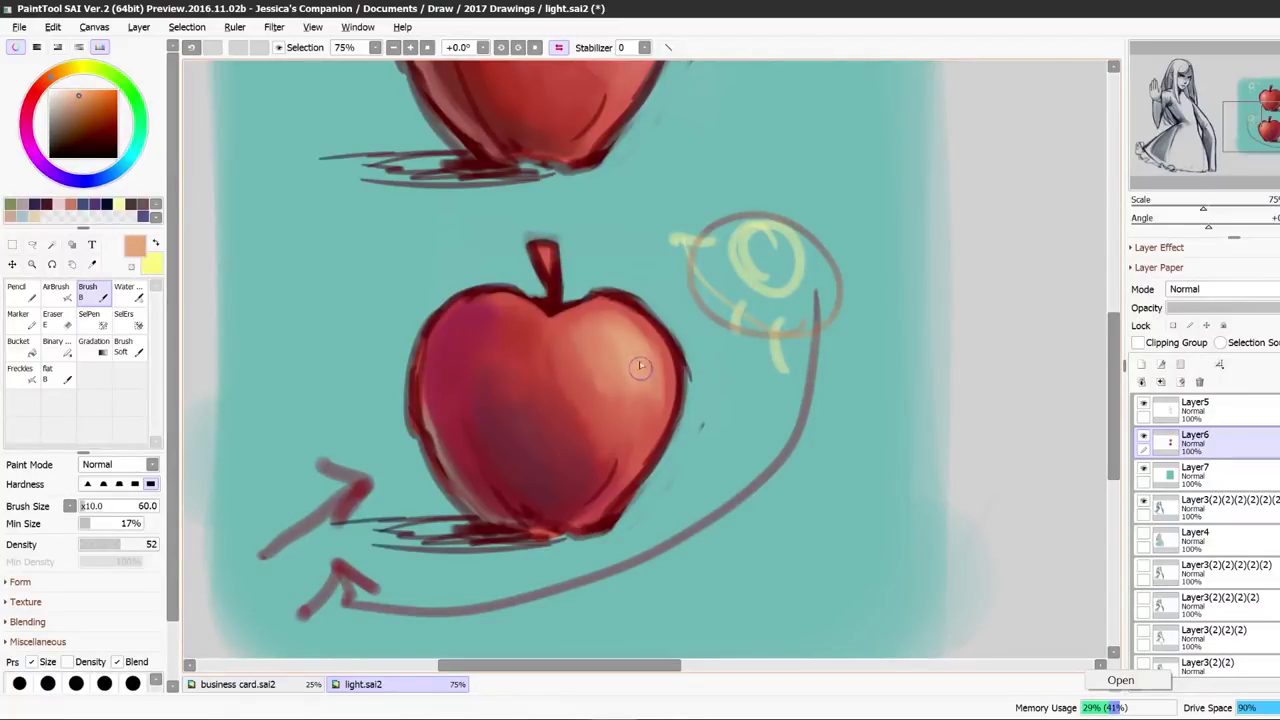
left_click_drag(70, 94, 61, 87)
key("bracketleft")
left_click(59, 91)
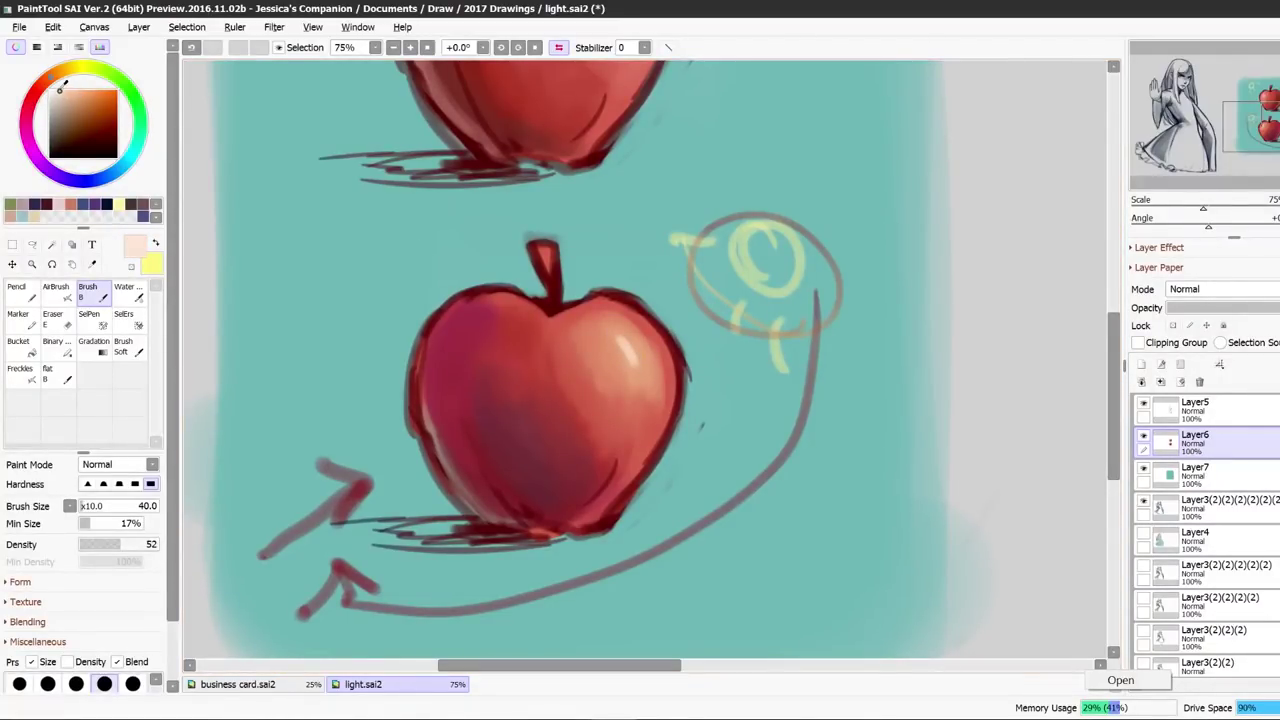
mouse_move(619, 347)
left_mouse_down()
mouse_move(641, 381)
mouse_move(641, 358)
mouse_move(641, 377)
left_mouse_up()
right_click(624, 351)
left_click(62, 87)
Soften the highlight's edges with sampled peach and orange tones and brush a stroke over the lower sun sketch.
left_click(616, 348, "alt")
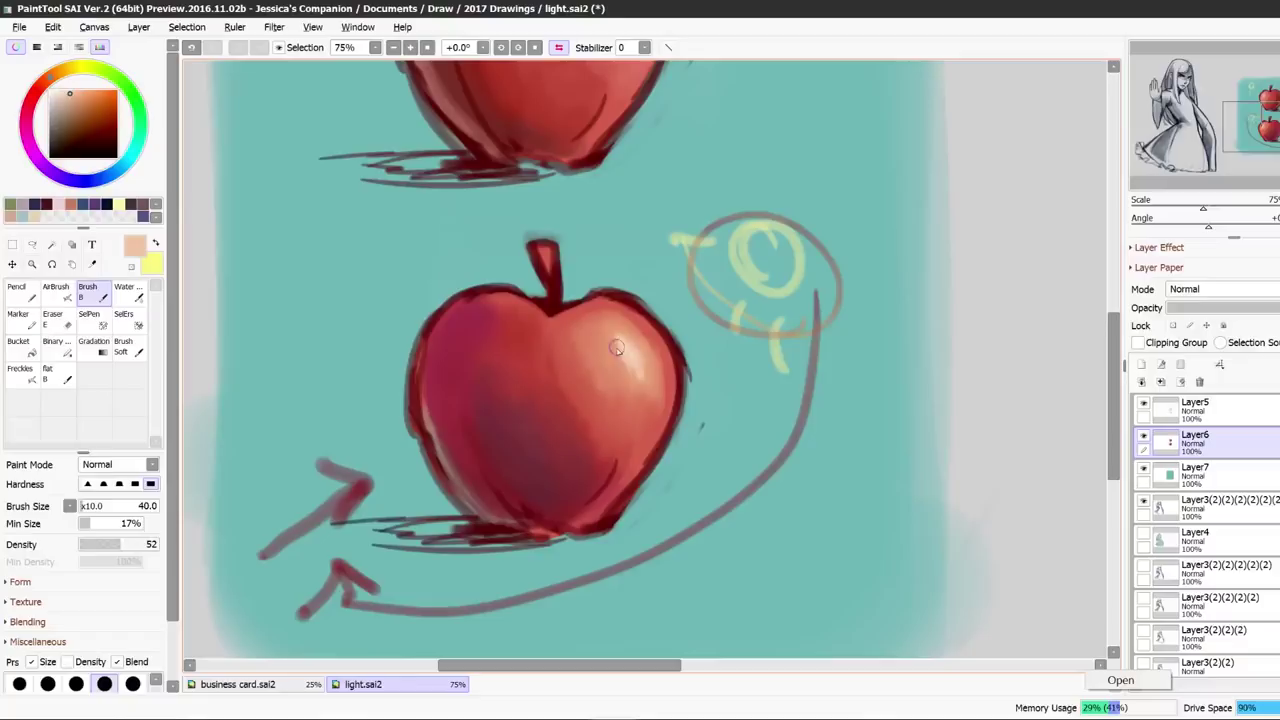
left_click(626, 397, "alt")
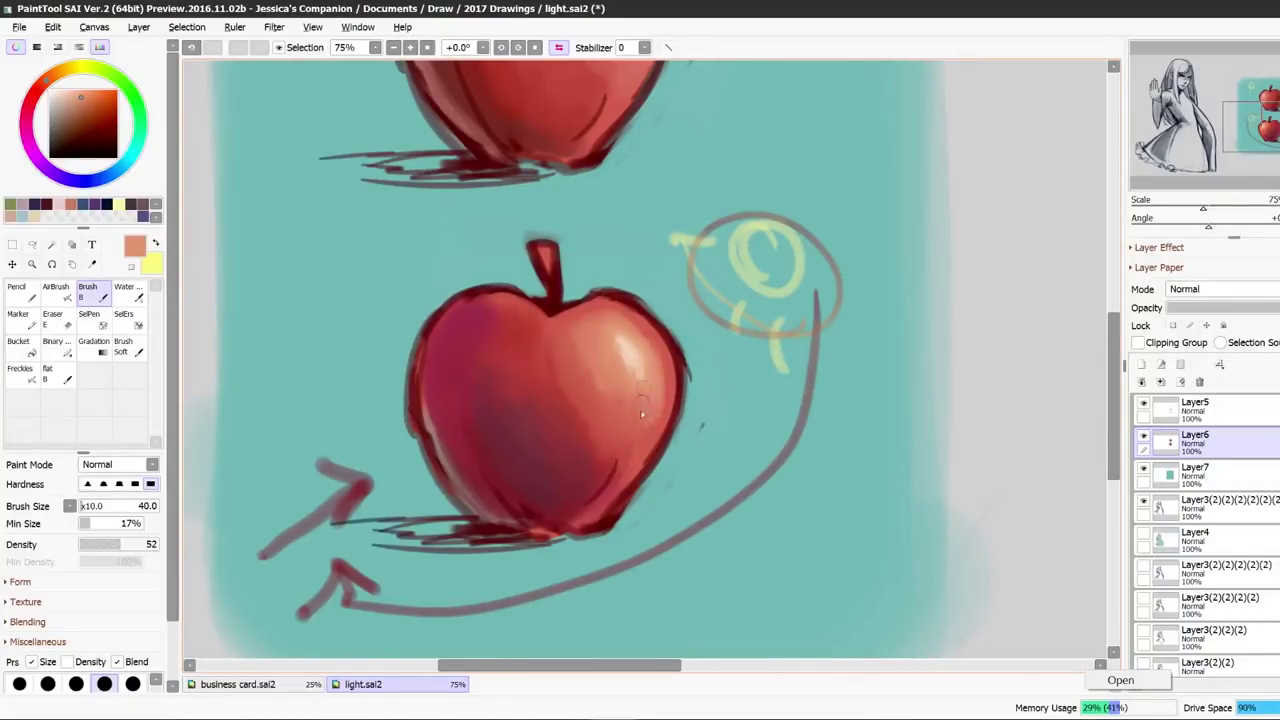
left_click(653, 412, "alt")
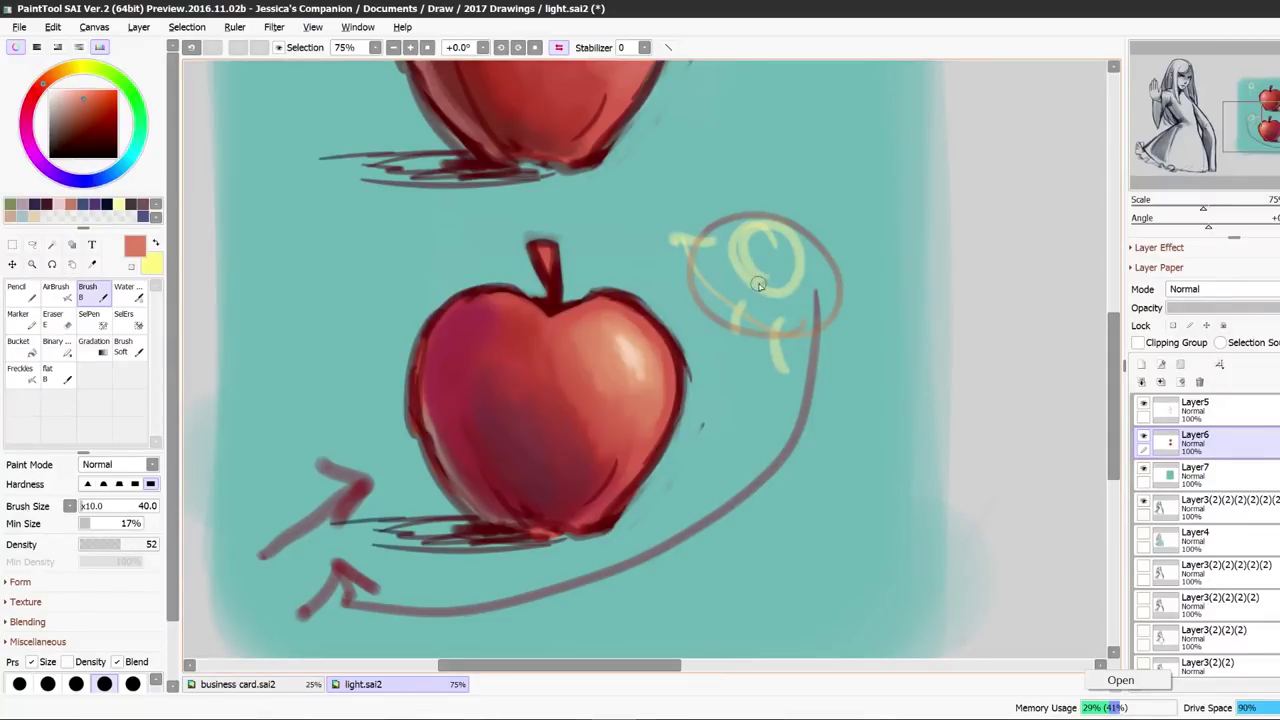
left_click_drag(758, 285, 804, 268)
Increase the brush size to 80 and blend sampled reds down the middle of the lower apple.
left_click(581, 403, "alt")
left_click(542, 364, "alt")
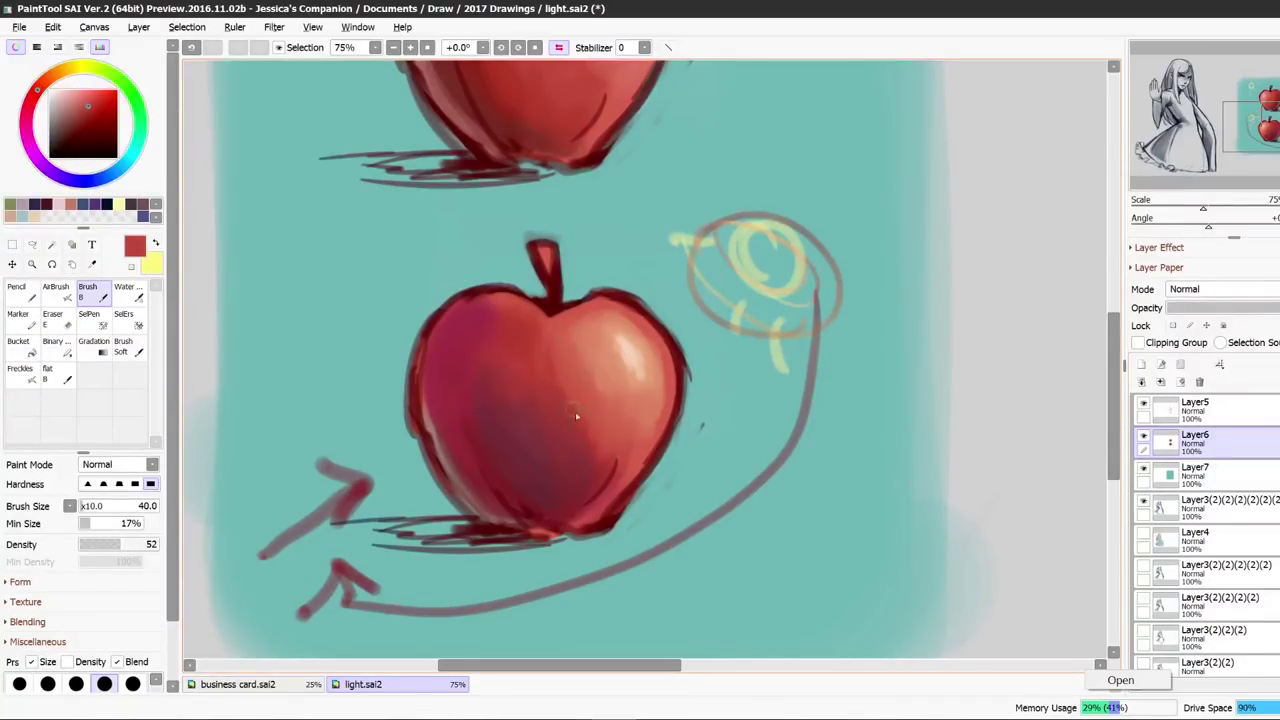
key("bracketright")
key("bracketright")
key("bracketright")
key("bracketright")
left_click(599, 432, "alt")
left_click_drag(598, 440, 589, 467)
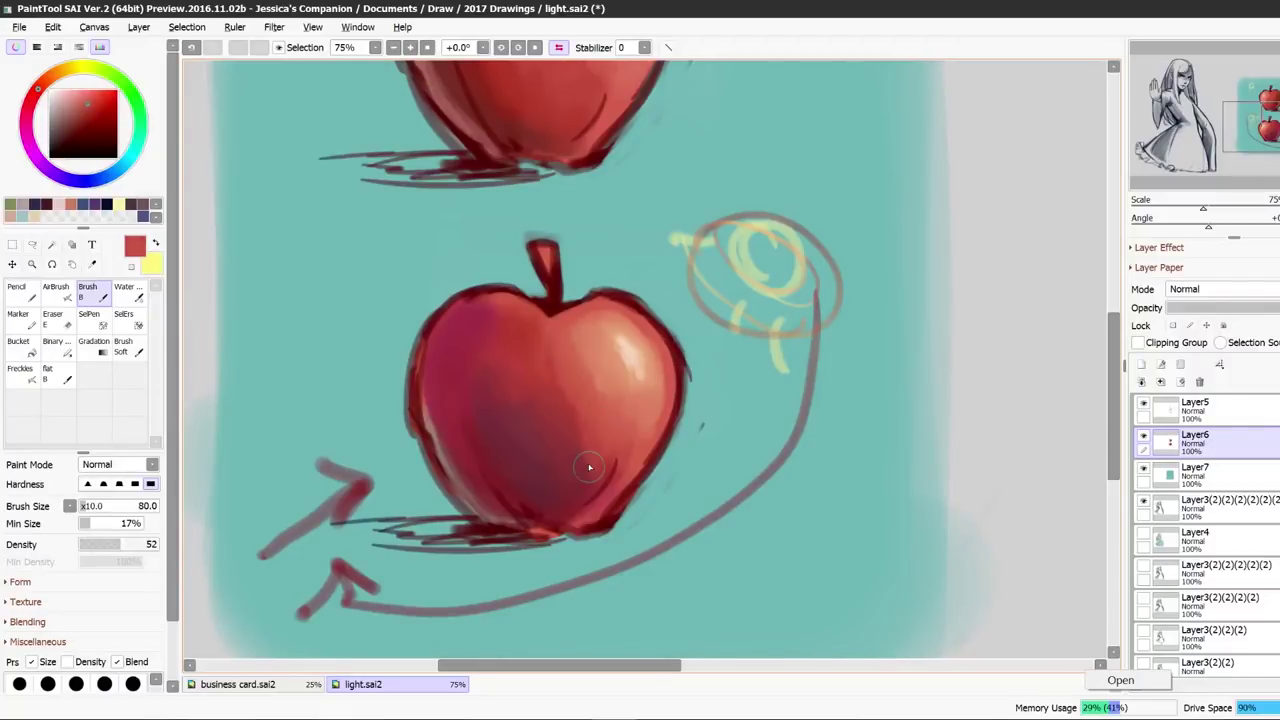
Extend the sampled mid reds over the edge of the lower apple's bluish shadow.
left_click(557, 406, "alt")
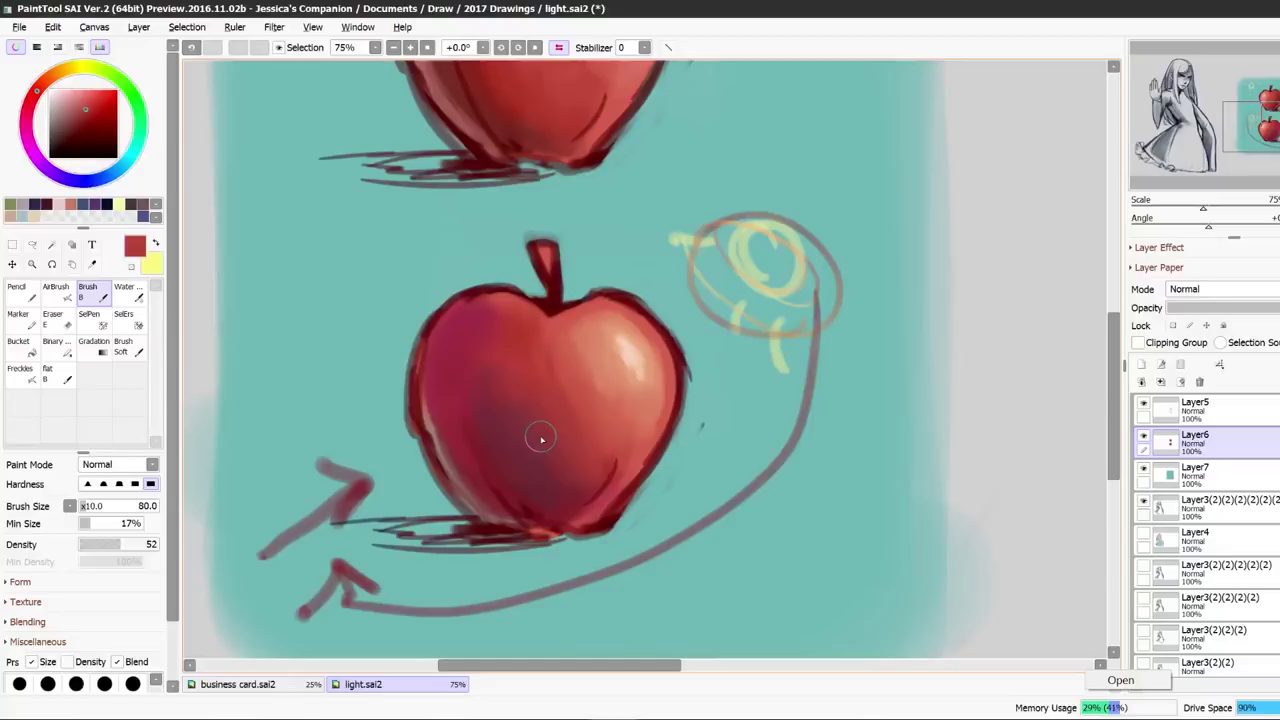
left_click(569, 366, "alt")
mouse_move(580, 432)
left_mouse_down()
mouse_move(557, 409)
mouse_move(545, 430)
mouse_move(560, 486)
mouse_move(594, 462)
left_mouse_up()
left_click(525, 338, "alt")
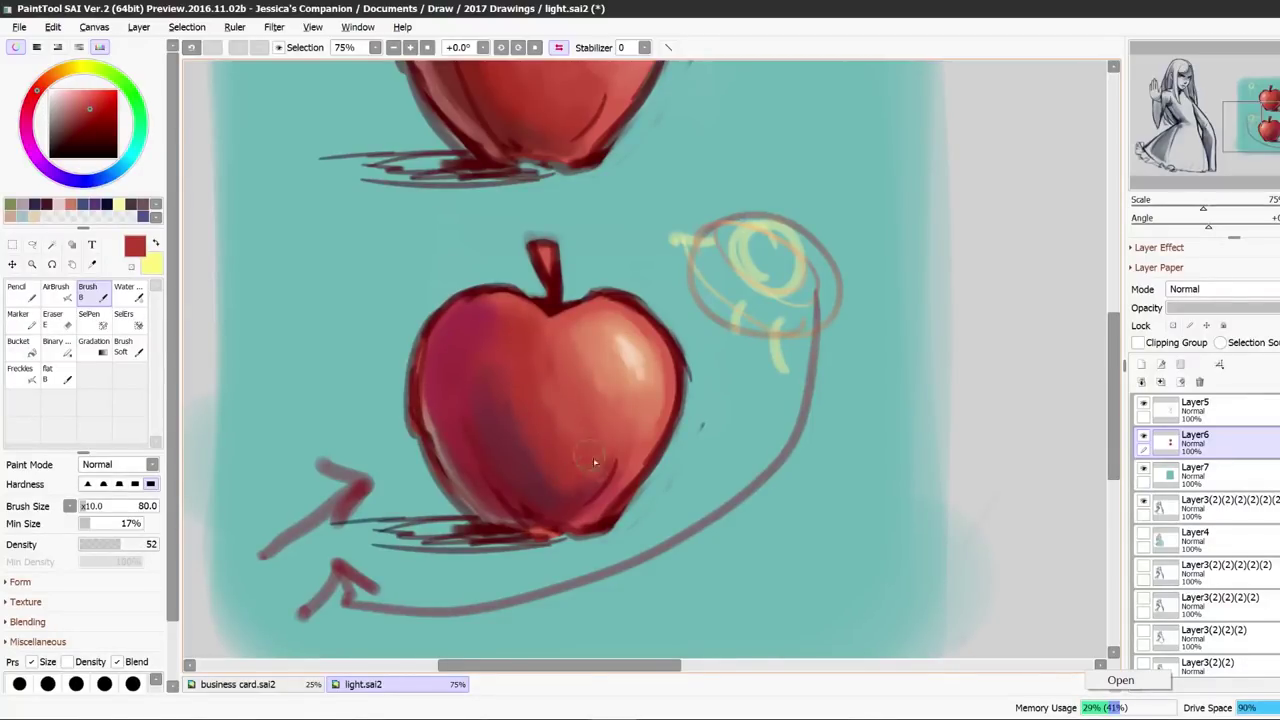
Deepen the lower apple's shadow with sampled dark crimson and purple tones, blending it toward the unlit side.
left_click(505, 460, "alt")
mouse_move(497, 398)
left_mouse_down()
mouse_move(563, 494)
mouse_move(590, 480)
mouse_move(575, 500)
left_mouse_up()
left_click(494, 368, "alt")
left_click_drag(482, 345, 492, 454)
left_click(500, 485, "alt")
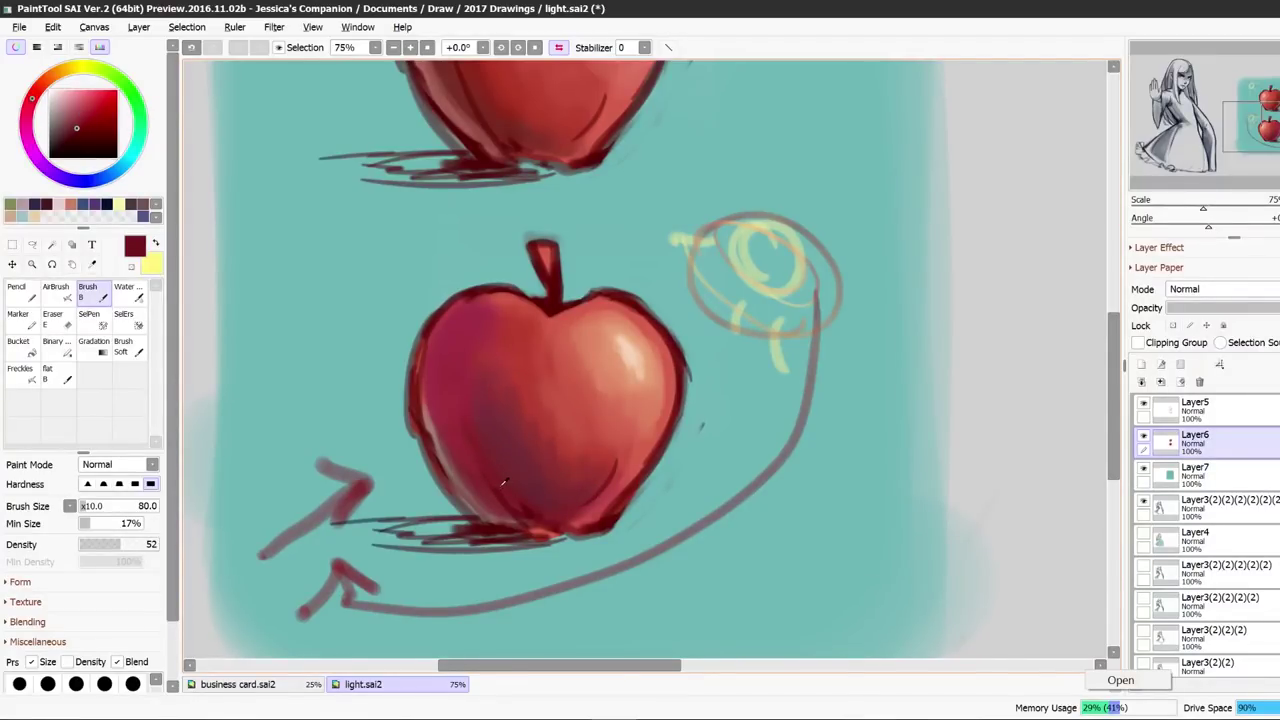
left_click(494, 428, "alt")
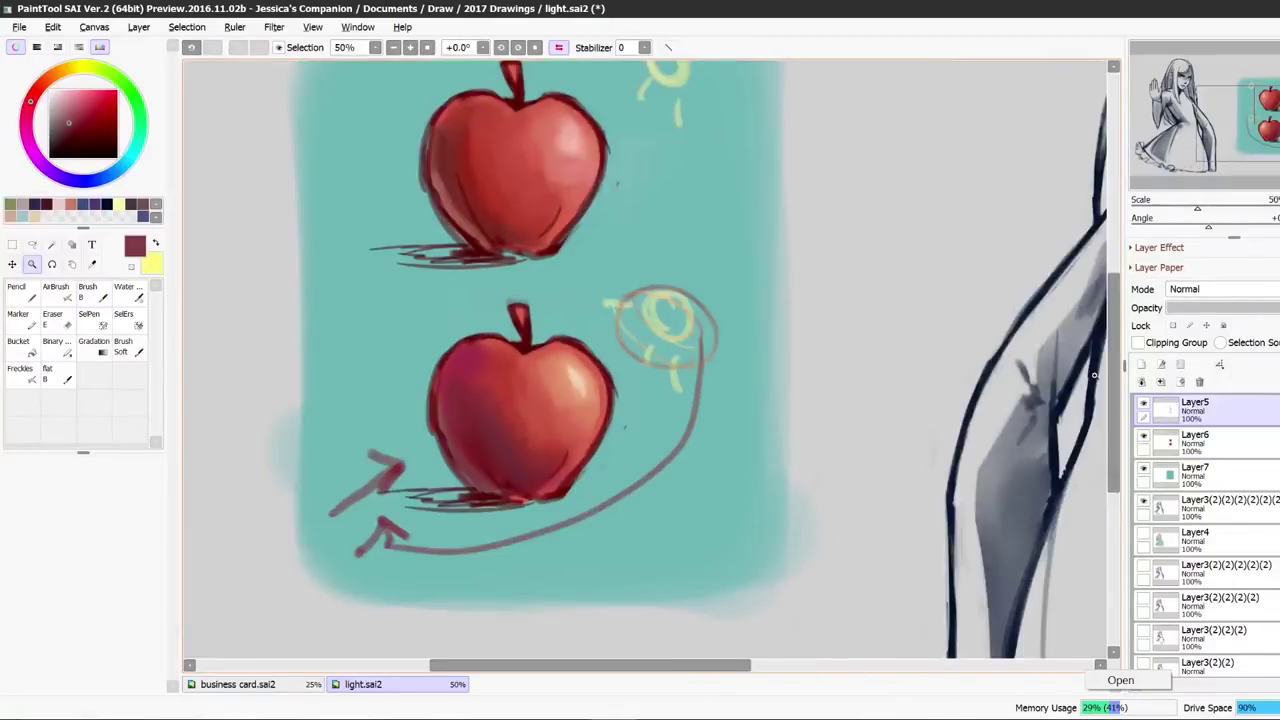
Add a new layer above Layer5 and clean up the apples' outer edges with the sampled background teal.
left_click_drag(1114, 378, 1111, 352)
left_click(57, 320)
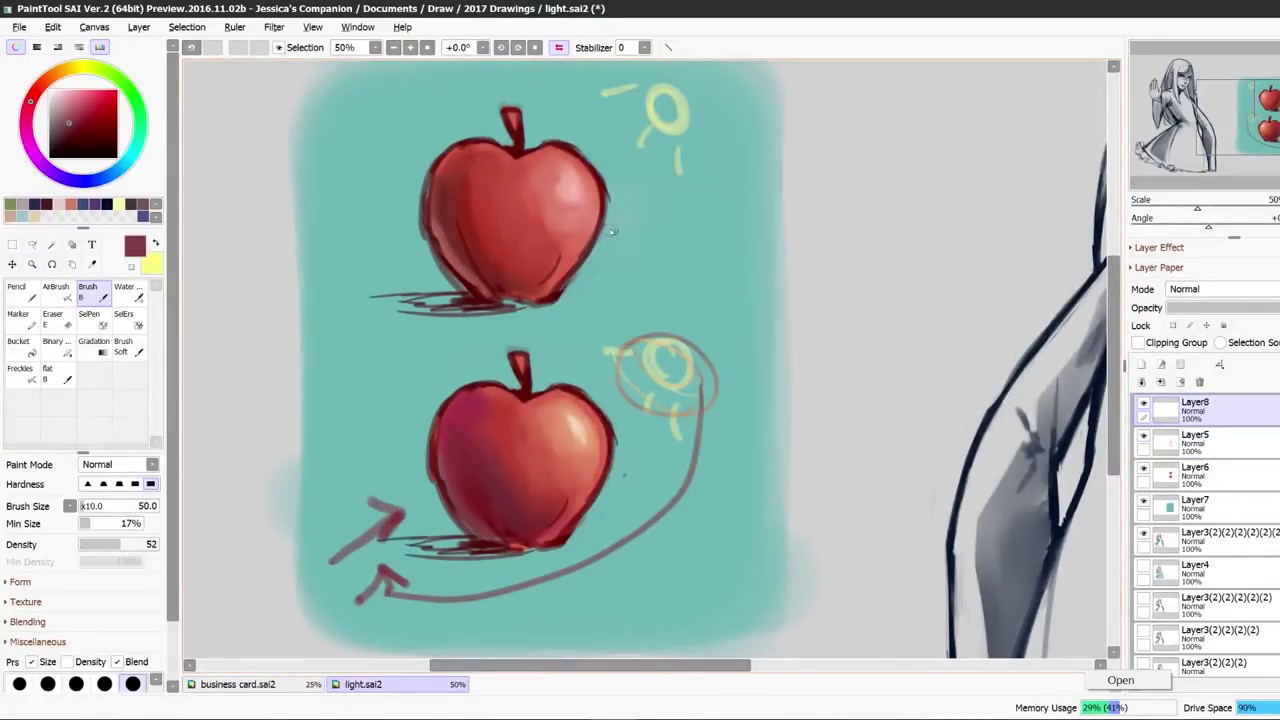
left_click(616, 232, "alt")
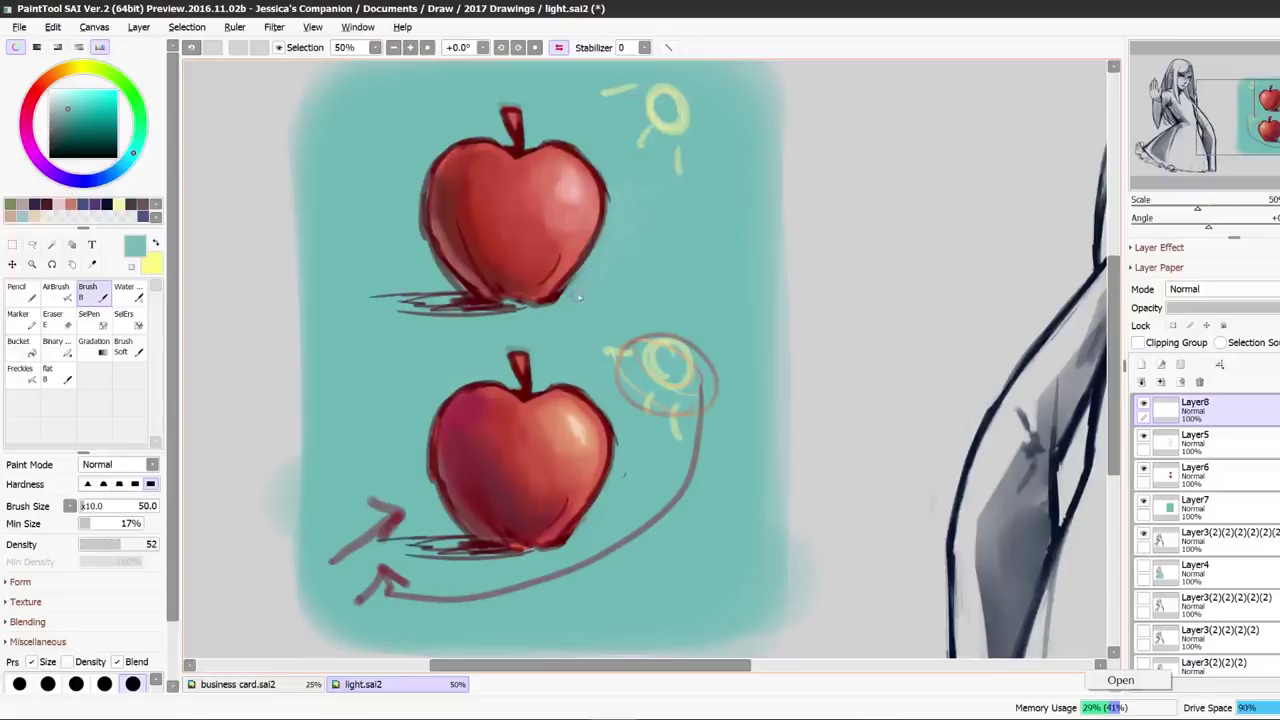
left_click_drag(562, 307, 606, 155)
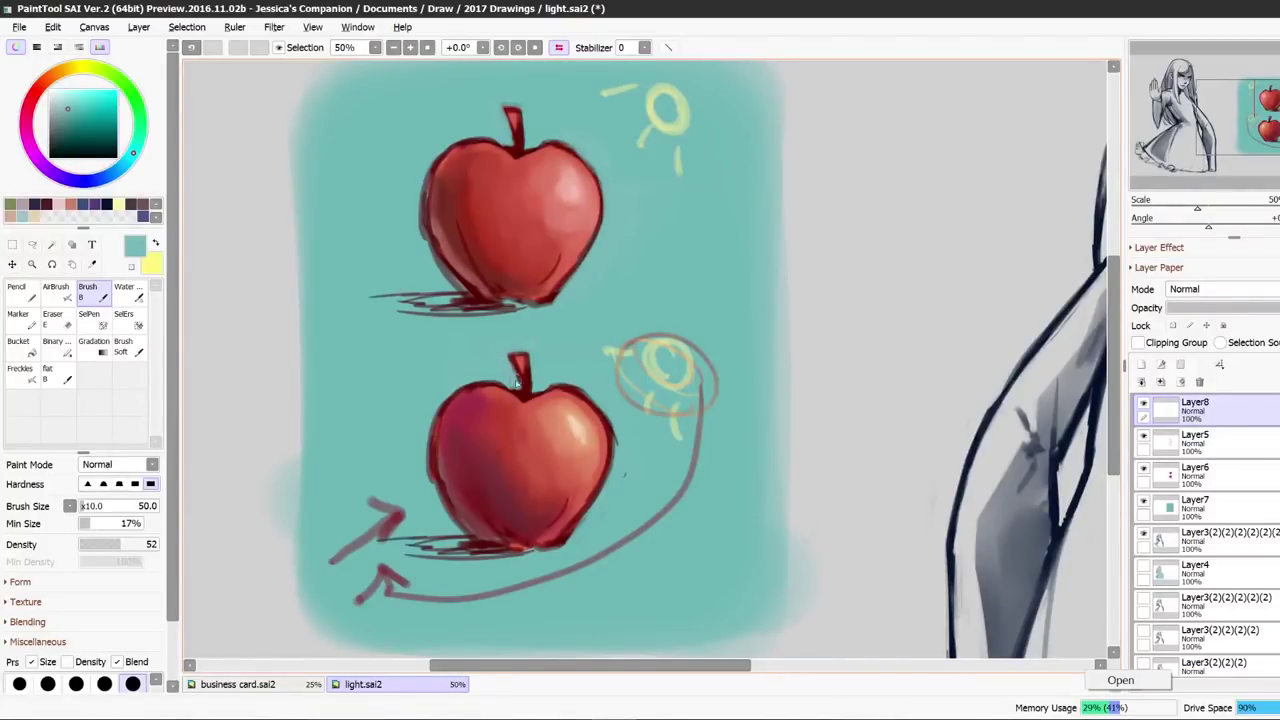
key("]")
key("]")
key("]")
left_click_drag(428, 412, 428, 476)
Fill in the scribbled cast shadows of both apples using sampled dark reds.
left_click(466, 545, "alt")
mouse_move(436, 545)
left_mouse_down()
mouse_move(526, 555)
mouse_move(405, 549)
mouse_move(554, 546)
mouse_move(468, 548)
left_mouse_up()
left_click(551, 545, "alt")
left_click(554, 541, "alt")
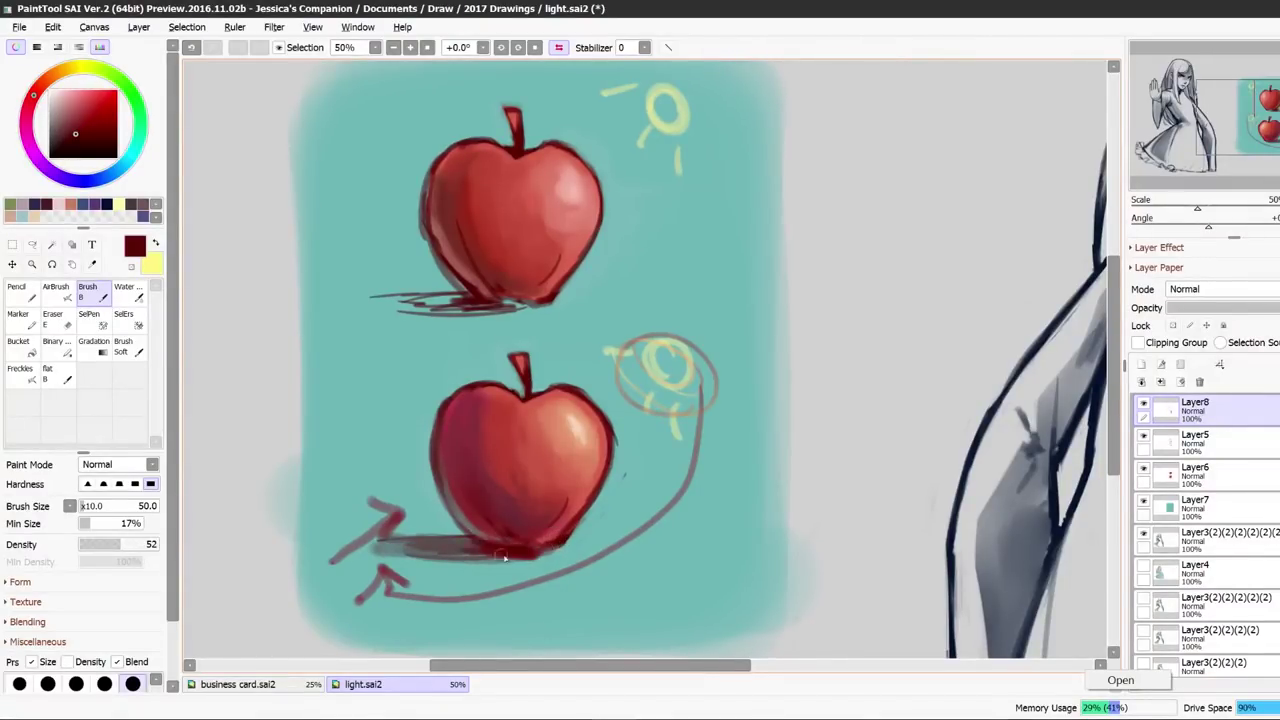
left_click(440, 546, "alt")
left_click_drag(522, 303, 400, 301)
Reduce the brush size to 35 and trim the shadow-side outlines of both apples with sampled teal.
left_click(626, 430, "alt")
key("[")
key("[")
key("[")
left_click_drag(436, 505, 425, 427)
left_click_drag(424, 240, 434, 156)
Paint over the dark sketch lines inside the upper apple's shadow side with sampled reds.
left_click(447, 262, "alt")
left_click_drag(428, 225, 490, 294)
left_click(480, 215, "alt")
left_click_drag(462, 190, 506, 288)
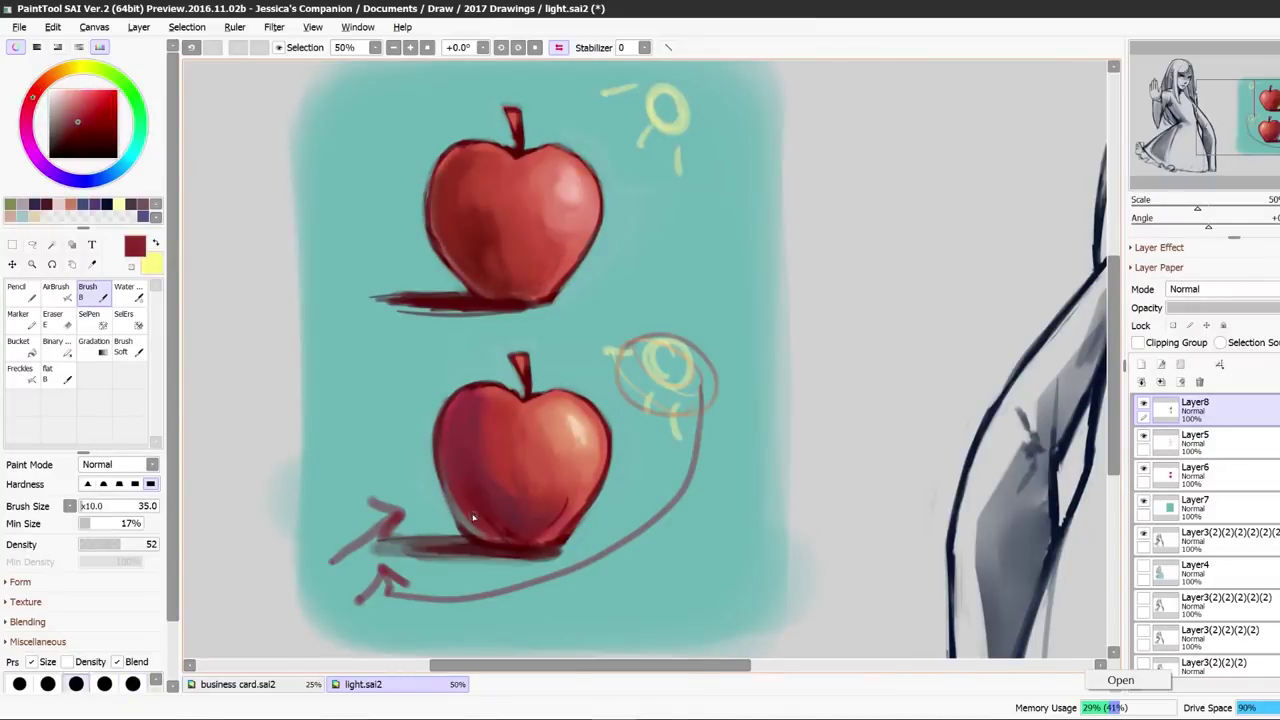
Smooth the lower apple's base and middle with finer brush strokes, checking the canvas mirrored.
left_click_drag(471, 514, 578, 514)
key("[")
key("[")
mouse_move(546, 418)
left_mouse_down()
mouse_move(622, 384)
mouse_move(629, 471)
left_mouse_up()
key("h")
key("h")
Enlarge the brush and blend sampled tones across the lower apple's sunlit side, covering its crease line.
key("]")
key("]")
key("]")
key("]")
key("]")
key("]")
left_click(632, 478, "alt")
mouse_move(624, 530)
left_mouse_down()
mouse_move(646, 457)
mouse_move(685, 427)
left_mouse_up()
key("h")
key("h")
left_click(684, 424, "alt")
Repaint the lower cast shadow with the upper one's dark red and erase the sketched arrows beside it on Layer6.
left_click(560, 302, "alt")
left_click_drag(580, 546, 465, 544)
left_click(1195, 474)
key("e")
left_click_drag(506, 516, 468, 600)
Return to Layer8 and touch up the lower apple's stem with the brush.
left_click(1195, 409)
key("b")
left_click_drag(630, 362, 636, 390)
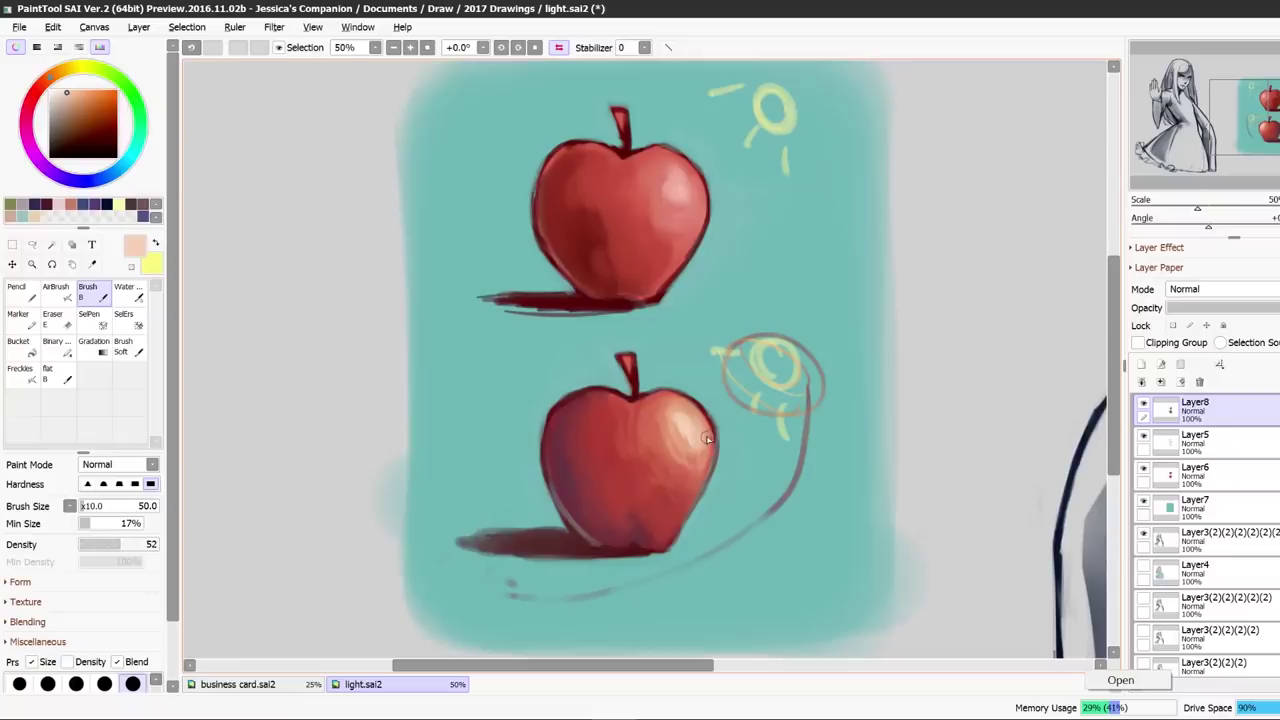
Compare the two finished apples at several zoom levels and in mirrored view.
left_click(32, 264)
scroll(645, 360, "down", 4)
left_click(559, 47)
left_click(559, 47)
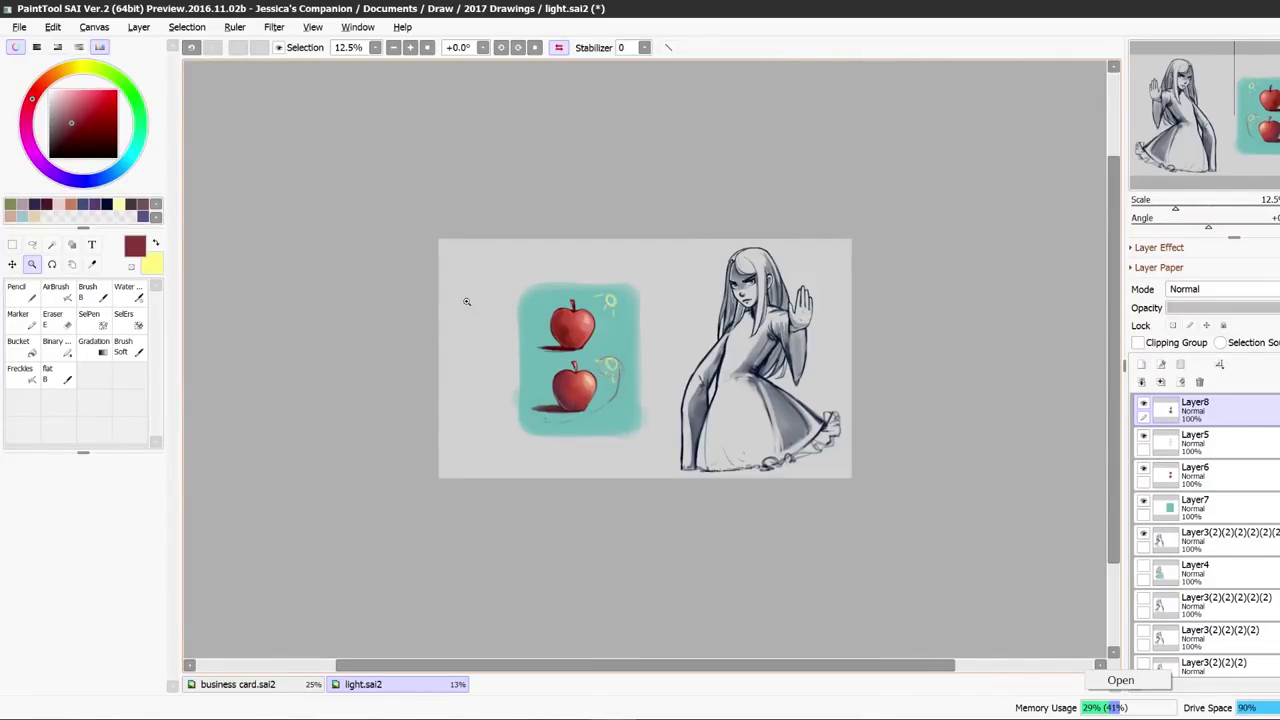
left_click(562, 356)
left_click(550, 400)
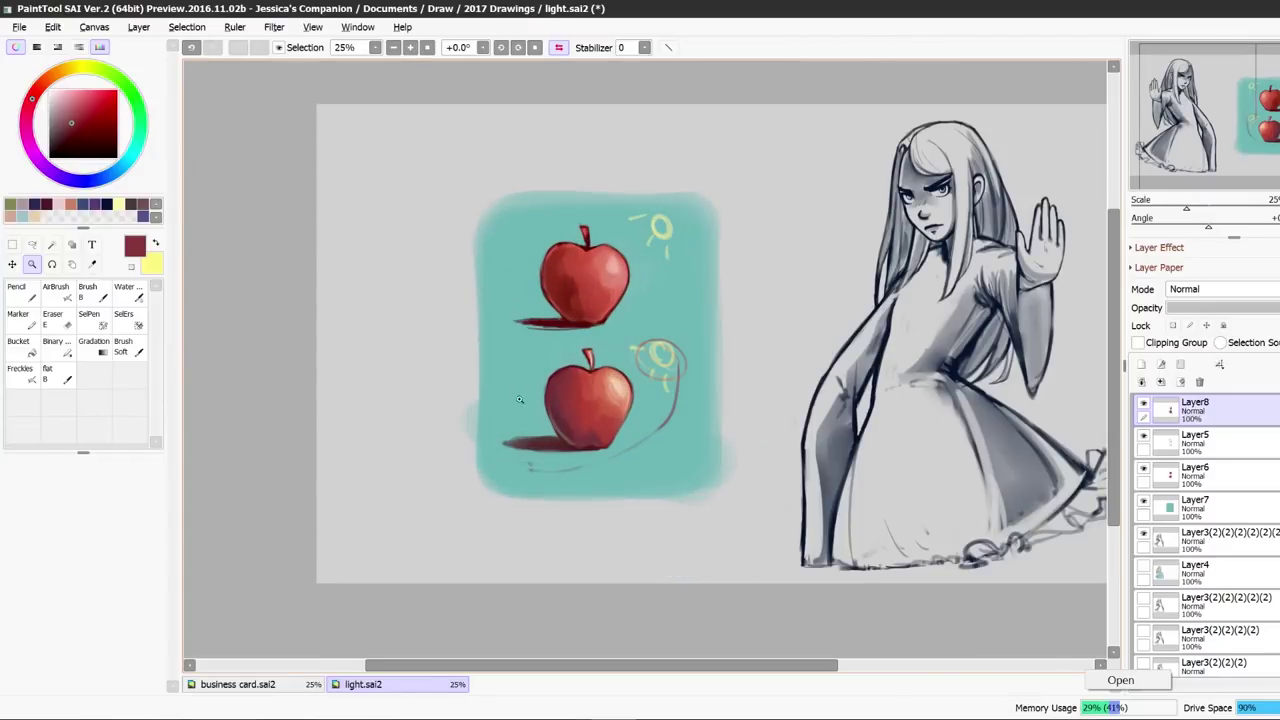
left_click(531, 399)
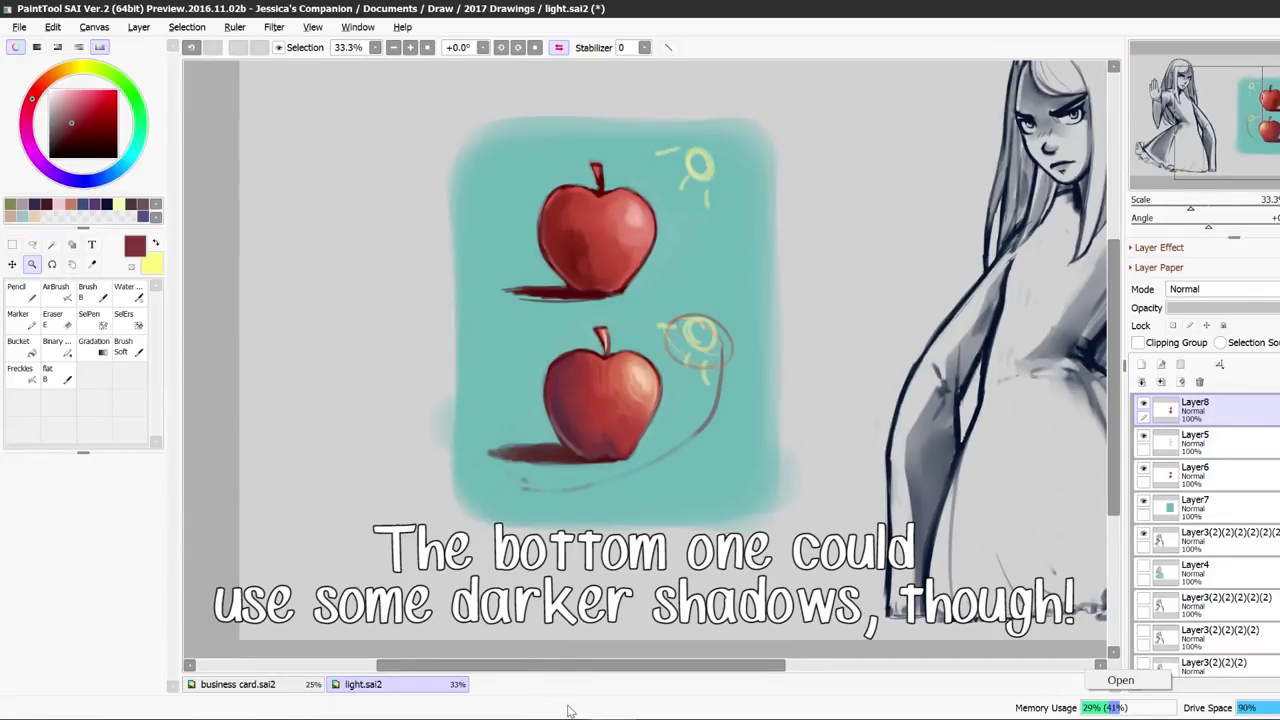
left_click_drag(588, 665, 617, 665)
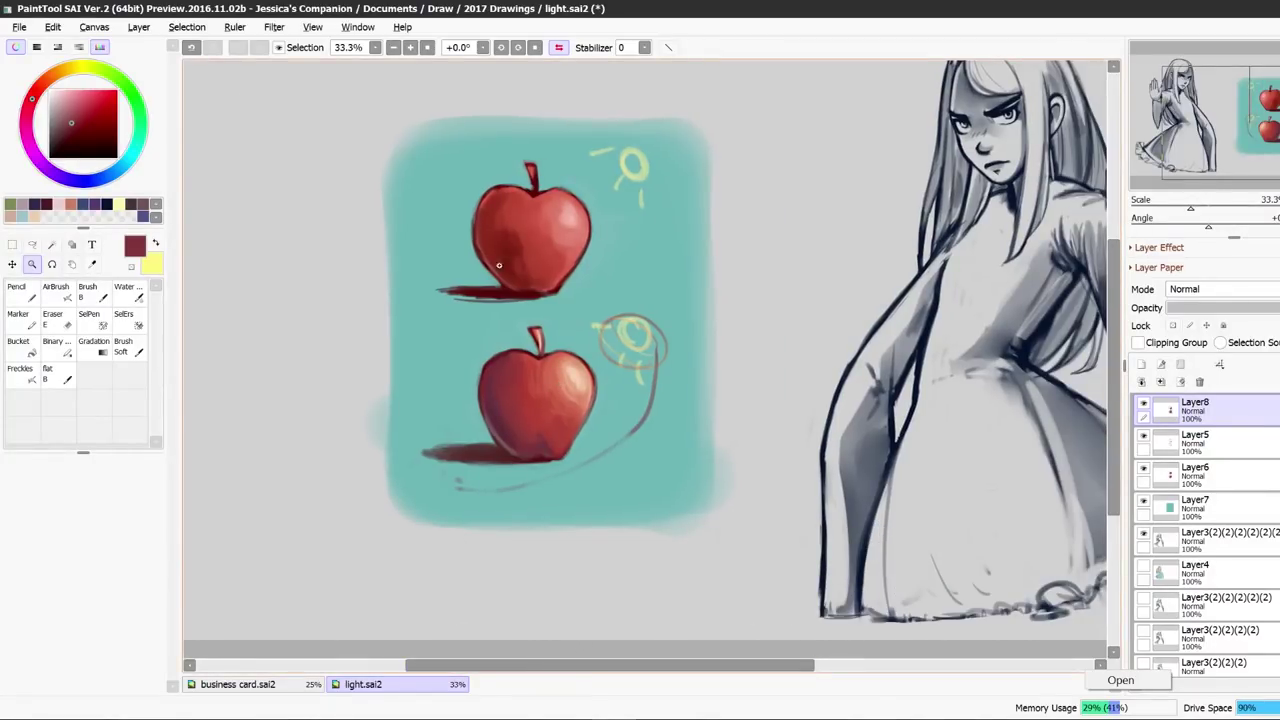
left_click(558, 47)
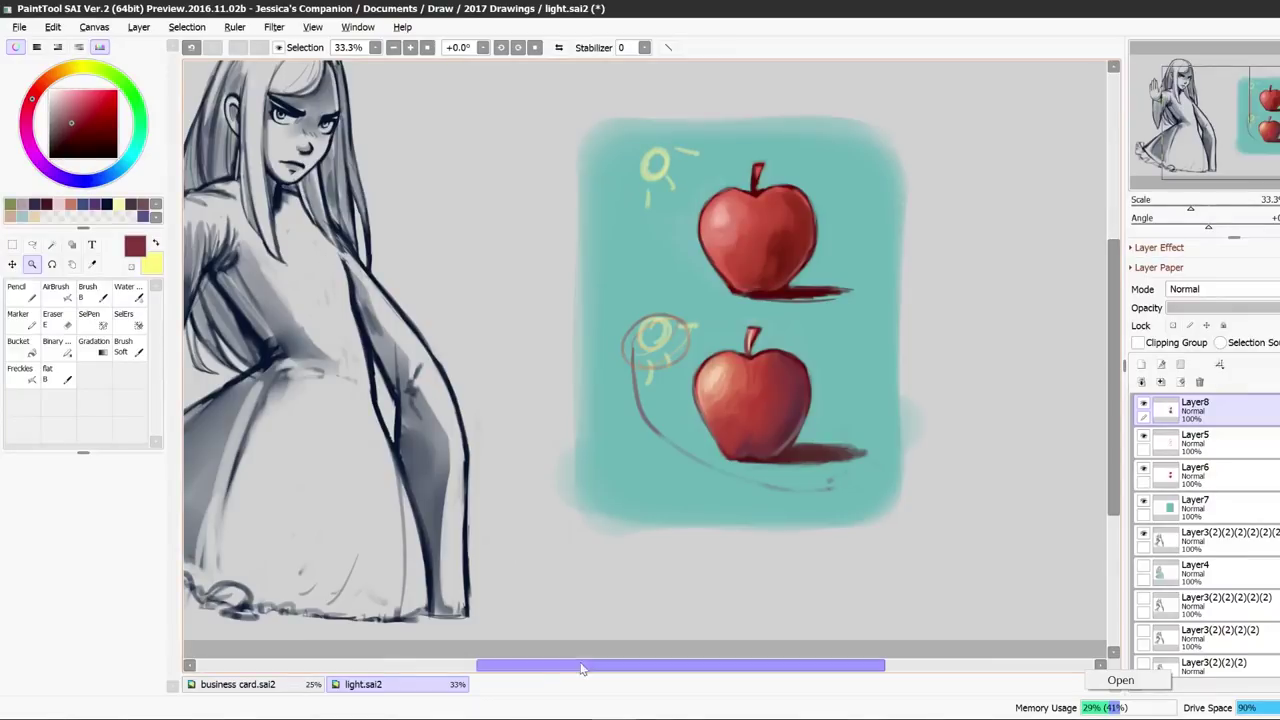
Hide the apple demonstration layers, Layer5 through Layer8, leaving only the girl drawing visible.
scroll(550, 665, "left", 2)
left_click(1144, 438)
left_click(1143, 469)
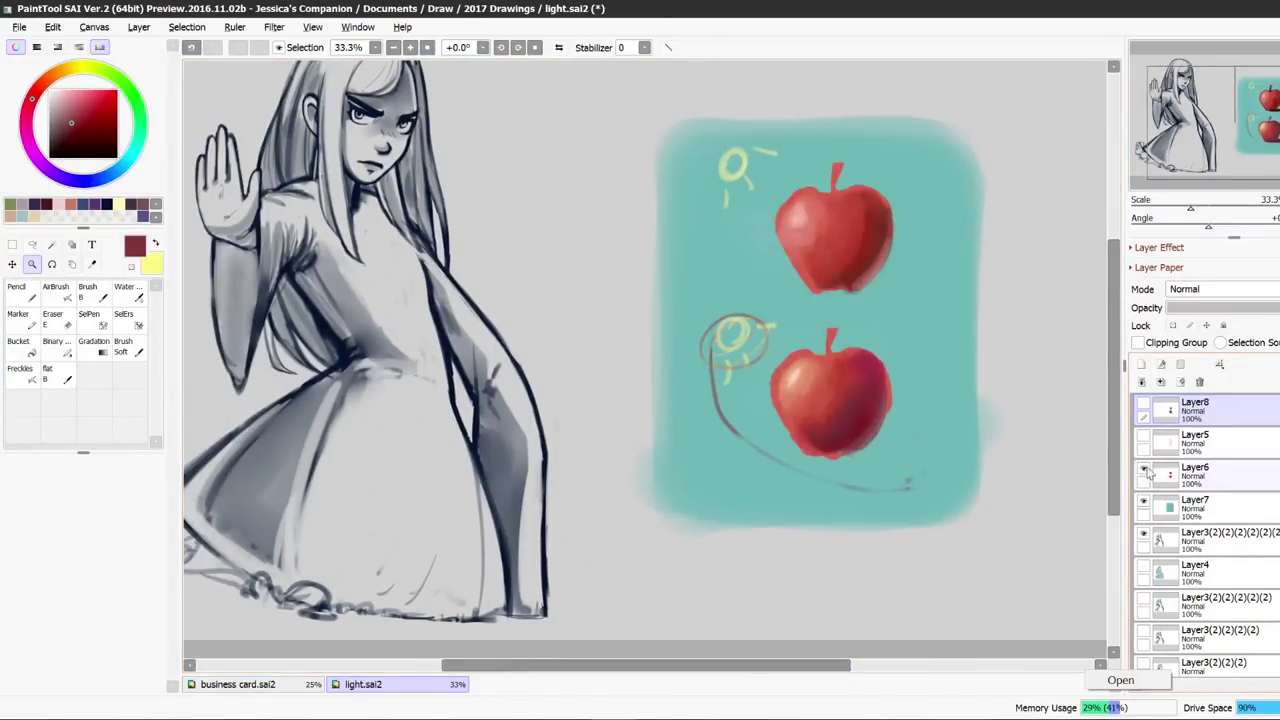
left_click(1143, 503)
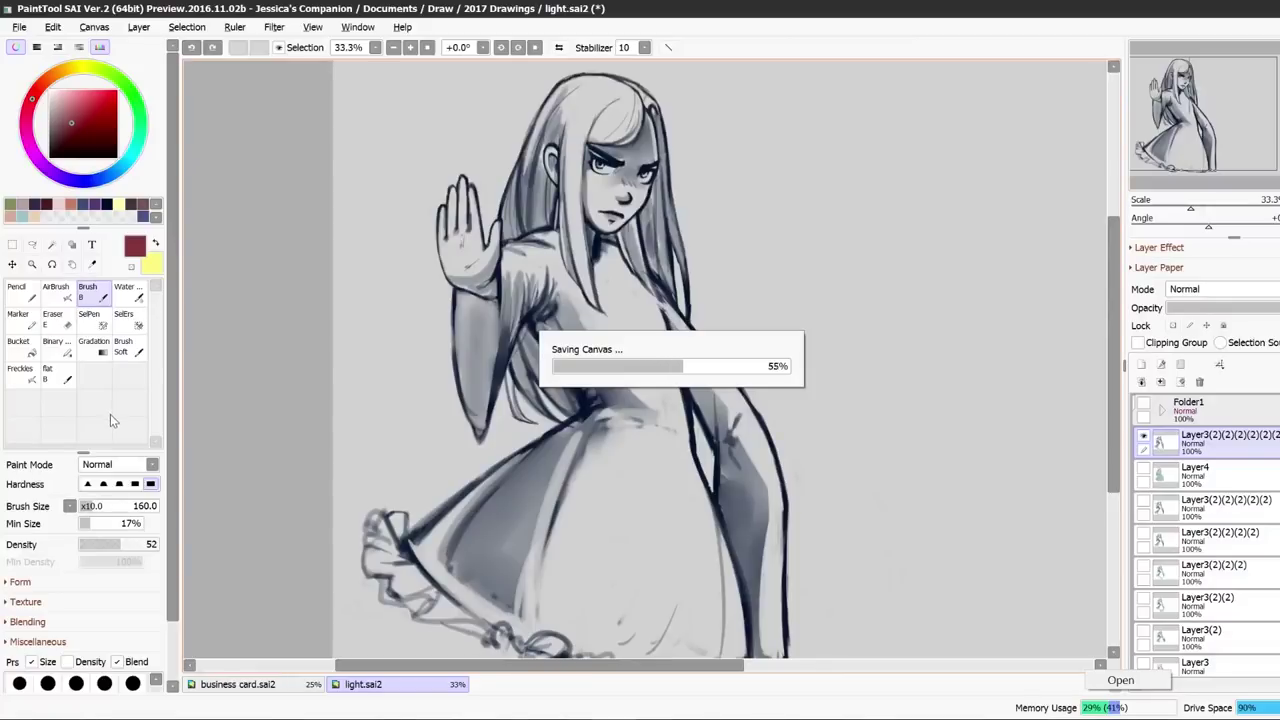
Duplicate the girl's drawing layer and erase the painted grey shadows from one of the two layers.
left_click(138, 27)
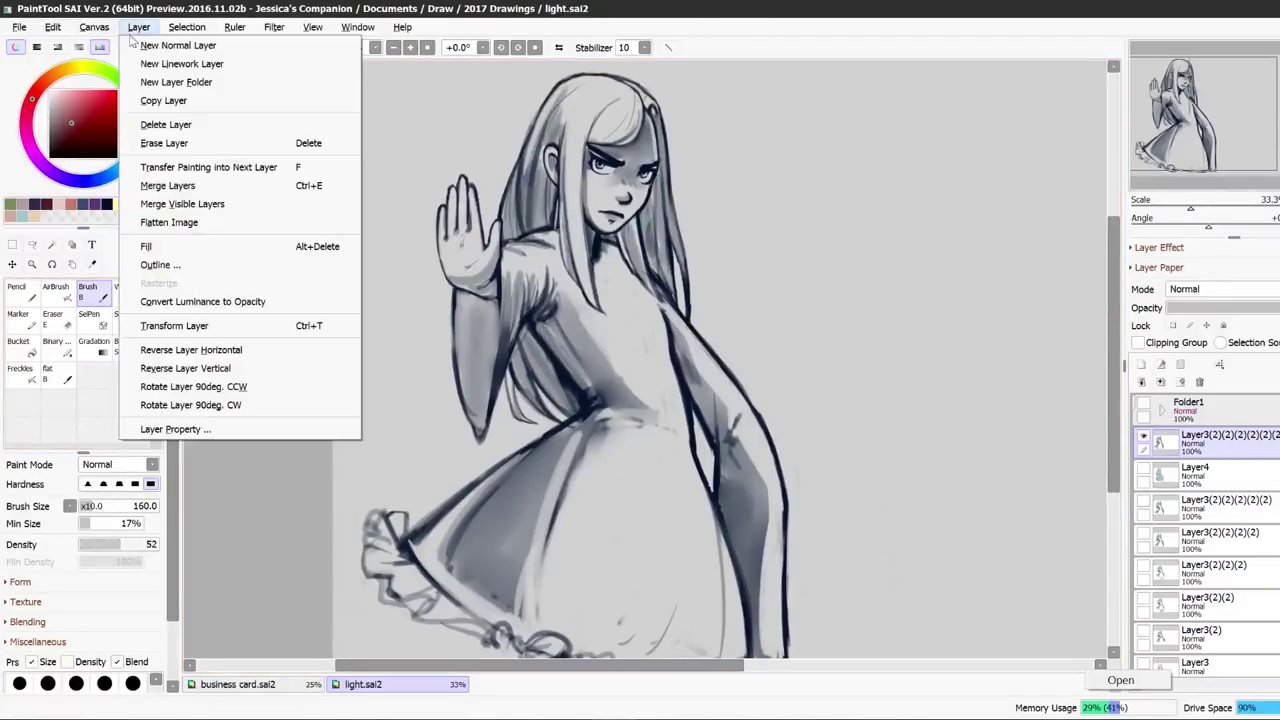
left_click(147, 101)
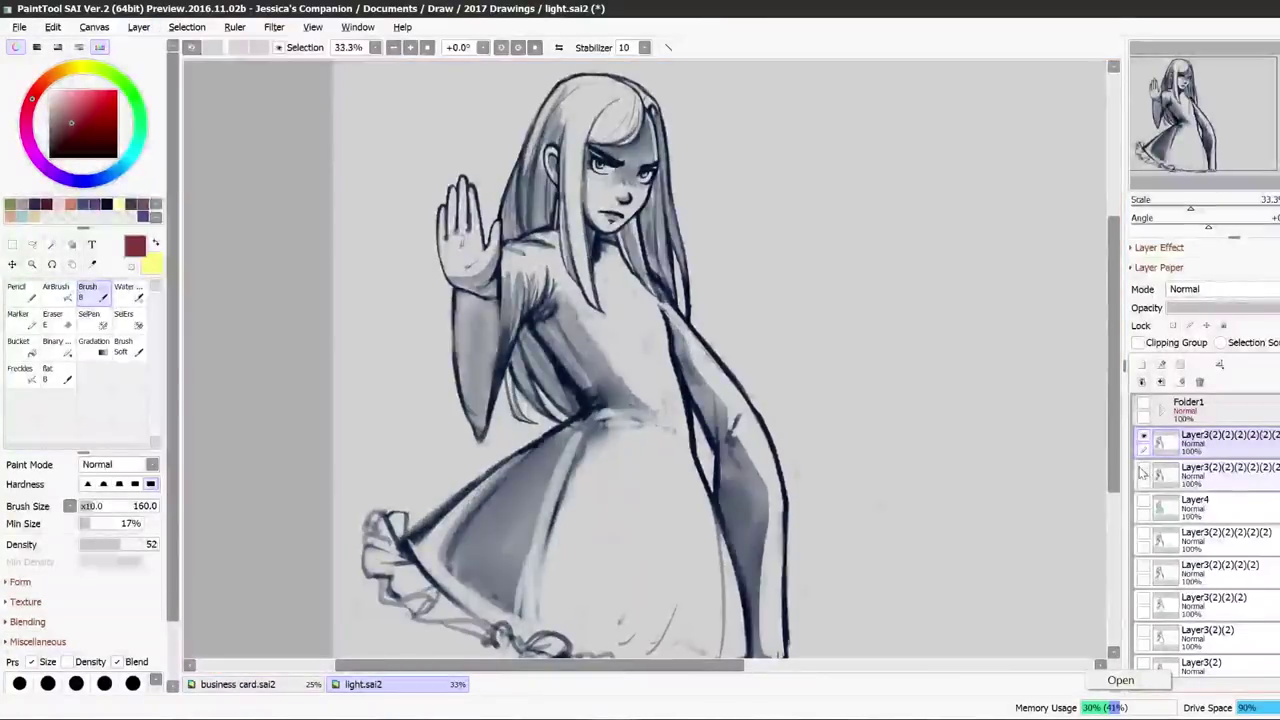
left_click(68, 314)
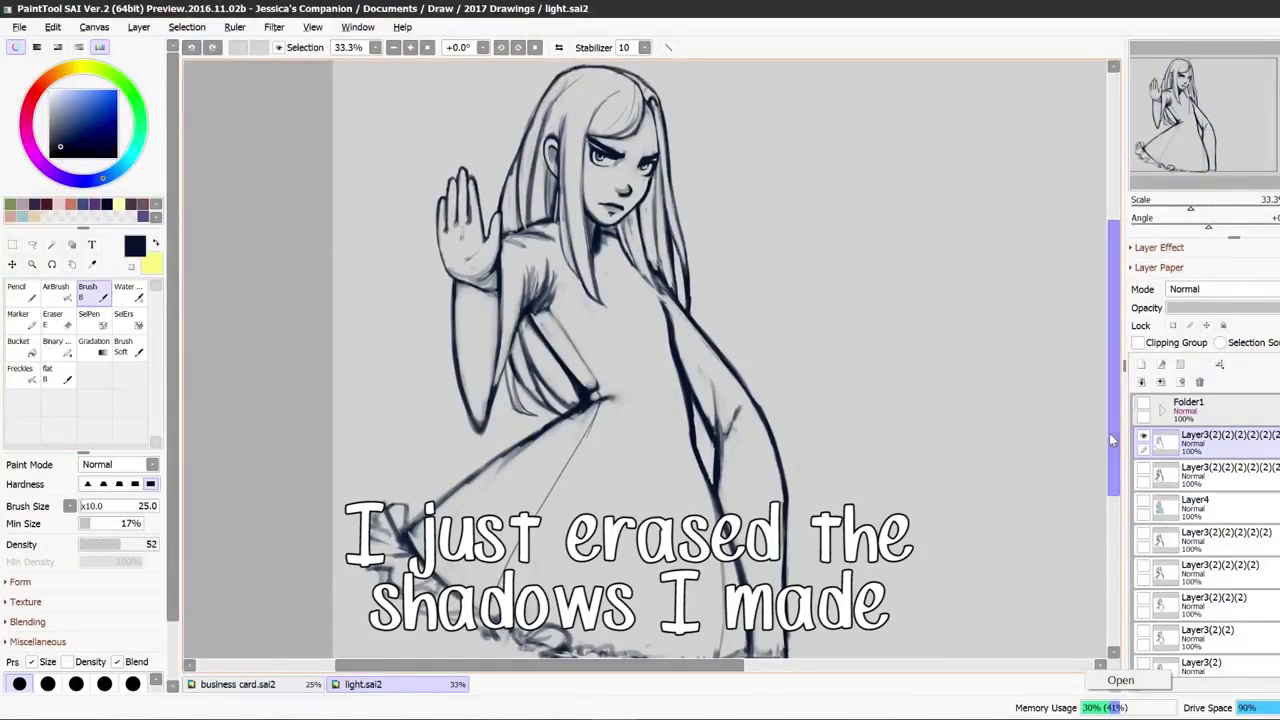
scroll(1118, 418, "up", 2)
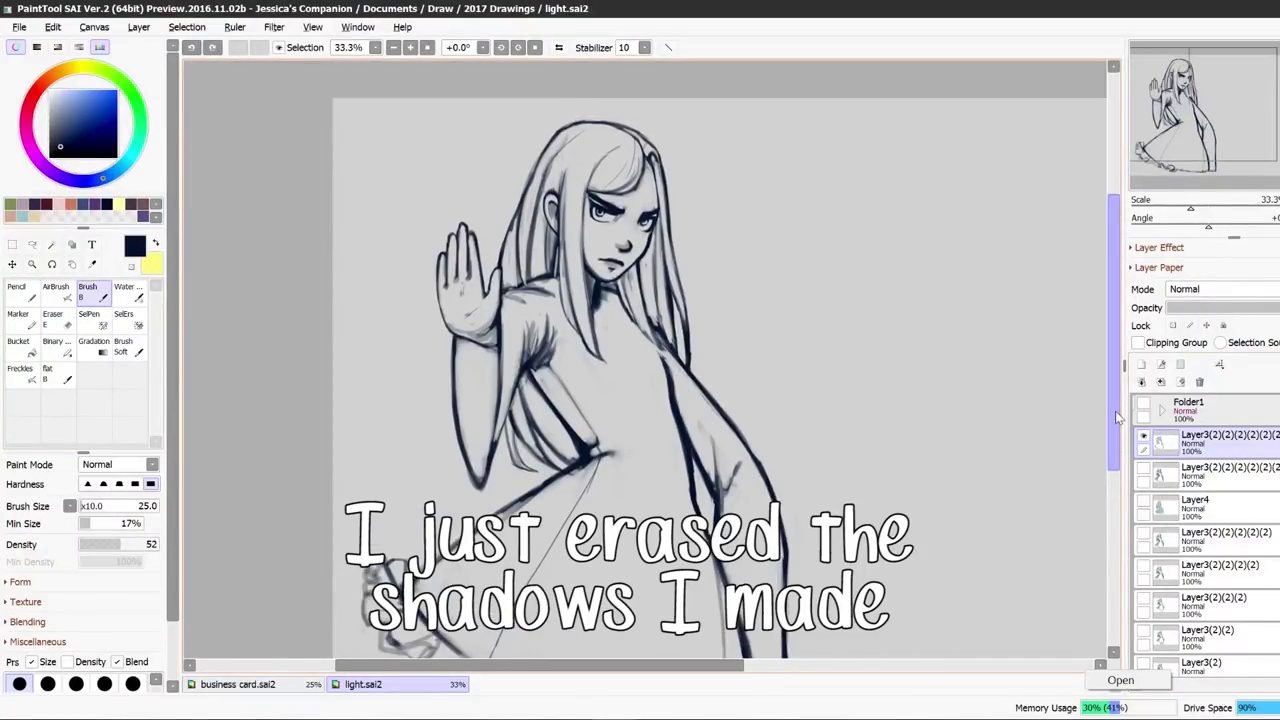
left_click_drag(1118, 418, 1118, 437)
left_click(32, 265)
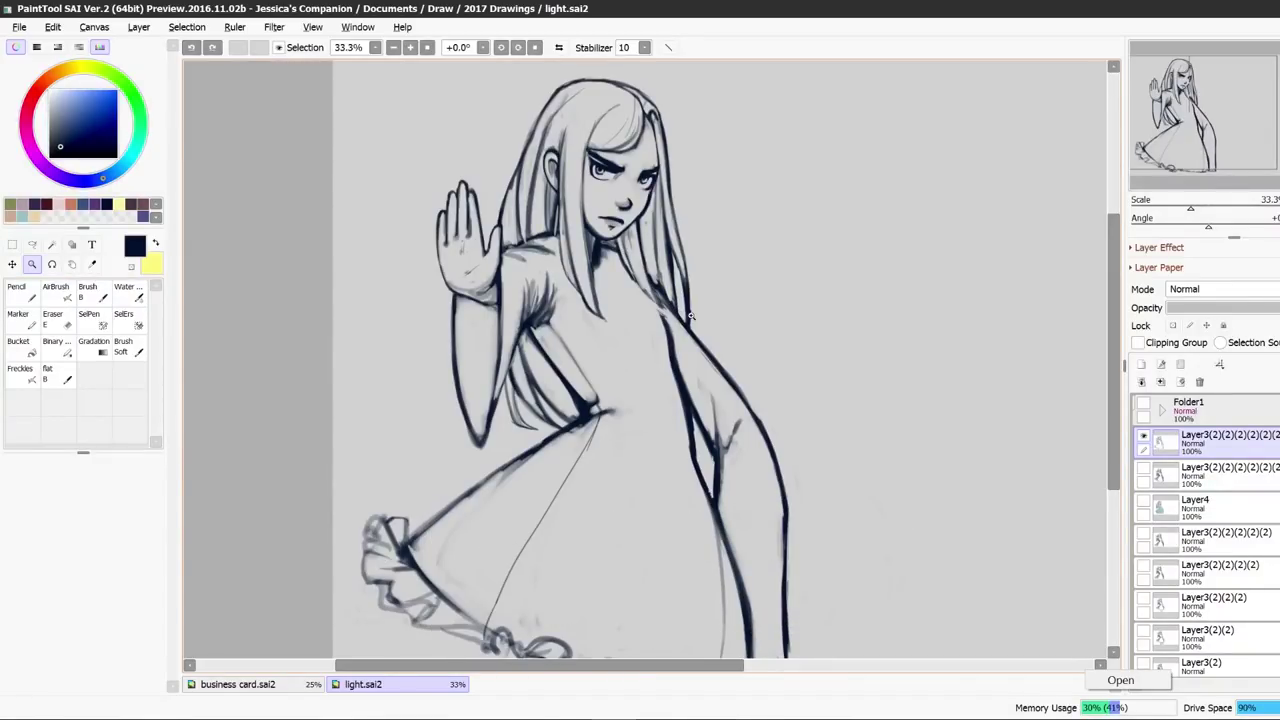
mouse_move(1116, 436)
left_mouse_down()
mouse_move(1115, 423)
mouse_move(1119, 437)
left_mouse_up()
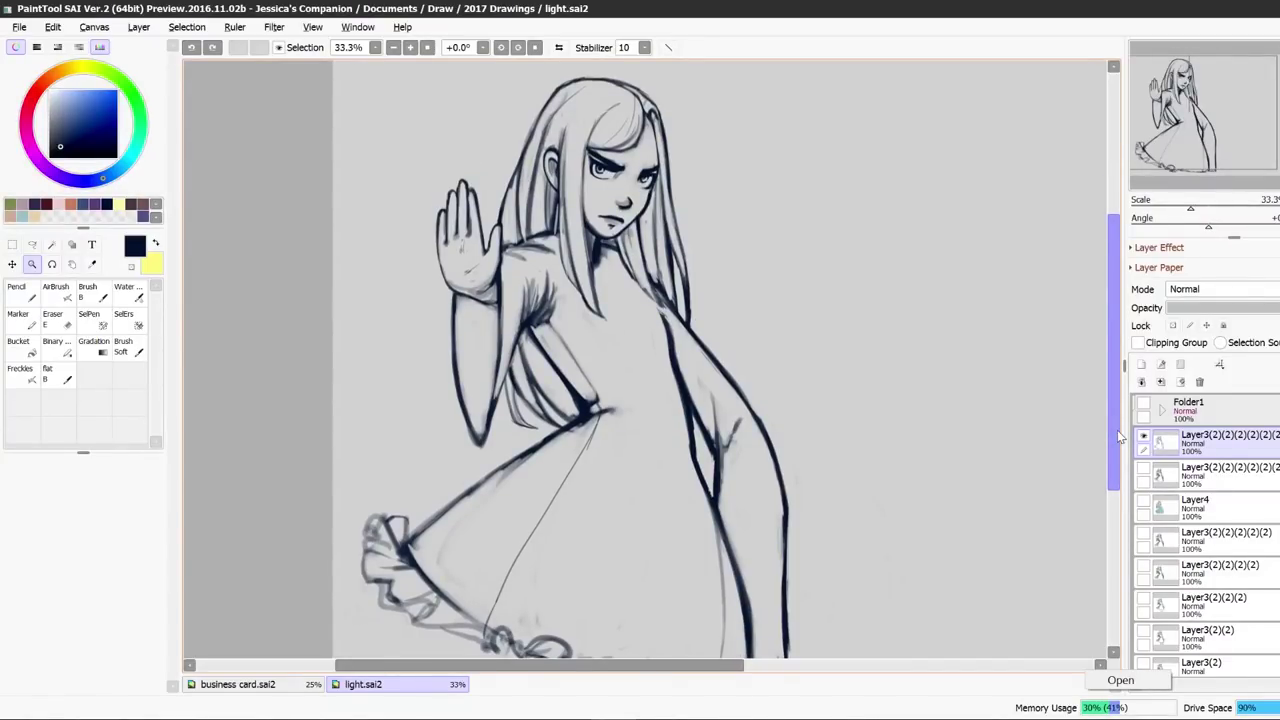
Try the Multiply blending mode on the girl's line art layer and return it to Normal.
left_click(1185, 289)
left_click(1185, 328)
left_click(1182, 291)
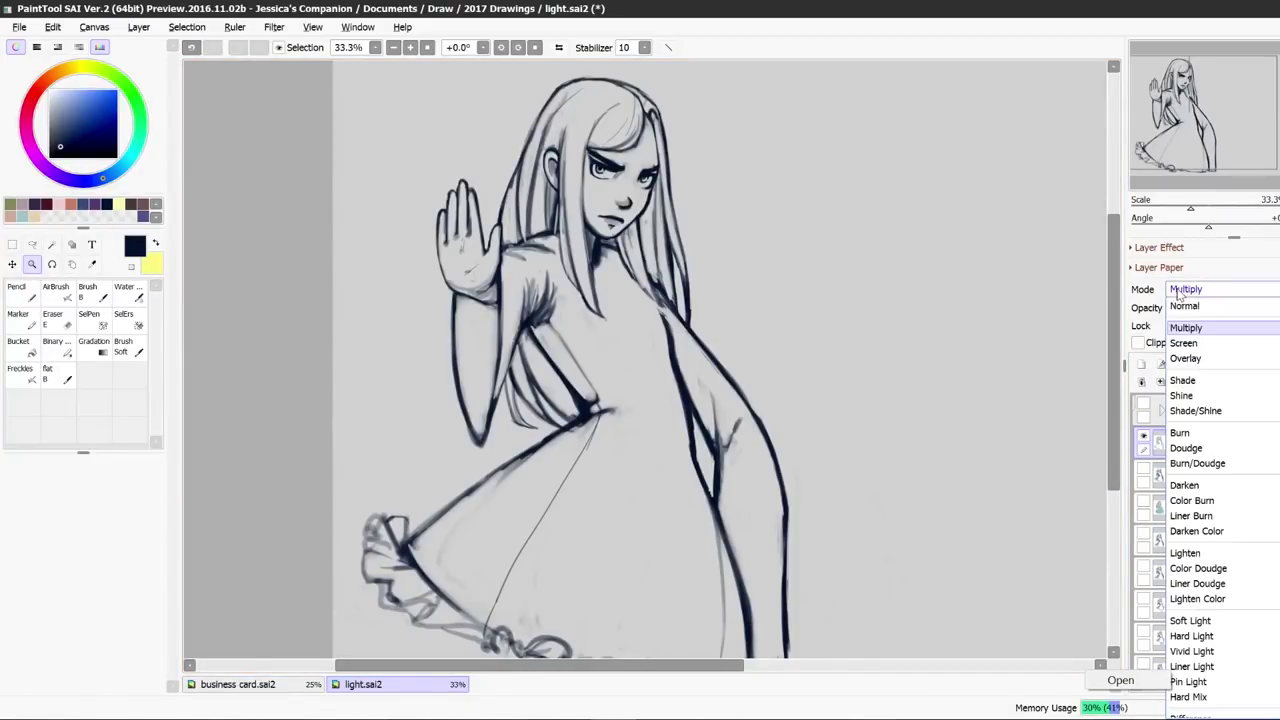
left_click(1180, 308)
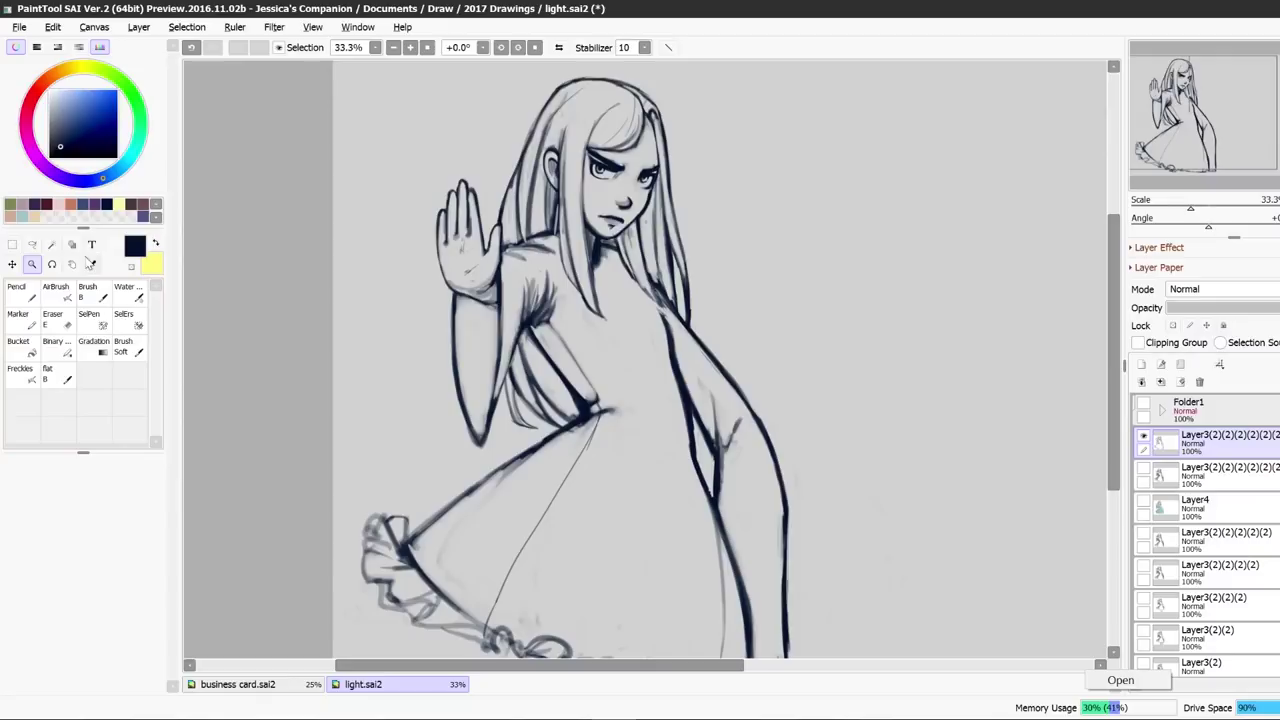
Select the transparent area around the girl's line art with the magic wand and dilate the selection by 1 px.
left_click(52, 244)
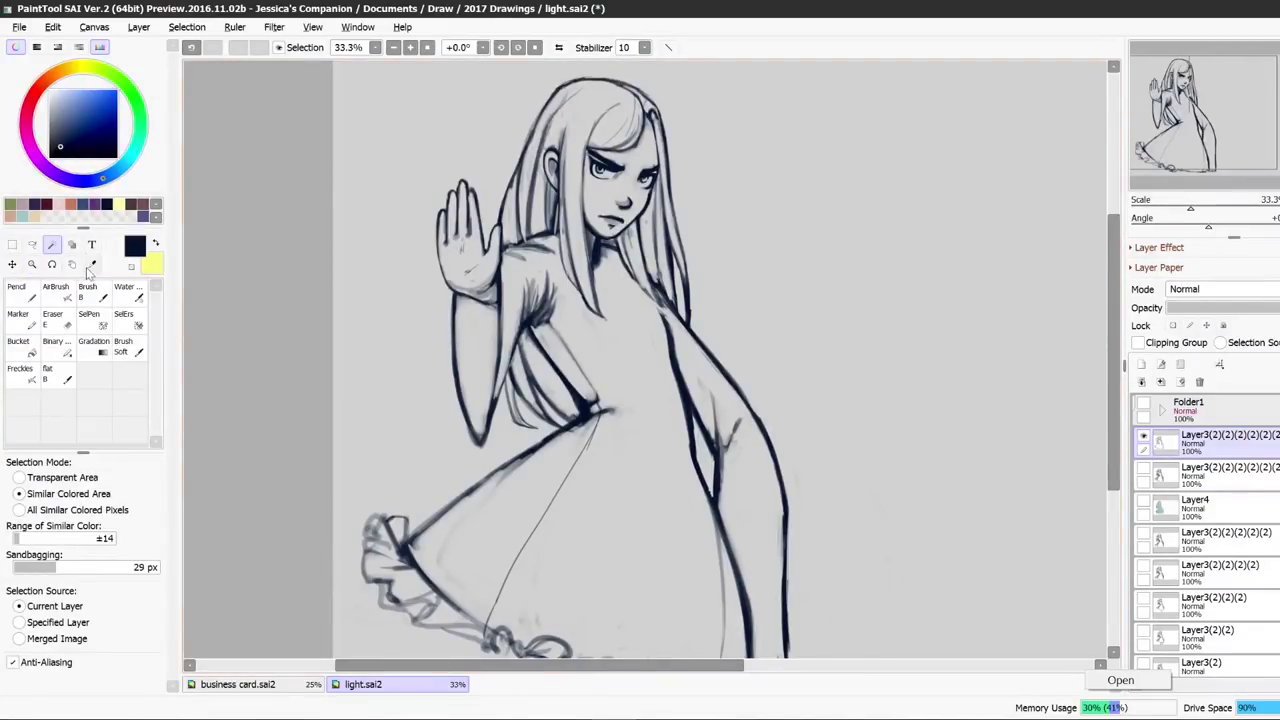
left_click(375, 331)
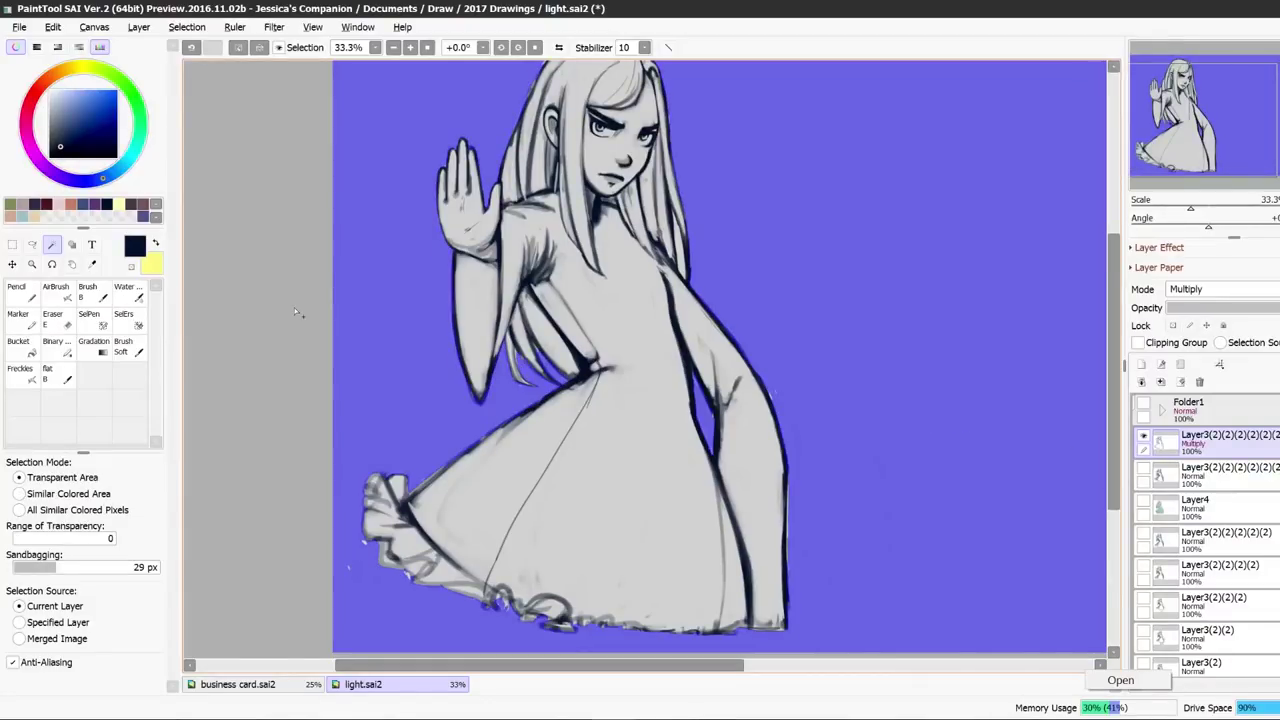
left_click(187, 27)
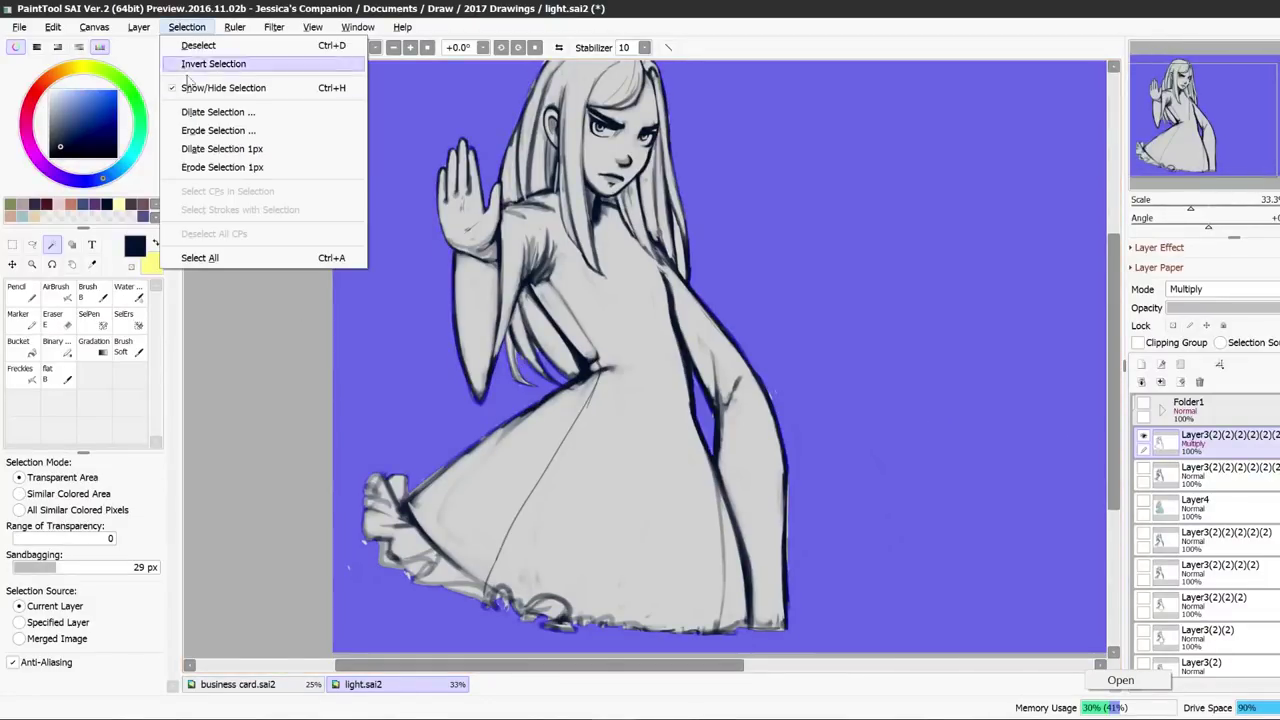
left_click(193, 150)
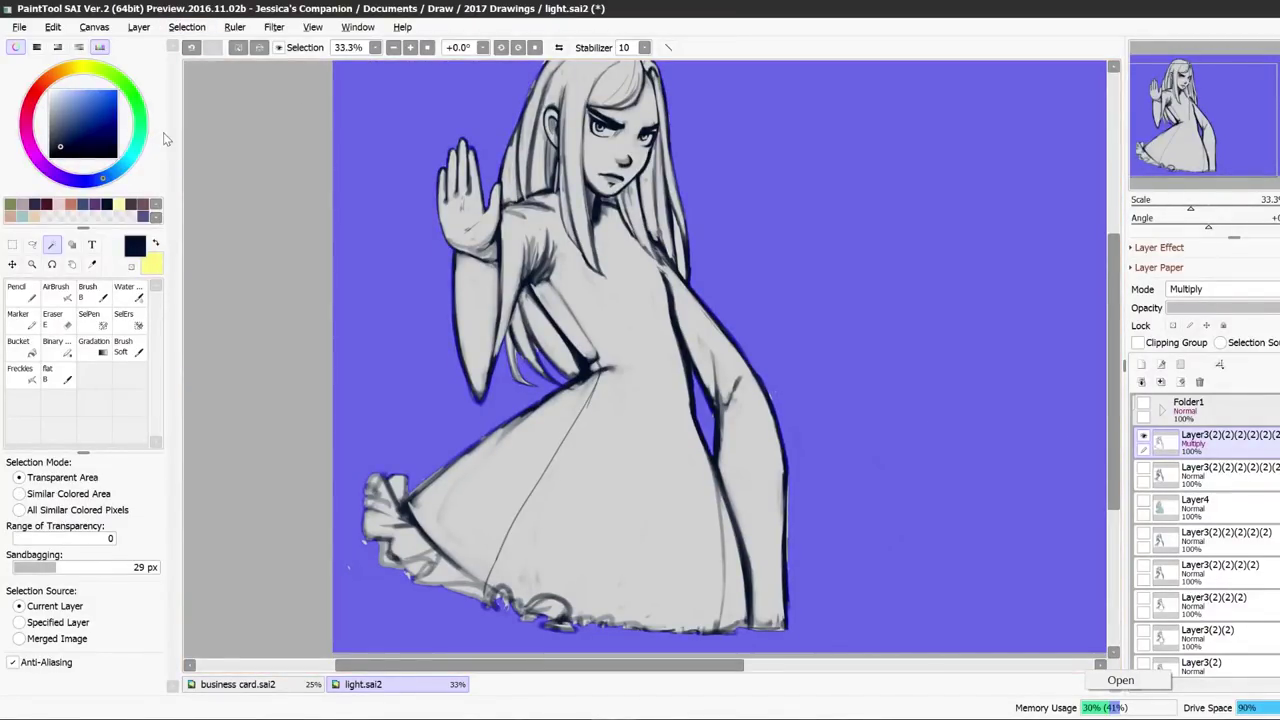
Dilate the background selection by a width of 14 and invert it to select the girl's figure.
left_click(187, 27)
left_click(193, 125)
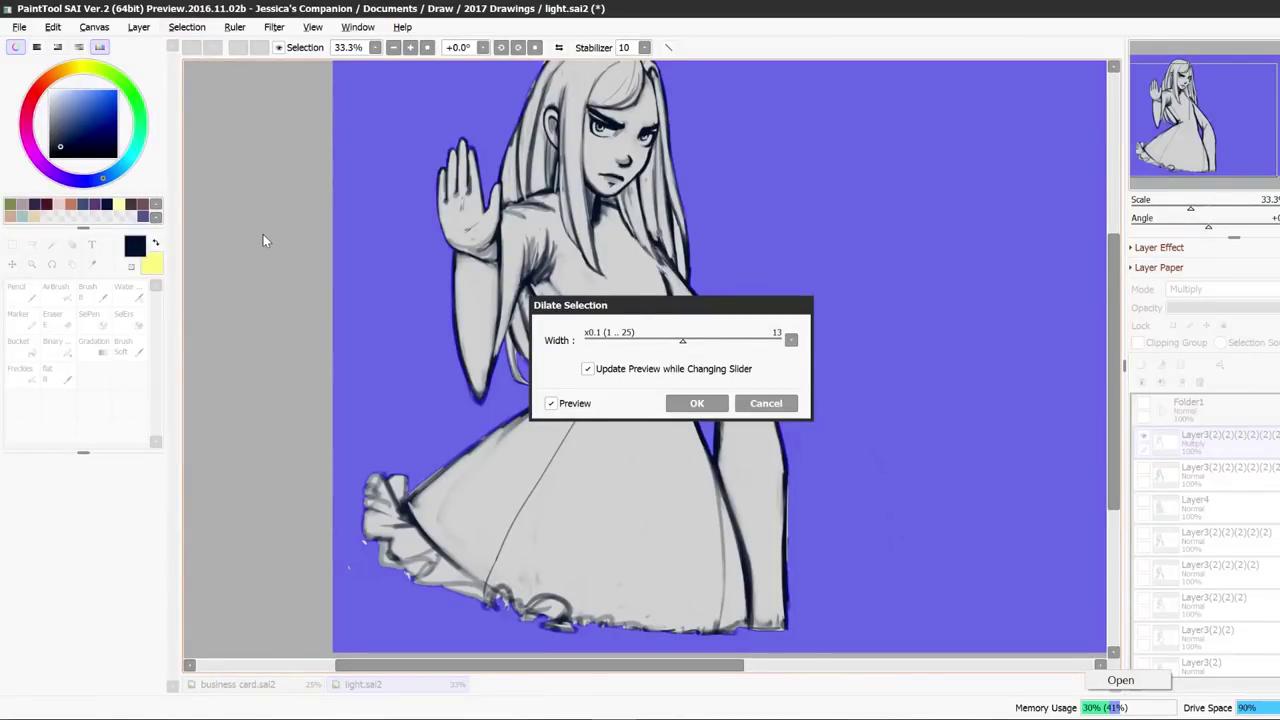
left_click(691, 341)
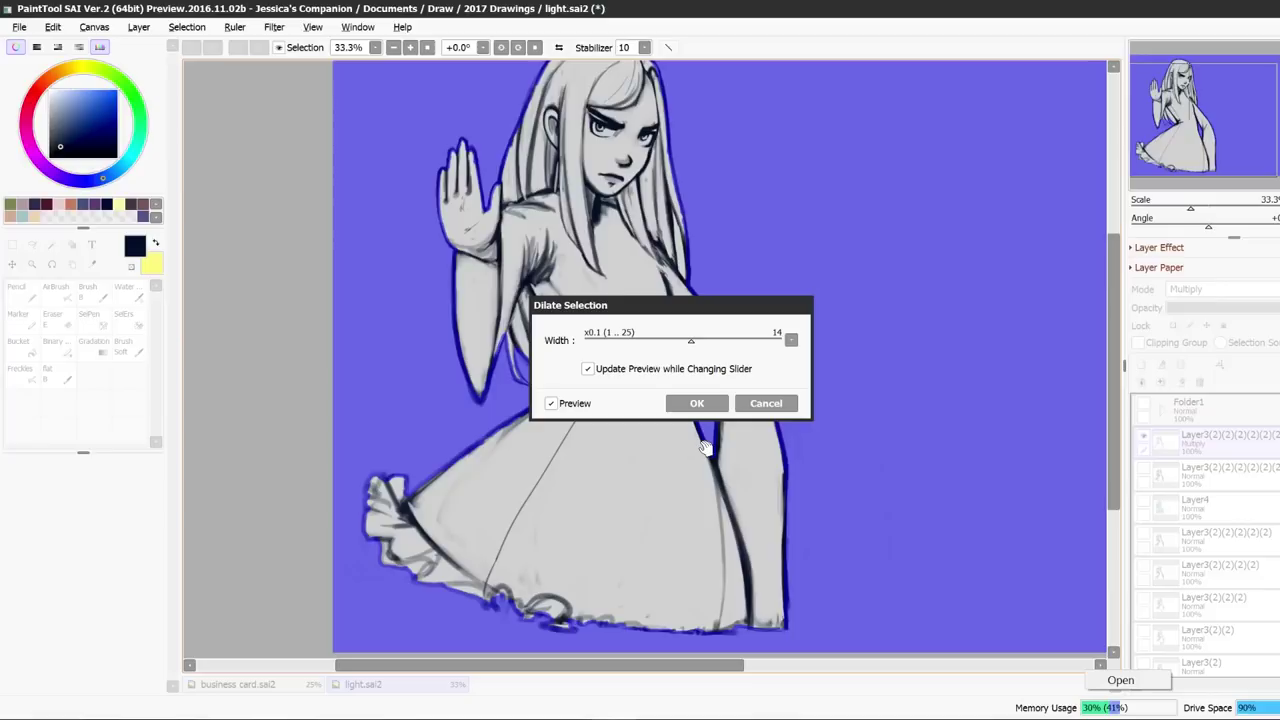
left_click(697, 403)
left_click(187, 27)
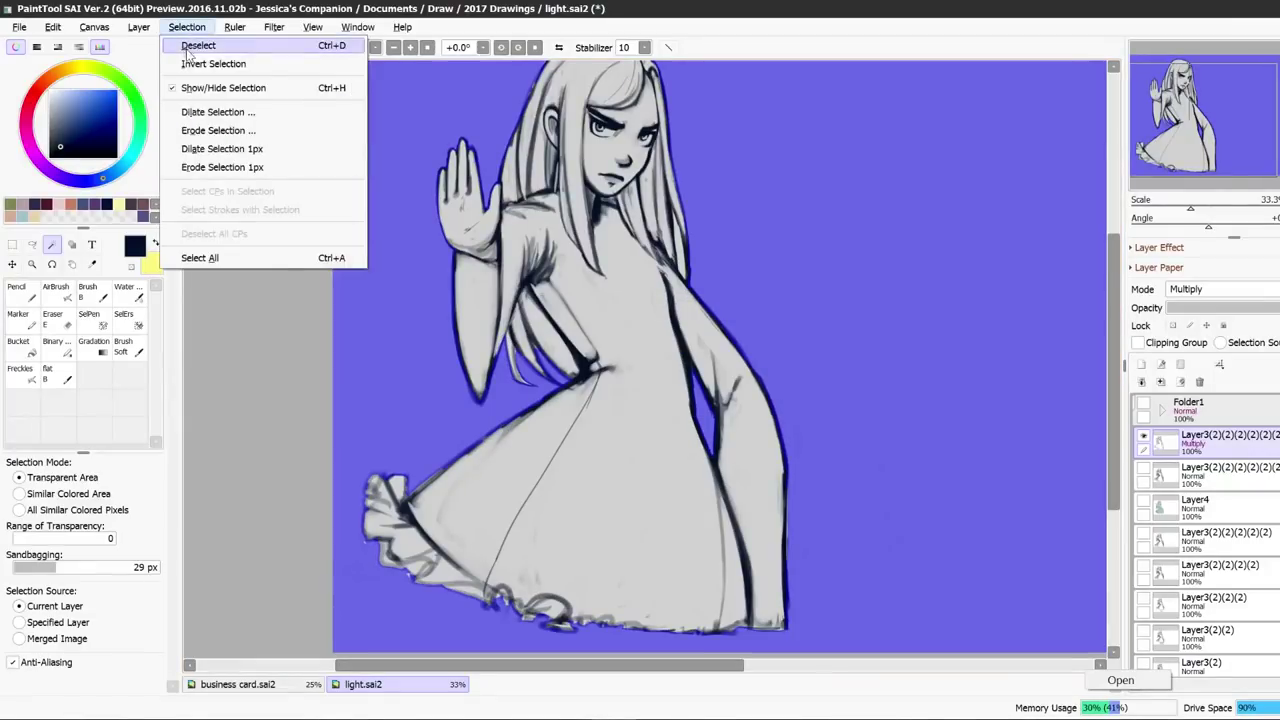
left_click(177, 60)
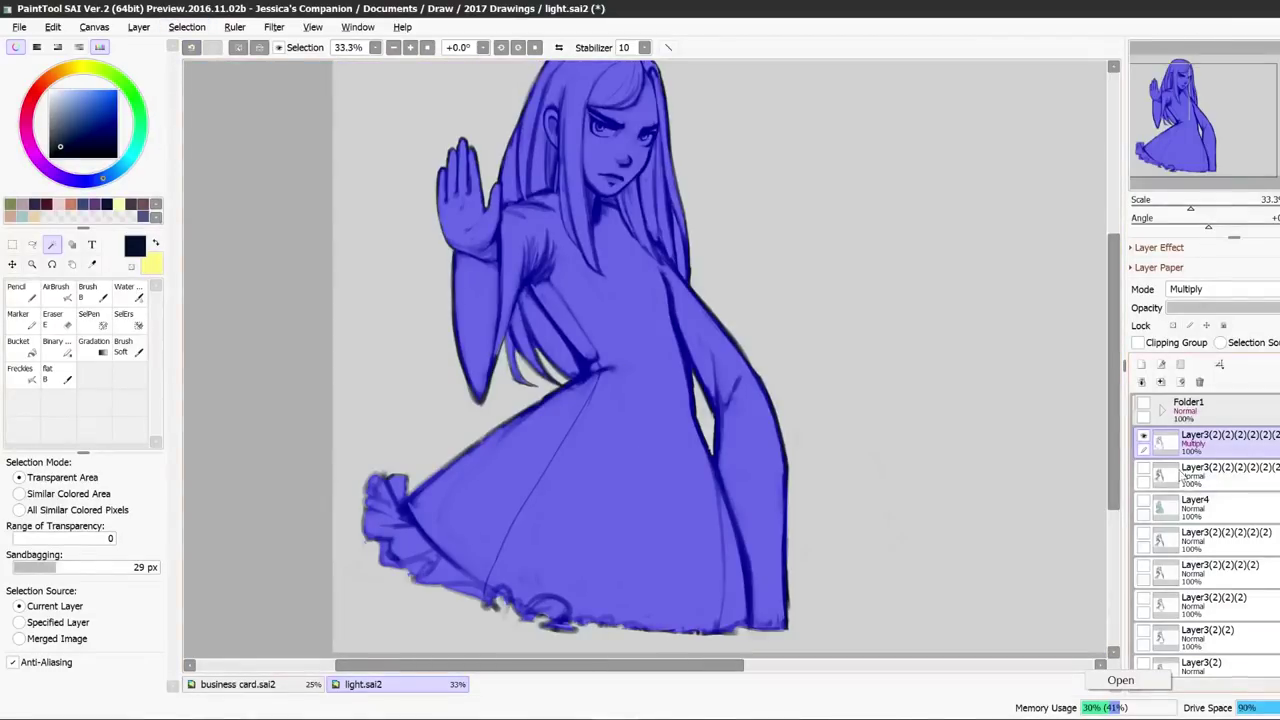
Fill the selected figure with greyish blue on a new layer beneath the line art and save the file.
left_click(1141, 364)
left_click(18, 341)
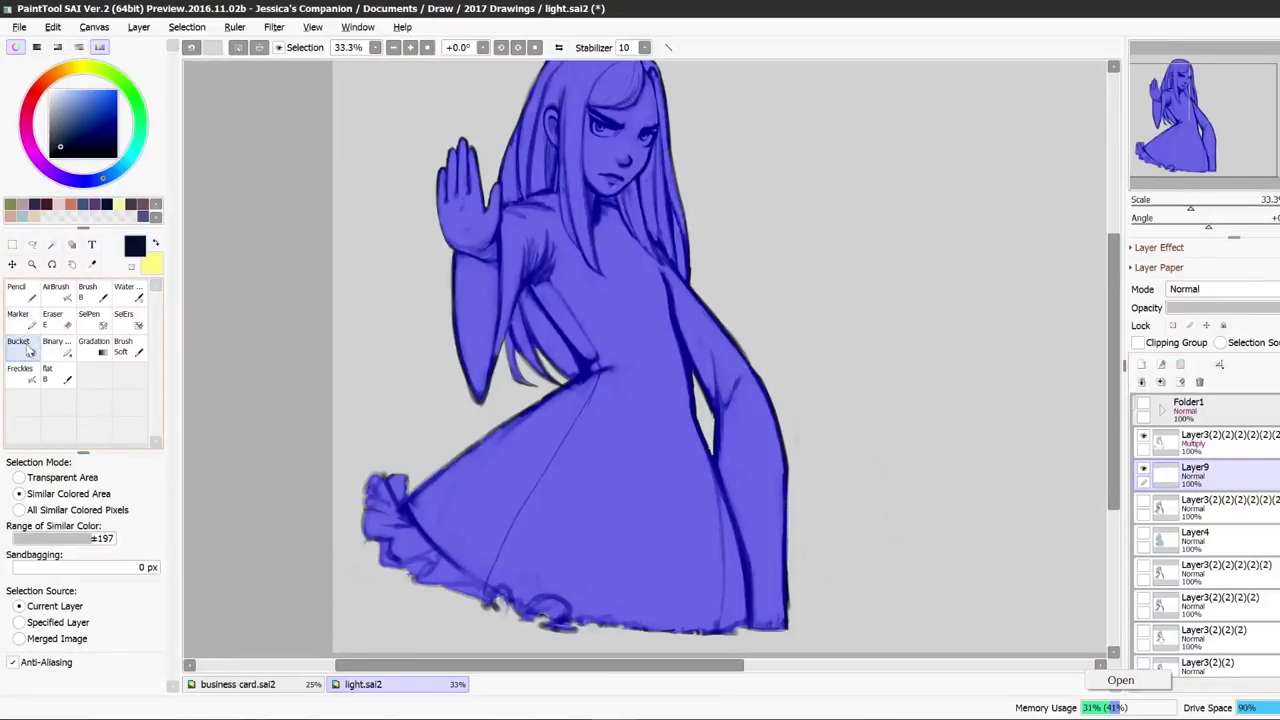
left_click_drag(60, 128, 61, 103)
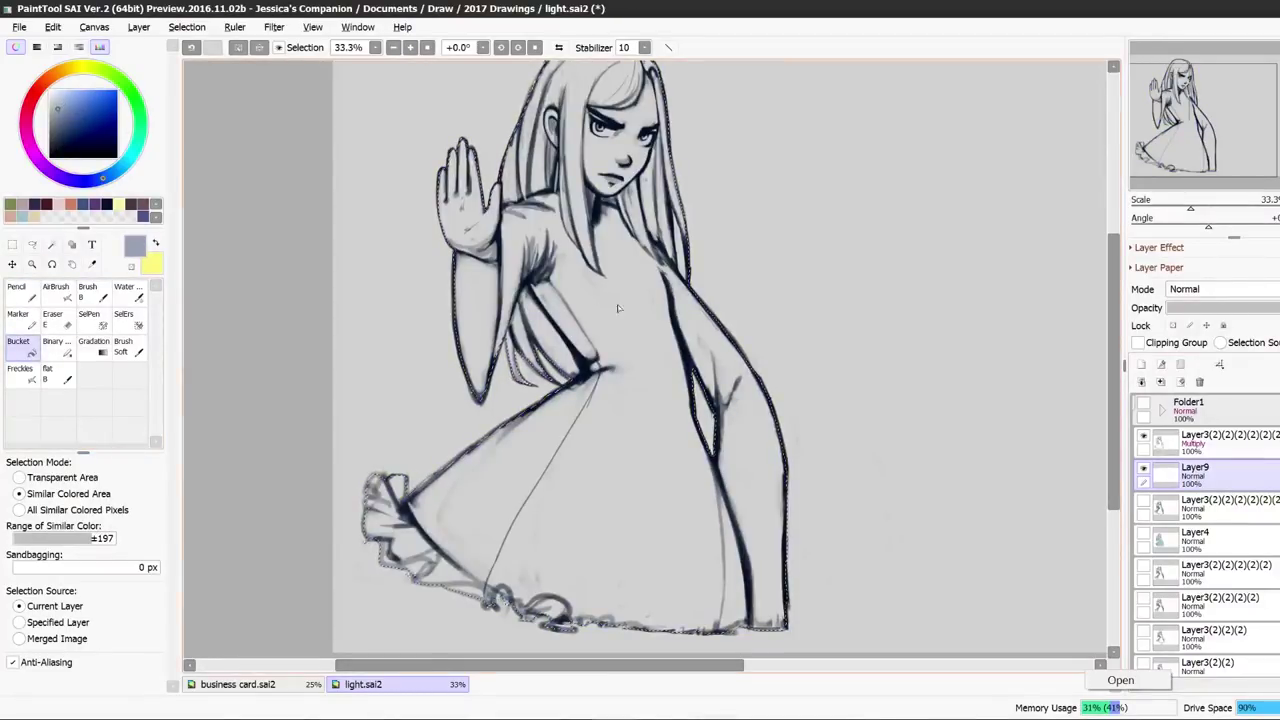
left_click(505, 425)
scroll(1112, 366, "up", 2)
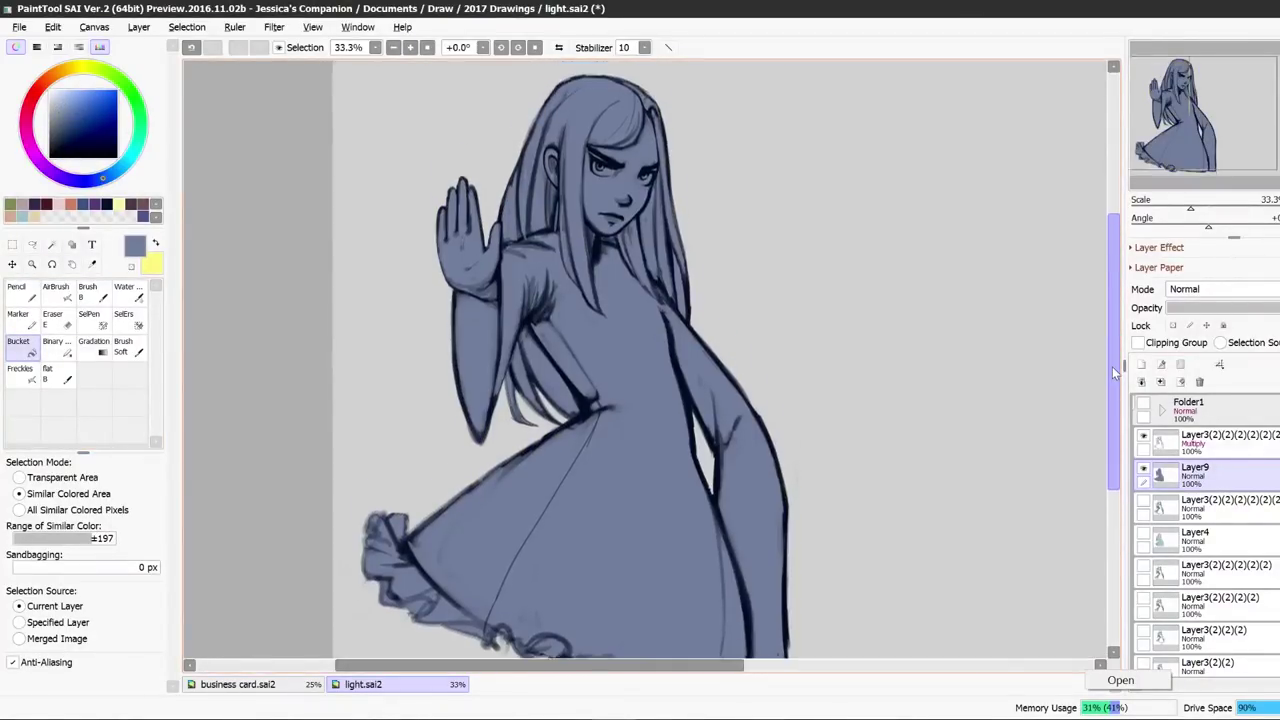
key("ctrl+s")
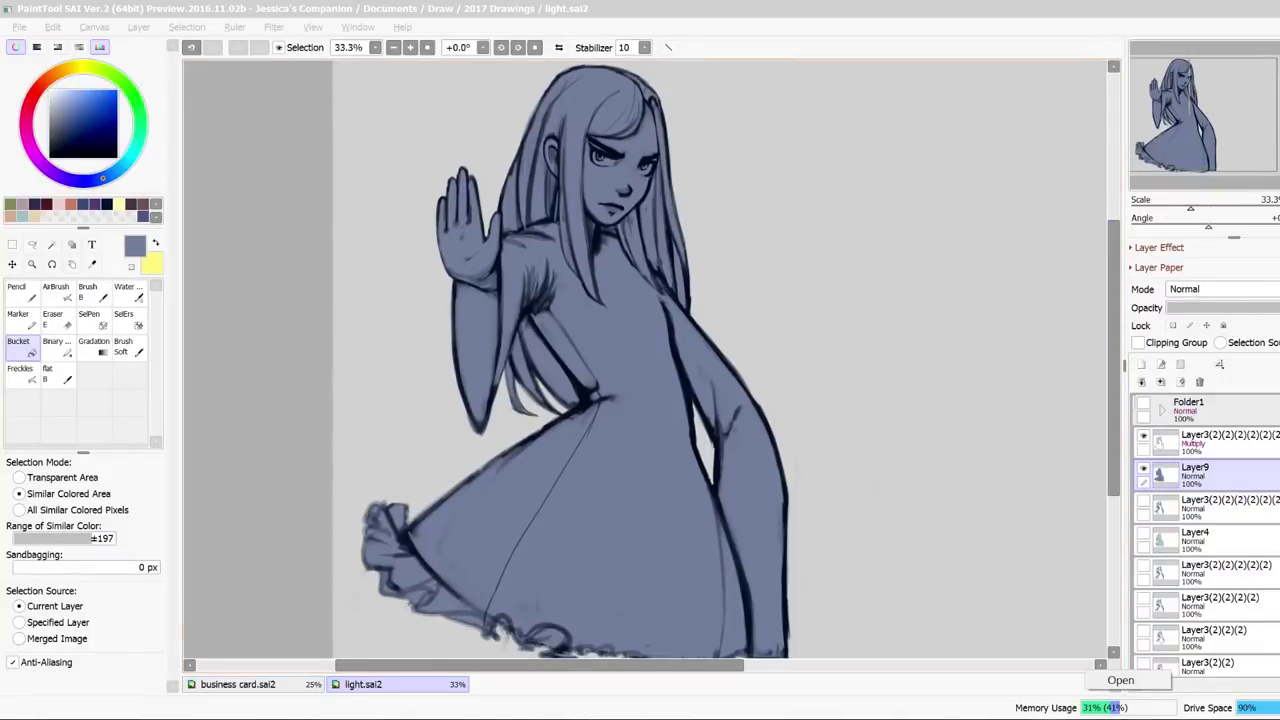
Lock the transparent pixels of the blue fill layer, Layer9, and briefly toggle the layer's visibility.
left_click(32, 264)
left_click(556, 86)
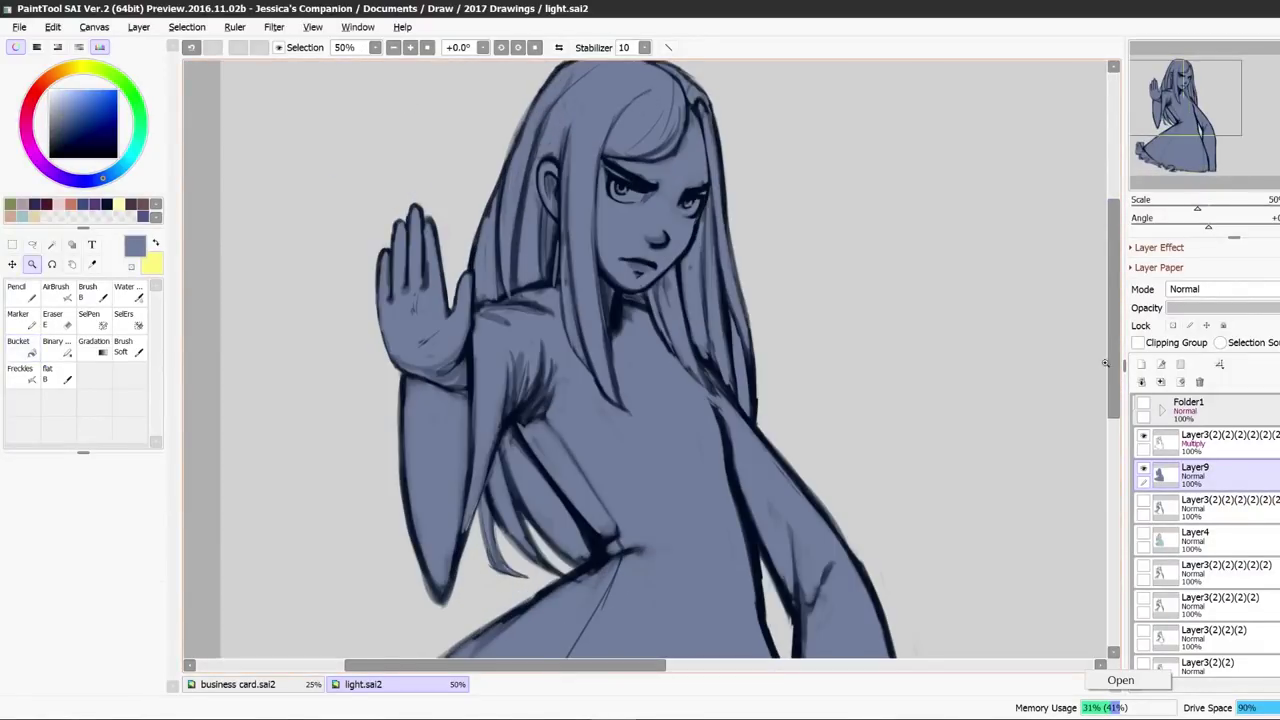
scroll(1105, 363, "up", 1)
key("b")
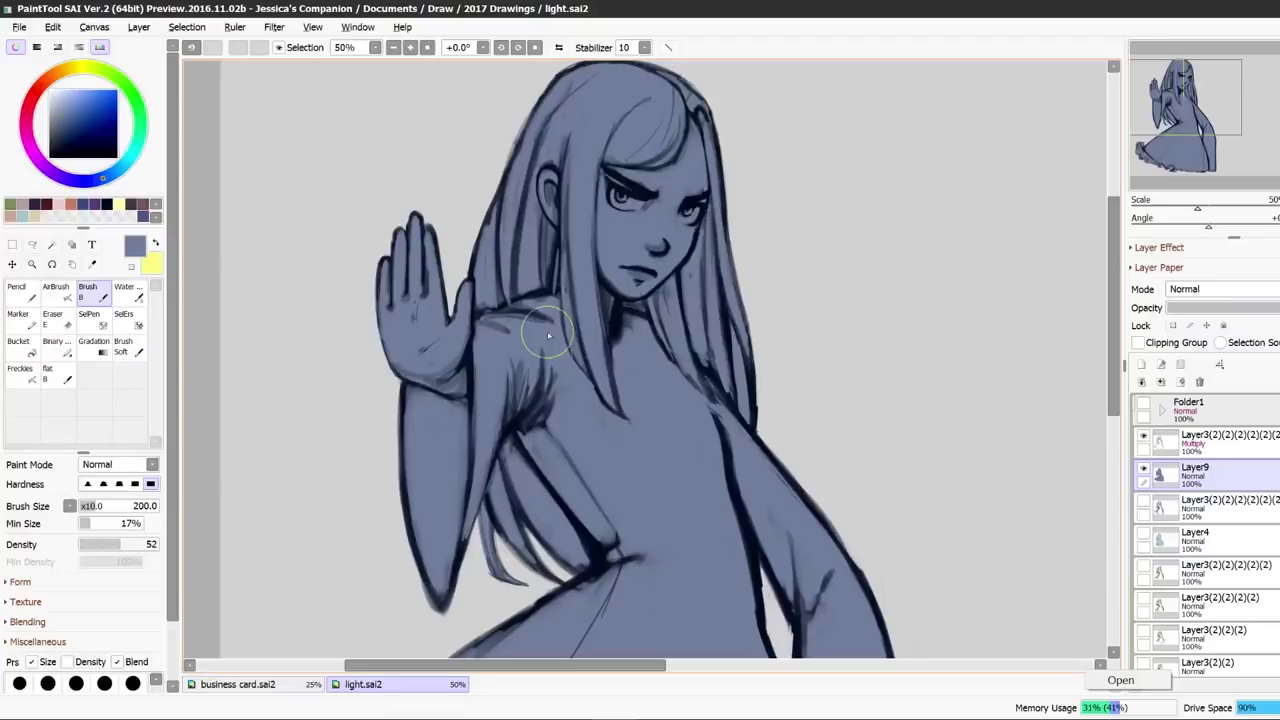
left_click(10, 215)
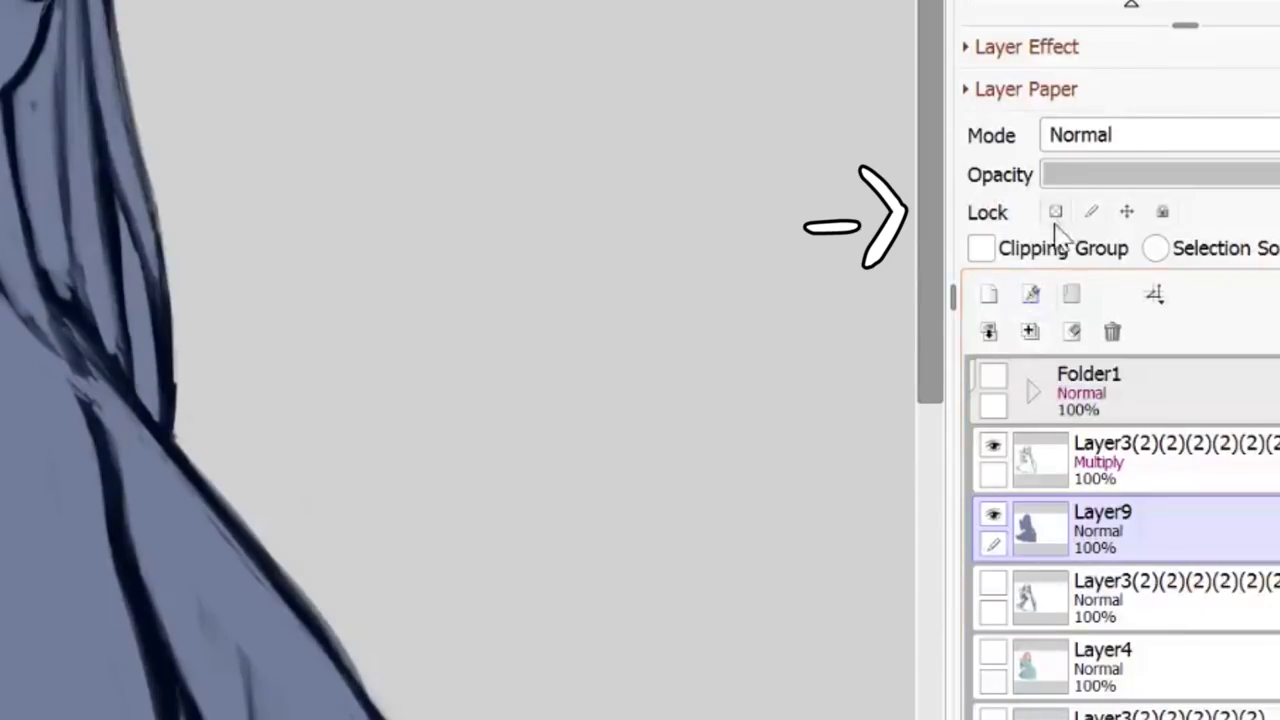
left_click(1173, 325)
left_click(993, 515)
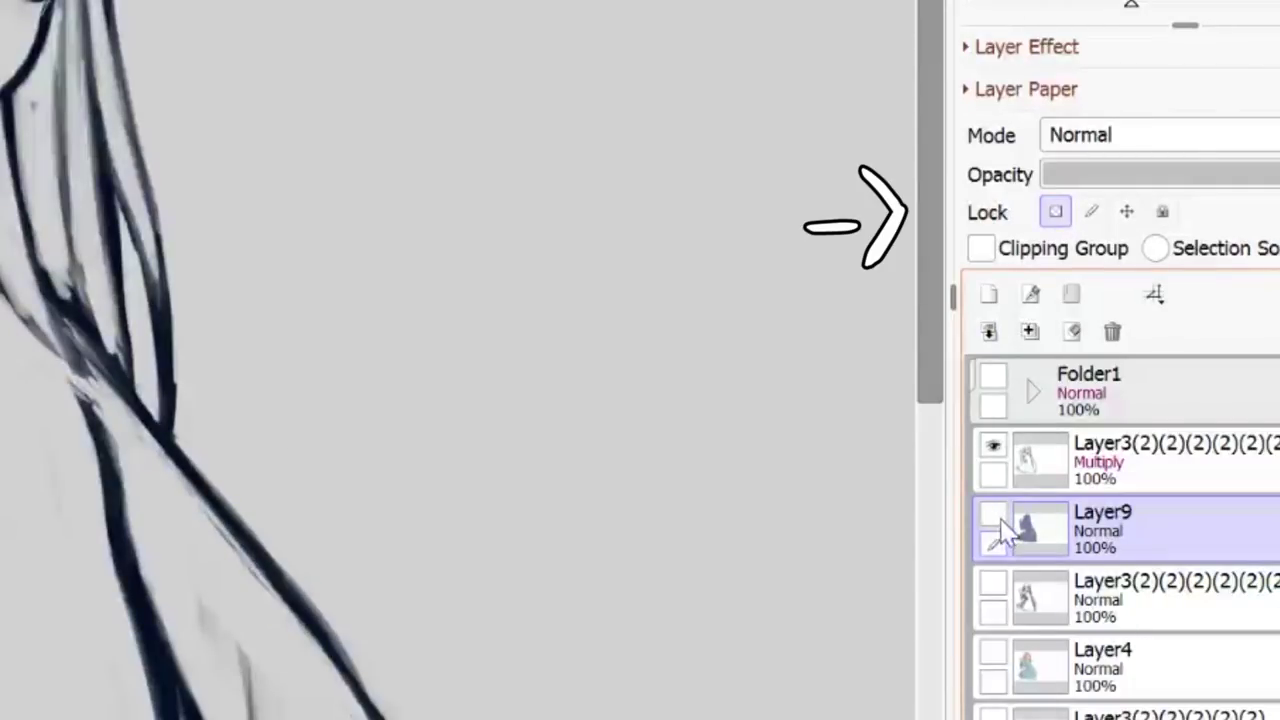
left_click(993, 515)
Paint the back and crown of the girl's hair in peach on the fill layer with brush size 80.
mouse_move(510, 214)
left_mouse_down()
mouse_move(517, 247)
mouse_move(527, 190)
mouse_move(549, 249)
mouse_move(548, 238)
mouse_move(482, 288)
mouse_move(516, 182)
mouse_move(520, 226)
mouse_move(537, 237)
mouse_move(542, 134)
mouse_move(482, 245)
mouse_move(538, 148)
left_mouse_up()
key("bracketleft")
key("bracketleft")
key("bracketleft")
key("bracketleft")
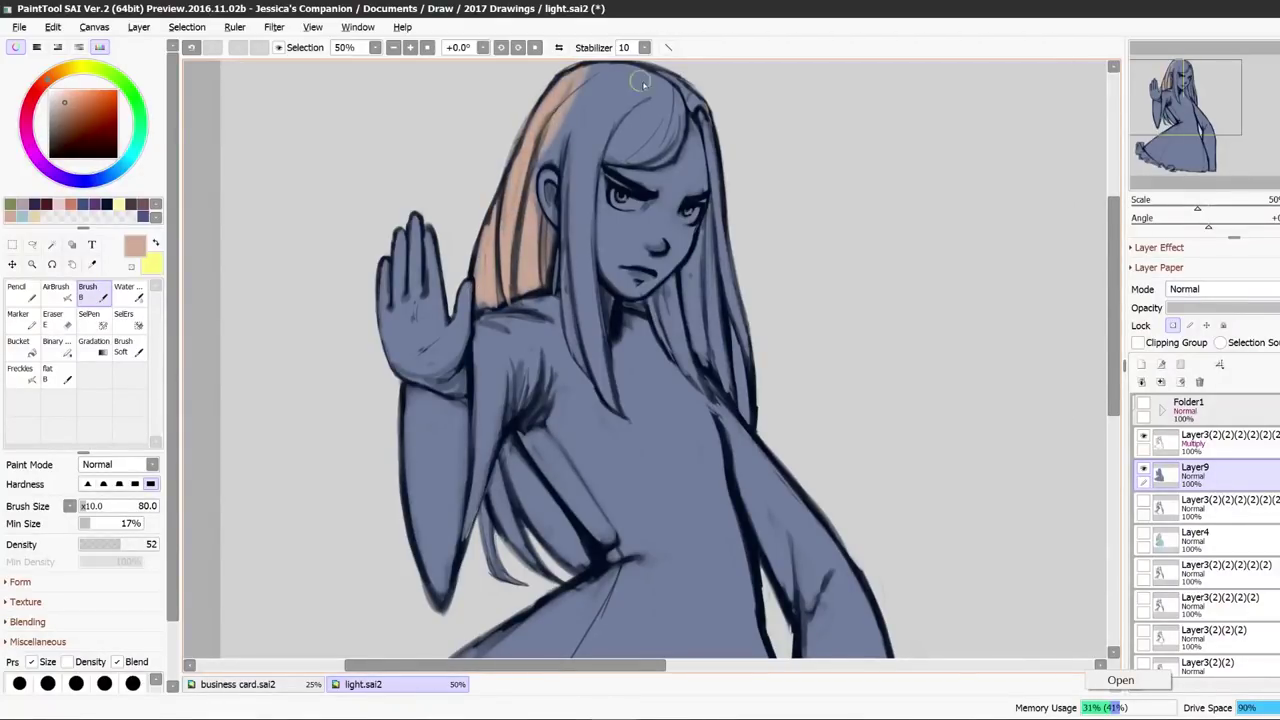
mouse_move(690, 70)
left_mouse_down()
mouse_move(630, 270)
mouse_move(735, 565)
mouse_move(608, 583)
left_mouse_up()
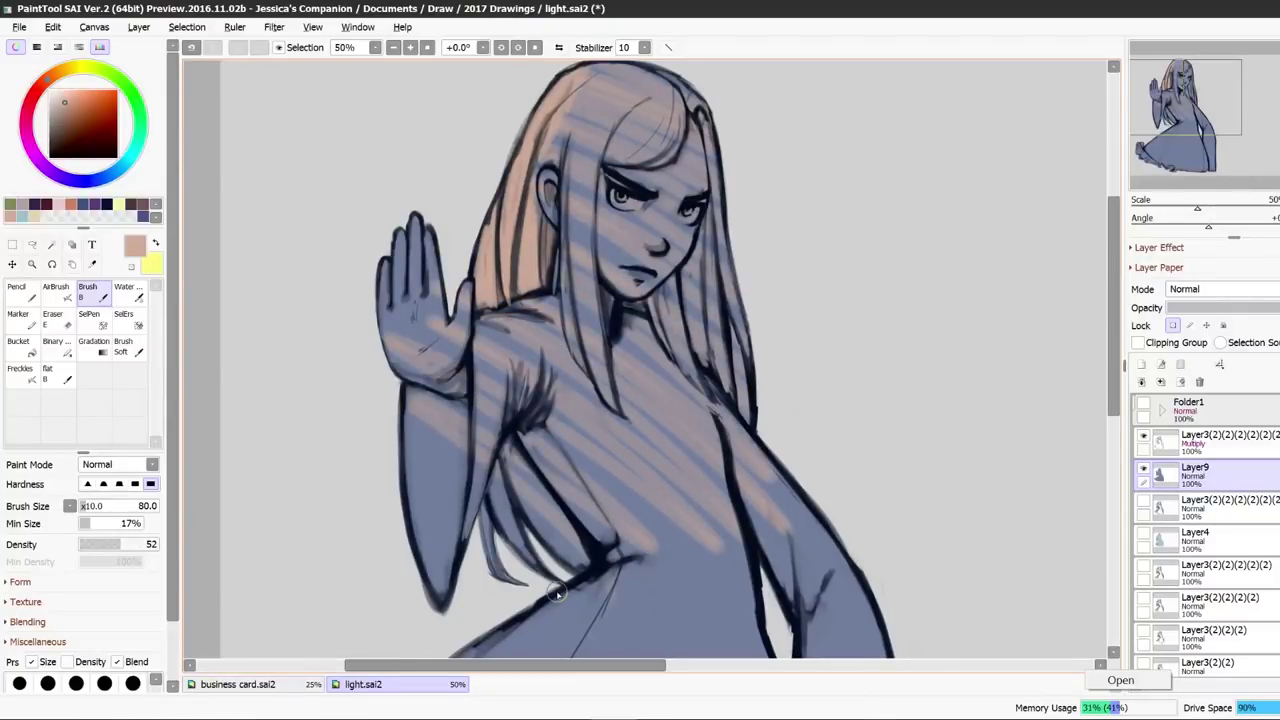
key("ctrl+z")
mouse_move(538, 234)
left_mouse_down()
mouse_move(582, 68)
mouse_move(605, 97)
mouse_move(629, 57)
mouse_move(658, 94)
mouse_move(684, 70)
left_mouse_up()
Recolour the girl's line art dark red on its transparency-locked layer with brush size 160.
left_click(1190, 440)
left_click(1143, 437)
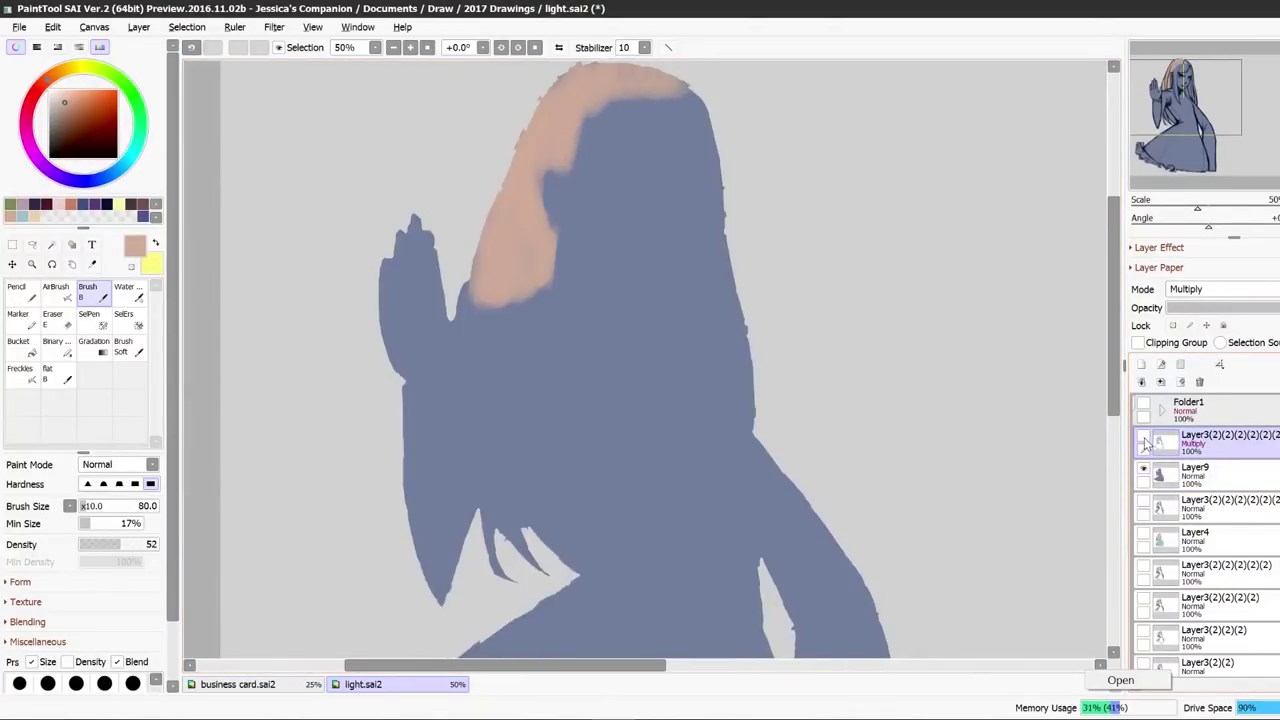
left_click(1143, 437)
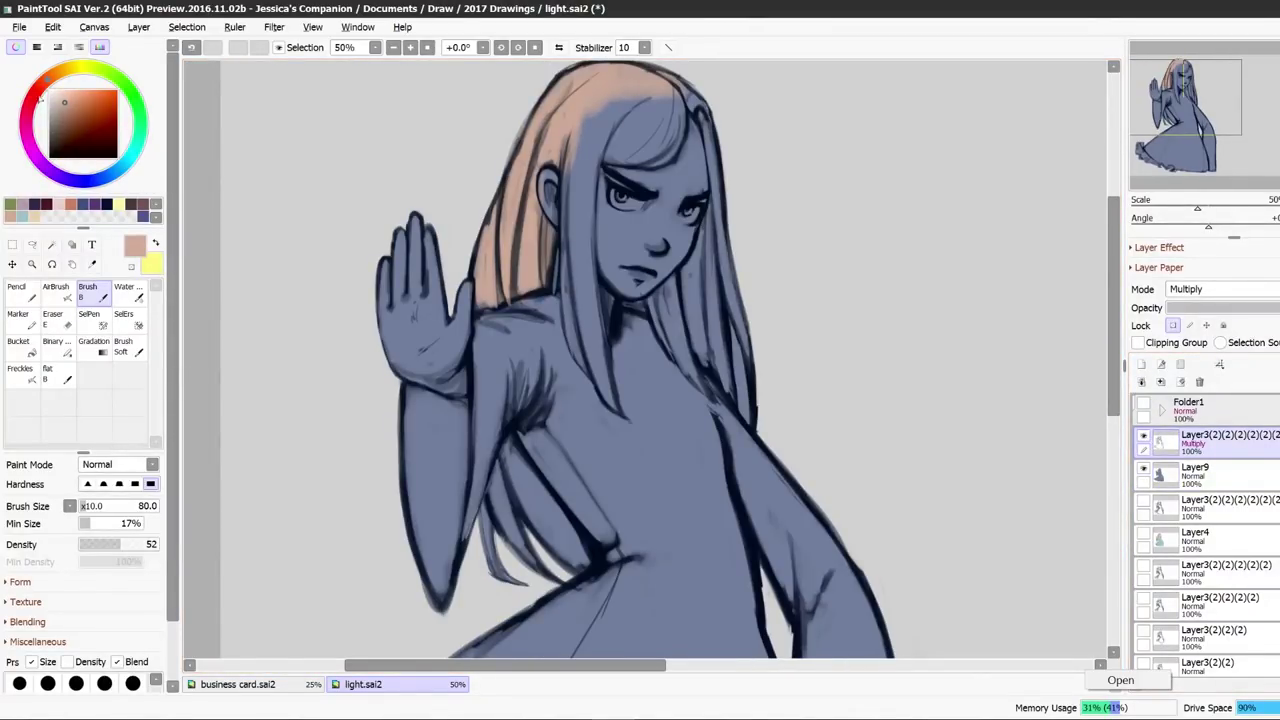
left_click(40, 88)
left_click(85, 137)
key("bracketright")
key("bracketright")
key("bracketright")
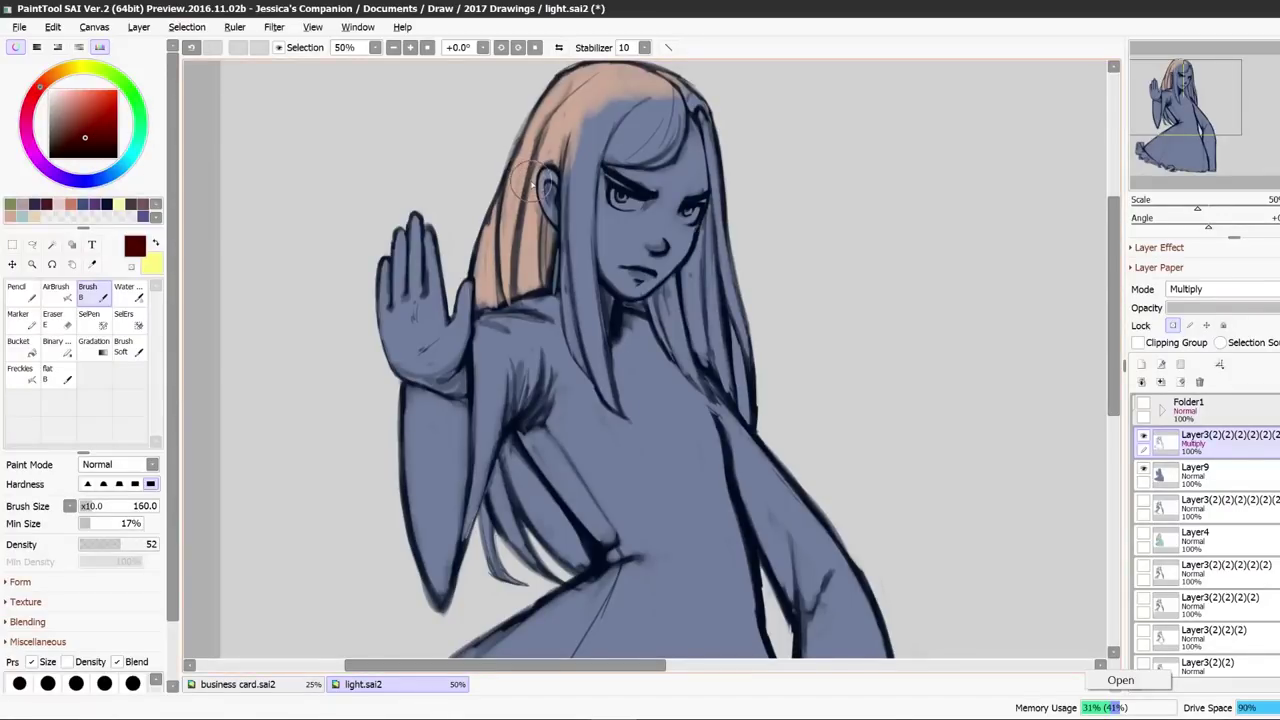
key("ctrl+space")
right_click(569, 288)
Paint the girl's hair dusty pink and her face and hand pale beige on Layer9, with brush density 84.
left_click(395, 190)
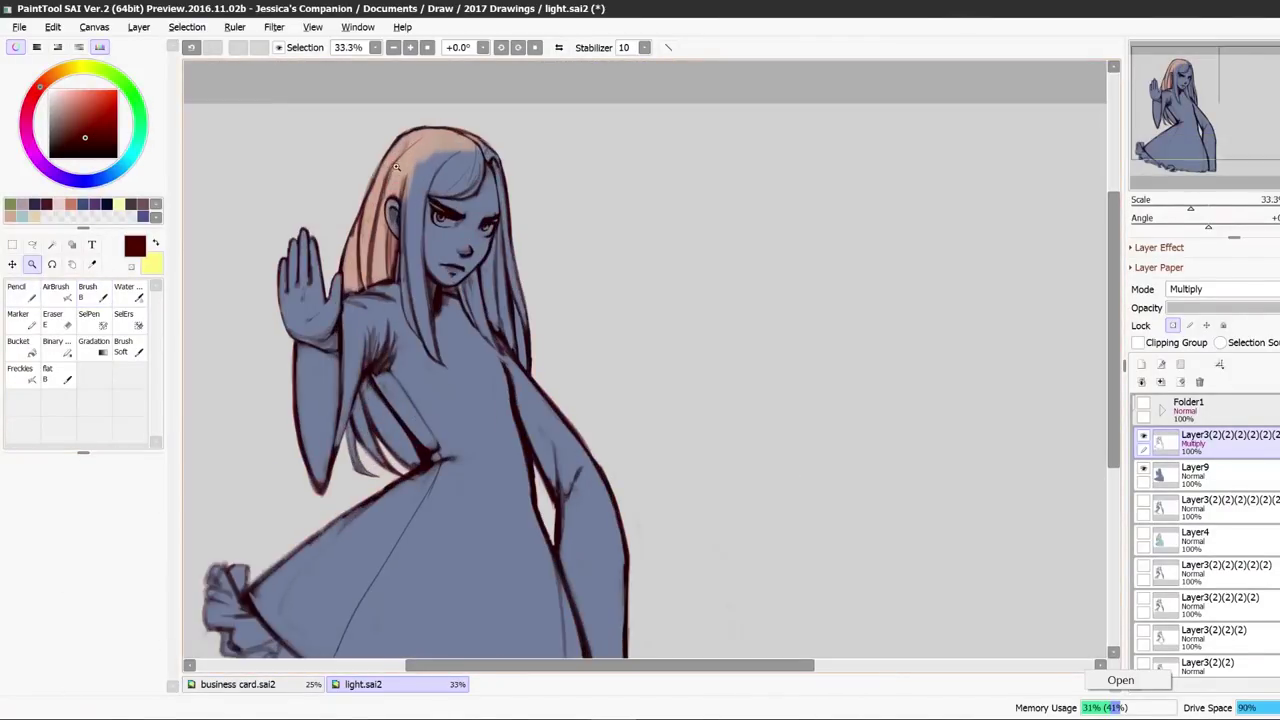
left_click(393, 193)
left_click(282, 282)
left_click_drag(1117, 340, 1117, 320)
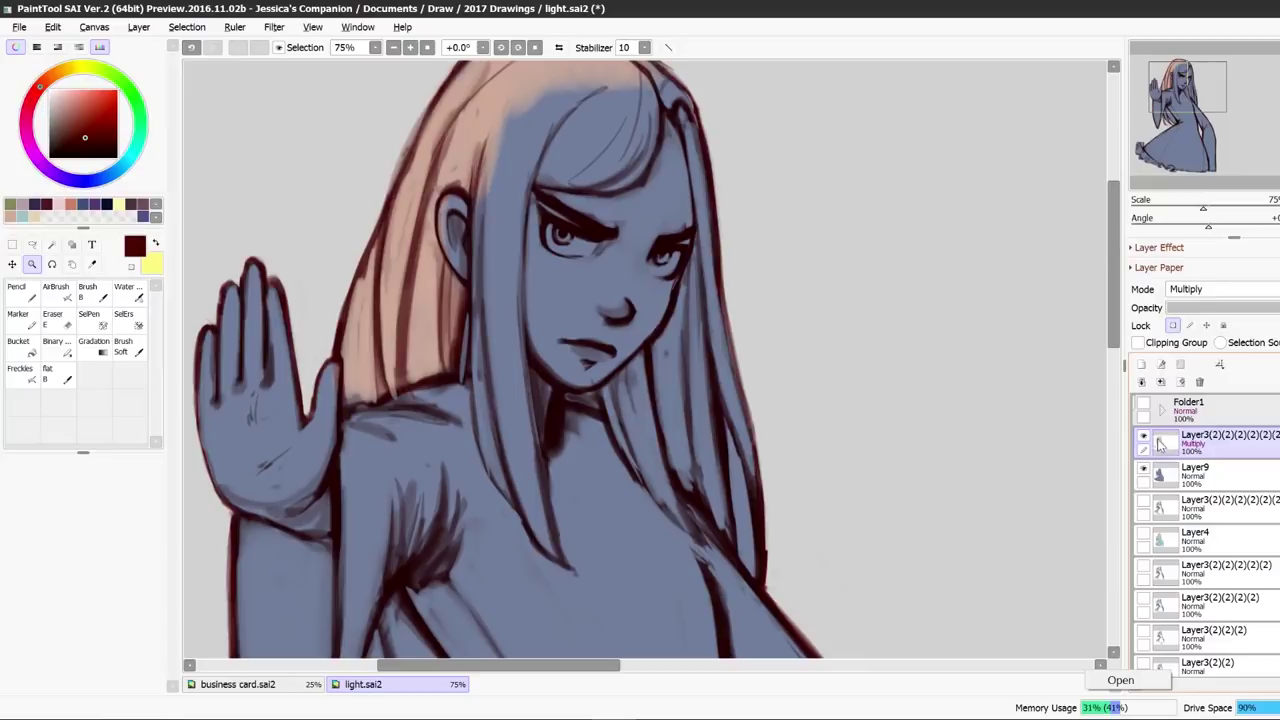
left_click(1170, 472)
left_click(90, 294)
right_click(388, 288)
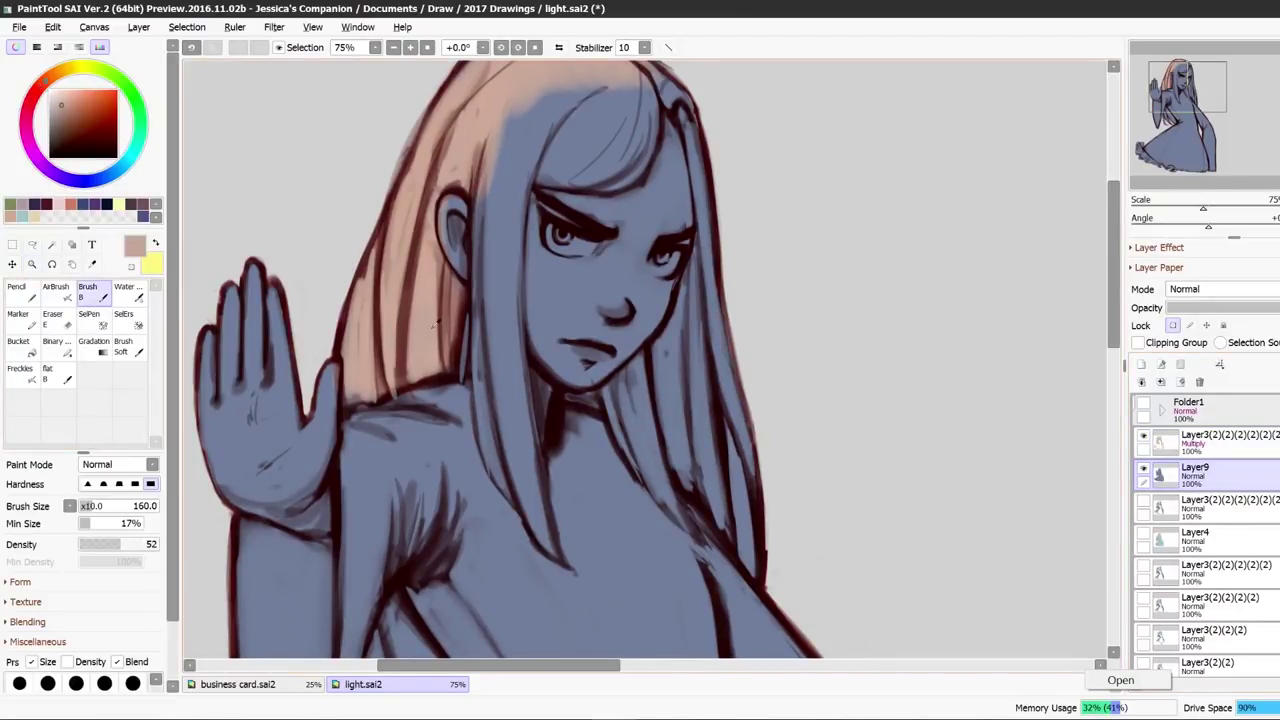
left_click_drag(1115, 316, 1118, 293)
left_click_drag(530, 190, 630, 215)
left_click_drag(121, 544, 190, 534)
mouse_move(508, 205)
left_mouse_down()
mouse_move(497, 430)
mouse_move(531, 583)
left_mouse_up()
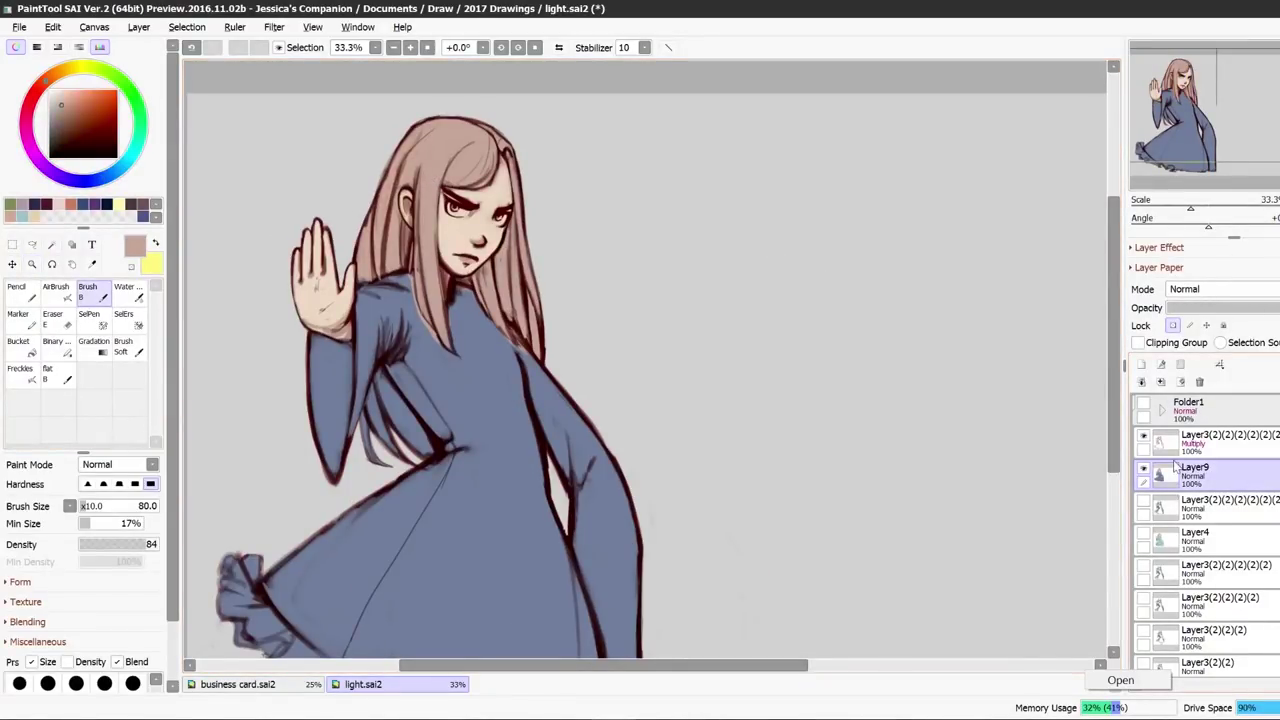
Paint the hair strands behind the arm dusty pink and the dress's ruffled hem light teal.
mouse_move(392, 392)
left_mouse_down()
mouse_move(410, 445)
mouse_move(382, 452)
mouse_move(370, 440)
left_mouse_up()
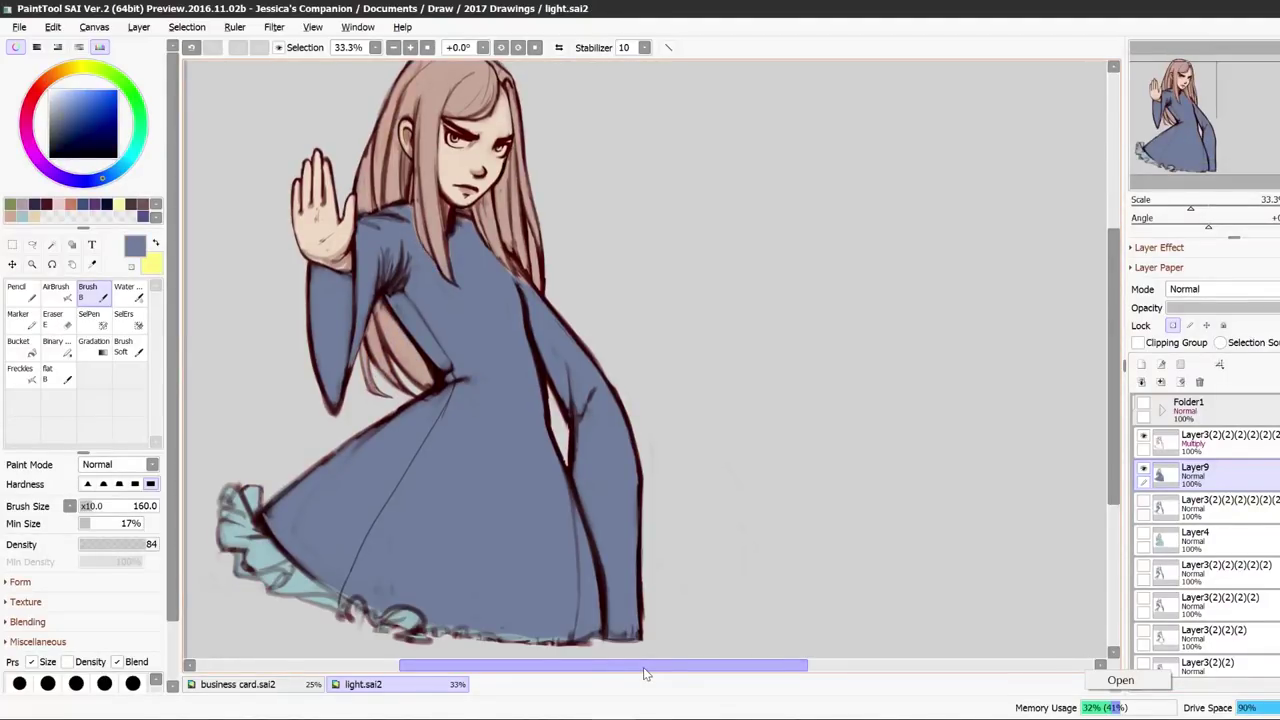
left_click_drag(643, 667, 595, 667)
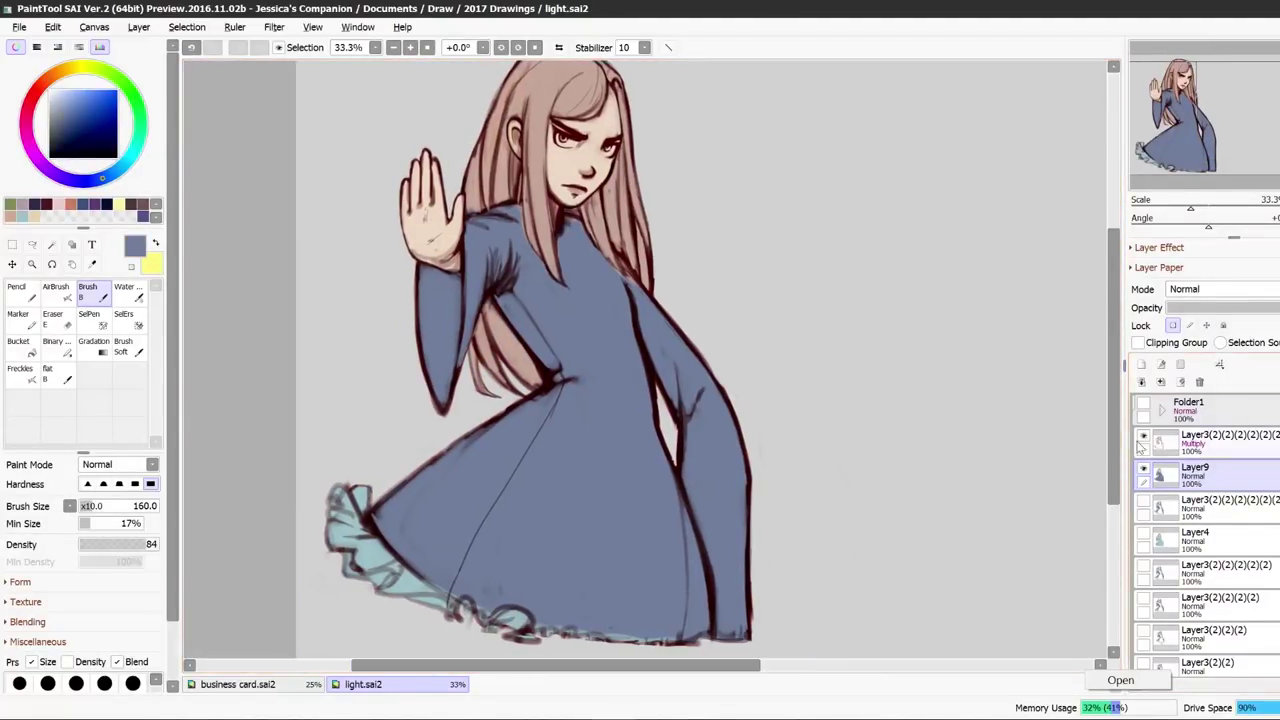
Create a new layer above the flat colours and clip it to Layer9.
left_click(1141, 365)
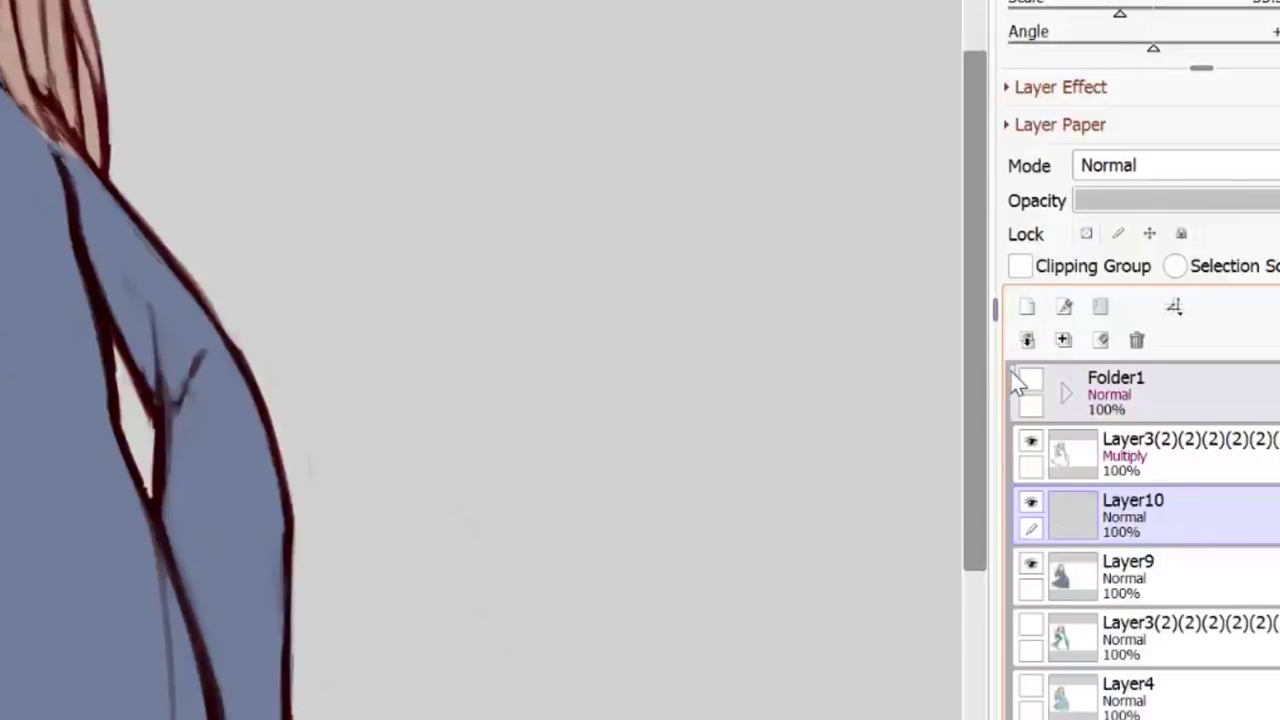
left_click(1031, 271)
left_click_drag(970, 429, 970, 372)
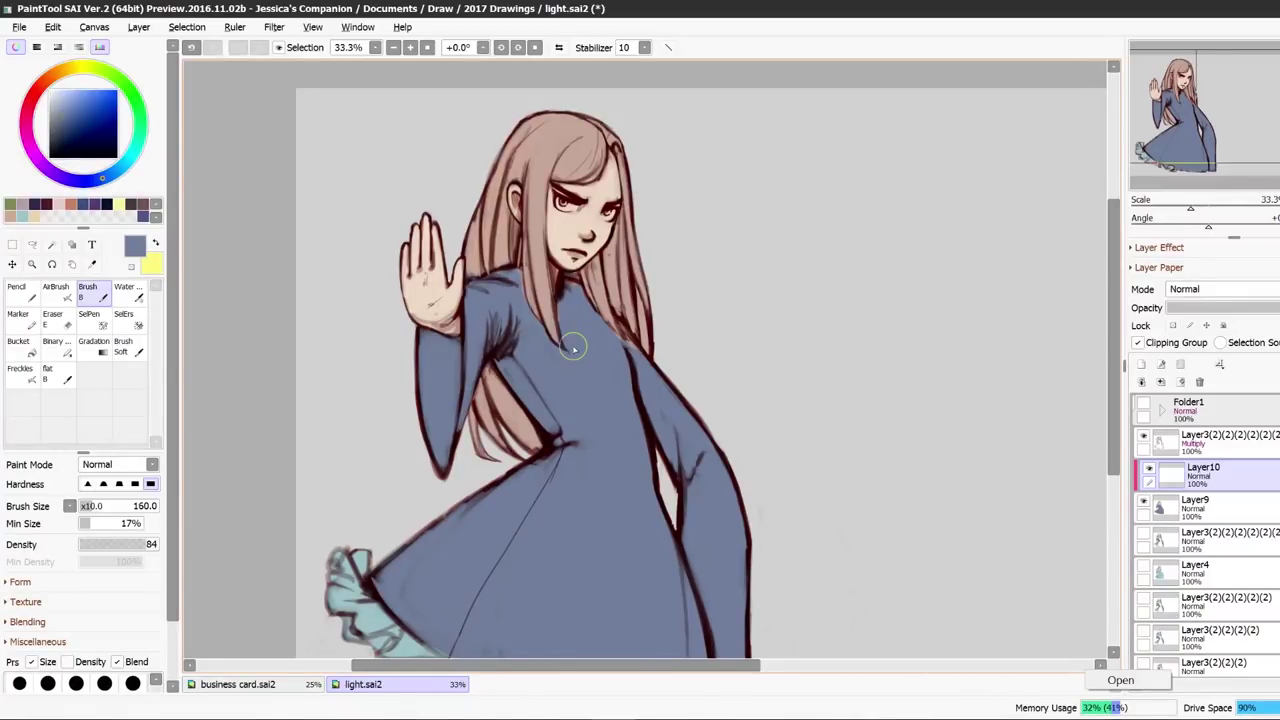
Set the brush to size 50 in pale yellow and add a new layer above the line art.
left_click(133, 684)
left_click(67, 90)
left_click(81, 67)
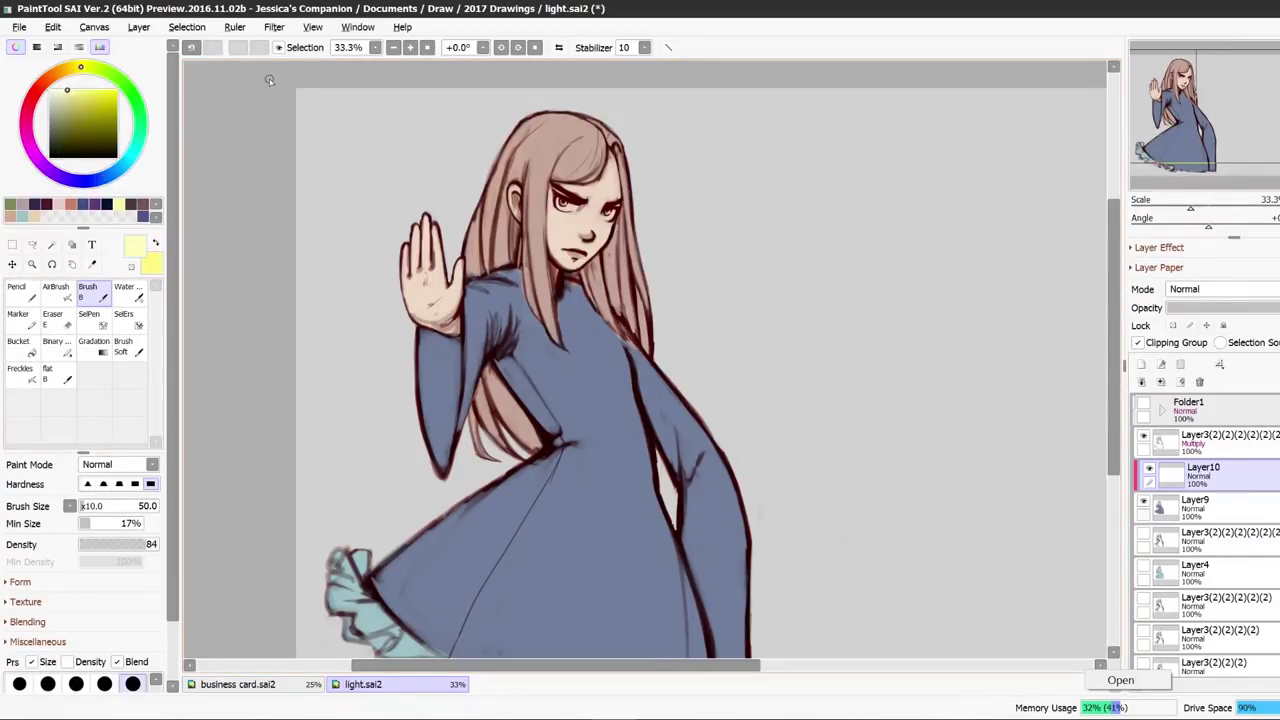
left_click(1192, 443)
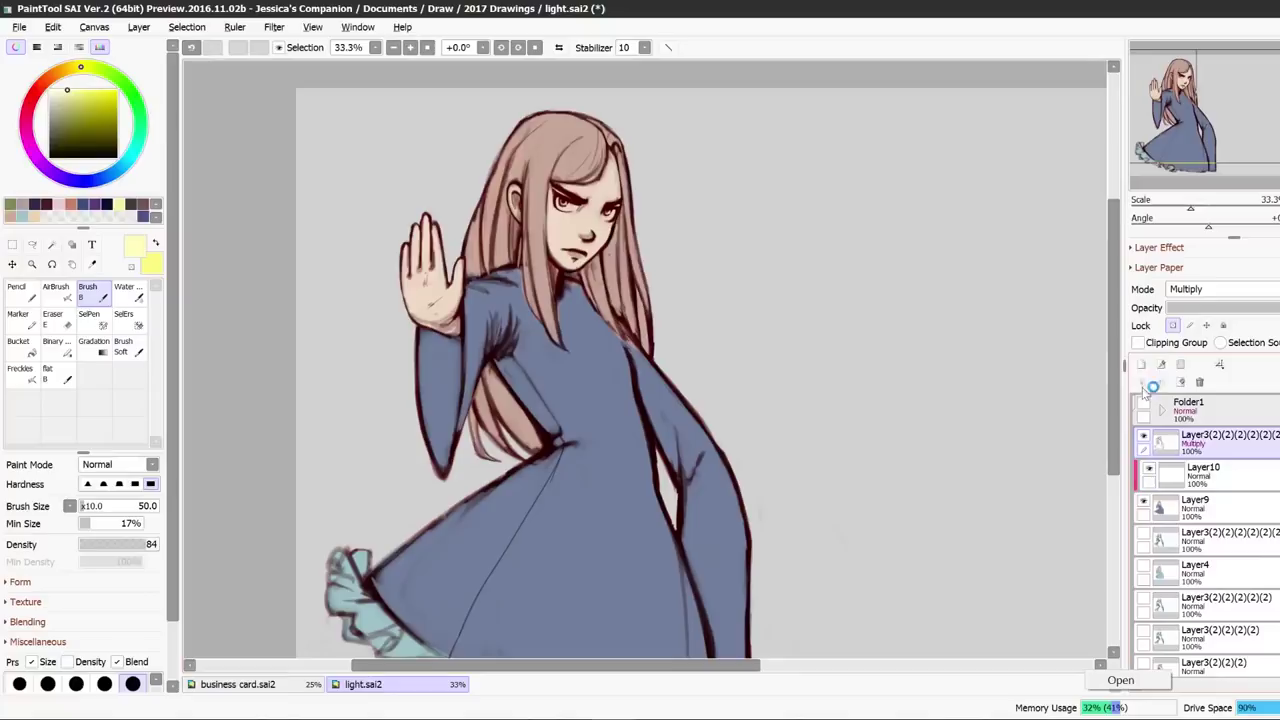
left_click(1142, 365)
Draw a small tan-orange sun with rays on the new top layer, beside the girl's head, to mark the light source.
left_click(64, 131)
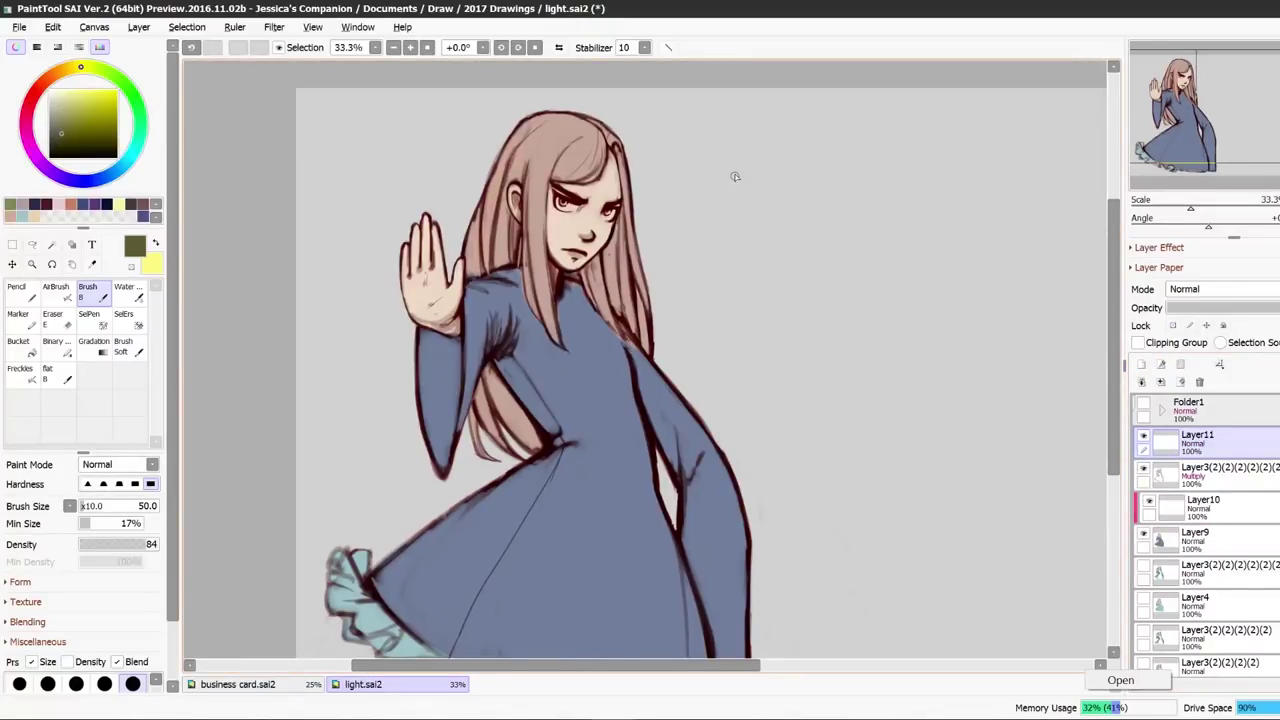
left_click(71, 68)
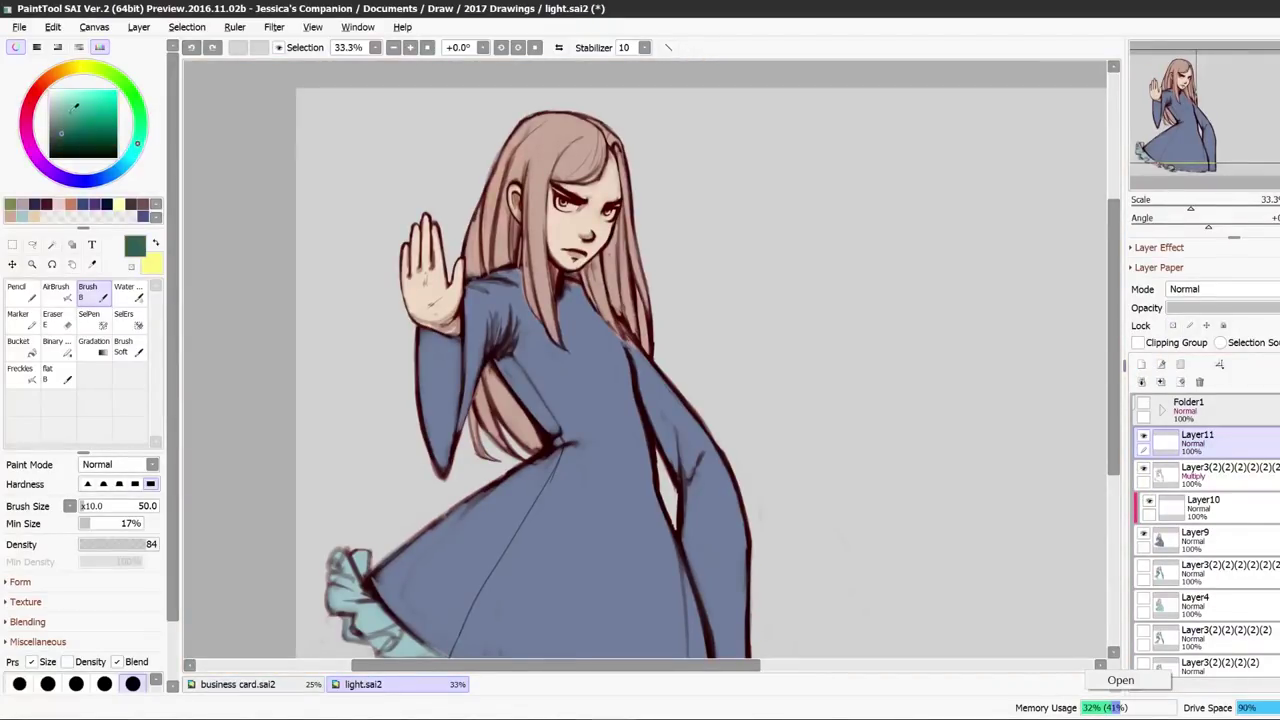
left_click(70, 104)
left_click(54, 75)
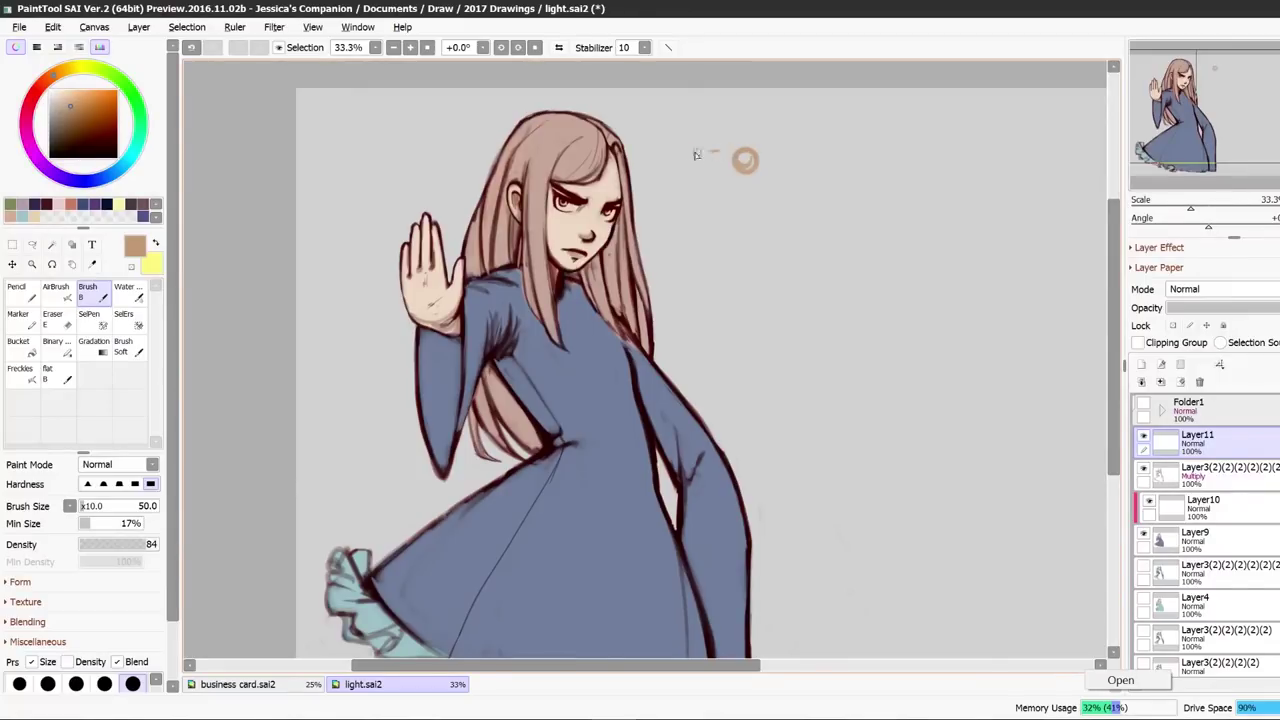
left_click(71, 95)
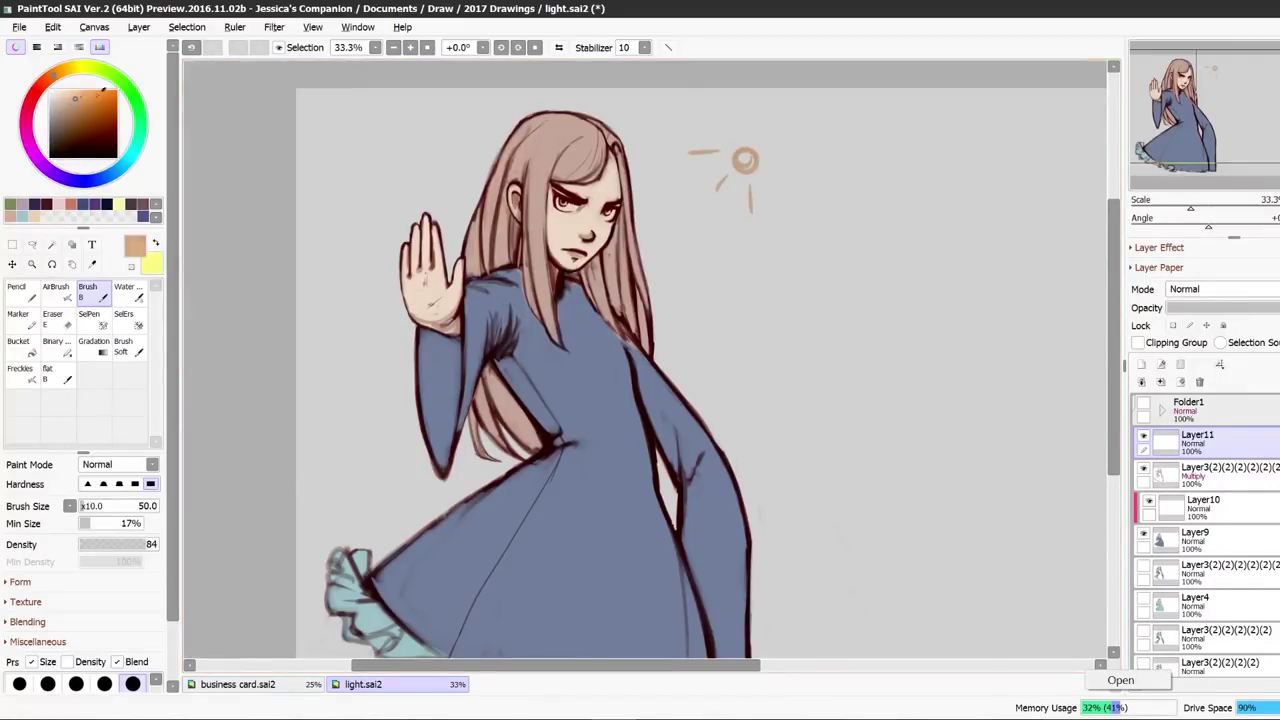
Fill the background on Layer1 with a muted teal-blue using the Bucket.
left_click(1203, 508)
right_click(600, 400)
scroll(600, 400, "down", 1)
scroll(1206, 540, "down", 5)
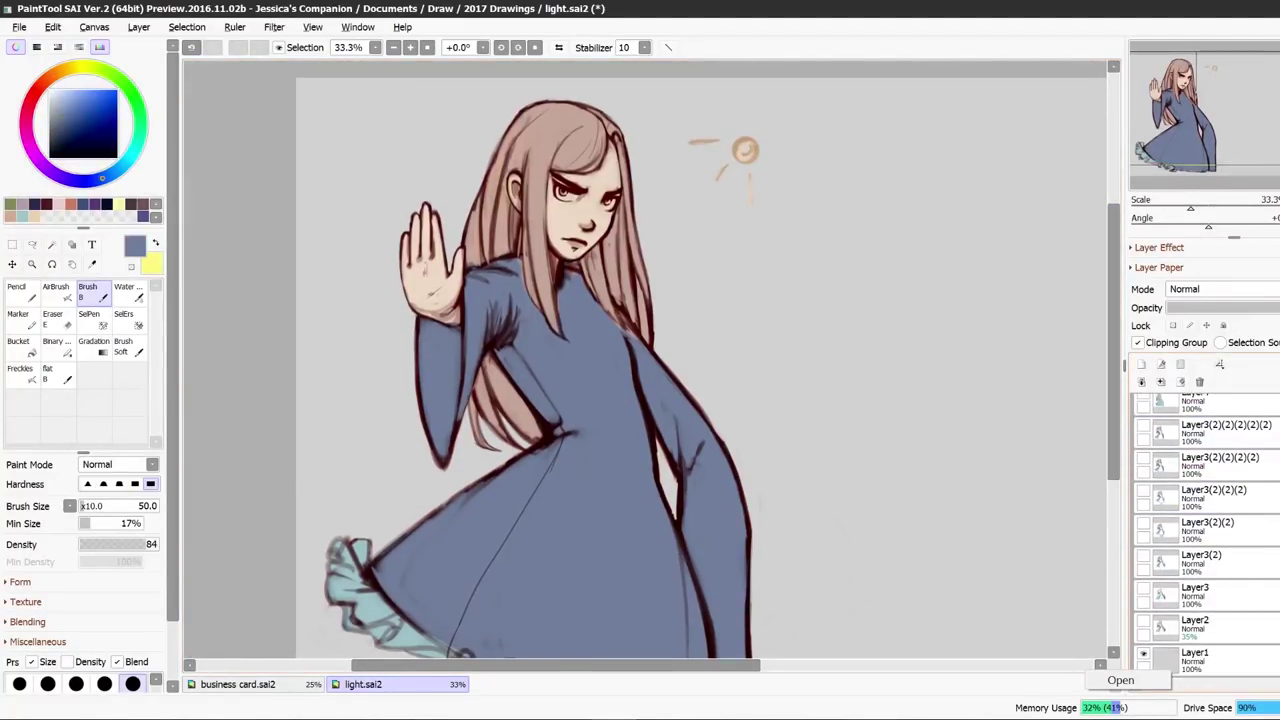
left_click(1236, 663)
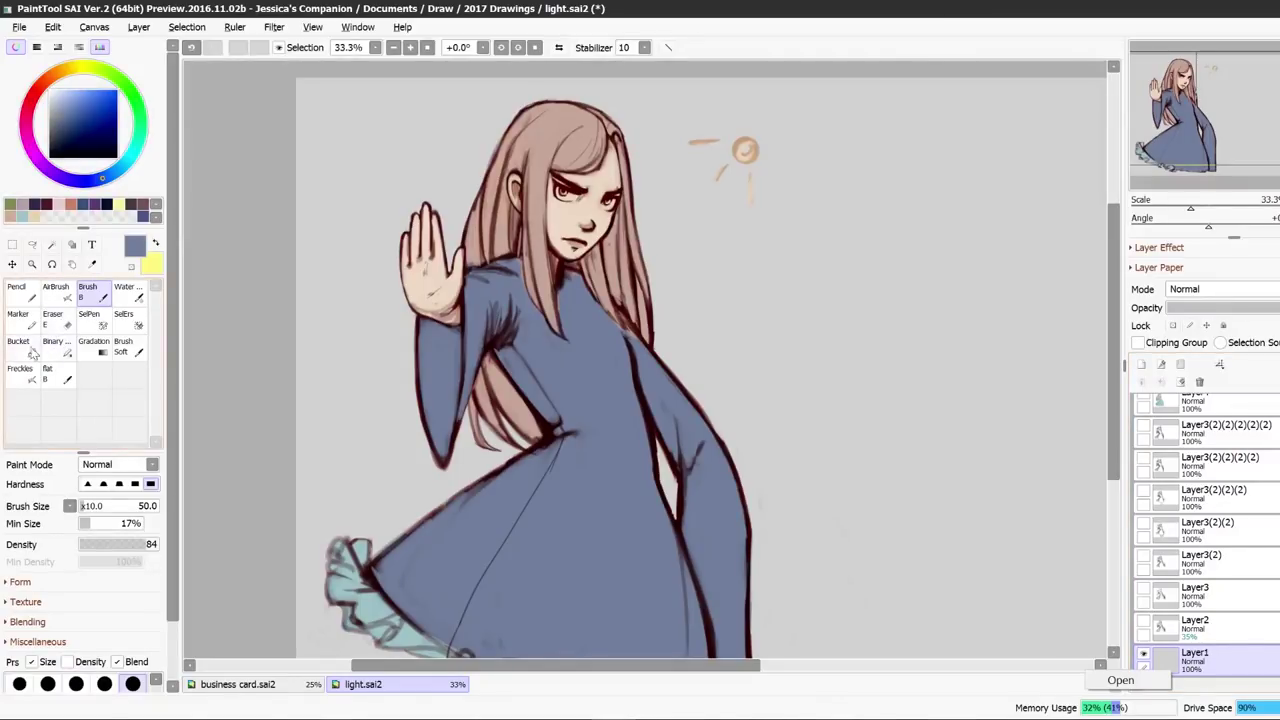
left_click(32, 353)
left_click_drag(73, 99, 64, 98)
left_click(122, 166)
left_click(357, 192)
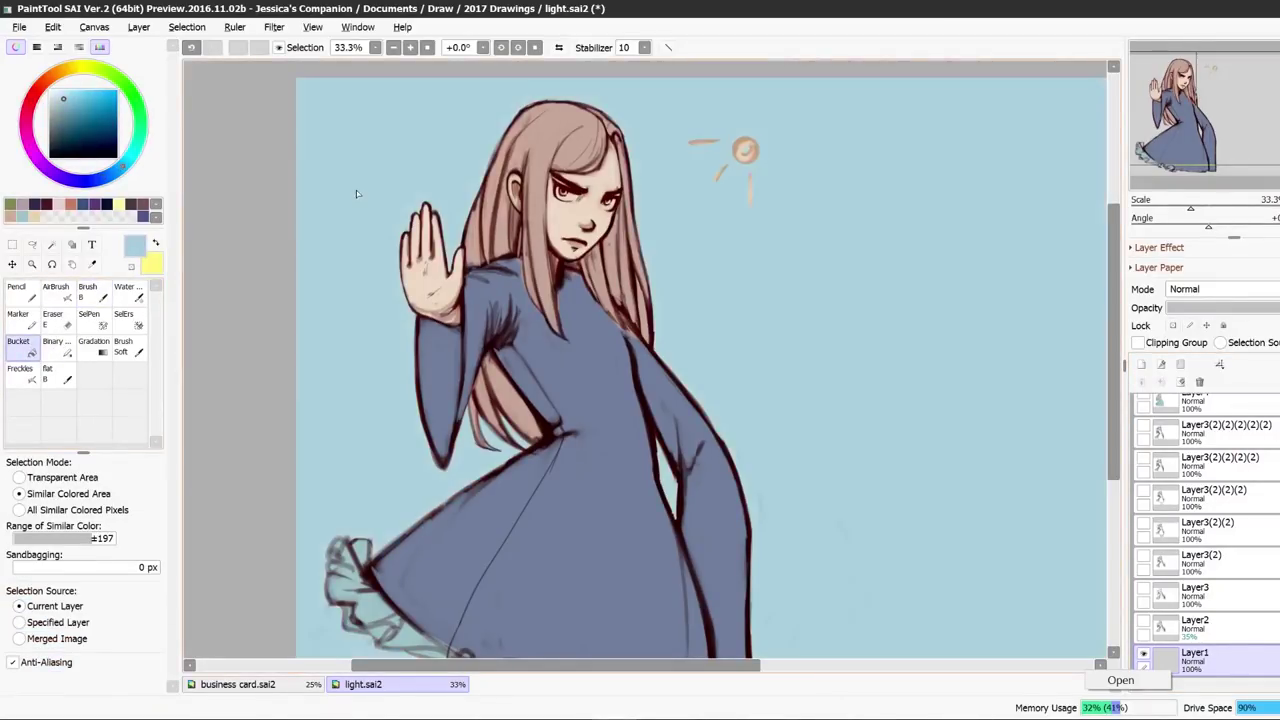
left_click(60, 112)
left_click(863, 308)
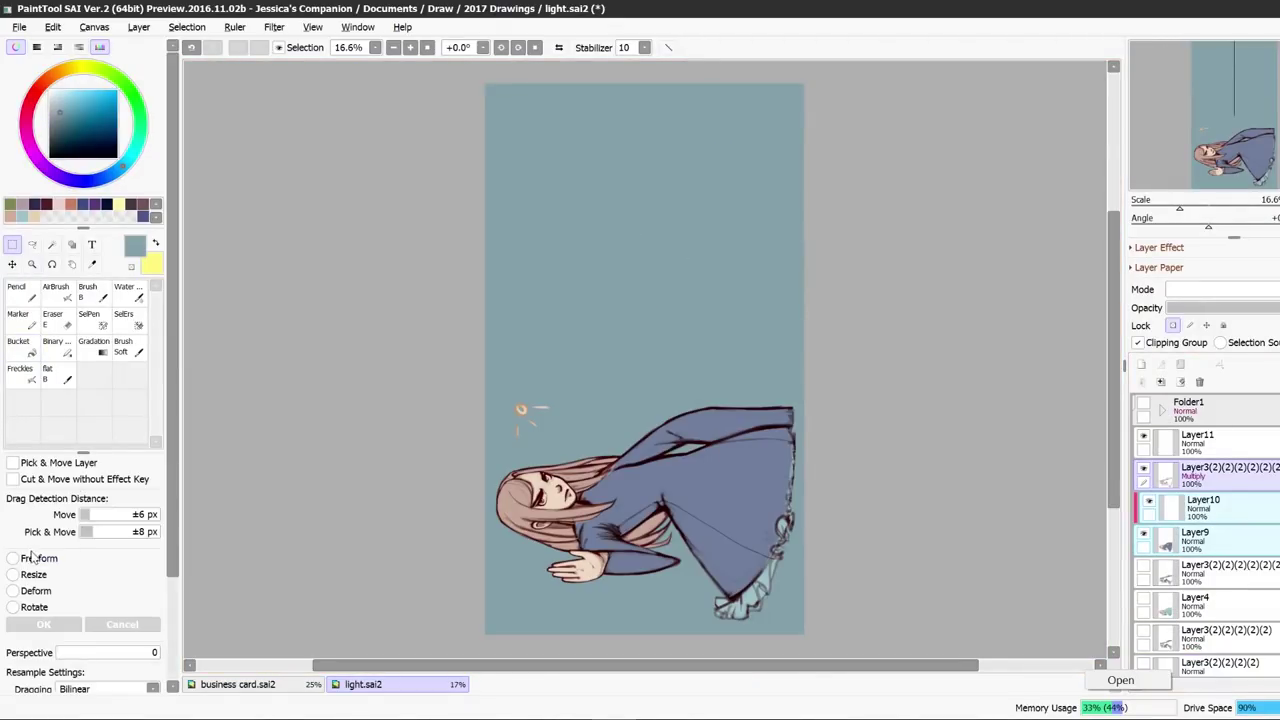
Rotate the girl's drawing layers upright and enlarge them on the portrait canvas with a Freeform transform.
key("ctrl+t")
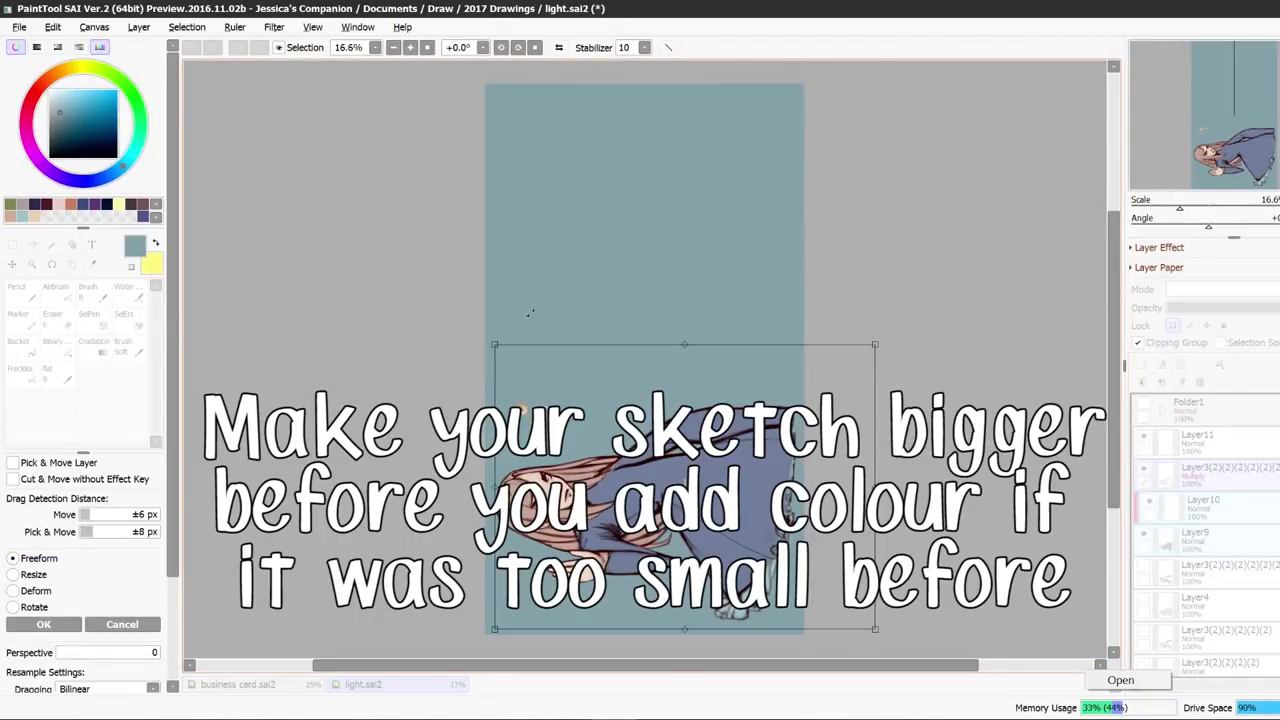
mouse_move(531, 313)
left_mouse_down()
mouse_move(783, 237)
mouse_move(874, 271)
left_mouse_up()
mouse_move(615, 235)
left_mouse_down()
mouse_move(629, 232)
mouse_move(590, 178)
mouse_move(577, 180)
left_mouse_up()
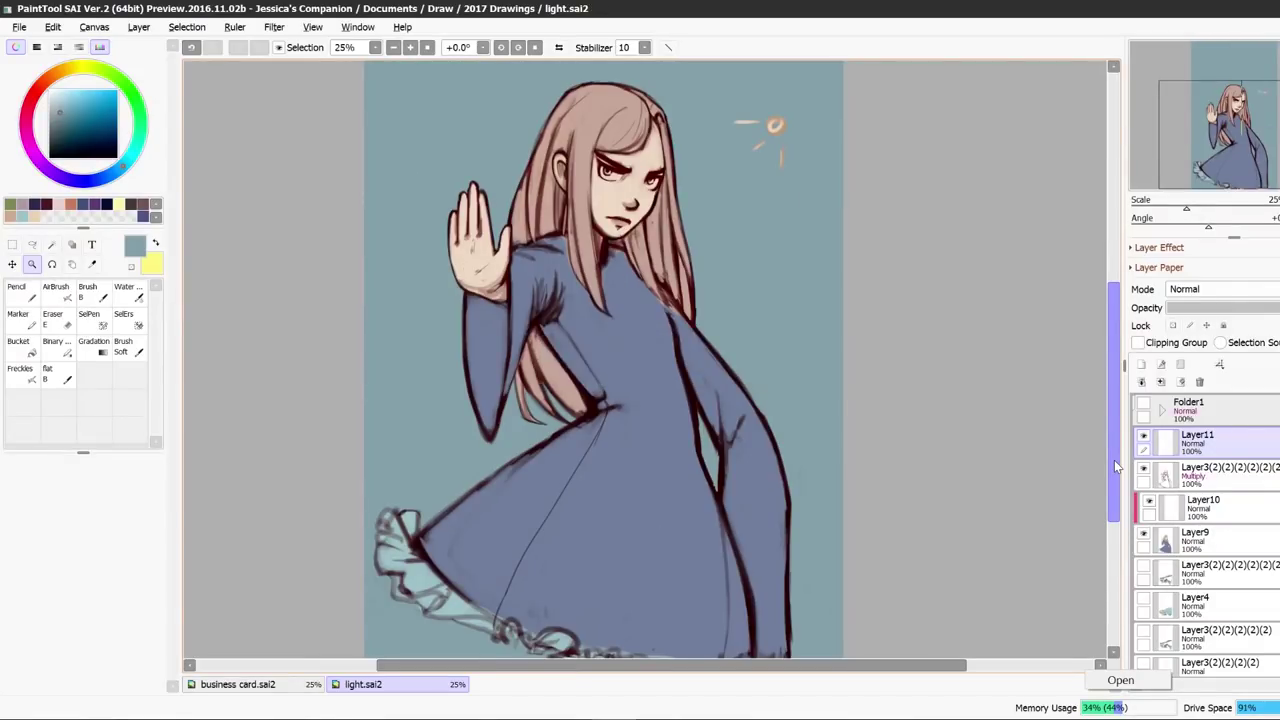
Set up the Brush on Layer10 at size 400 with a pale cream light colour derived from the hair colour.
scroll(1110, 478, "up", 2)
left_click(1178, 510)
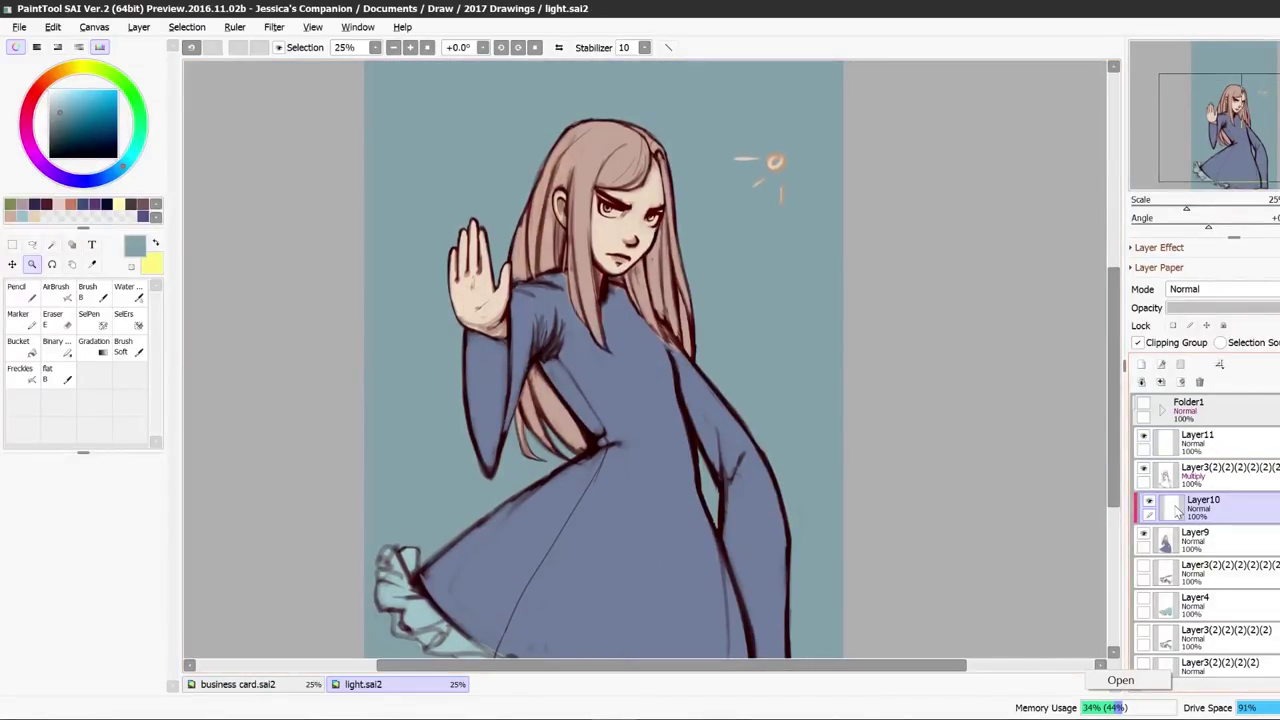
key("b")
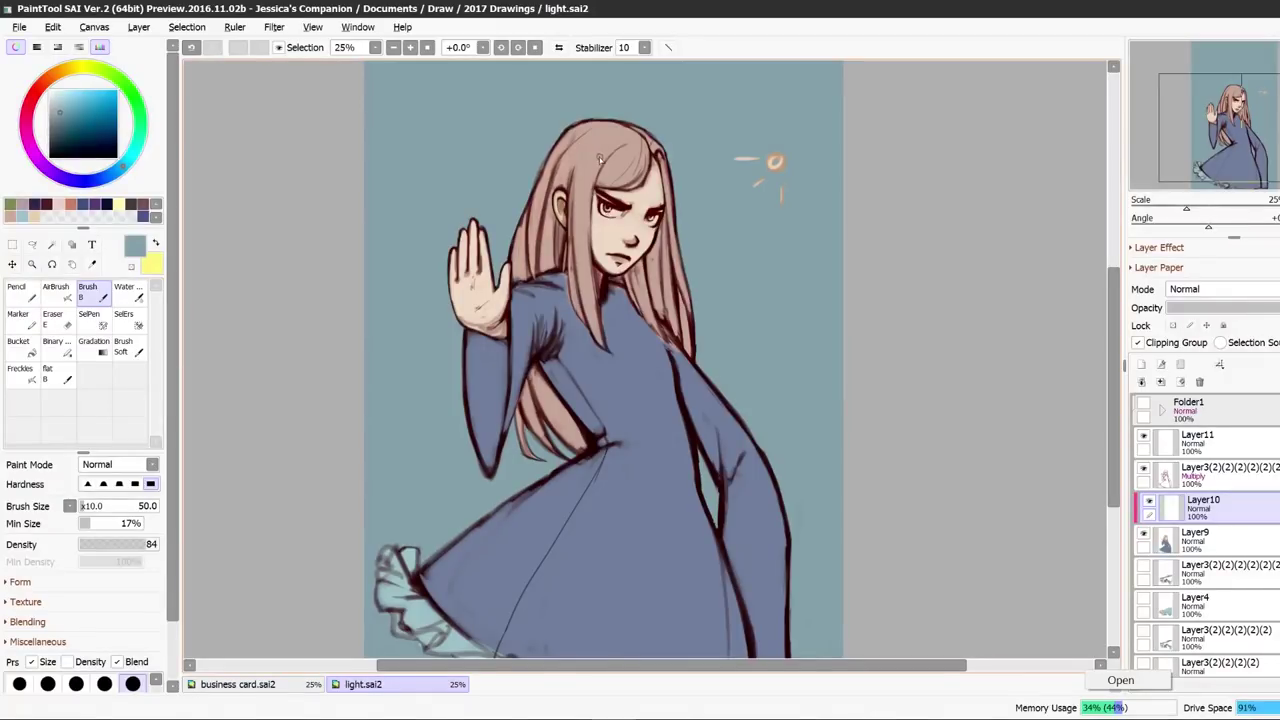
left_click(588, 144, "alt")
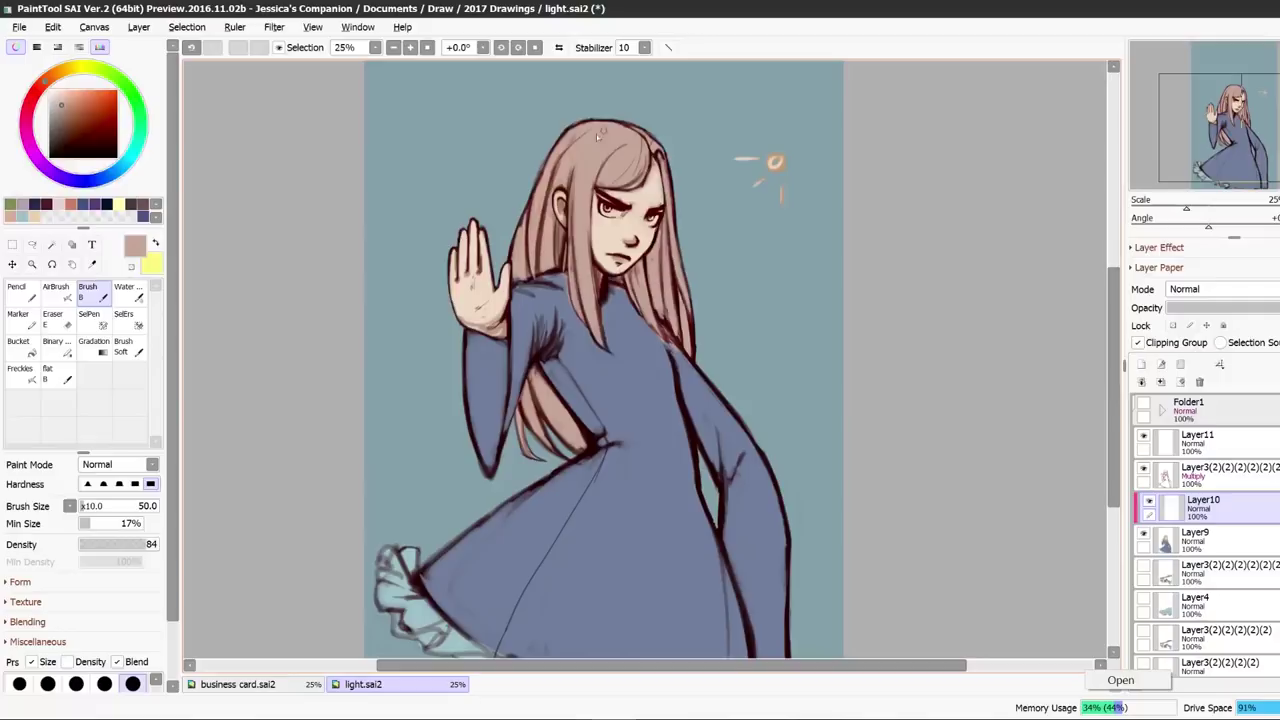
left_click_drag(596, 138, 590, 146)
key("bracketright")
key("bracketright")
key("bracketright")
key("bracketright")
key("bracketright")
key("bracketright")
key("bracketright")
key("bracketright")
key("bracketright")
key("bracketright")
key("bracketright")
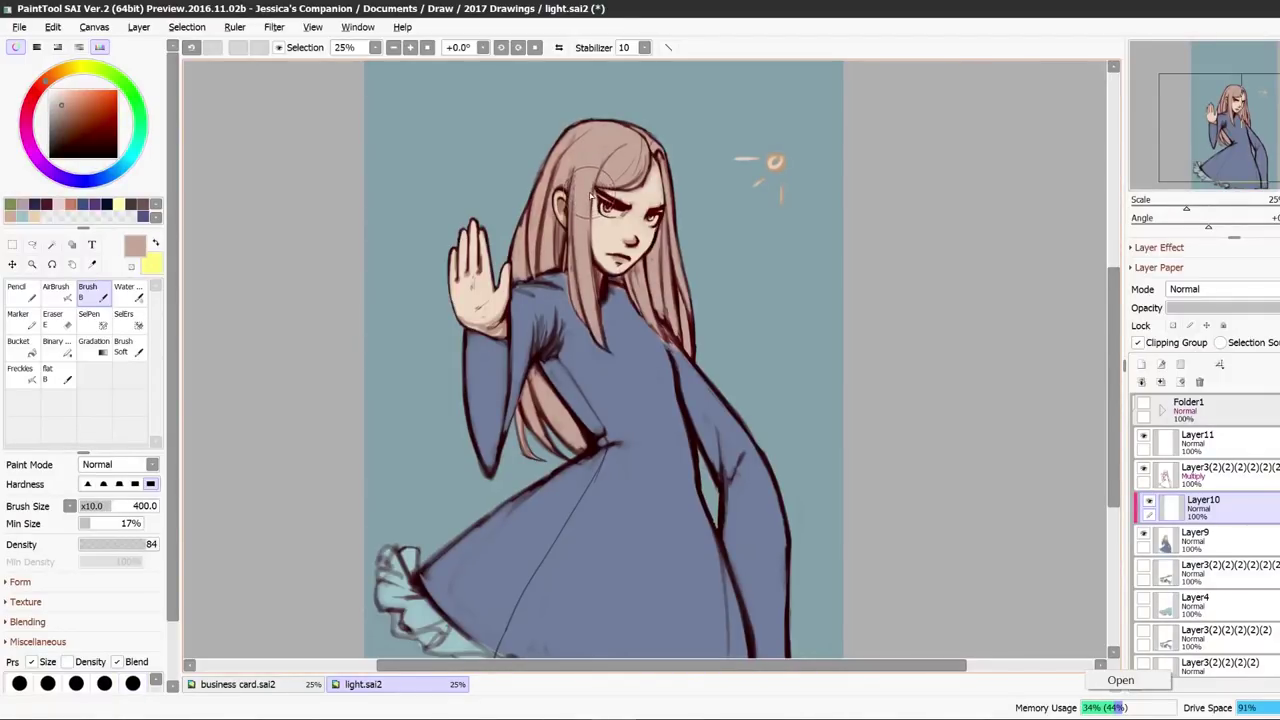
key("bracketright")
left_click_drag(66, 98, 65, 72)
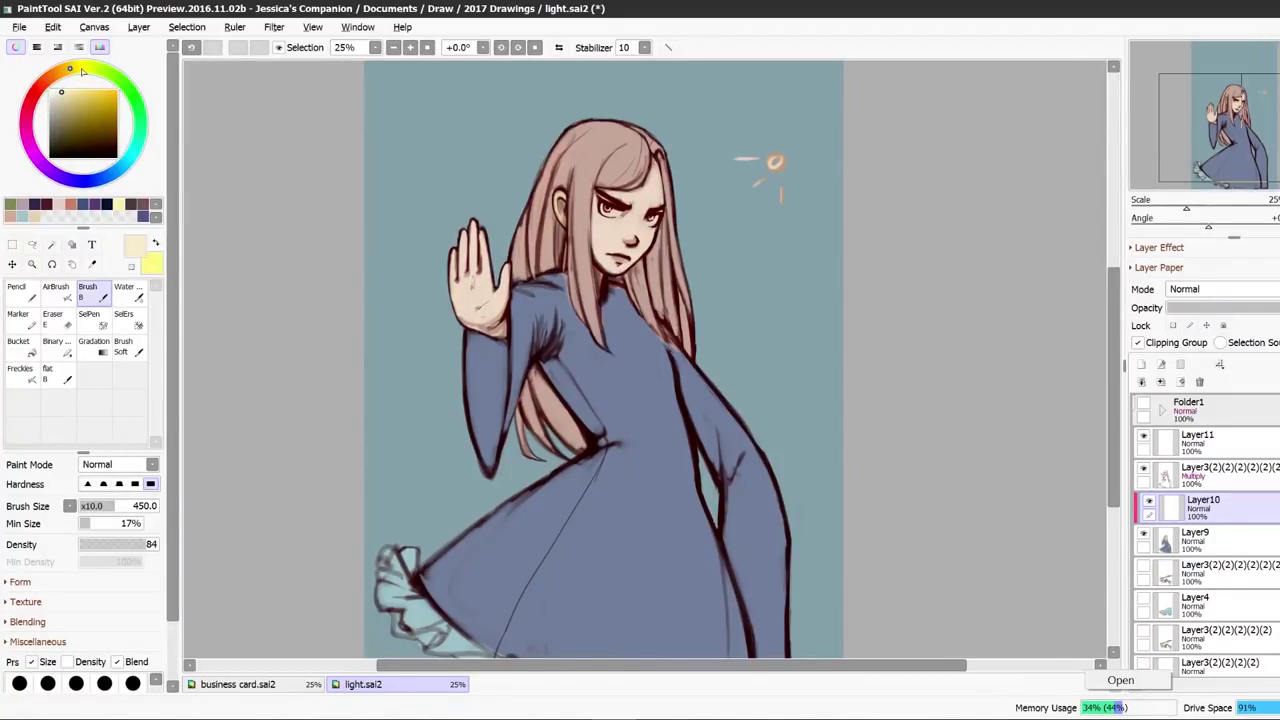
key("ctrl+z")
key("bracketleft")
mouse_move(635, 160)
left_mouse_down()
mouse_move(595, 164)
mouse_move(606, 156)
mouse_move(570, 140)
mouse_move(605, 160)
left_mouse_up()
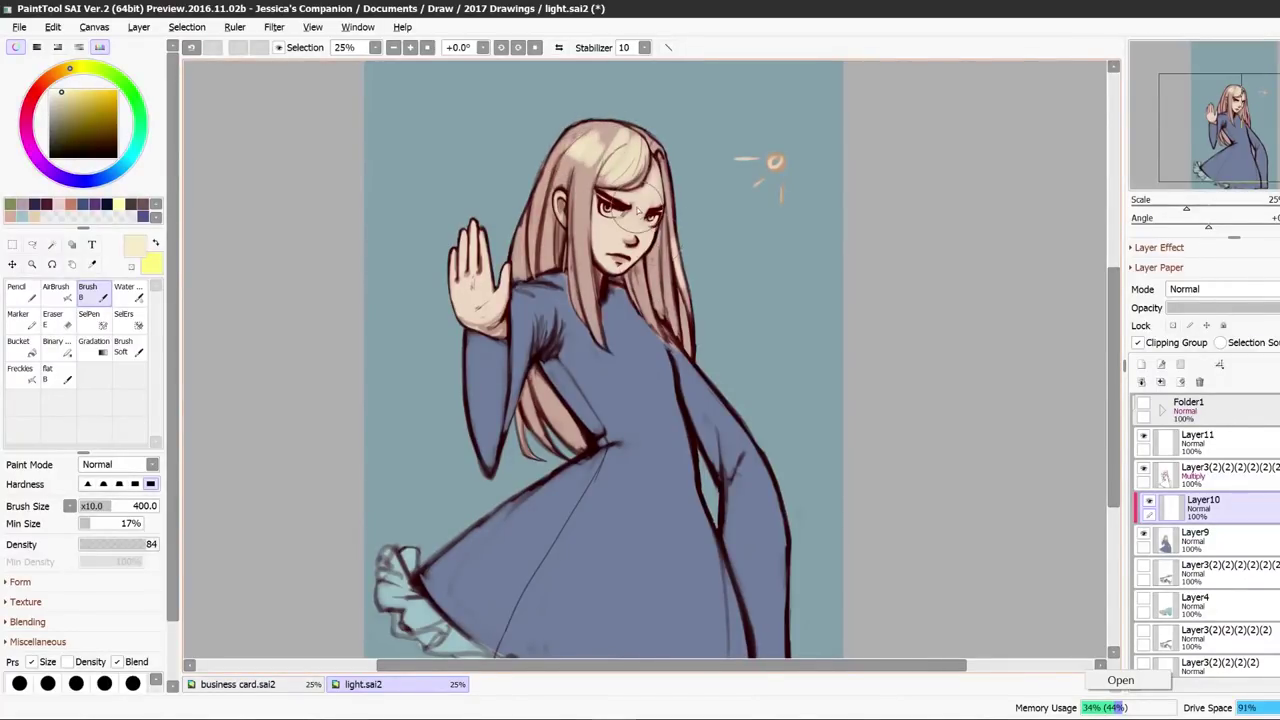
key("ctrl+z")
key("ctrl+z")
key("ctrl+z")
key("ctrl+z")
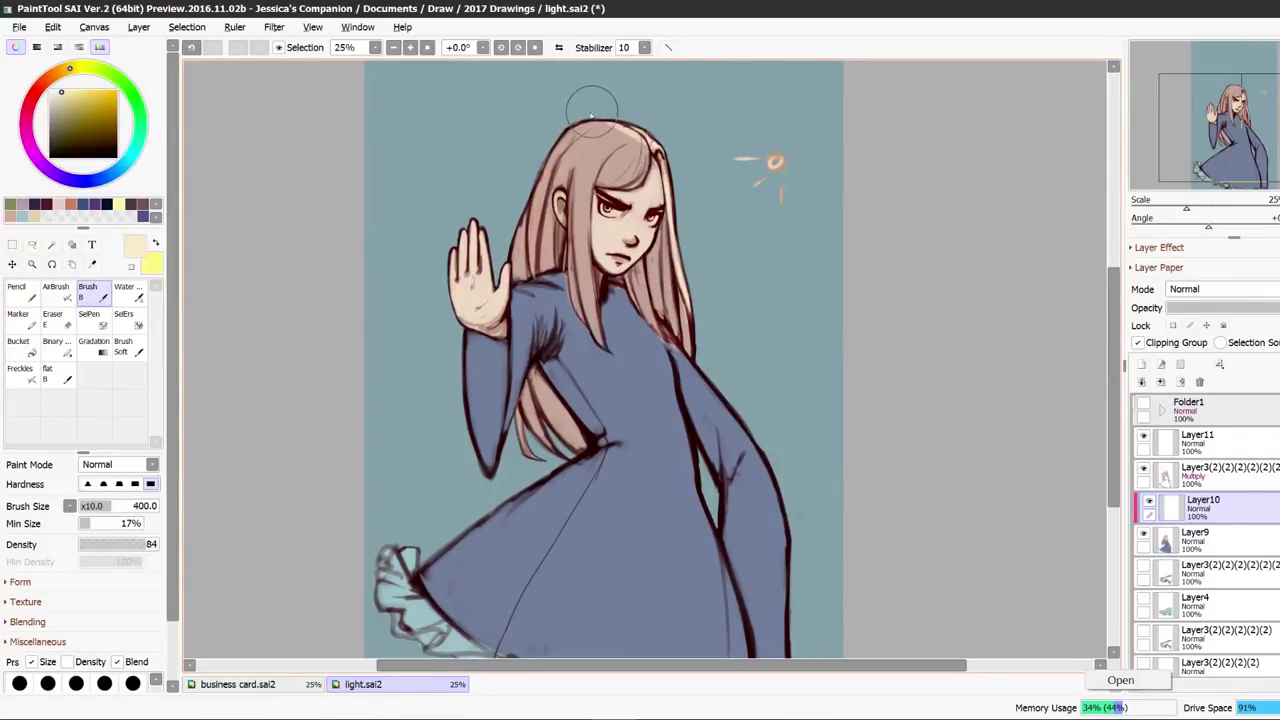
Paint pale cream highlights on the crown of the hair, the fringe and the long front strand.
mouse_move(598, 124)
left_mouse_down()
mouse_move(646, 152)
mouse_move(610, 120)
mouse_move(592, 124)
left_mouse_up()
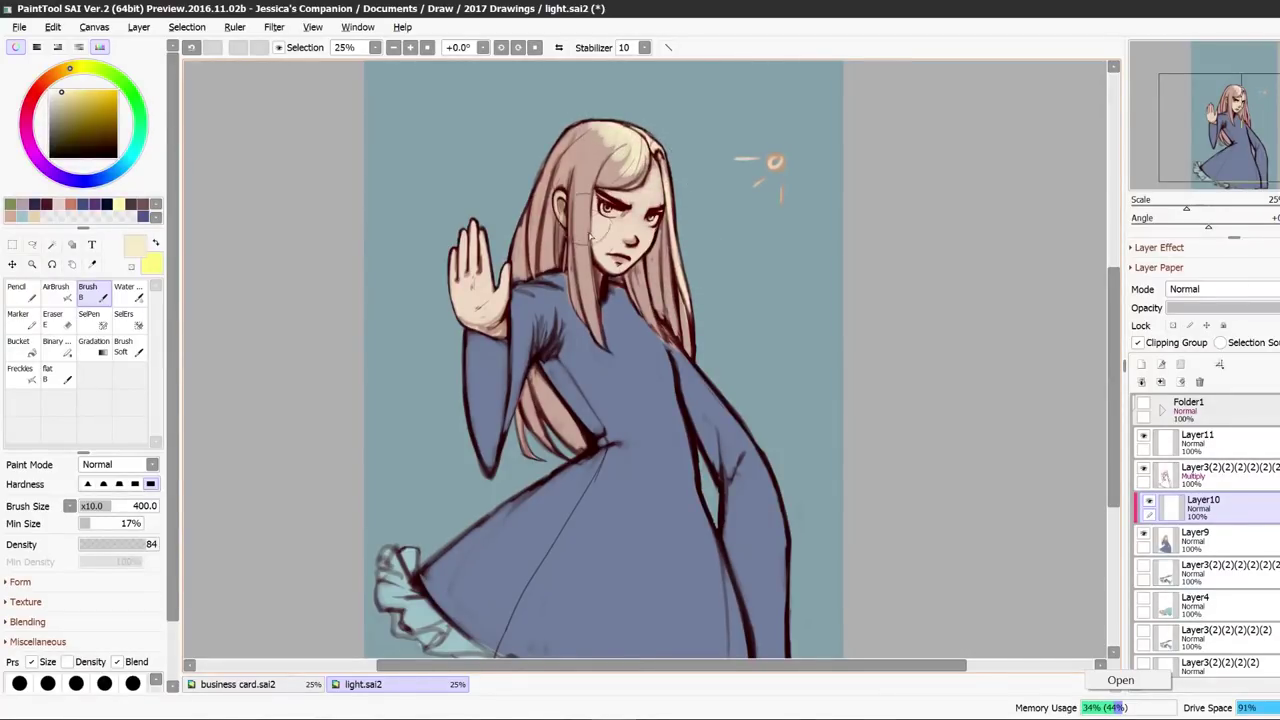
left_click_drag(588, 232, 598, 318)
left_click_drag(586, 198, 604, 322)
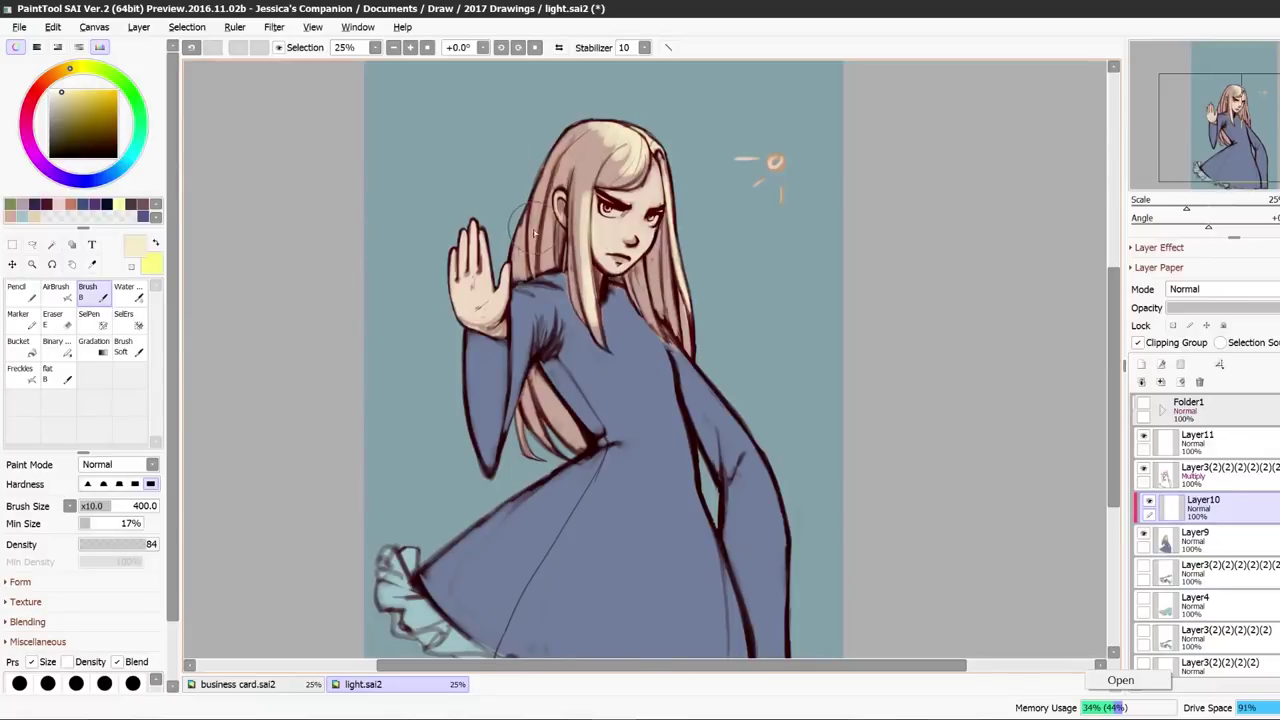
Try a dark purple shadow colour on the hair strands behind the arm with brush size 300.
left_click(545, 262, "alt")
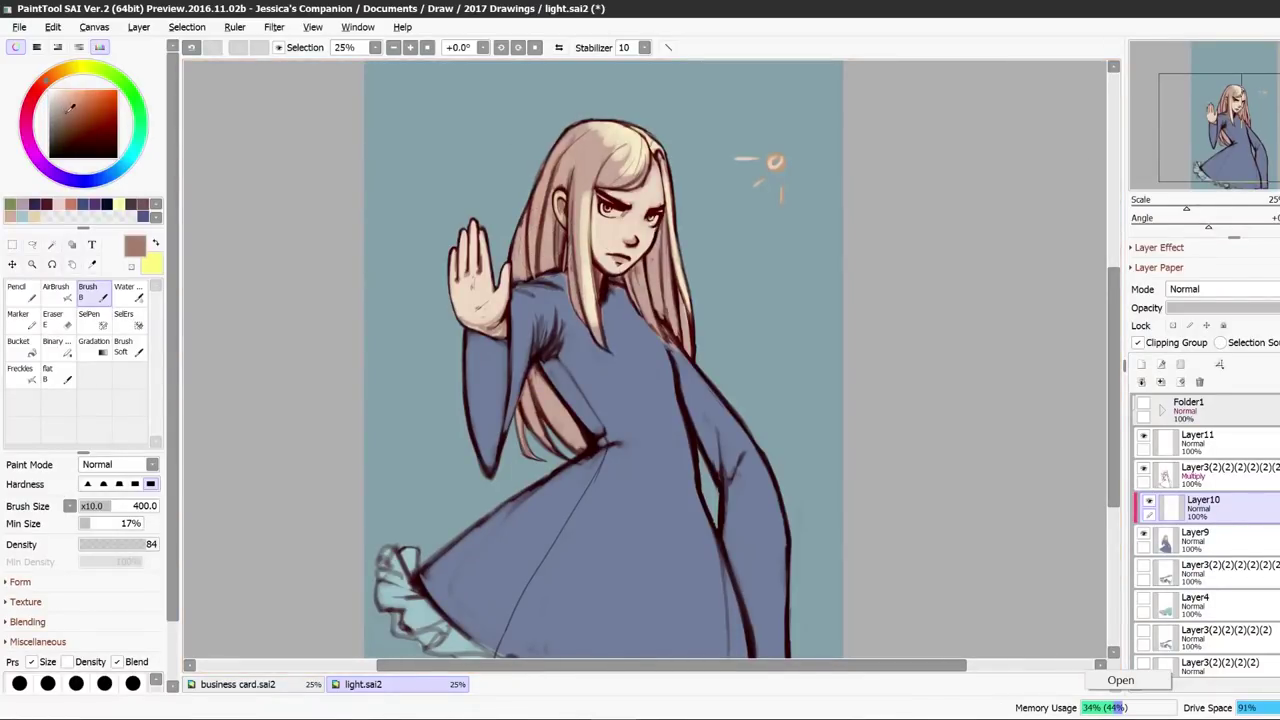
mouse_move(70, 107)
left_mouse_down()
mouse_move(67, 122)
mouse_move(26, 125)
left_mouse_up()
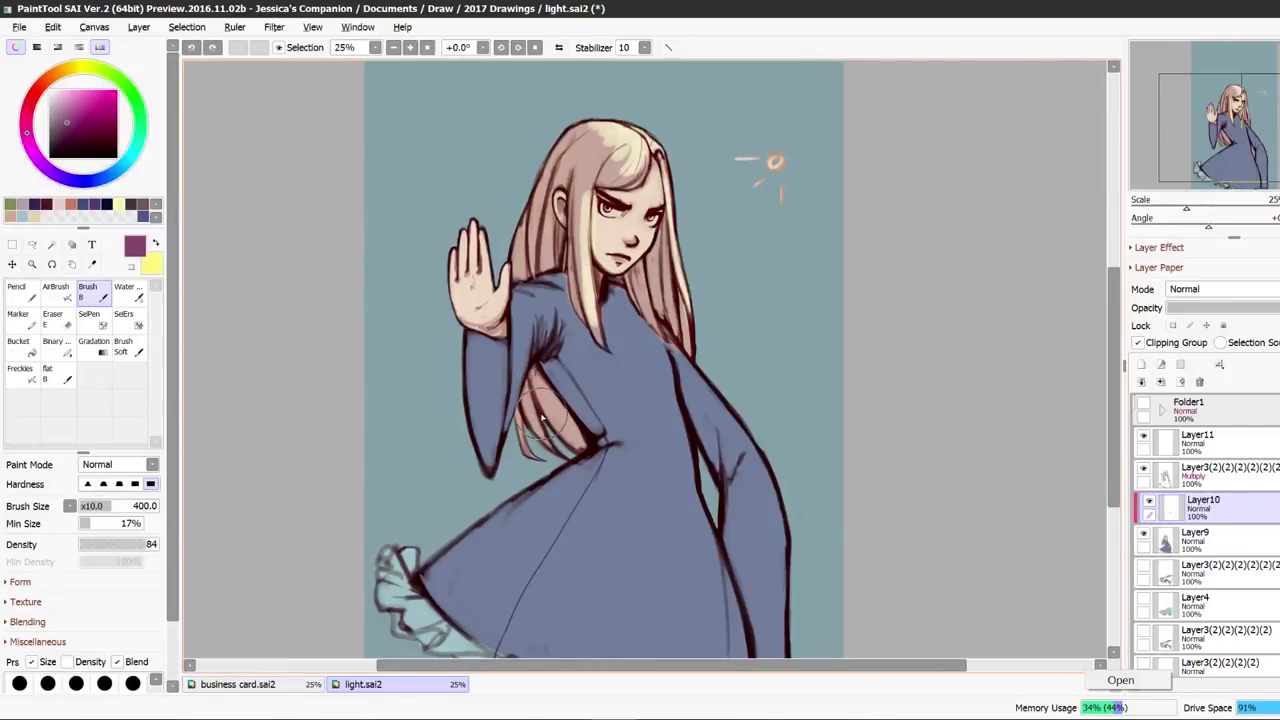
left_click_drag(68, 124, 62, 128)
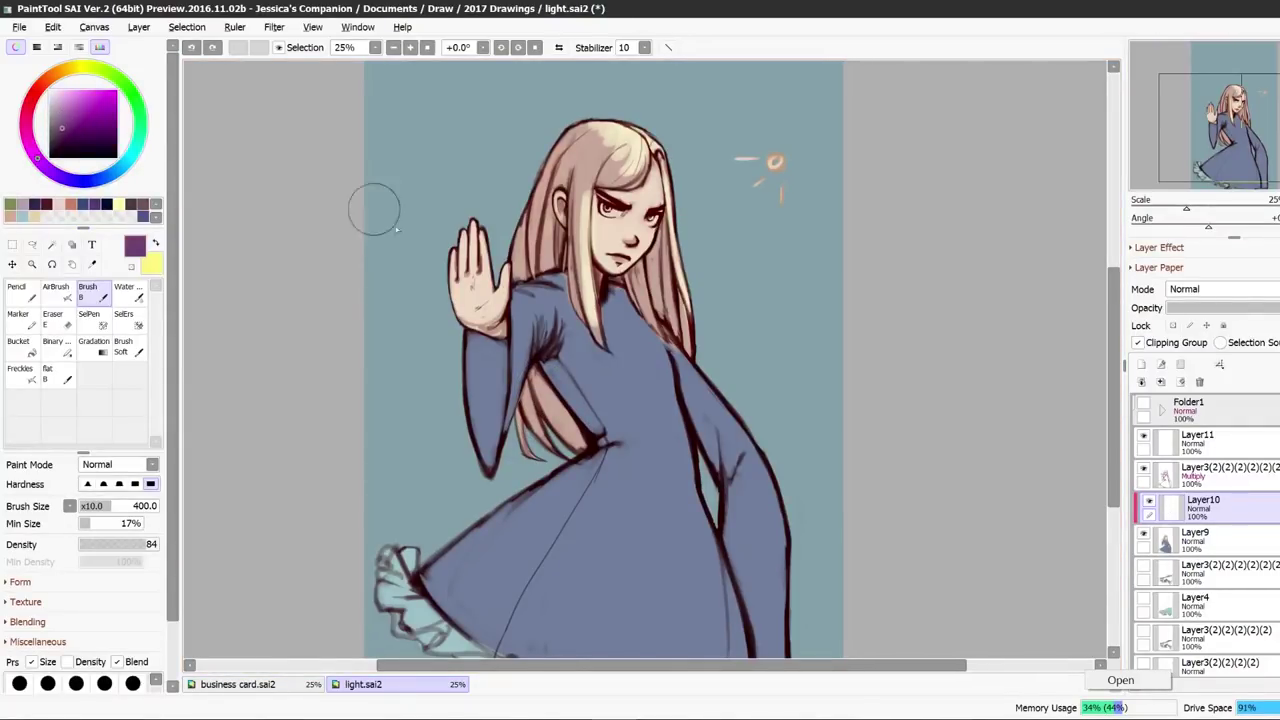
key("[")
left_click_drag(536, 376, 584, 444)
right_click(540, 382)
left_click_drag(535, 373, 549, 394)
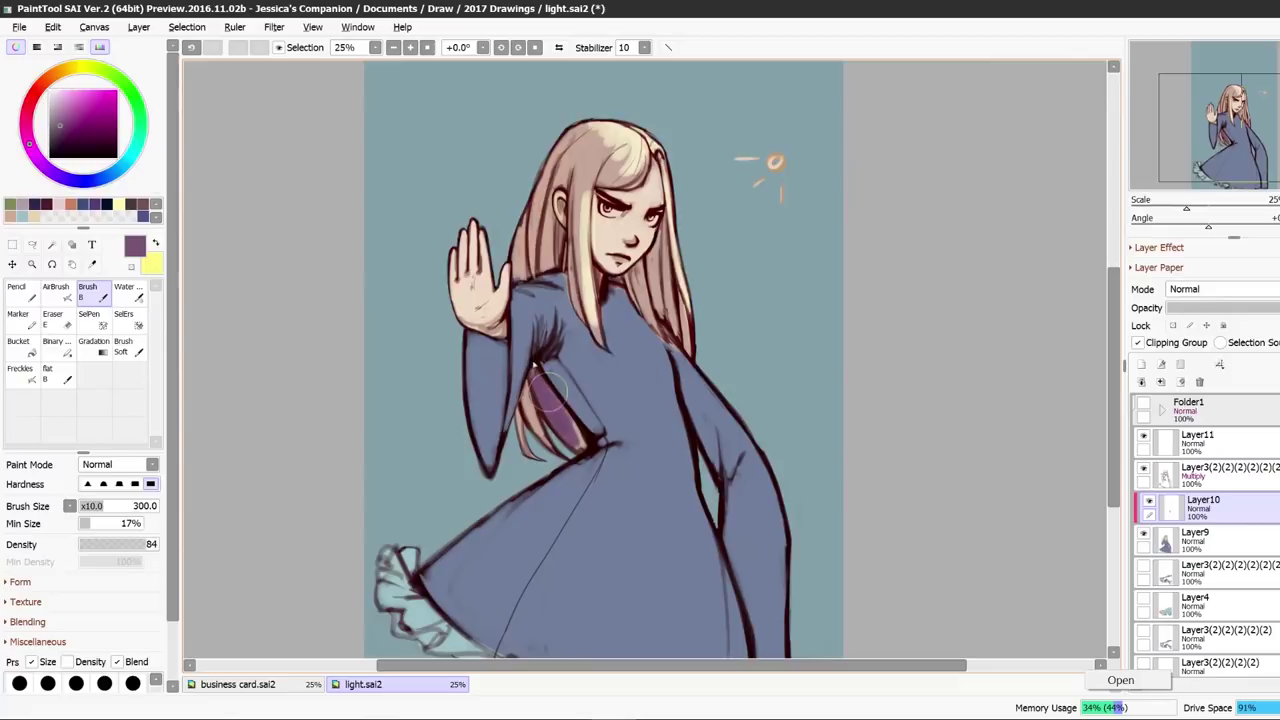
Paint reddish-mauve shadows on the hair strands behind the arm and on the hair at the back of the head.
right_click(549, 251)
mouse_move(62, 105)
left_mouse_down()
mouse_move(69, 113)
mouse_move(33, 98)
left_mouse_up()
mouse_move(546, 385)
left_mouse_down()
mouse_move(577, 440)
mouse_move(534, 426)
mouse_move(536, 400)
left_mouse_up()
mouse_move(548, 282)
left_mouse_down()
mouse_move(550, 222)
mouse_move(532, 237)
mouse_move(528, 213)
mouse_move(558, 148)
left_mouse_up()
left_click_drag(546, 216, 568, 270)
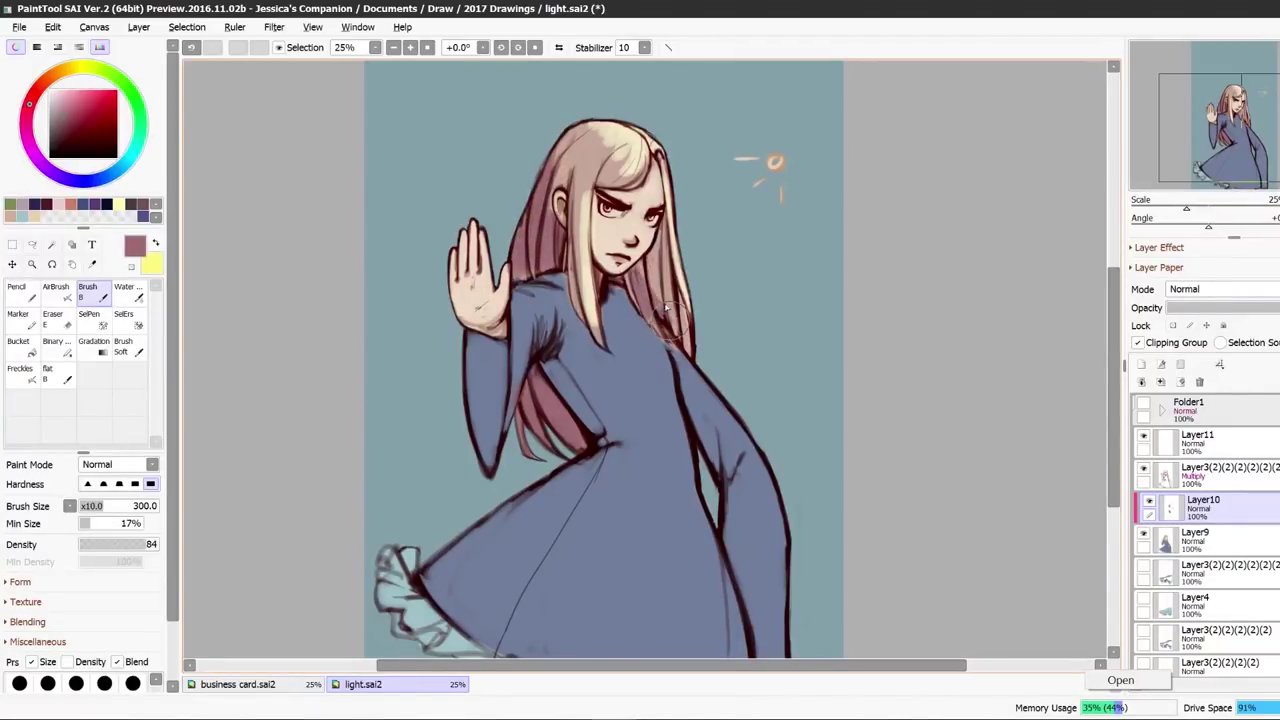
Blend the hair's light and shadow areas at the crown and side strands with sampled tones at brush size 80.
left_click(579, 143, "alt")
key("bracketleft")
key("bracketleft")
key("bracketleft")
key("bracketleft")
key("bracketleft")
key("bracketleft")
left_click(562, 162, "alt")
left_click(586, 166, "alt")
mouse_move(578, 168)
left_mouse_down()
mouse_move(584, 280)
mouse_move(536, 222)
left_mouse_up()
left_click(552, 190, "alt")
left_click_drag(677, 264, 688, 316)
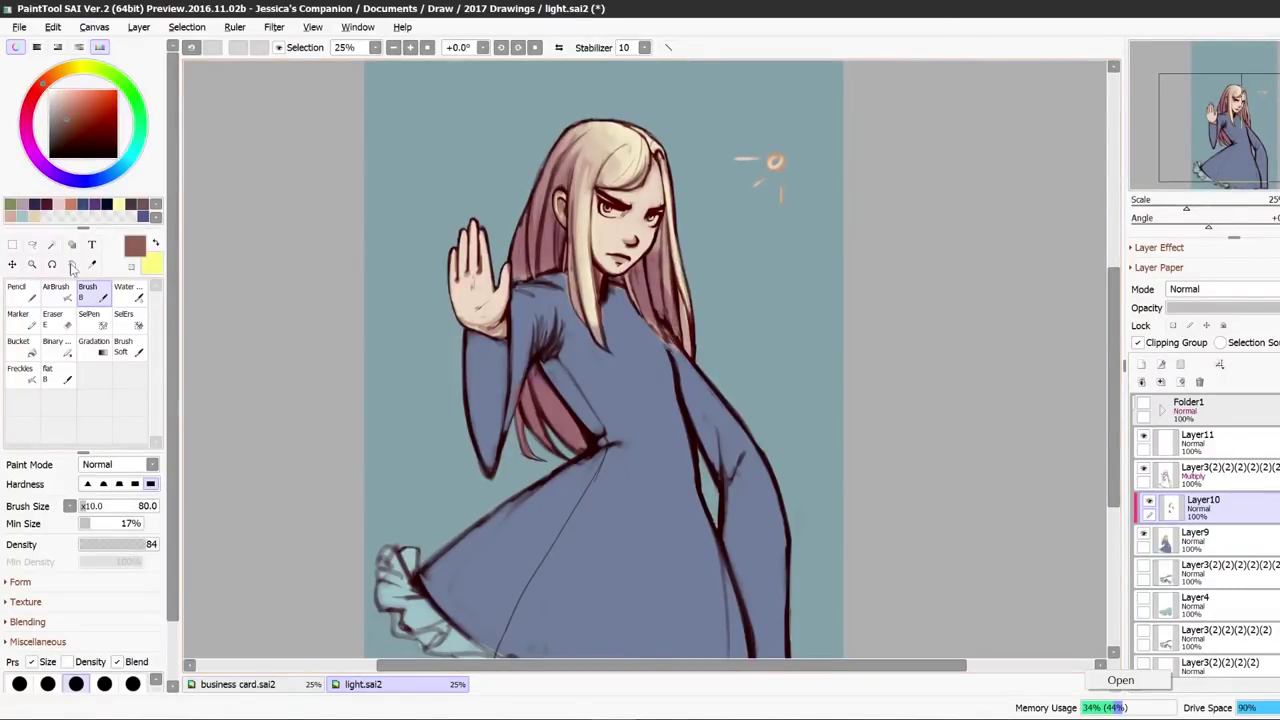
Tidy the flat colours on Layer9 with a smaller Eraser.
left_click(70, 318)
left_click(1163, 540)
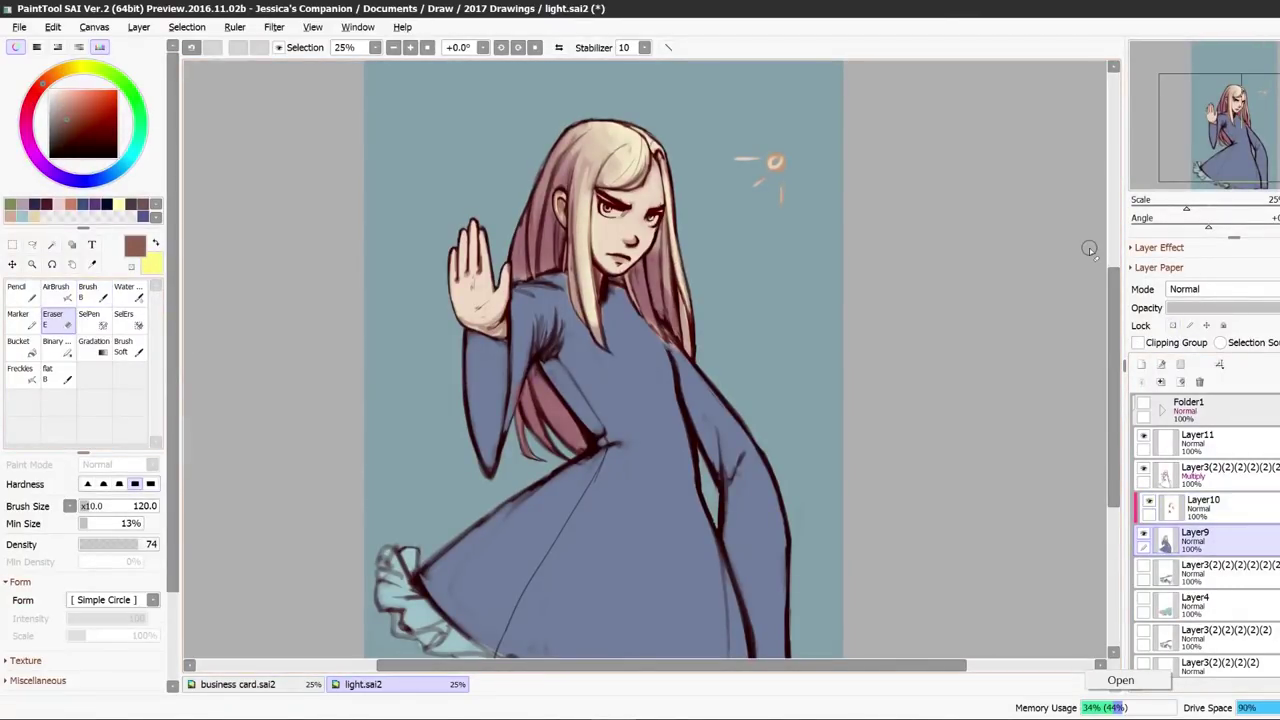
key("bracketleft")
key("bracketleft")
Refine the hair on Layer10 with a sampled light tan at brush size 50.
left_click(1210, 508)
key("b")
left_click(668, 338, "alt")
key("bracketleft")
key("bracketleft")
key("bracketleft")
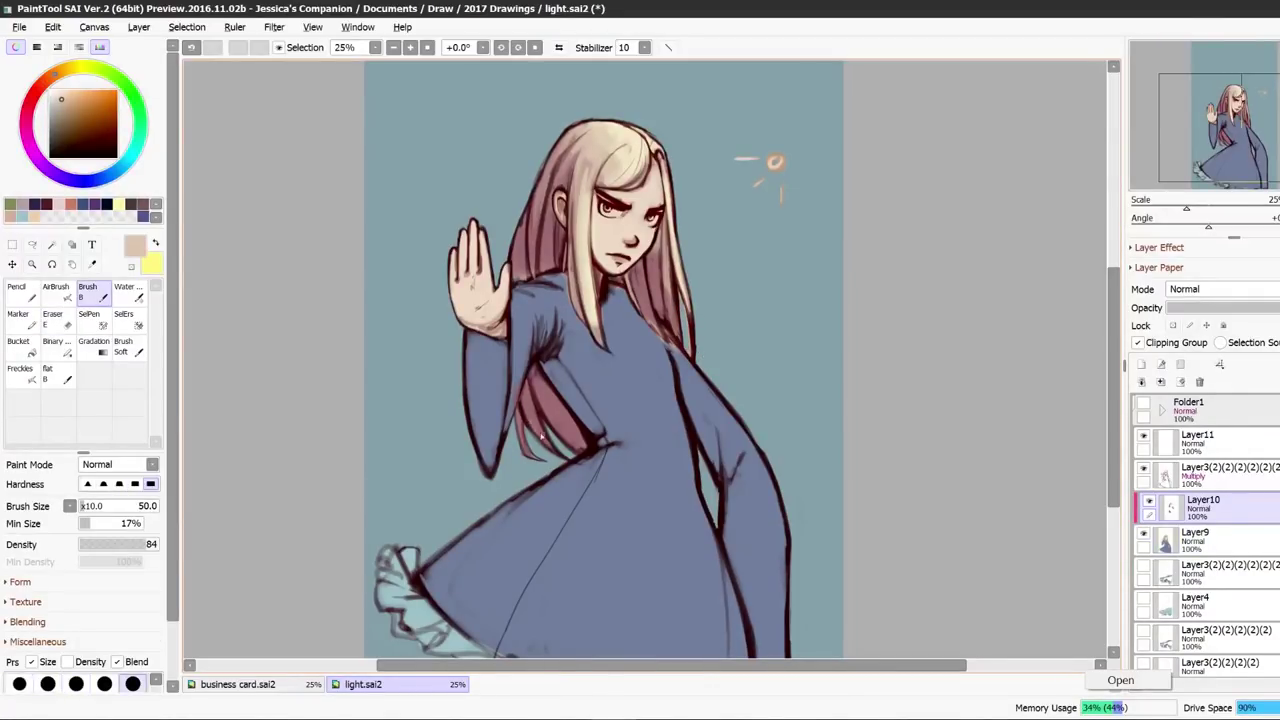
Add grey-blue reflected light based on the background colour to the hair behind the arm, blending it with sampled mauve.
left_click(398, 455, "alt")
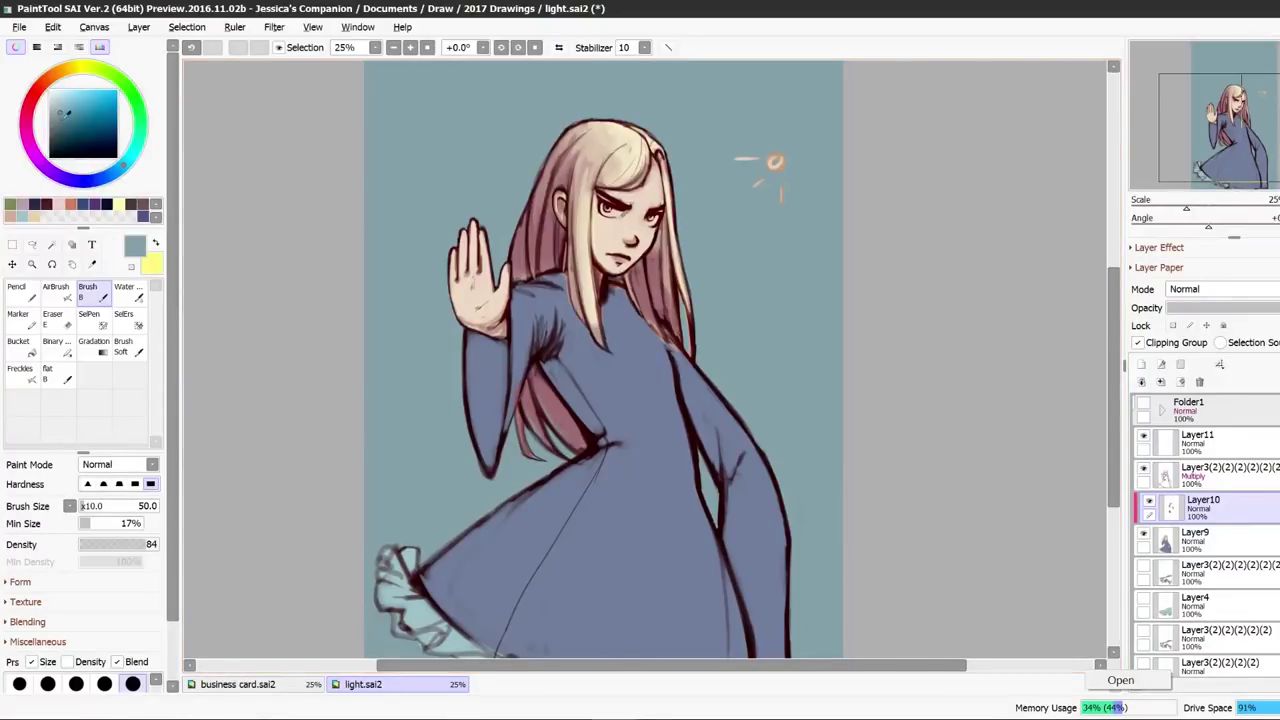
left_click_drag(62, 104, 56, 106)
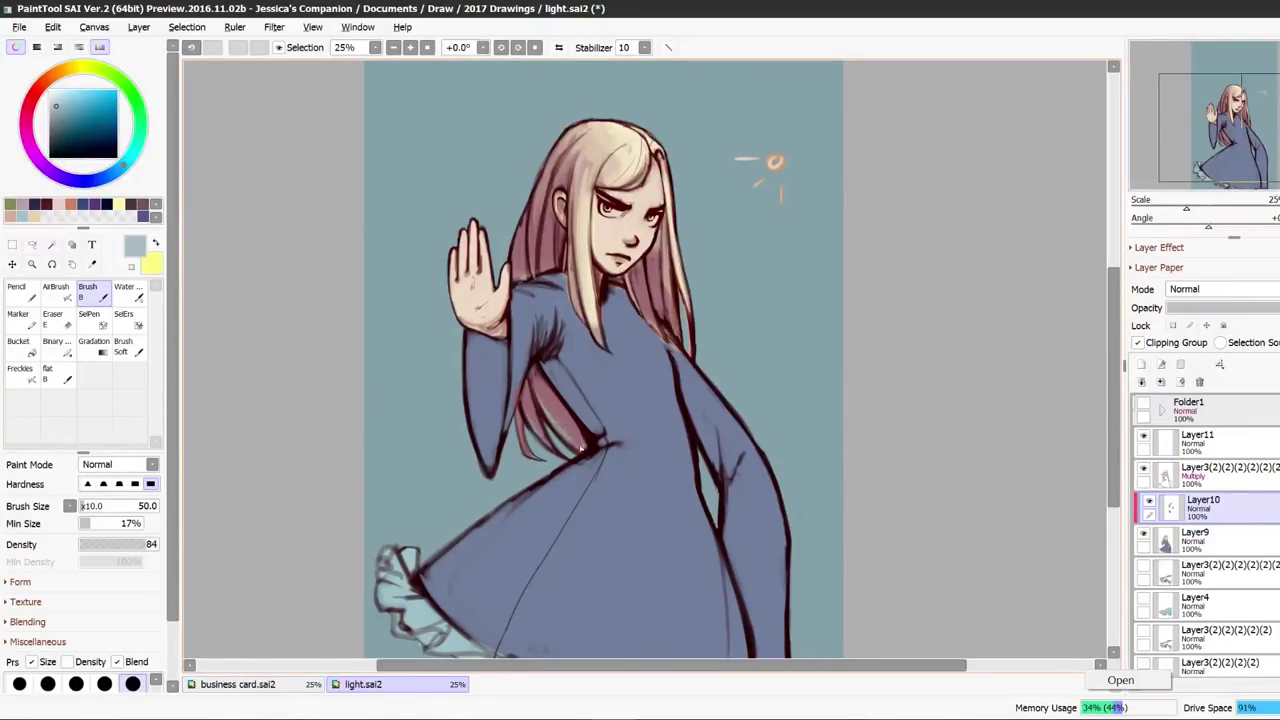
left_click(531, 438, "alt")
left_click(530, 410, "alt")
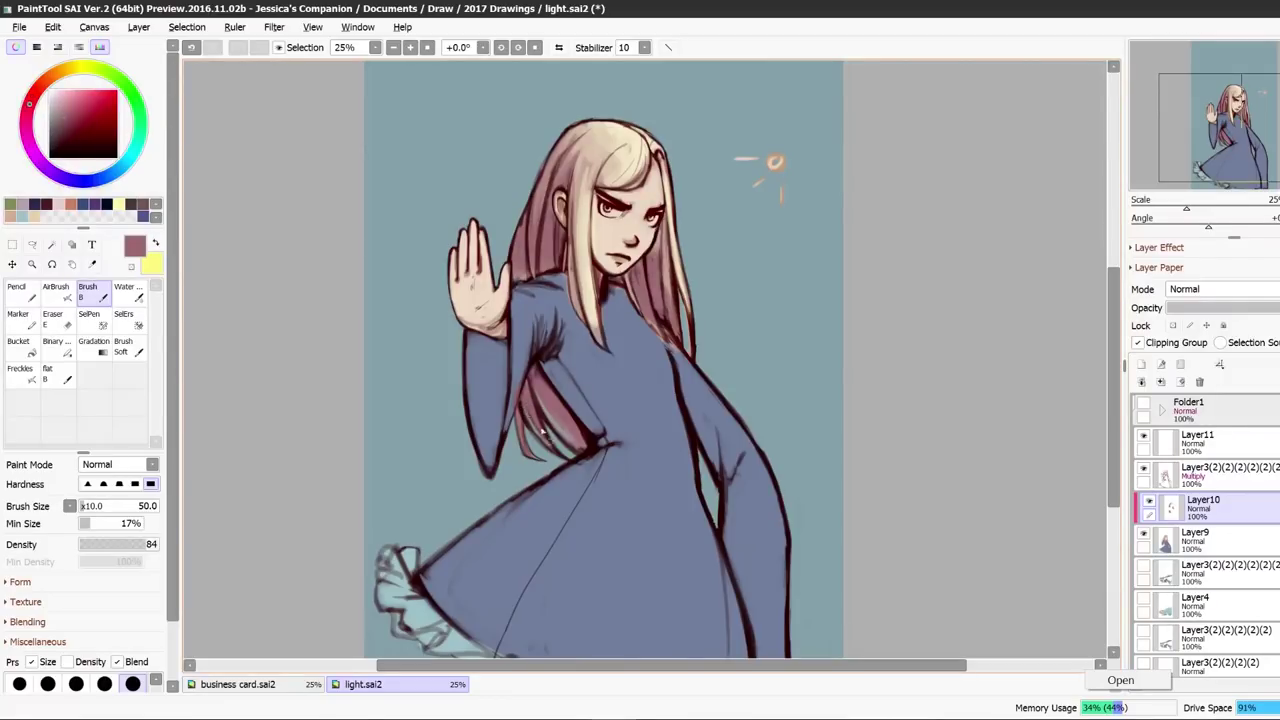
left_click(523, 403, "alt")
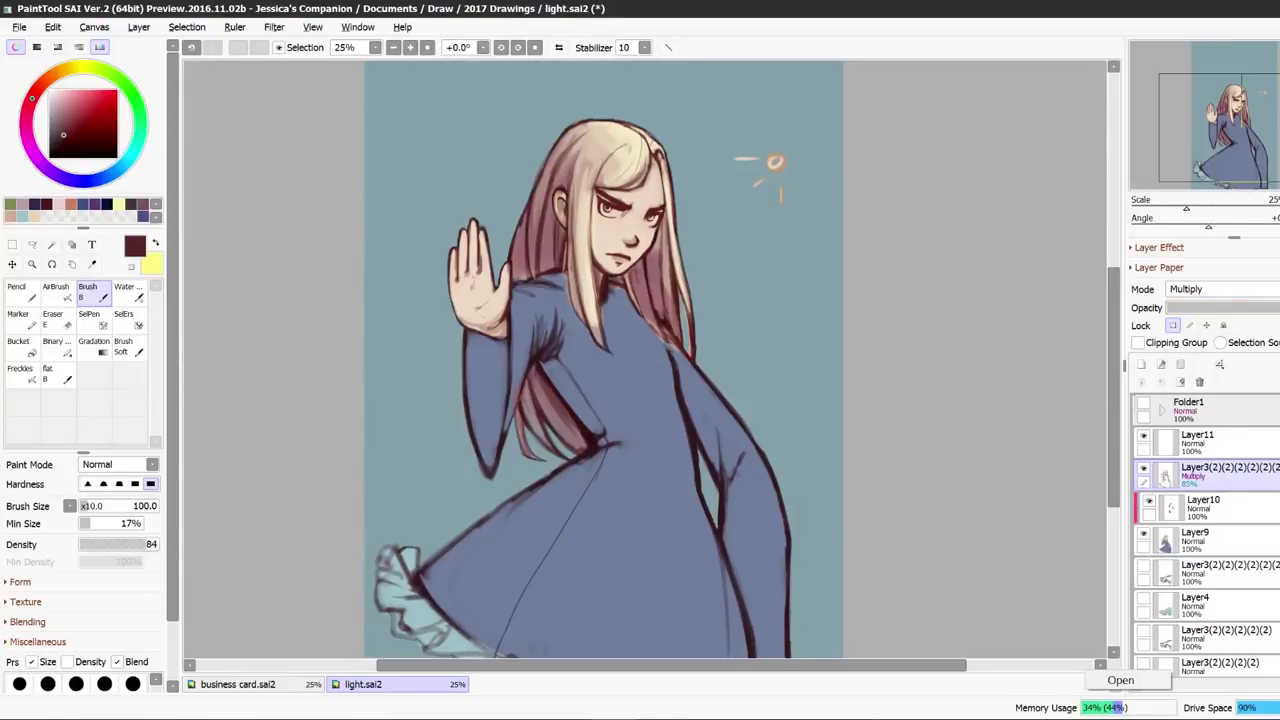
Refine the hair strand beside the face and the crown on Layer10 with sampled tan, cream and mauve tones.
left_click(1170, 506)
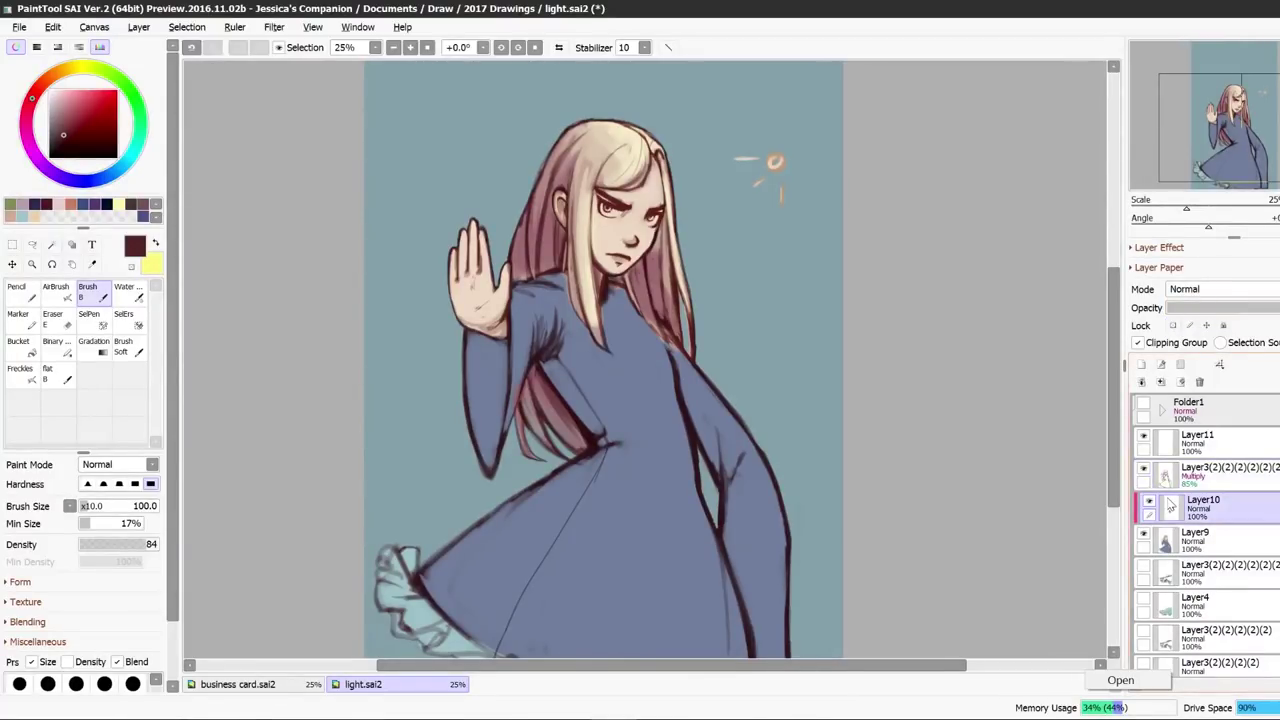
right_click(664, 228)
left_click_drag(664, 228, 665, 318)
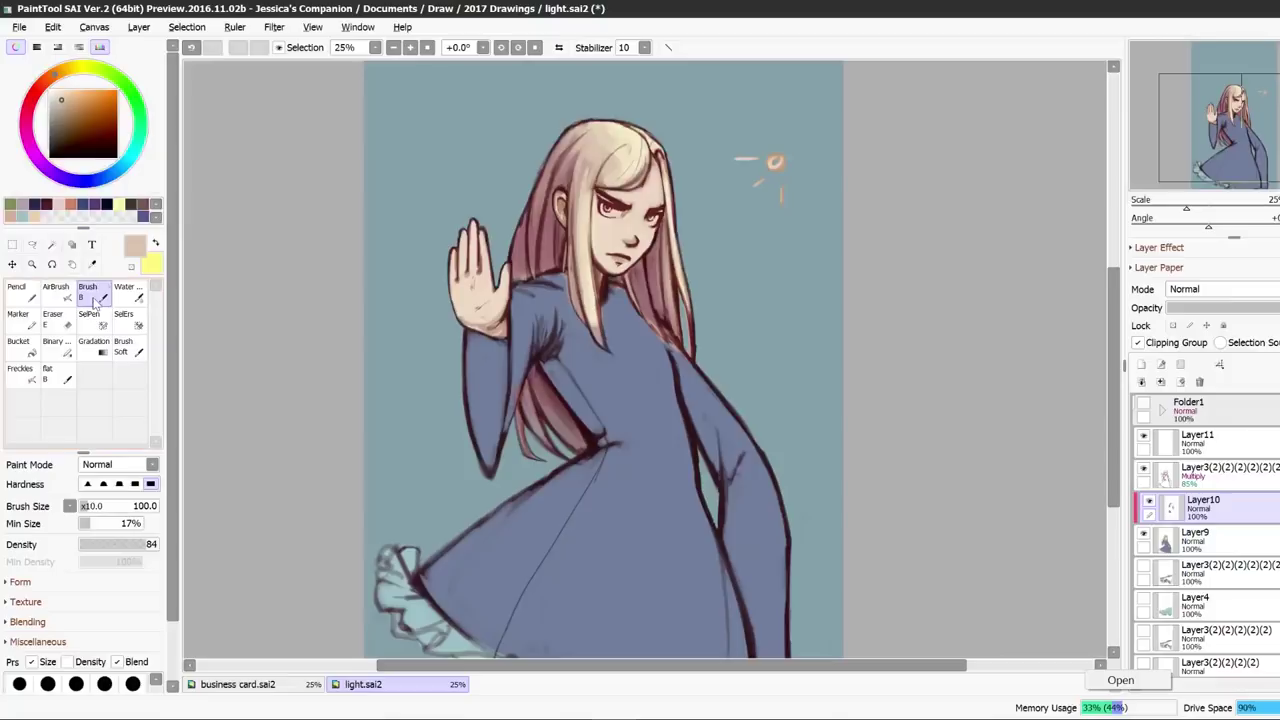
left_click(619, 131, "alt")
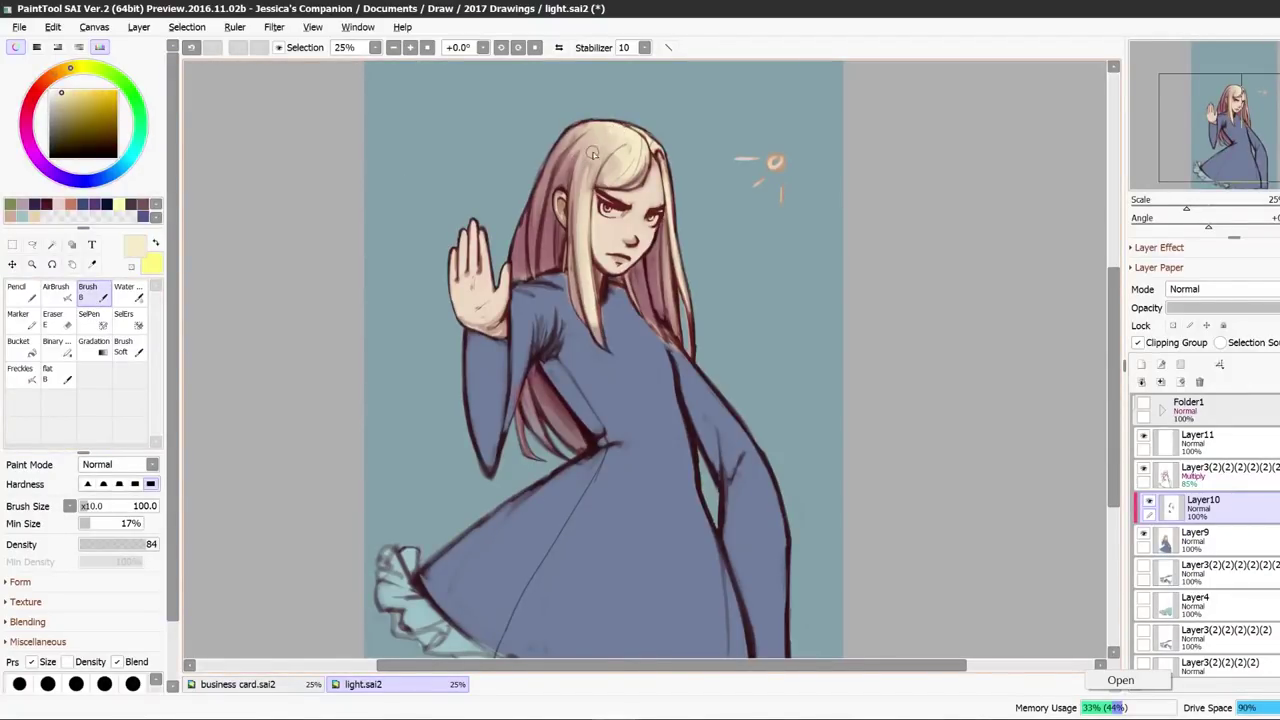
left_click(591, 150, "alt")
left_click(567, 176, "alt")
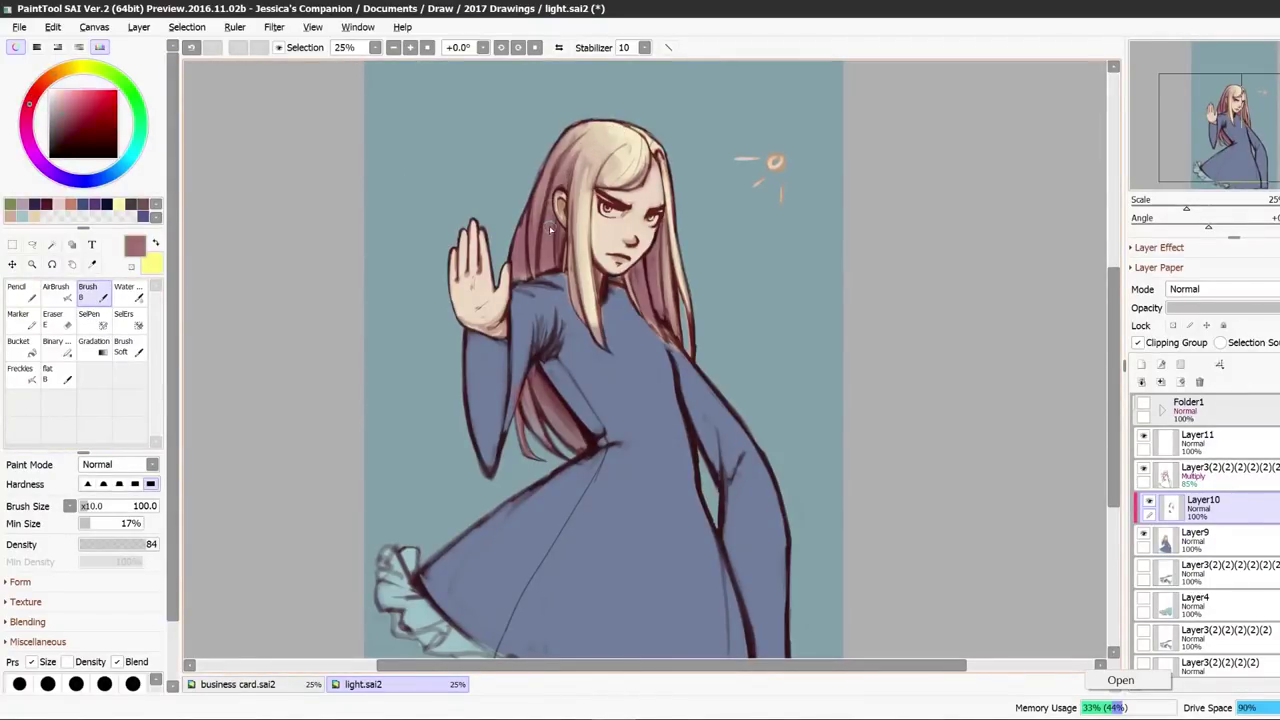
Smooth the transition from light to shadow at the crown with sampled cream, tan and mauve, checking the mirrored canvas.
left_click(629, 140, "alt")
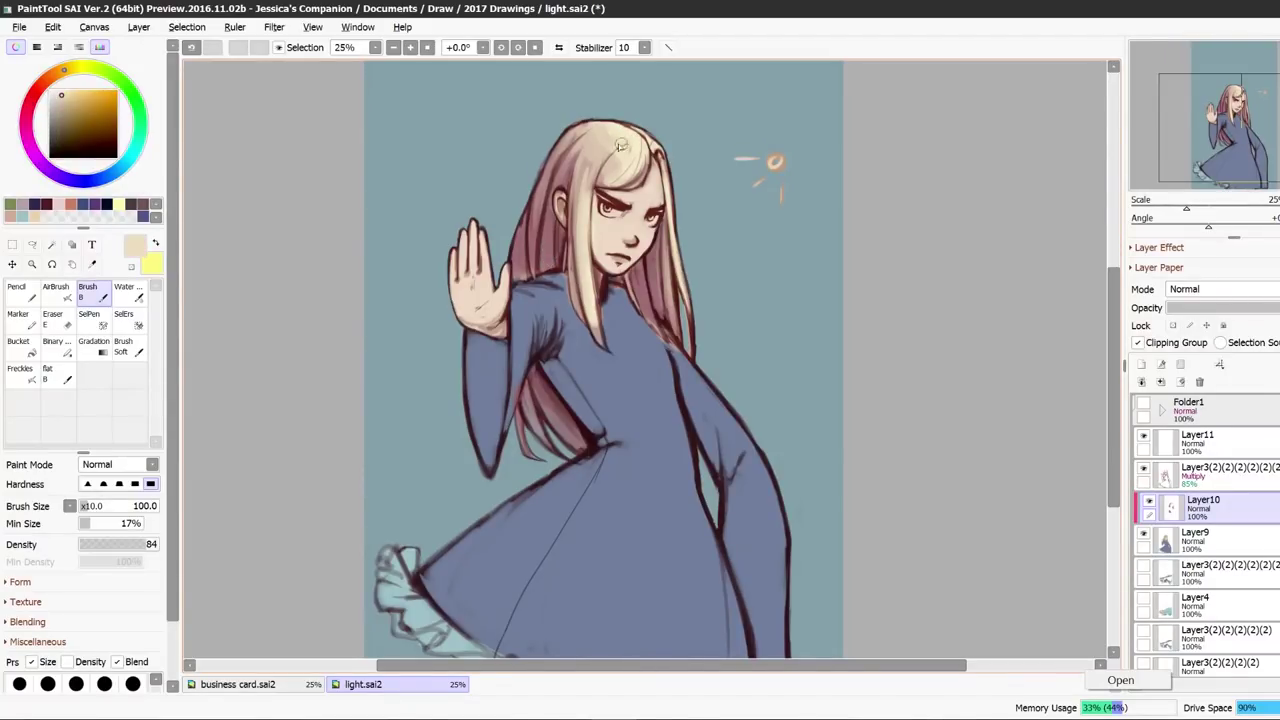
left_click(597, 163, "alt")
left_click(573, 252, "alt")
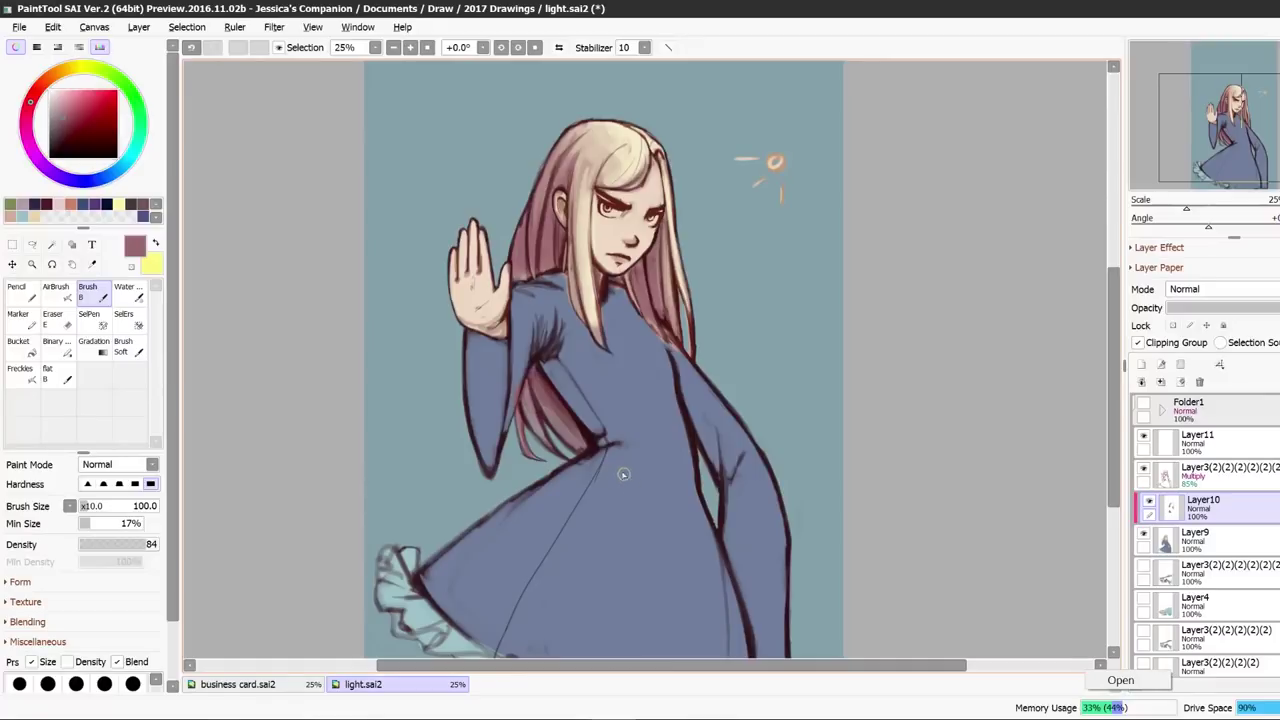
left_click(591, 159, "alt")
left_click(557, 47)
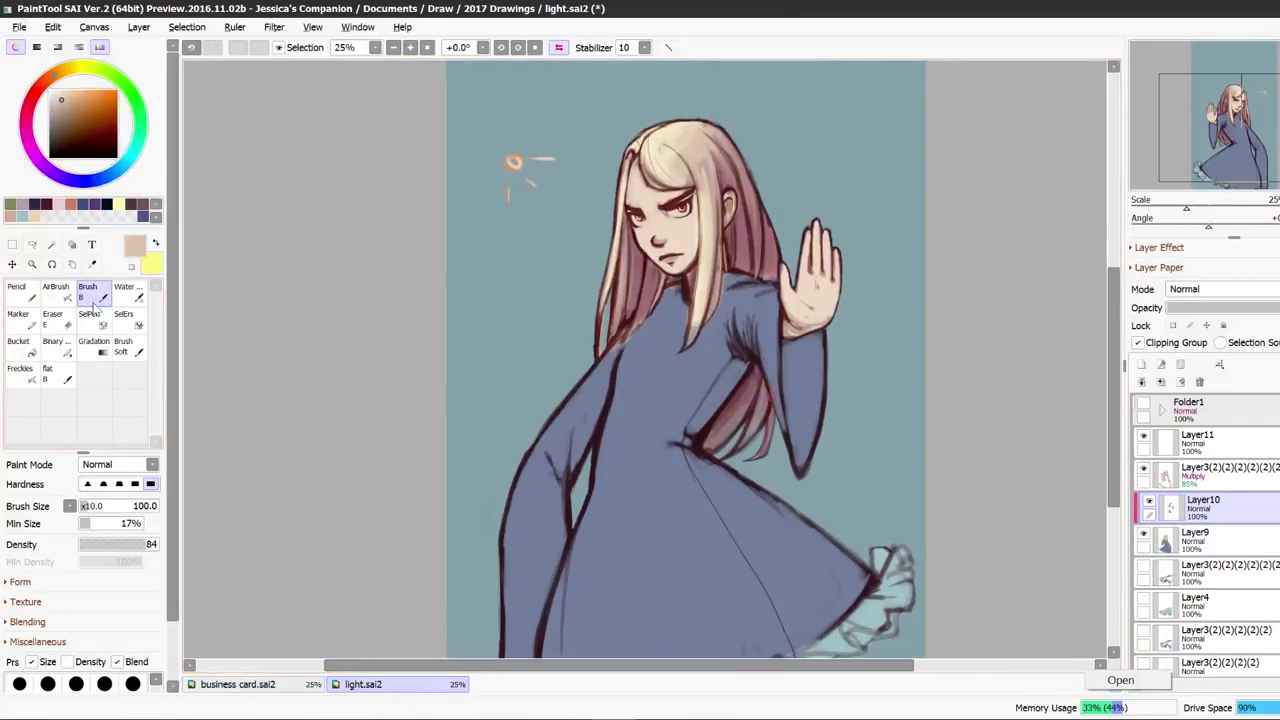
left_click(701, 155, "alt")
left_click(559, 47)
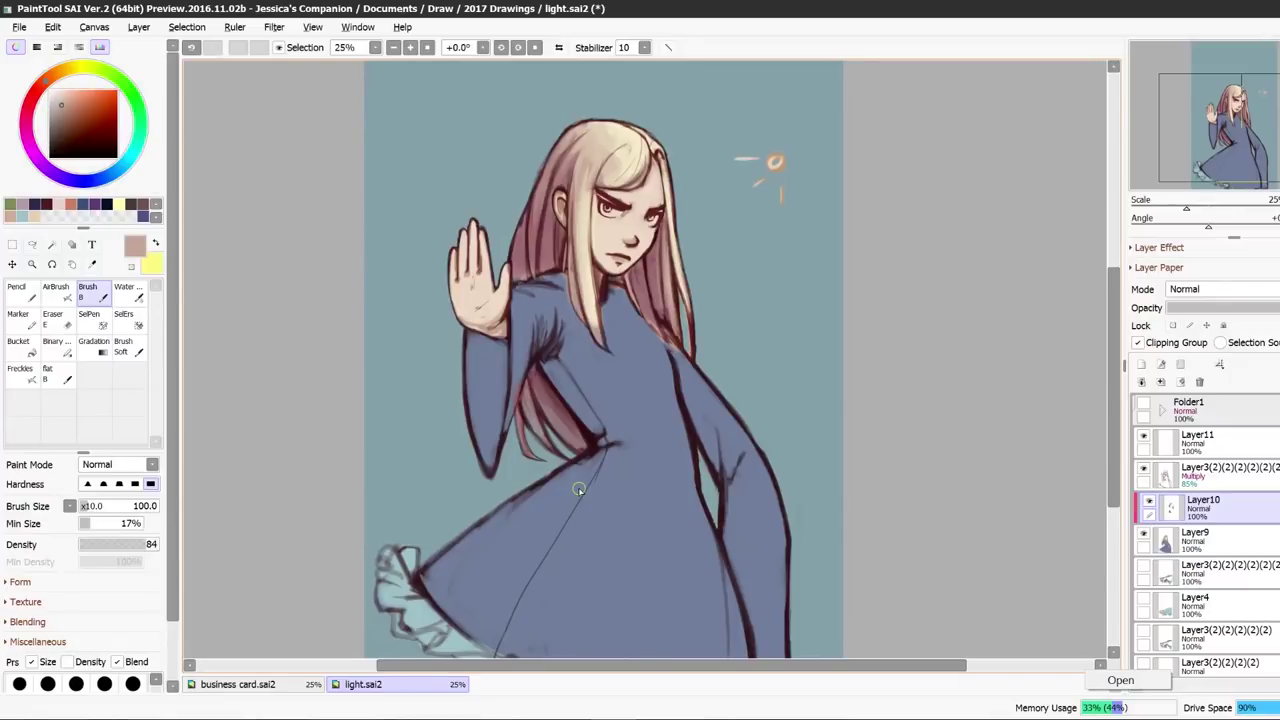
Blend grey-mauve reflected light into the hair behind the raised arm using tones sampled from nearby strands.
left_click(530, 400, "alt")
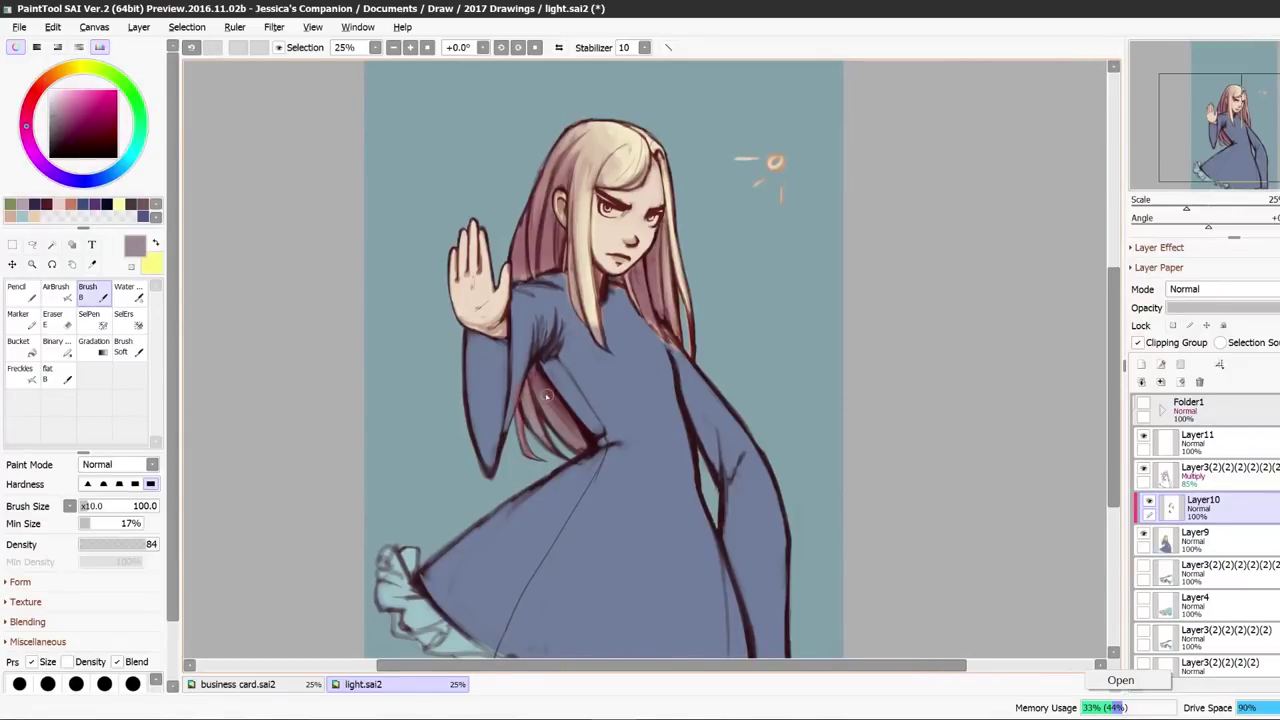
left_click(561, 425, "alt")
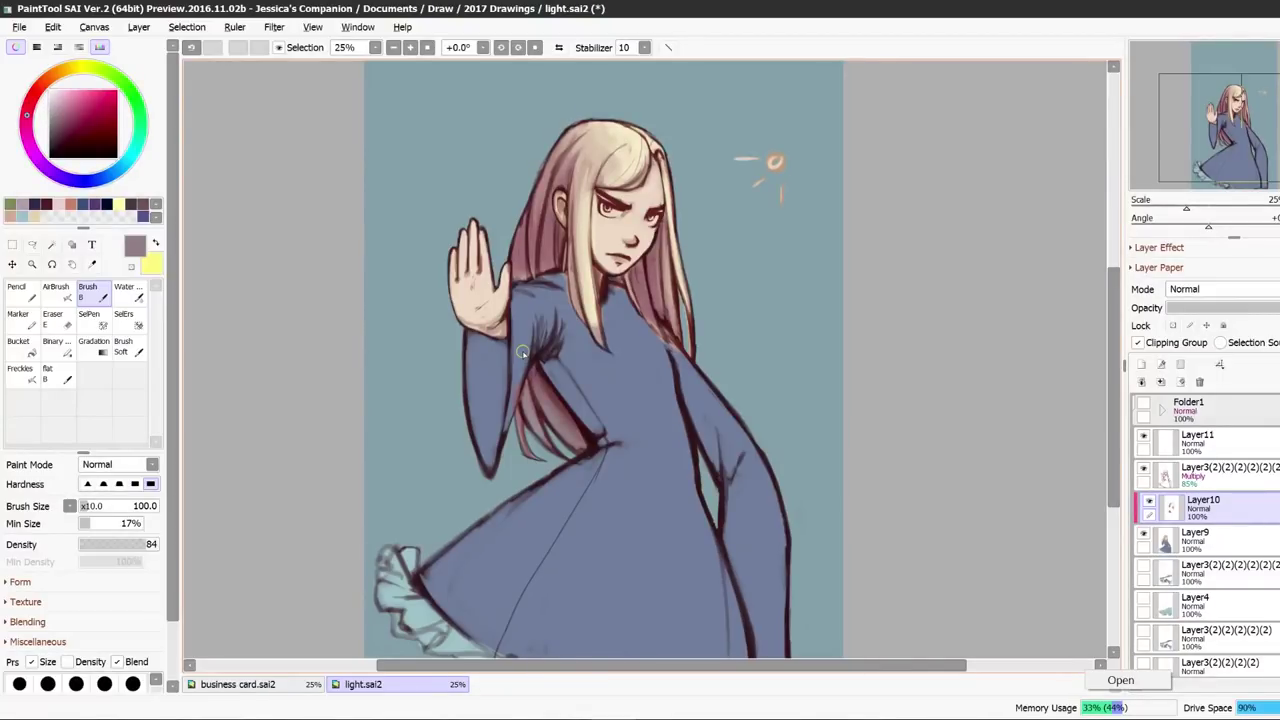
left_click(529, 412, "alt")
left_click(551, 396, "alt")
mouse_move(552, 398)
left_mouse_down()
mouse_move(586, 438)
mouse_move(577, 428)
left_mouse_up()
left_click(545, 405, "alt")
left_click(546, 386, "alt")
left_click(524, 404, "alt")
Check the mirrored canvas and refine the shadowed hair beside the neck and behind the arm with sampled mauve and grey-mauve.
left_click(560, 47)
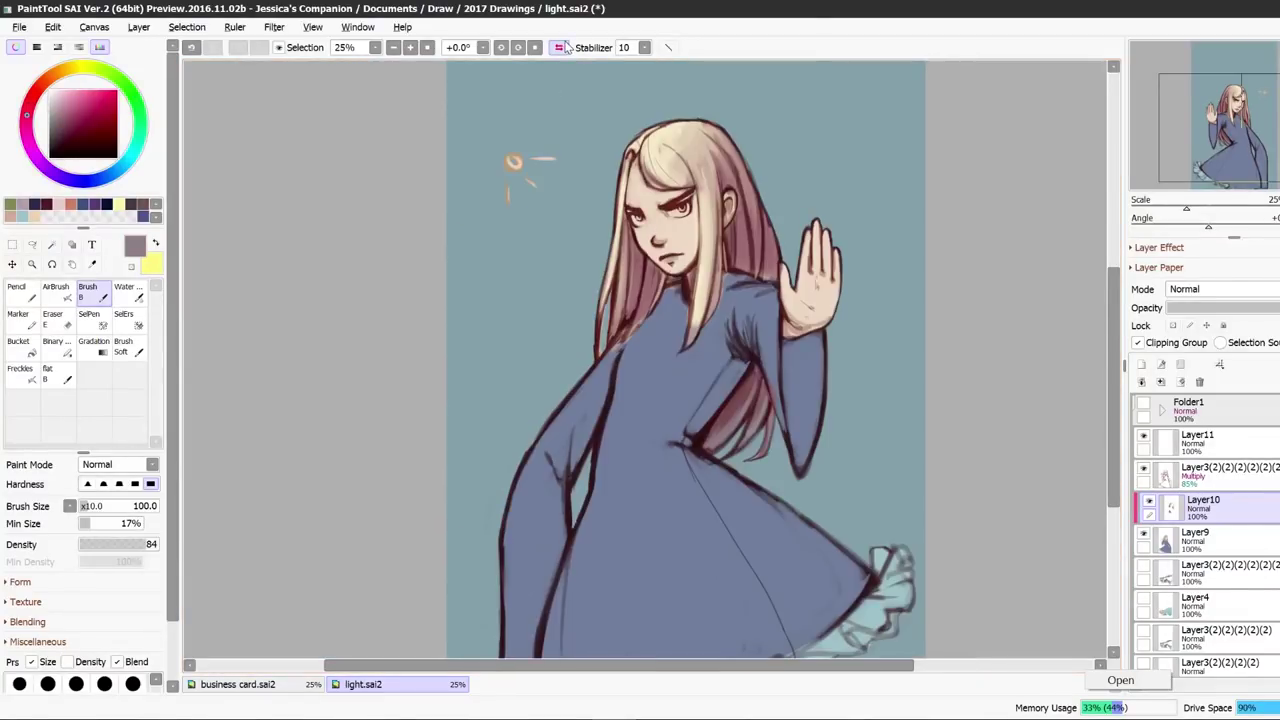
left_click(560, 47)
left_click(555, 422, "alt")
left_click_drag(627, 279, 655, 327)
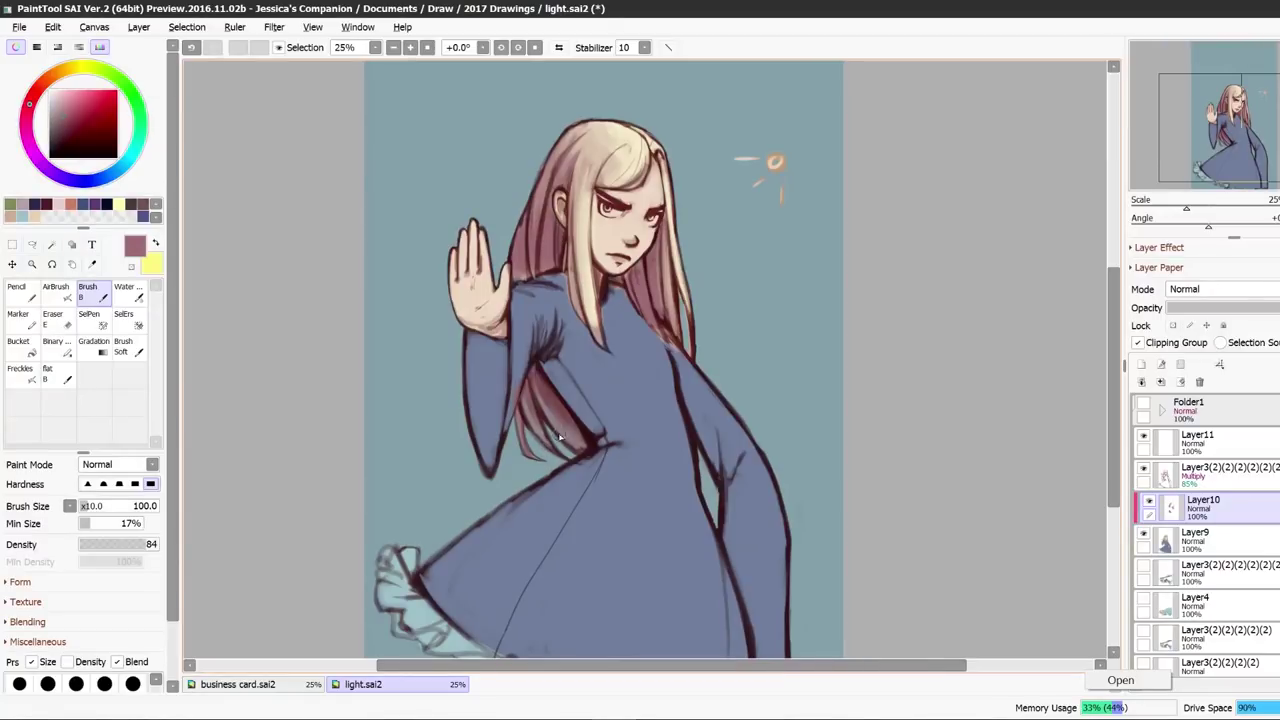
left_click(32, 264)
left_click(532, 433)
left_click(532, 433)
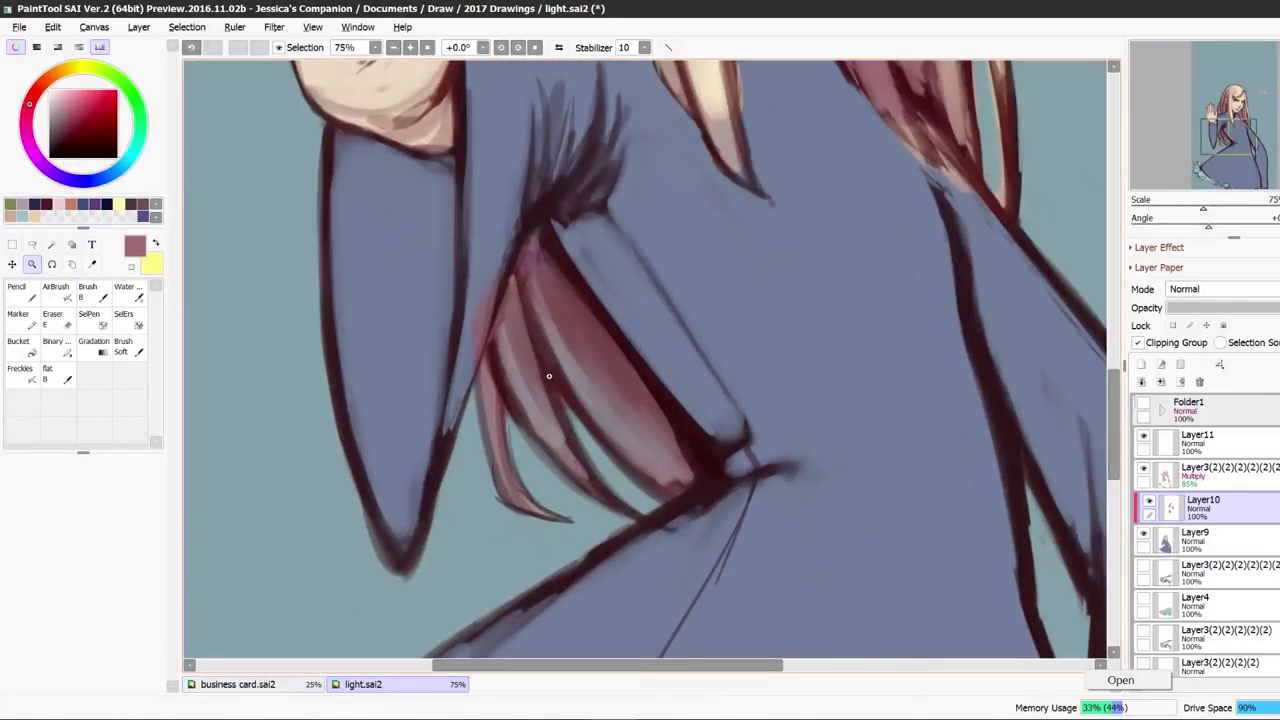
key("b")
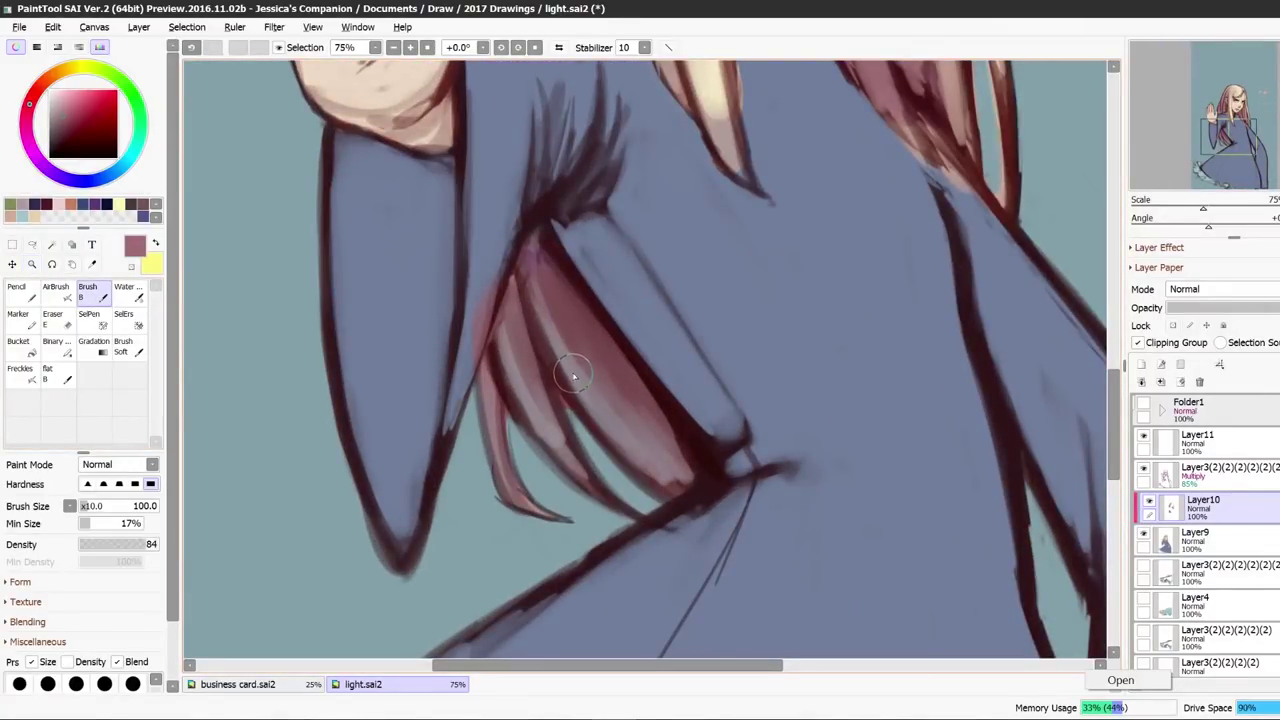
left_click(570, 365, "alt")
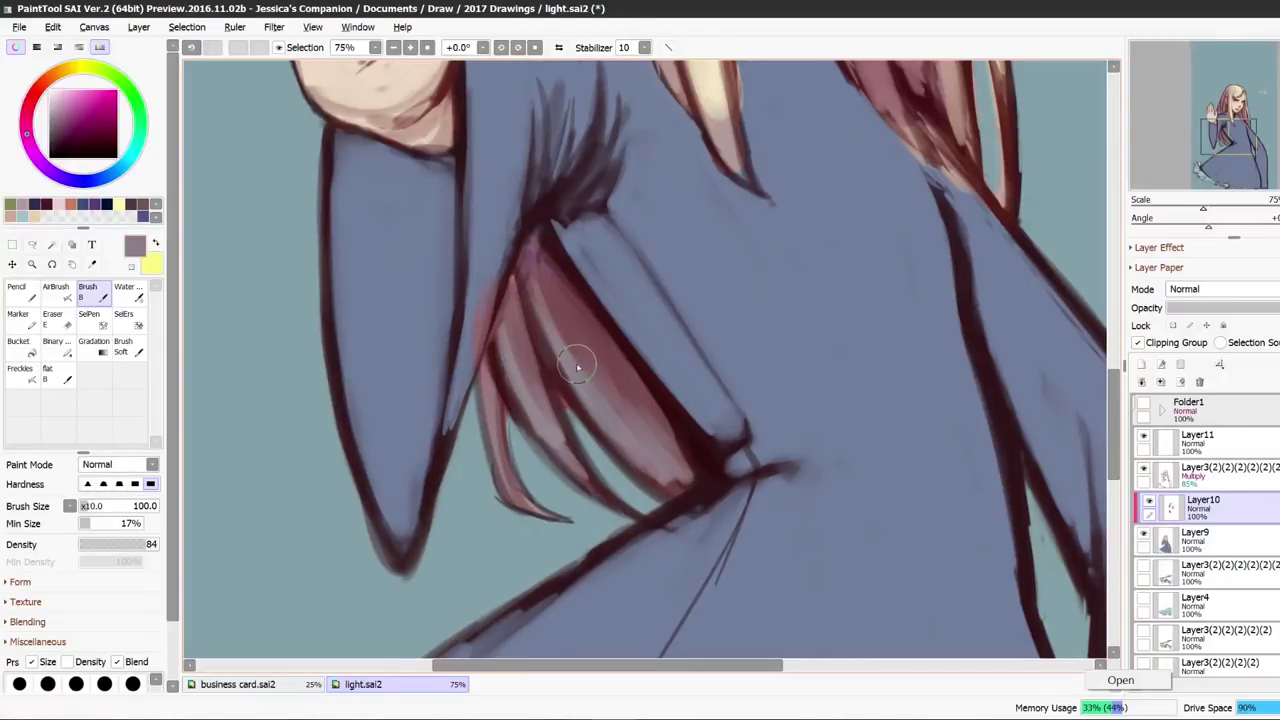
Lay a pale blue-grey base over both eyes at brush size 50.
left_click(32, 264)
right_click(590, 400)
right_click(590, 400)
key("b")
key("bracketleft")
key("bracketleft")
key("bracketleft")
left_click(620, 240, "alt")
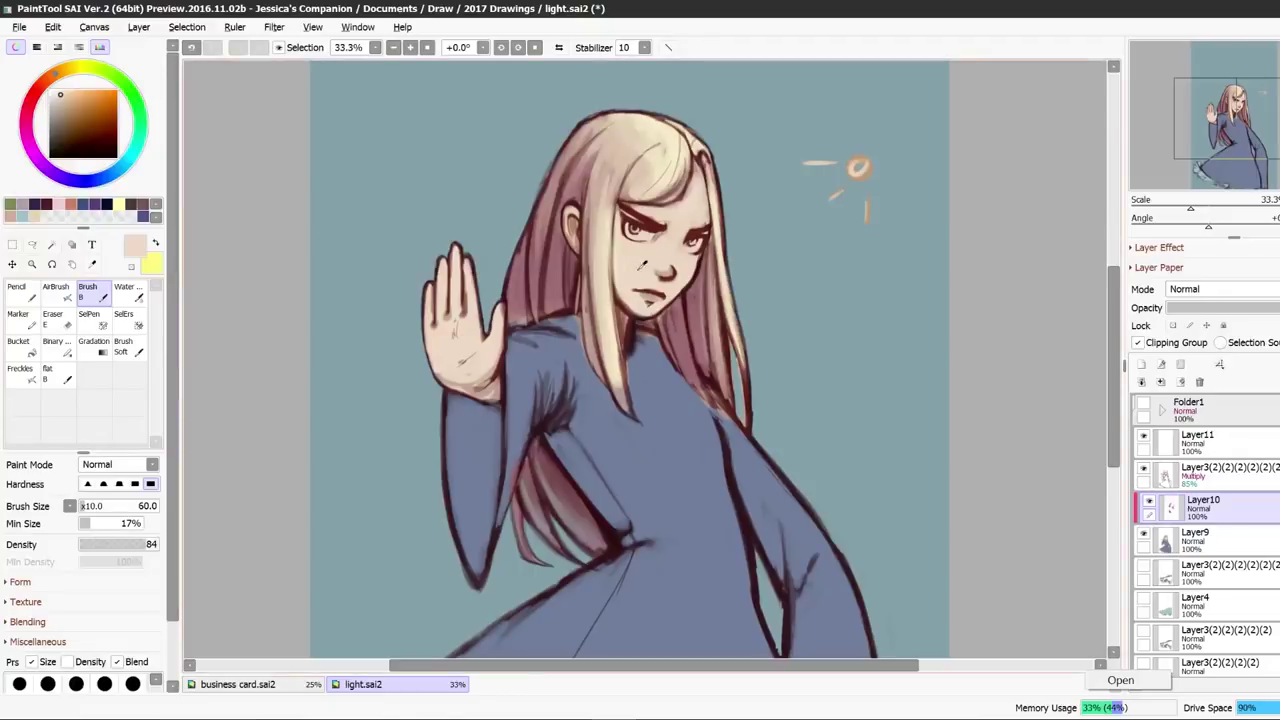
key("bracketleft")
left_click(640, 235, "alt")
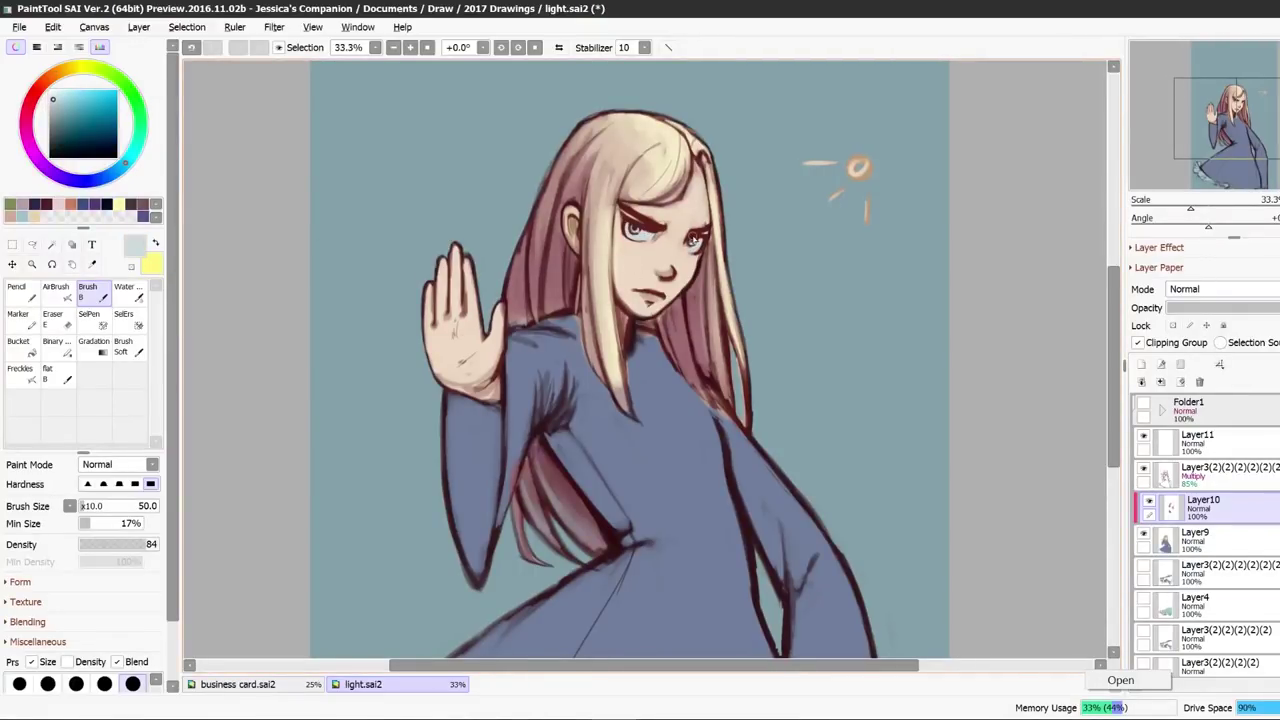
Shade both eyes with grey-blue, then brush a lighter blue-grey over the eye whites.
left_click(32, 265)
left_click(664, 197)
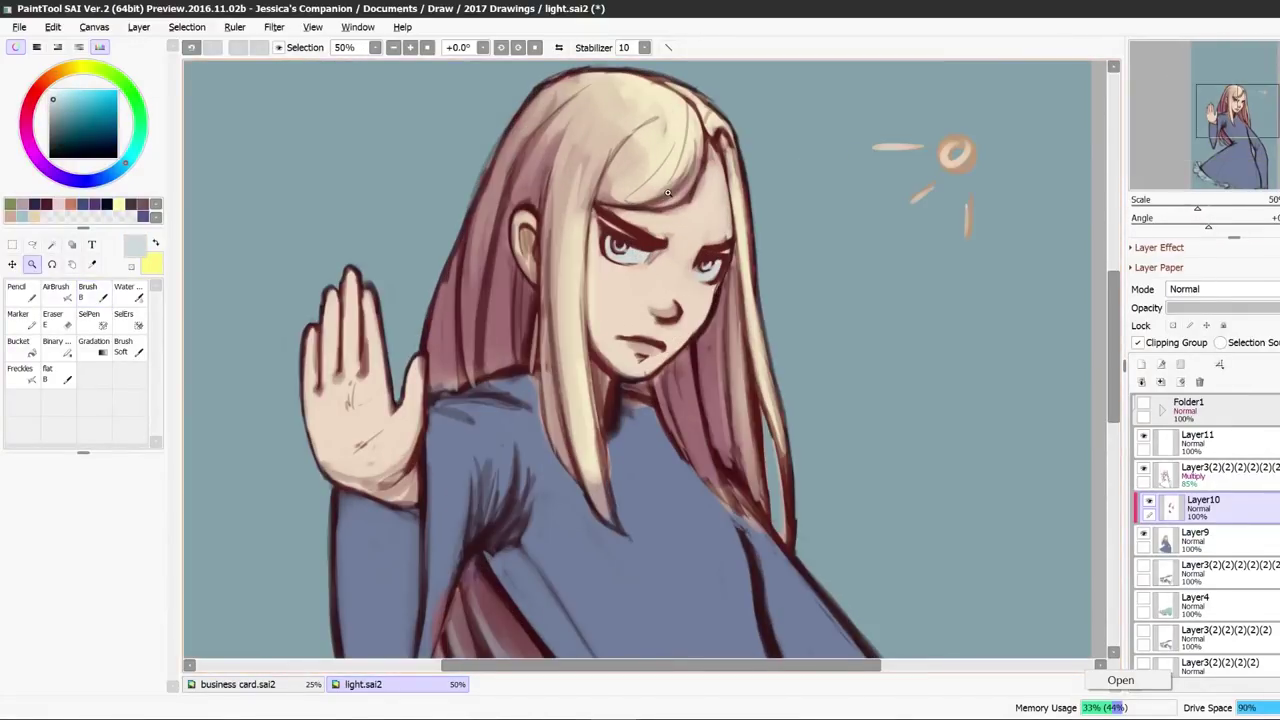
left_click(634, 255)
key("b")
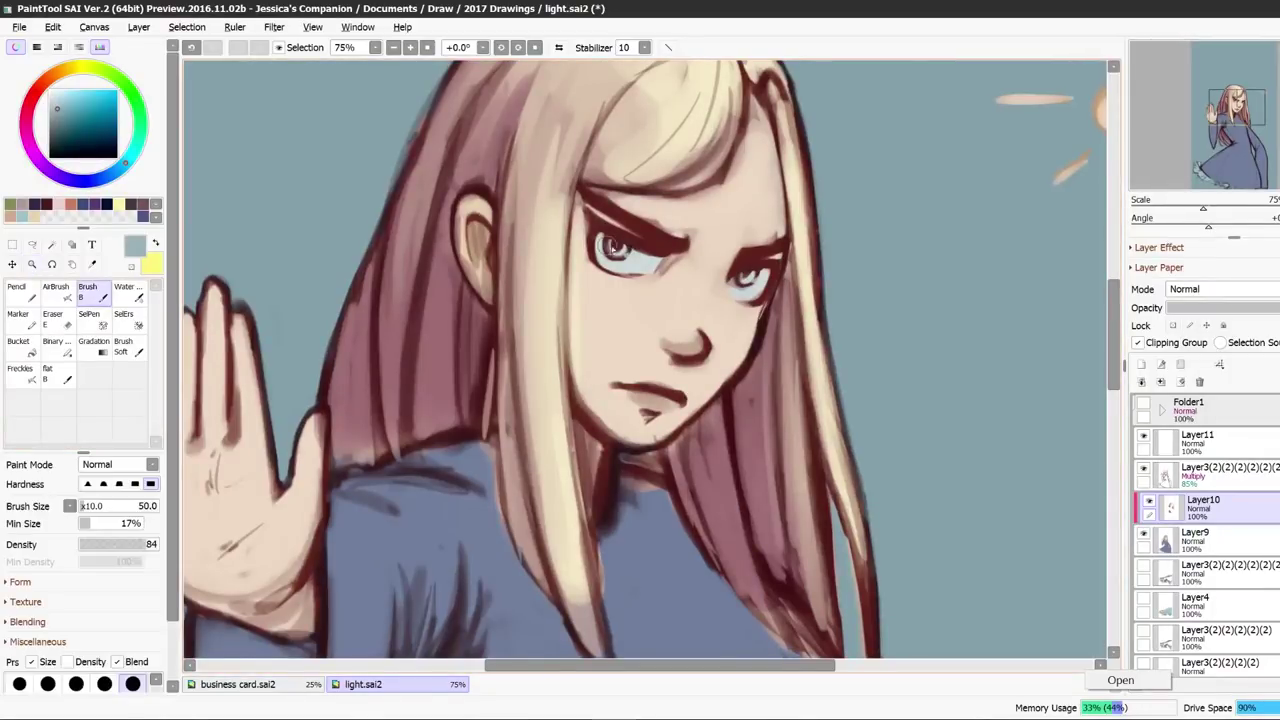
left_click_drag(733, 284, 764, 275)
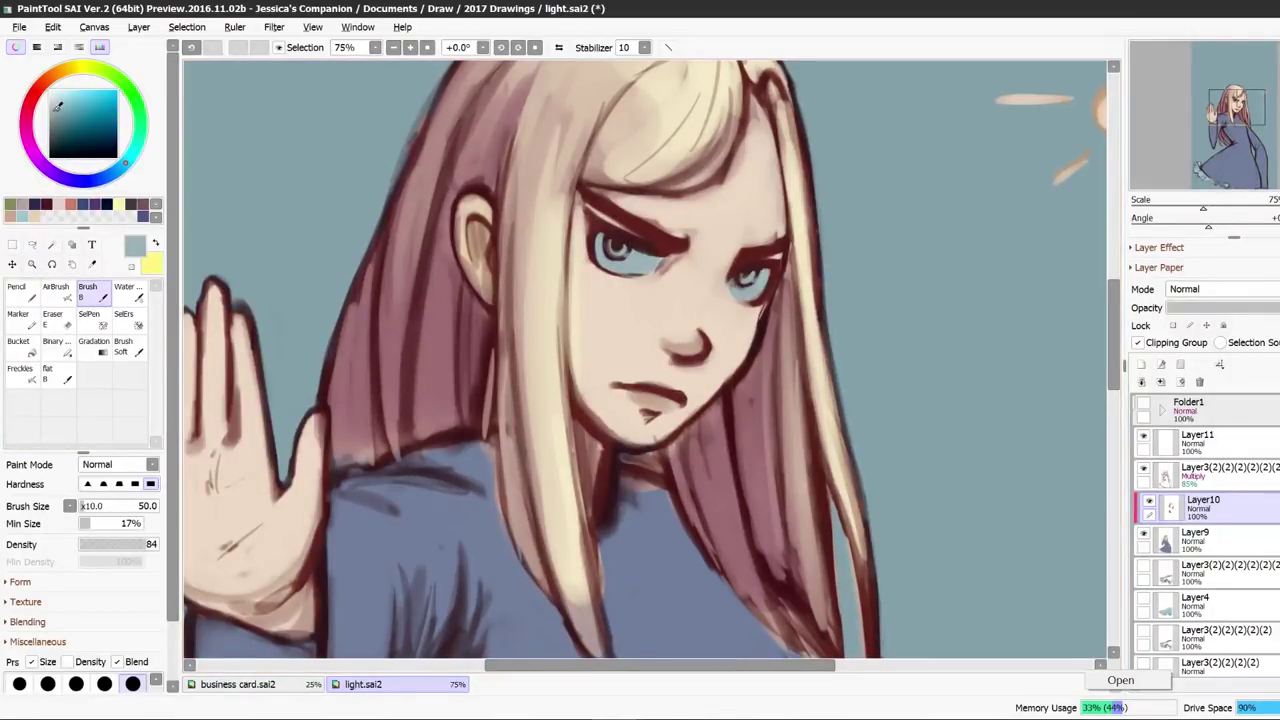
mouse_move(604, 248)
left_mouse_down()
mouse_move(638, 267)
mouse_move(654, 260)
left_mouse_up()
left_click_drag(736, 286, 763, 280)
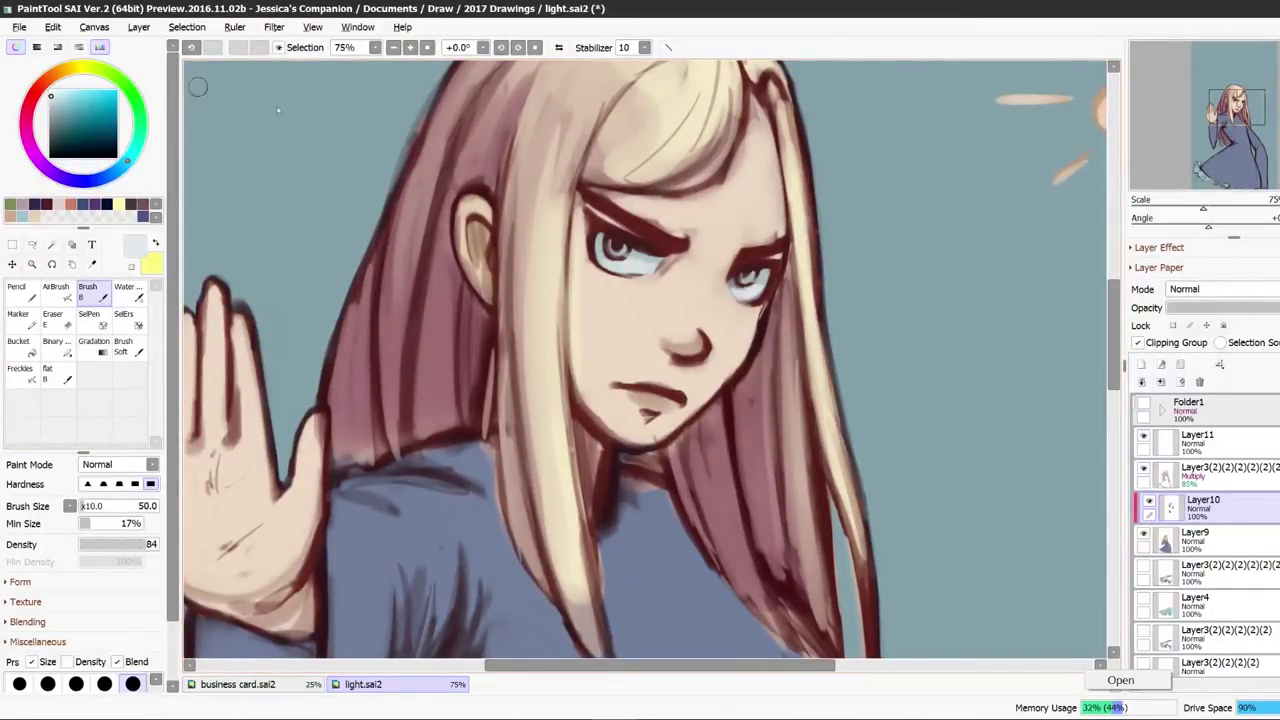
Blend pale blue-grey and darker grey-blue shading into the upper part of both eyes.
mouse_move(628, 262)
left_mouse_down()
mouse_move(604, 250)
mouse_move(637, 252)
left_mouse_up()
right_click(601, 243)
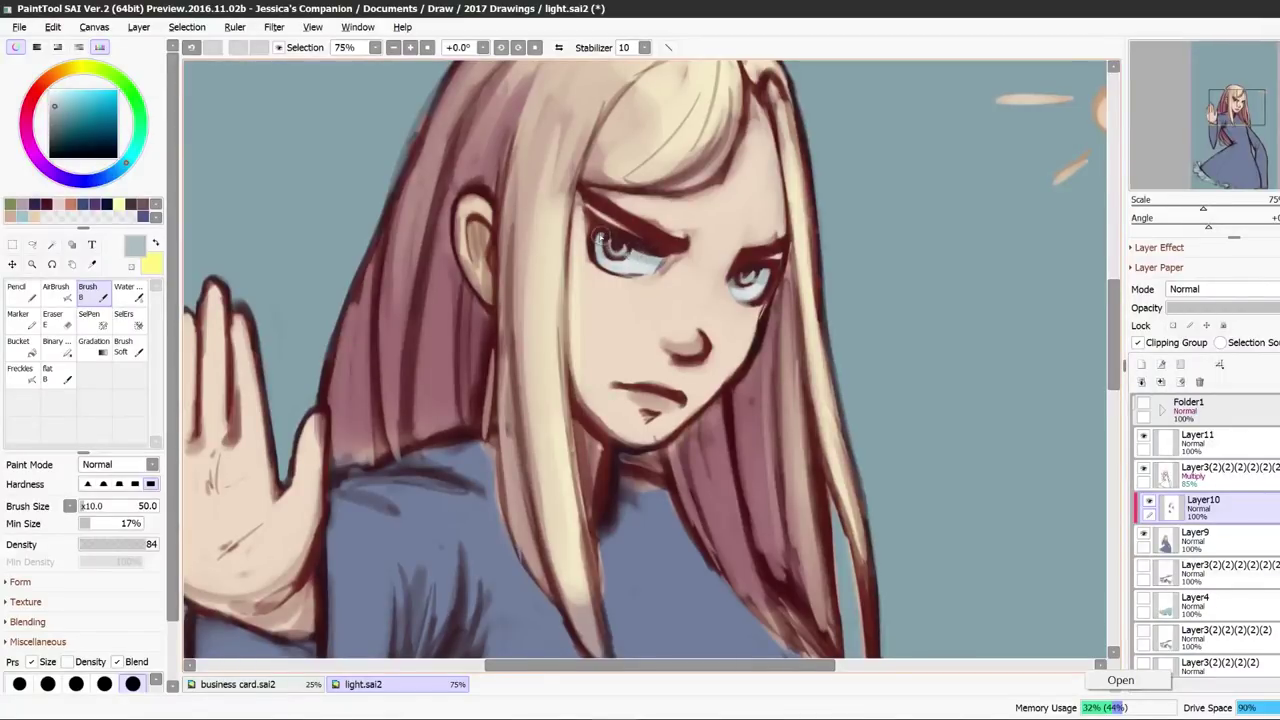
left_click_drag(764, 270, 748, 279)
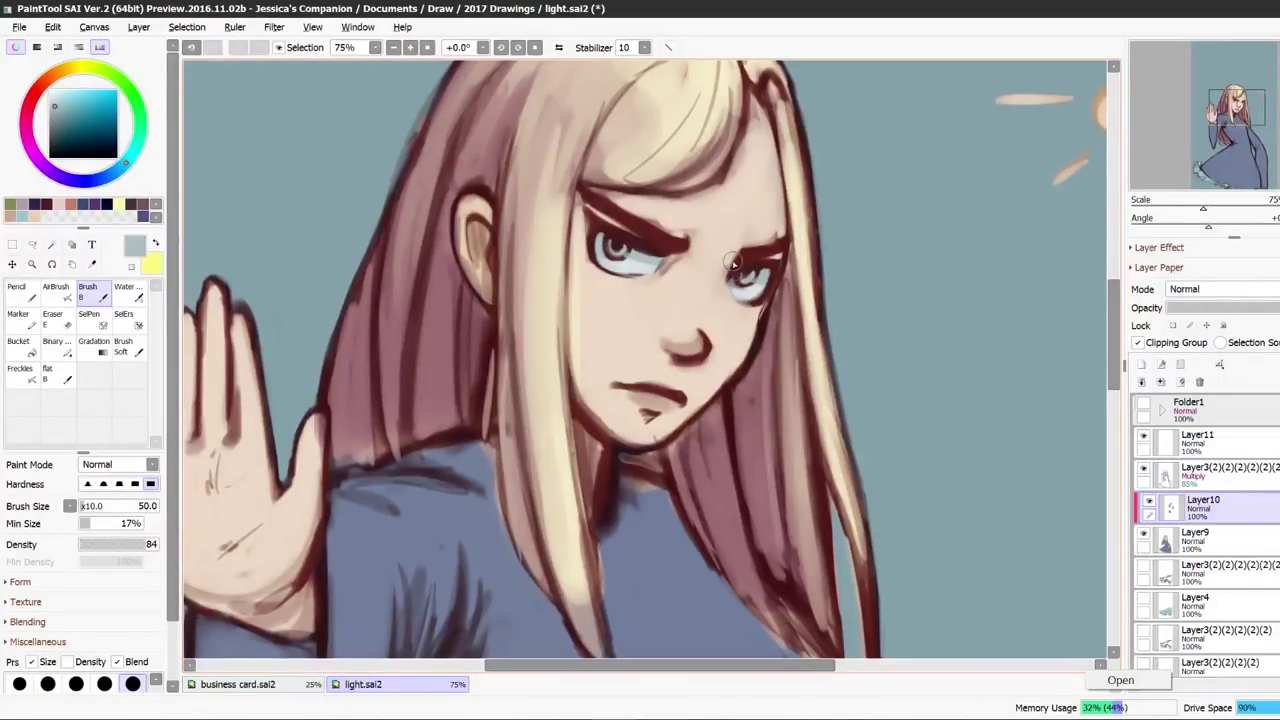
Brighten the eye whites with white at brush size 30, working on the mirrored canvas as well.
right_click(632, 262)
left_click(49, 91)
key("bracketleft")
key("bracketleft")
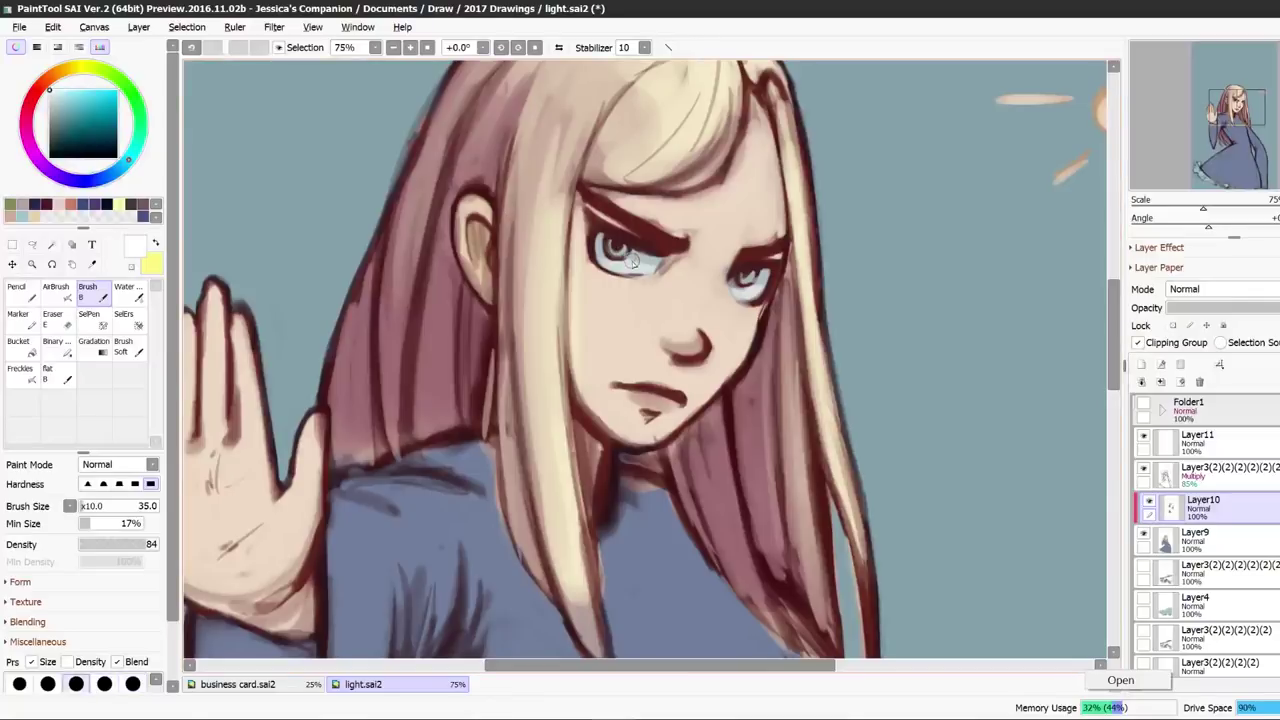
key("bracketleft")
left_click_drag(632, 268, 641, 262)
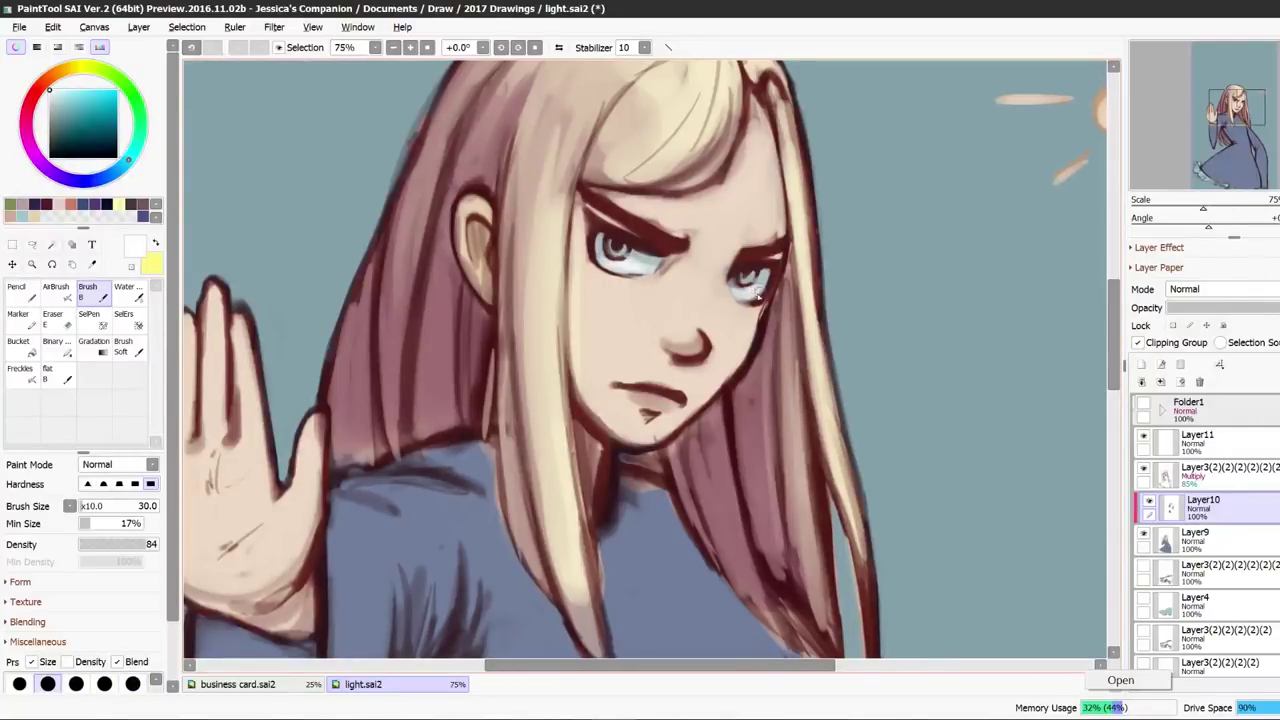
key("h")
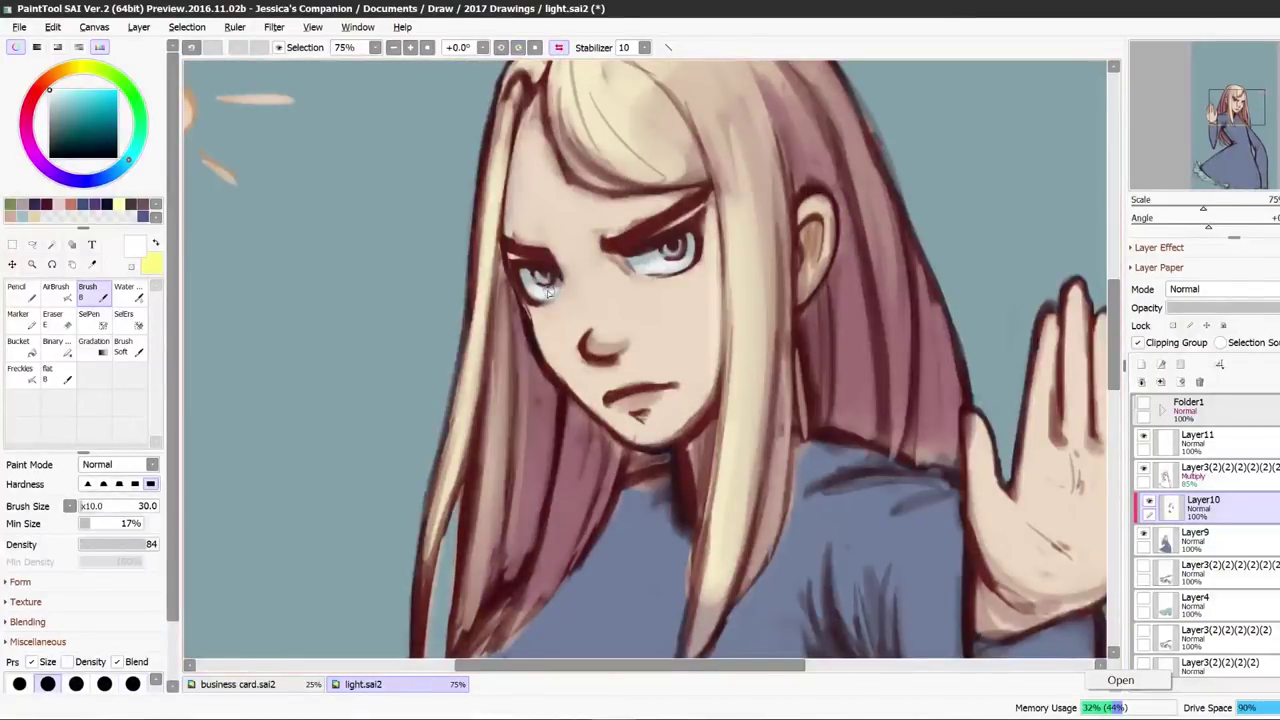
mouse_move(666, 264)
left_mouse_down()
mouse_move(646, 263)
mouse_move(680, 308)
mouse_move(699, 307)
left_mouse_up()
key("h")
Even out the facial skin with a sampled skin tone at brush size 80 and check the mirrored canvas.
key("bracketright")
key("bracketright")
key("bracketright")
key("bracketright")
key("bracketright")
key("bracketright")
right_click(717, 242)
left_click(558, 47)
left_click(558, 47)
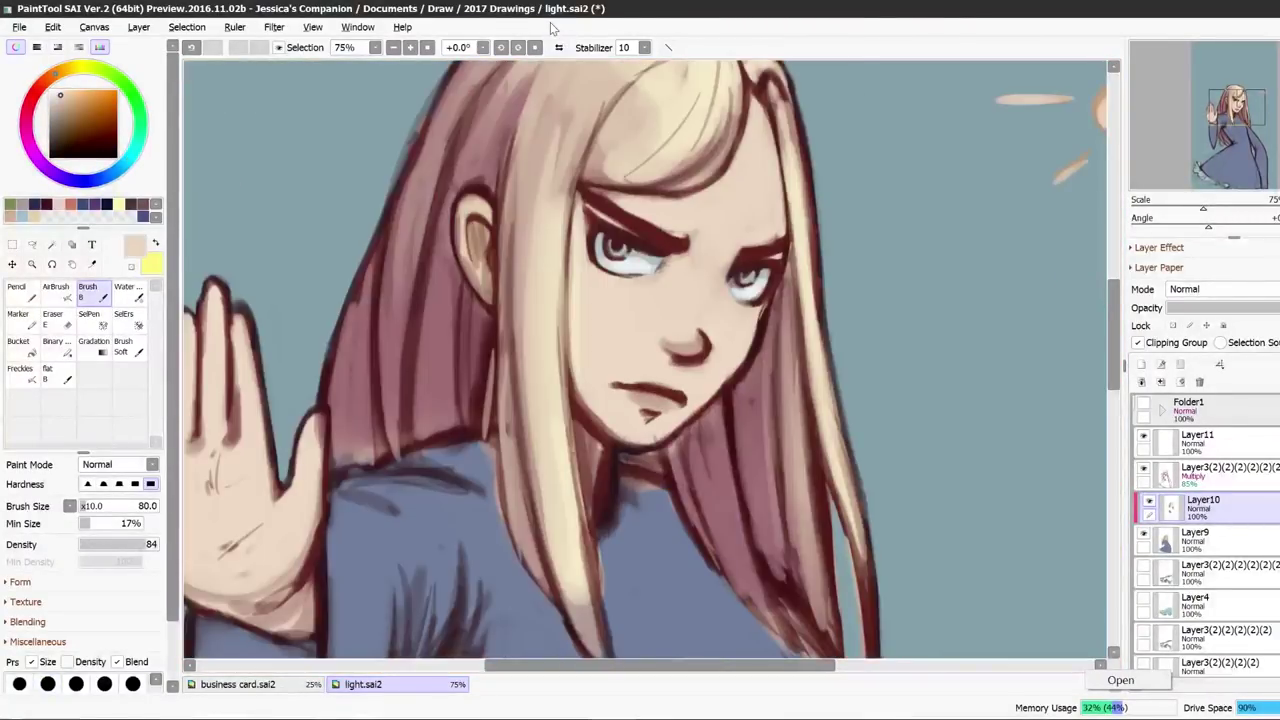
left_click(75, 95)
left_click(134, 153)
left_click(71, 93)
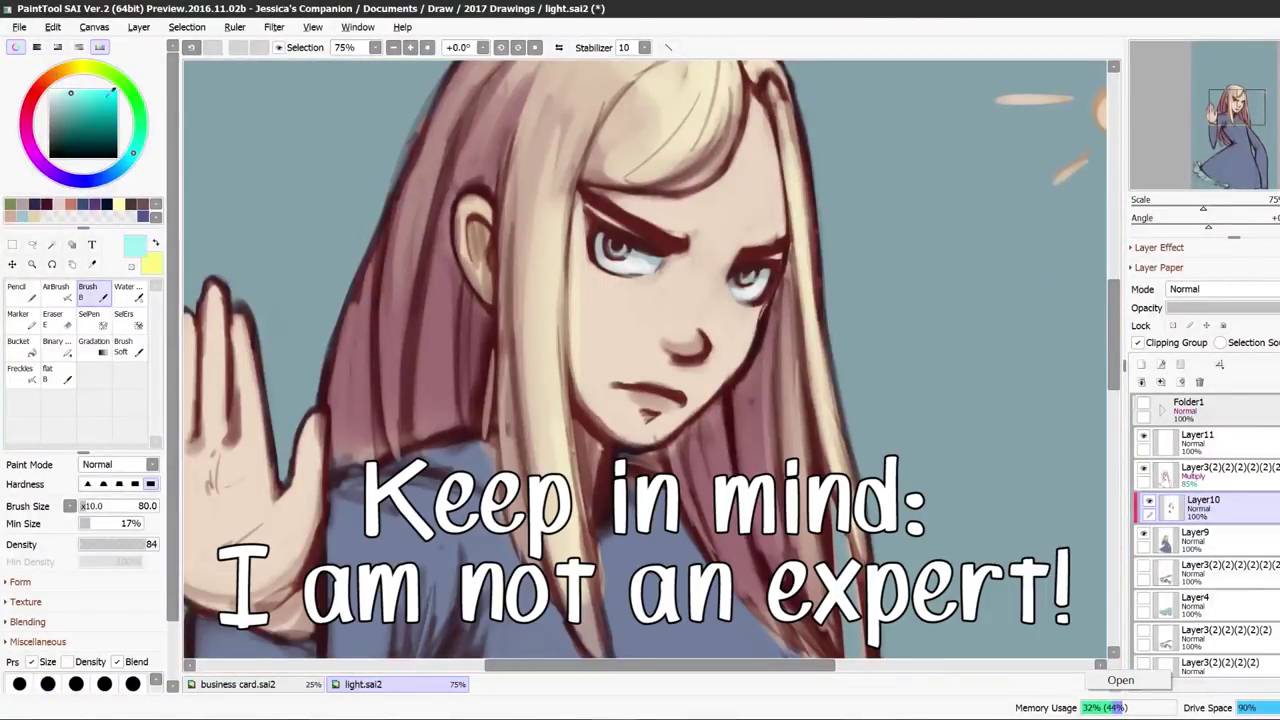
Draw a red contour line down the forehead and nose bridge at brush size 20.
key("bracketleft")
key("bracketleft")
key("bracketleft")
key("bracketleft")
key("bracketleft")
key("bracketleft")
key("bracketleft")
key("bracketleft")
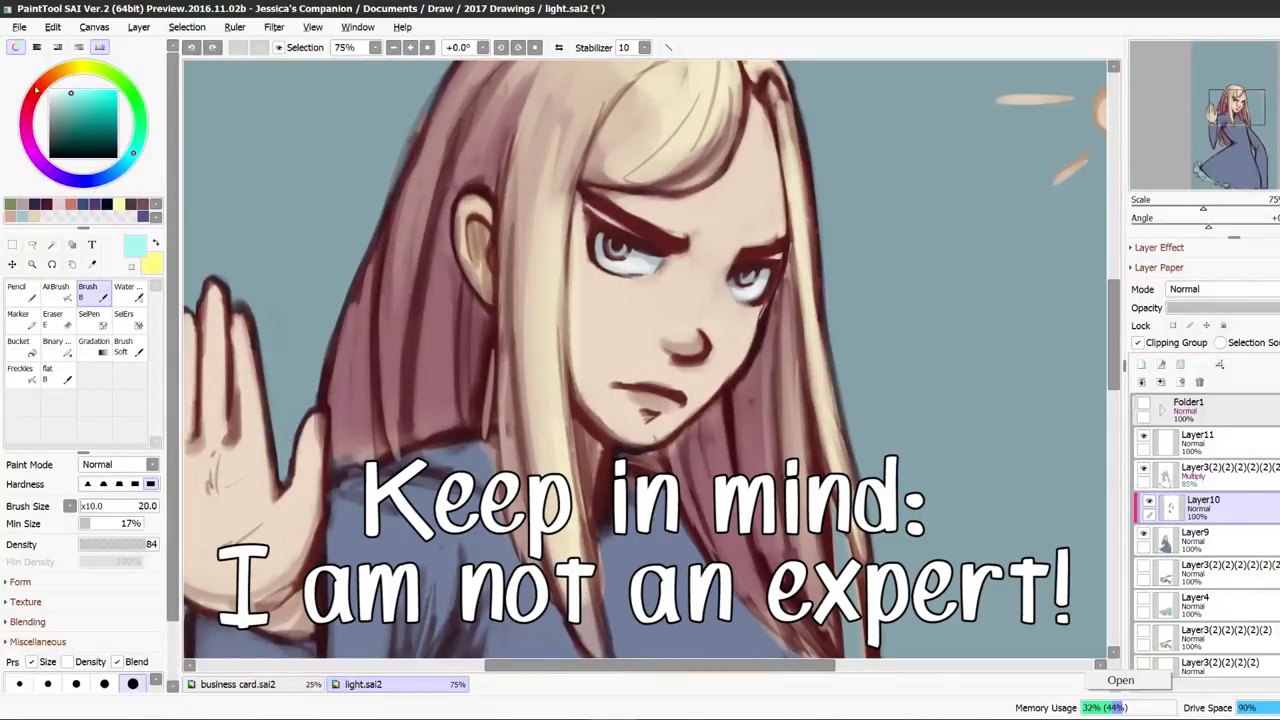
key("ctrl+z")
left_click(38, 89)
left_click(92, 93)
mouse_move(753, 121)
left_mouse_down()
mouse_move(724, 236)
mouse_move(694, 292)
left_mouse_up()
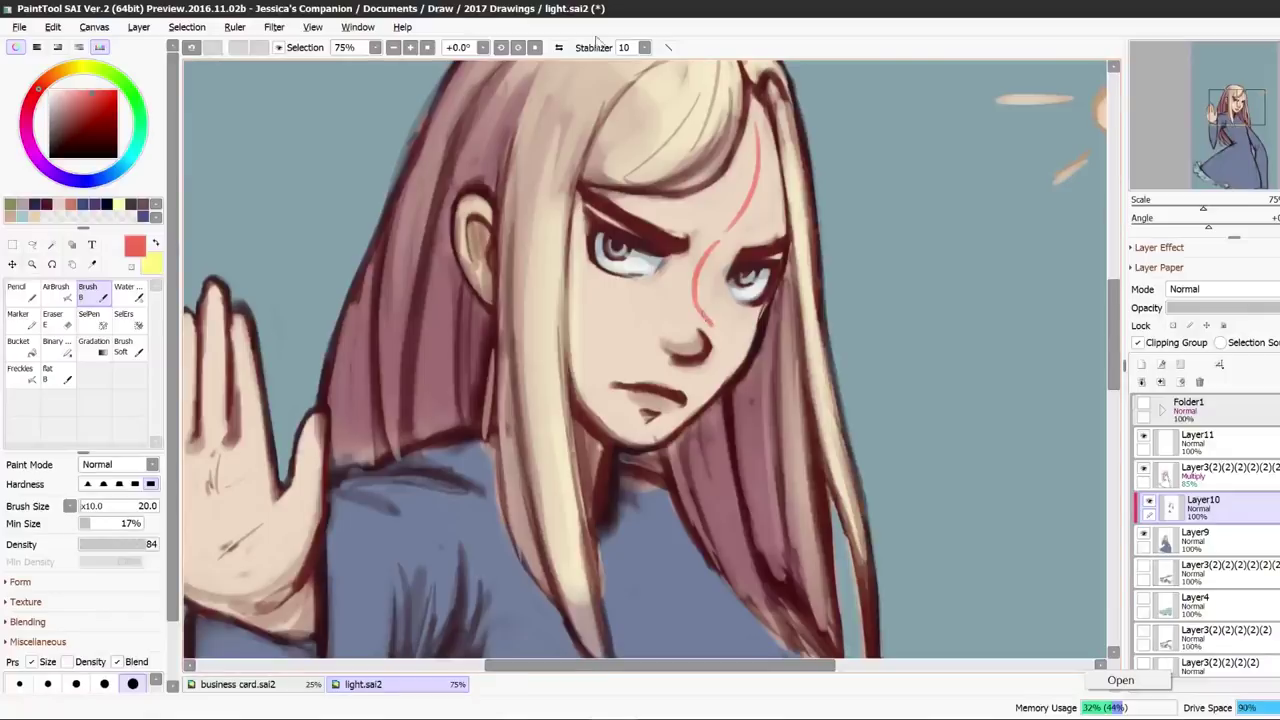
left_click(559, 48)
left_click(559, 48)
Add red guide lines for the shadow edges on both cheeks, the chin and under the nose.
left_click_drag(735, 306, 757, 333)
left_click_drag(612, 284, 643, 316)
left_click_drag(648, 413, 647, 440)
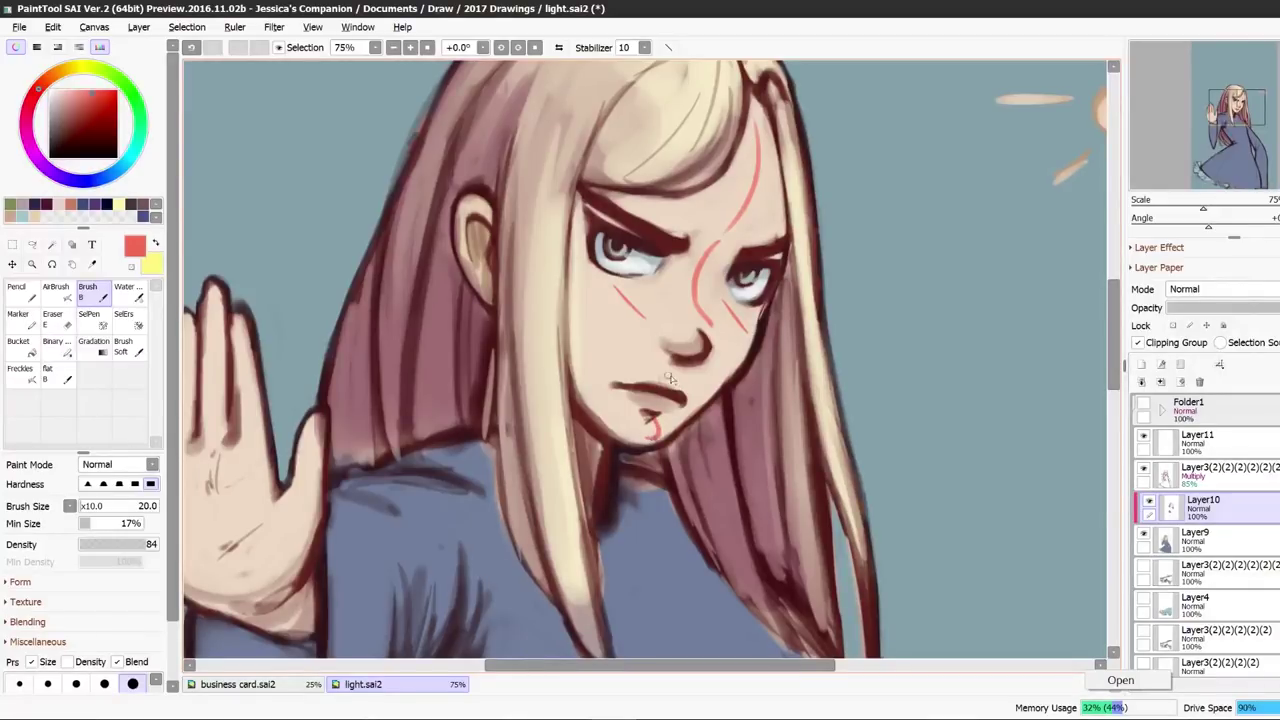
mouse_move(700, 356)
left_mouse_down()
mouse_move(660, 364)
mouse_move(660, 376)
left_mouse_up()
left_click(559, 48)
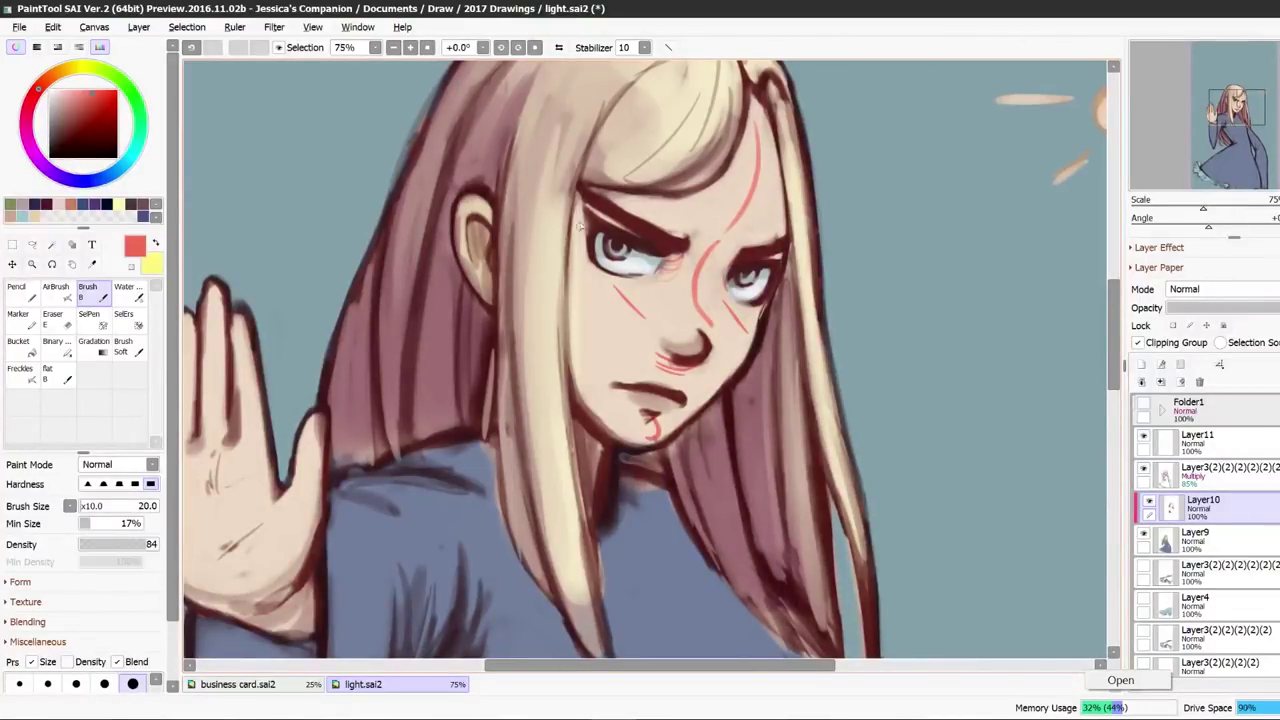
Fill red shadow areas beside both eyes and on the neck at brush size 35, checking the mirrored canvas.
key("bracketright")
left_click_drag(579, 208, 582, 290)
mouse_move(758, 312)
left_mouse_down()
mouse_move(747, 348)
mouse_move(752, 322)
left_mouse_up()
left_click(557, 47)
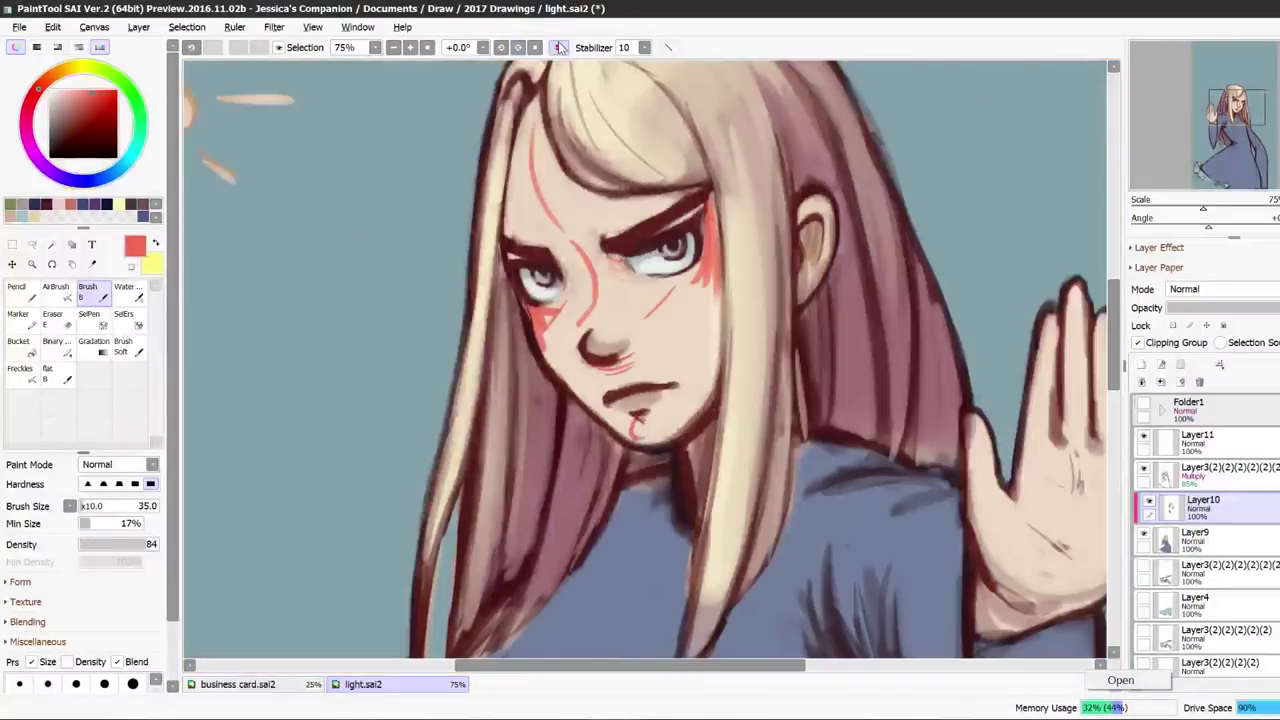
left_click(557, 47)
left_click_drag(600, 428, 588, 460)
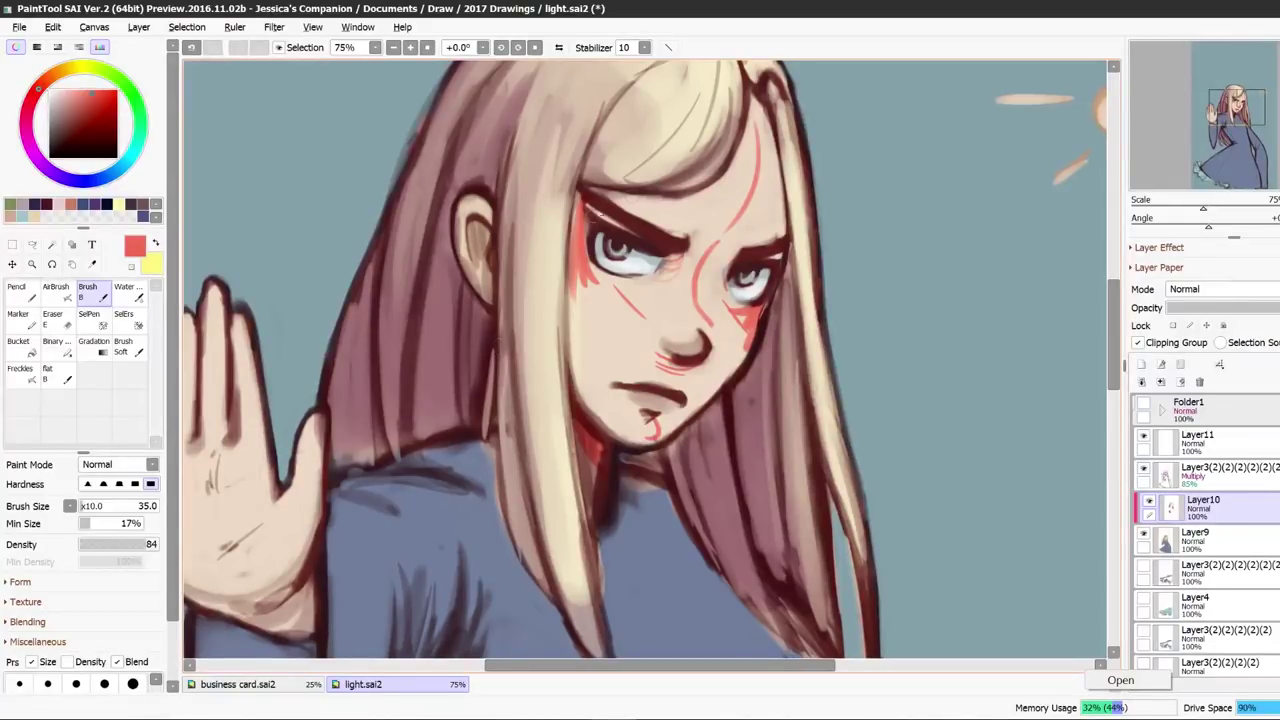
Hatch a red shadow band across the nose bridge and under both eyes.
mouse_move(756, 114)
left_mouse_down()
mouse_move(726, 236)
mouse_move(692, 282)
mouse_move(700, 306)
left_mouse_up()
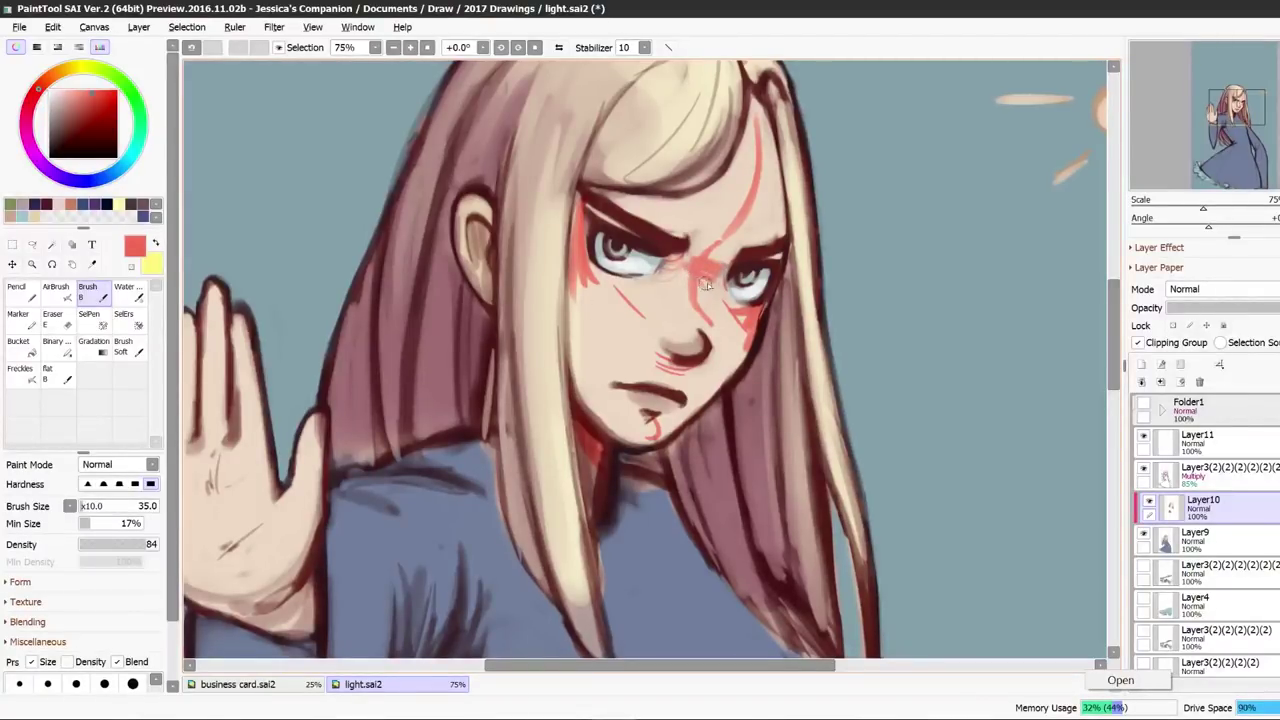
mouse_move(705, 286)
left_mouse_down()
mouse_move(645, 292)
mouse_move(724, 292)
mouse_move(677, 289)
mouse_move(690, 314)
mouse_move(635, 284)
mouse_move(604, 285)
left_mouse_up()
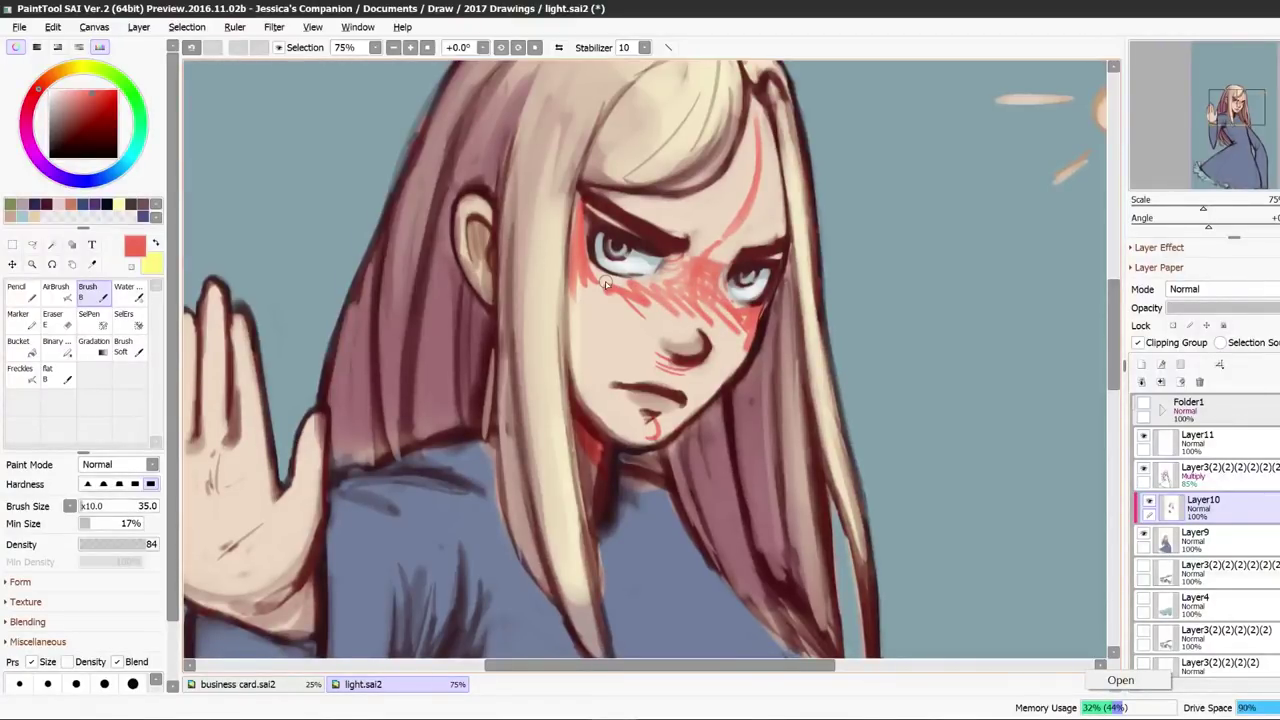
left_click(603, 333, "alt")
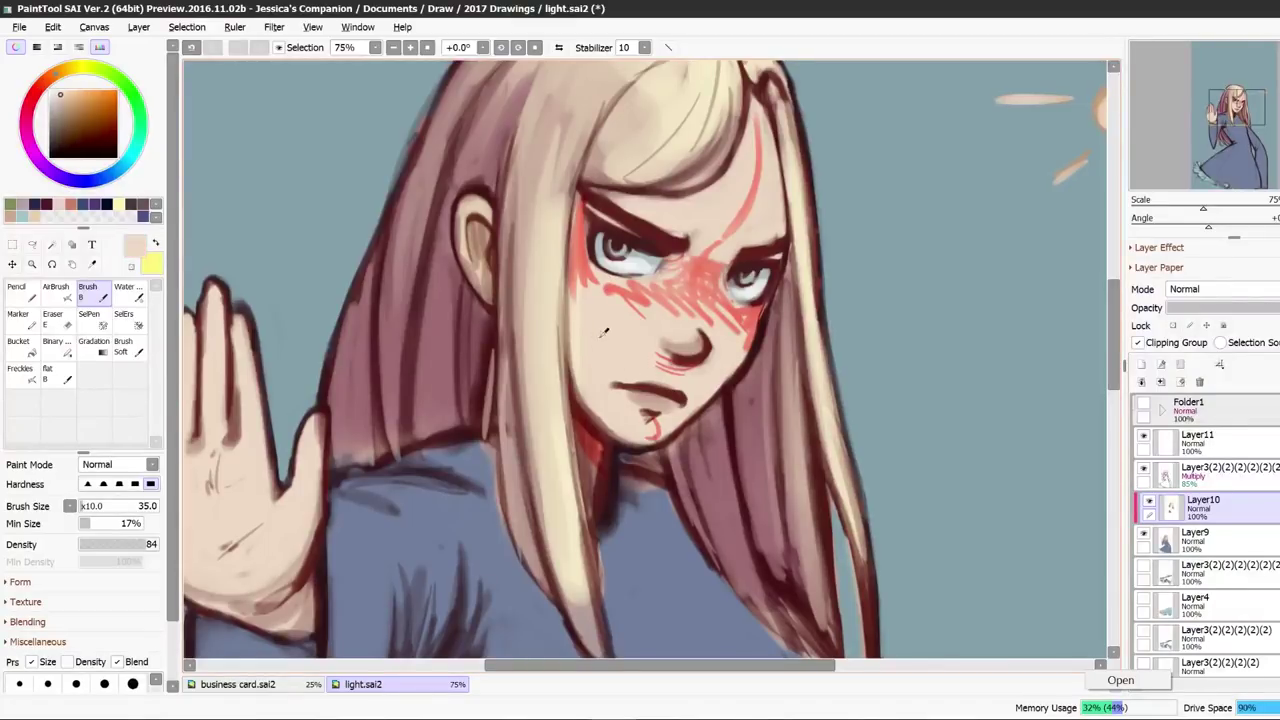
left_click(594, 322, "alt")
Mark the shadows below the mouth and under the nose using red tones sampled from the face.
left_click(656, 428, "alt")
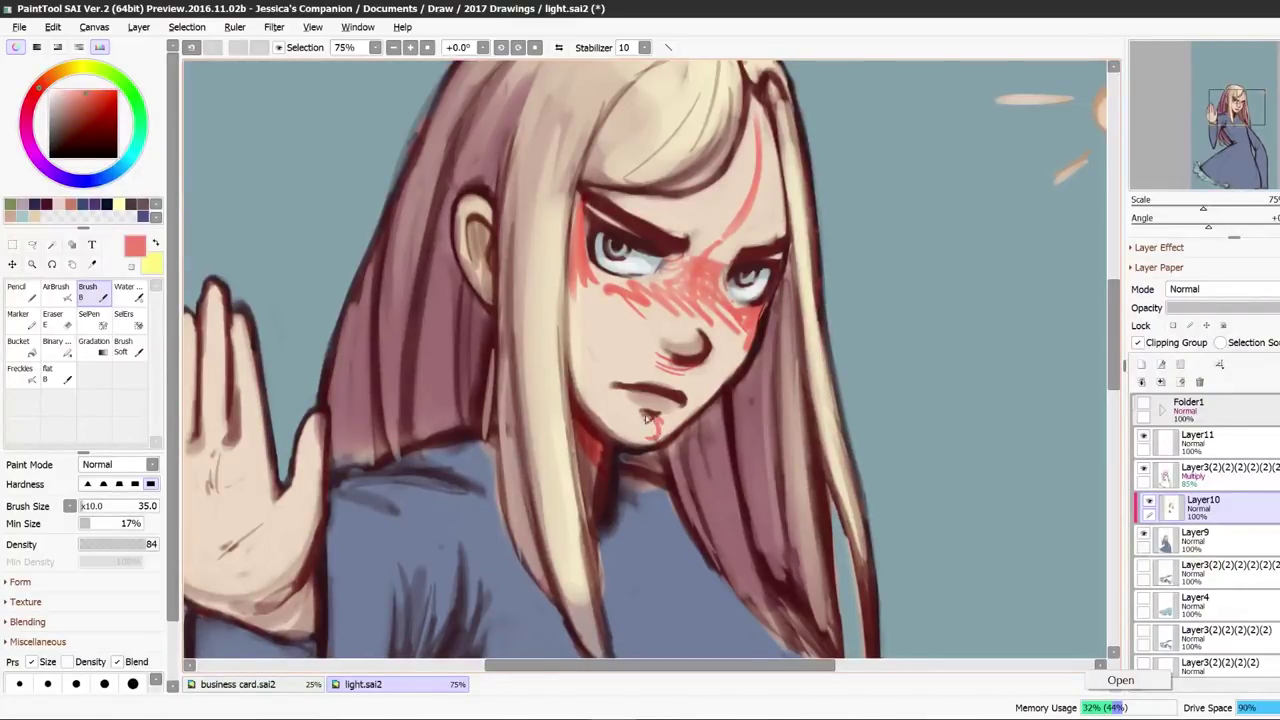
mouse_move(630, 408)
left_mouse_down()
mouse_move(652, 424)
mouse_move(642, 430)
left_mouse_up()
left_click(644, 428, "alt")
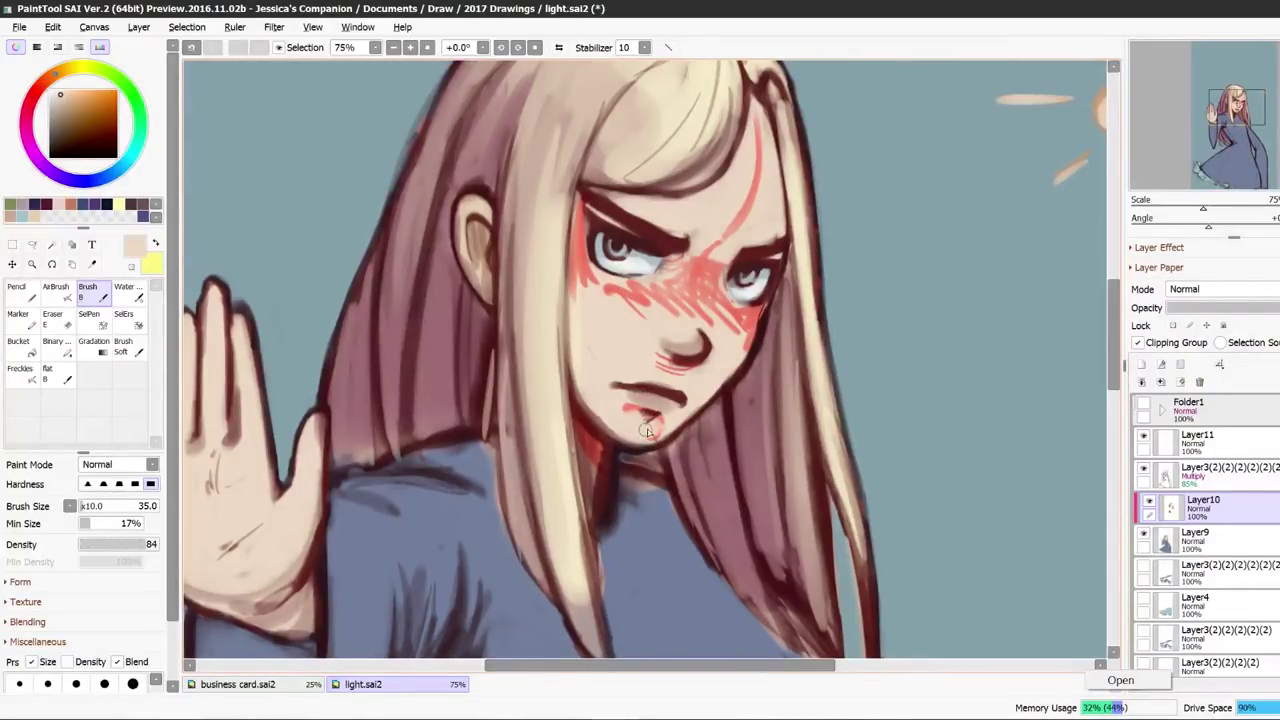
left_click(675, 364, "alt")
left_click_drag(672, 364, 666, 379)
Undo all the red guide lines and hatching on the face.
key("ctrl+z")
key("ctrl+z")
key("ctrl+z")
key("ctrl+z")
key("ctrl+z")
key("ctrl+z")
key("ctrl+z")
key("ctrl+z")
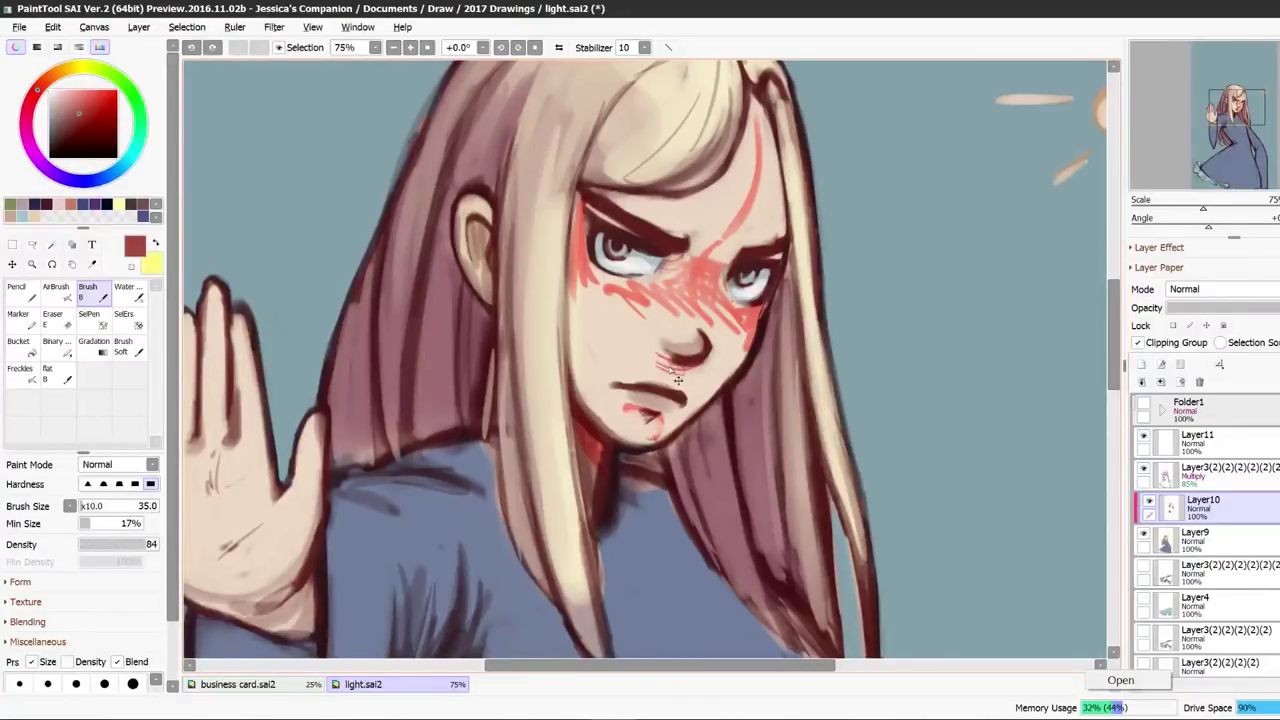
key("ctrl+z")
key("ctrl+z")
key("ctrl+z")
key("ctrl+z")
key("ctrl+z")
key("ctrl+z")
key("ctrl+z")
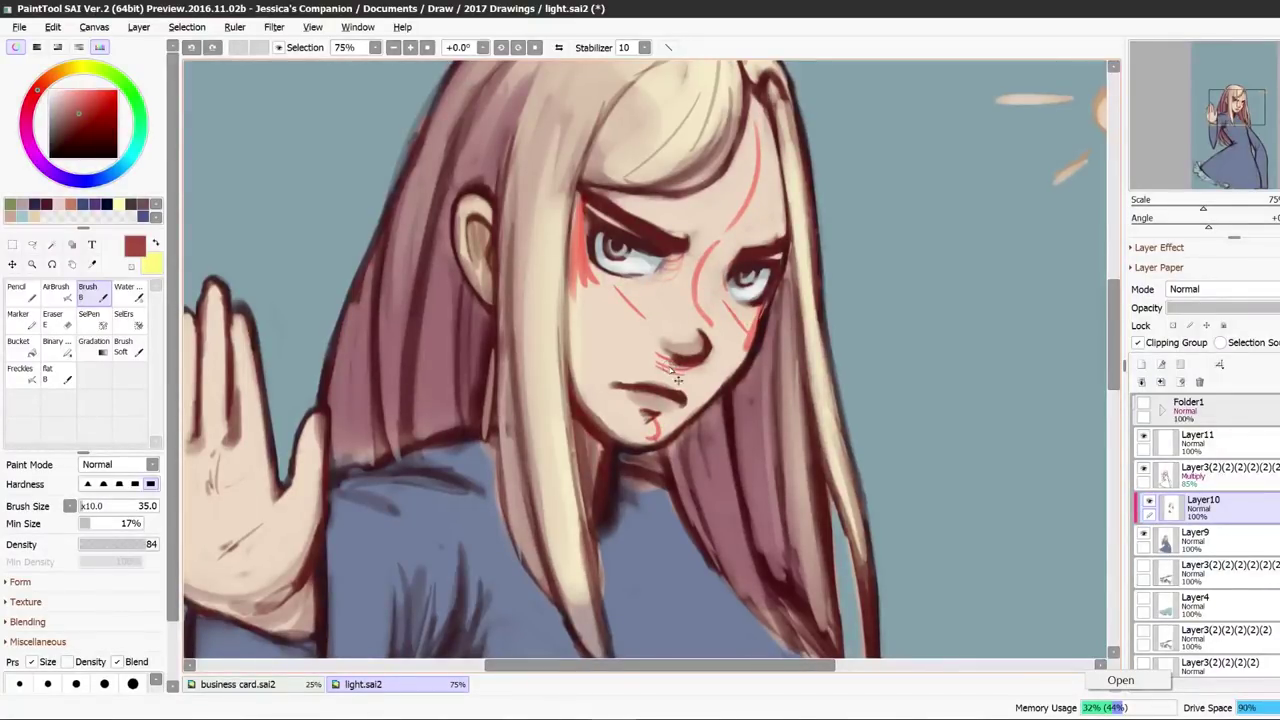
key("ctrl+z")
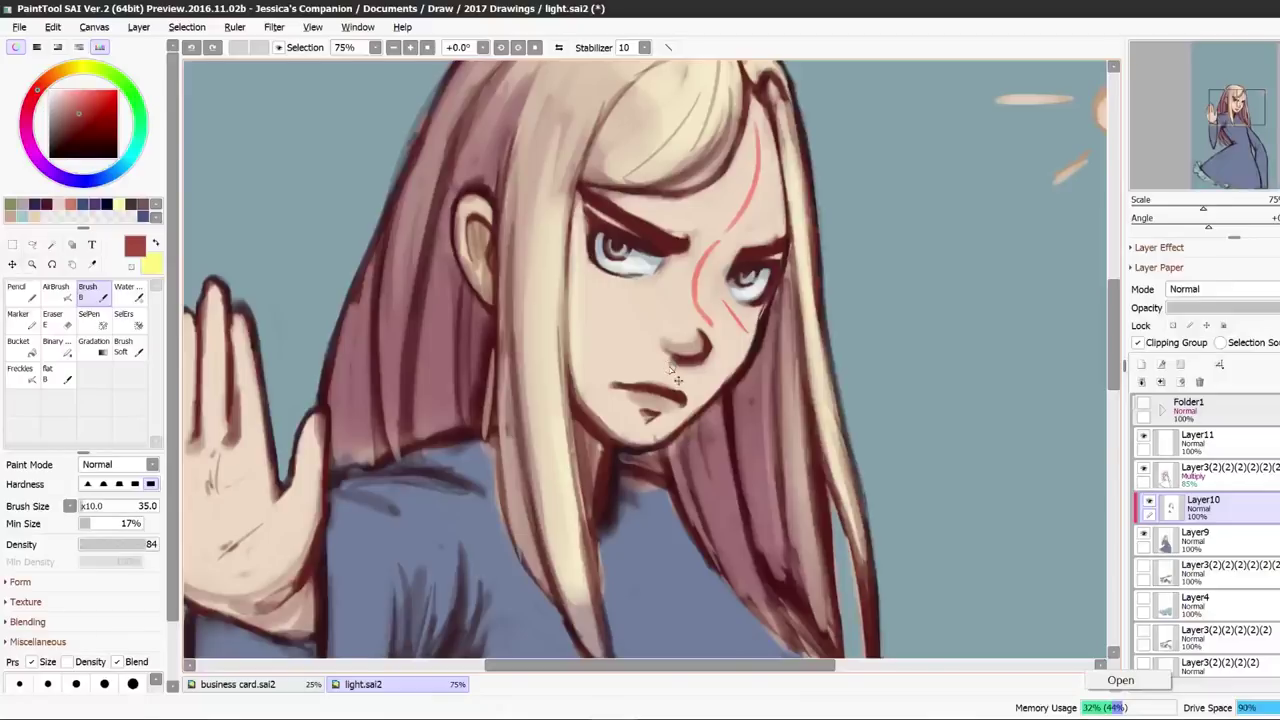
key("ctrl+z")
key("ctrl+z")
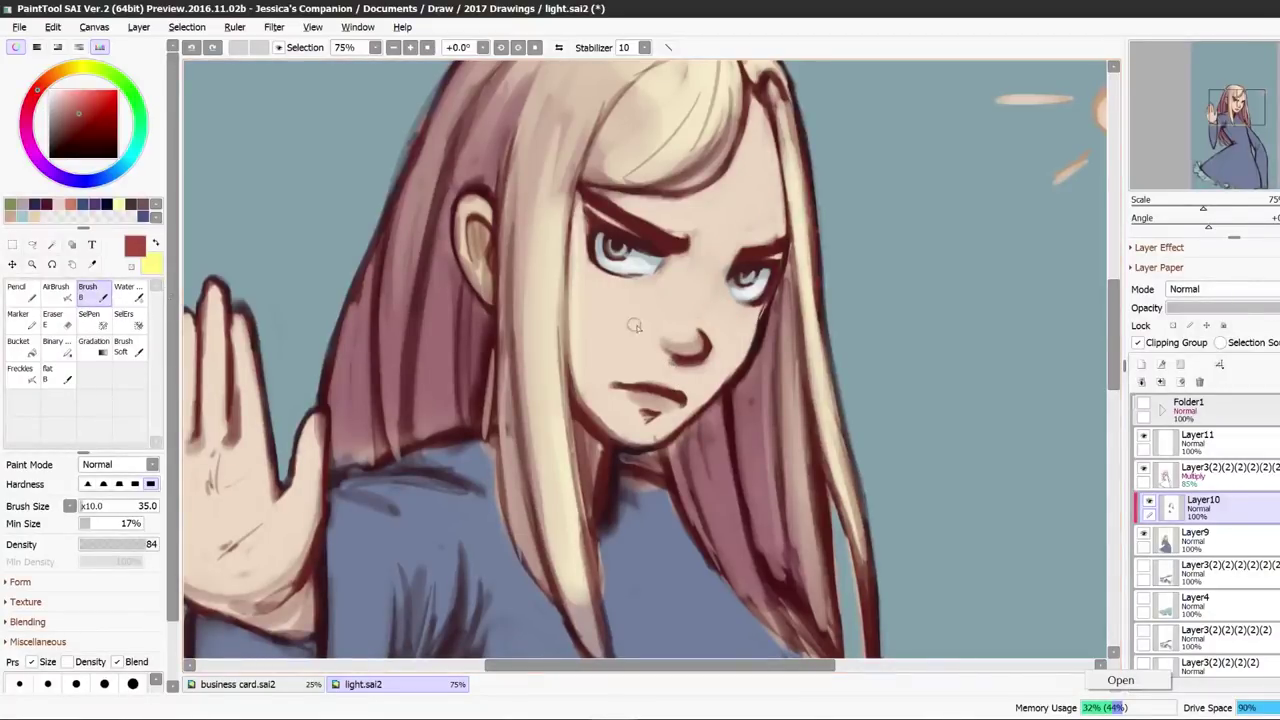
Enlarge the brush and lay a soft reddish shadow under the near eye and over the nose bridge.
key("bracketright")
key("bracketright")
key("bracketright")
right_click(652, 289)
mouse_move(652, 288)
left_mouse_down()
mouse_move(713, 270)
mouse_move(686, 259)
mouse_move(716, 254)
mouse_move(690, 260)
mouse_move(700, 238)
mouse_move(692, 246)
mouse_move(717, 257)
mouse_move(693, 261)
mouse_move(717, 275)
mouse_move(730, 312)
mouse_move(688, 317)
mouse_move(655, 292)
mouse_move(653, 303)
mouse_move(623, 293)
left_mouse_up()
right_click(714, 251)
right_click(701, 246)
right_click(706, 254)
right_click(718, 296)
right_click(690, 325)
Spread and blend the reddish shadow across the nose and both cheeks at brush size 80 with sampled tones.
key("bracketright")
key("bracketright")
left_click_drag(690, 320, 742, 322)
left_click(720, 302, "alt")
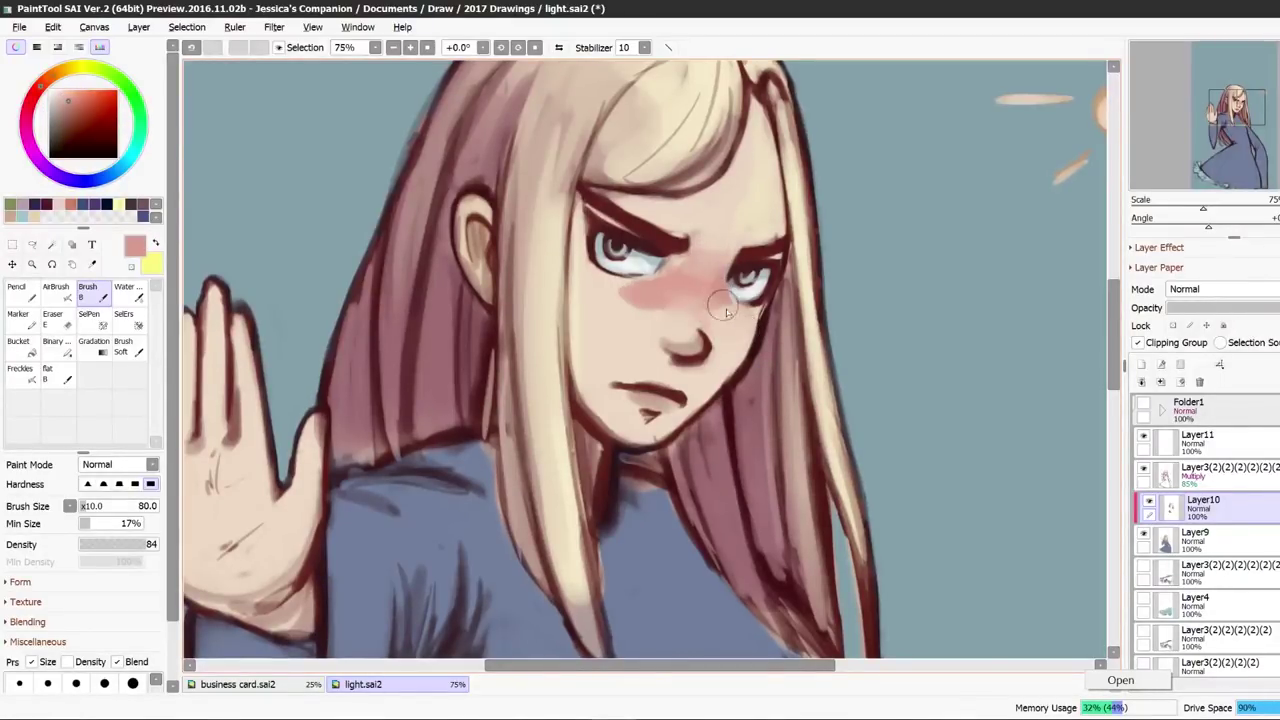
mouse_move(610, 280)
left_mouse_down()
mouse_move(588, 262)
mouse_move(581, 277)
mouse_move(644, 299)
left_mouse_up()
right_click(612, 300)
left_click(640, 298, "alt")
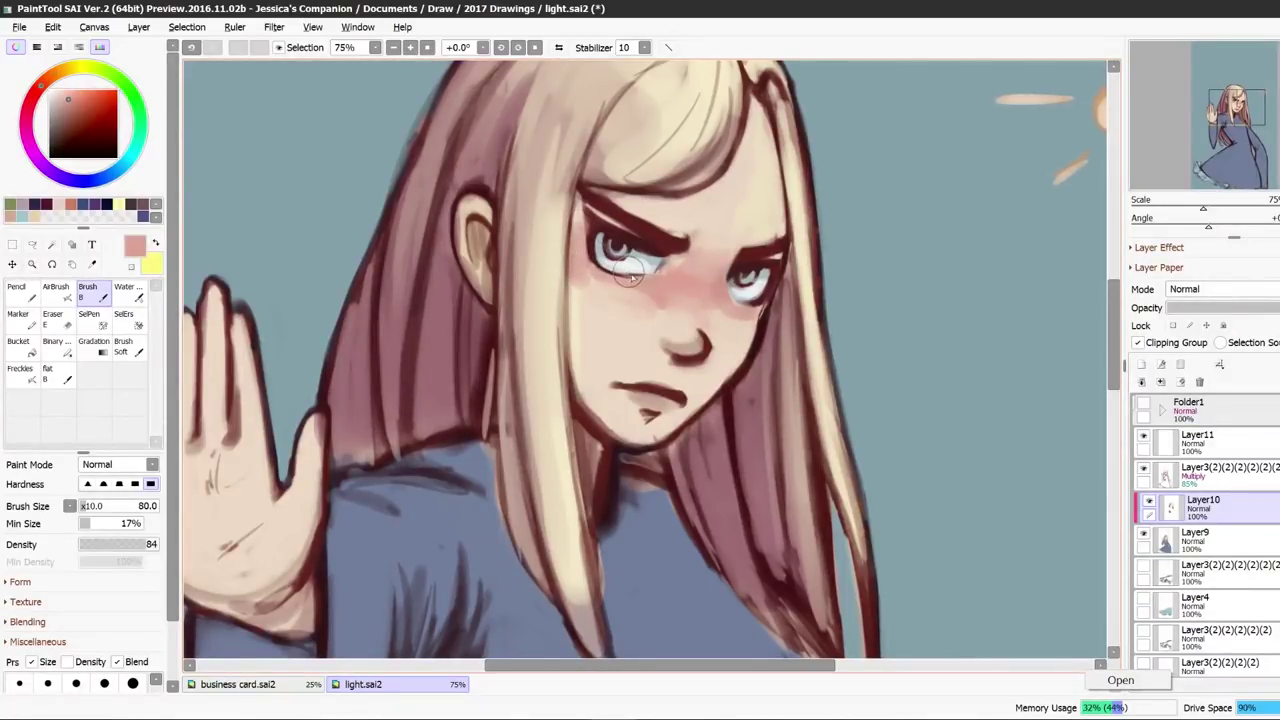
Refine the shading around the far eye, nose and lower lip with sampled tones at brush size 60.
key("bracketleft")
key("bracketleft")
key("bracketleft")
key("bracketleft")
left_click(729, 319, "alt")
mouse_move(761, 306)
left_mouse_down()
mouse_move(722, 314)
mouse_move(717, 291)
left_mouse_up()
left_click(717, 300, "alt")
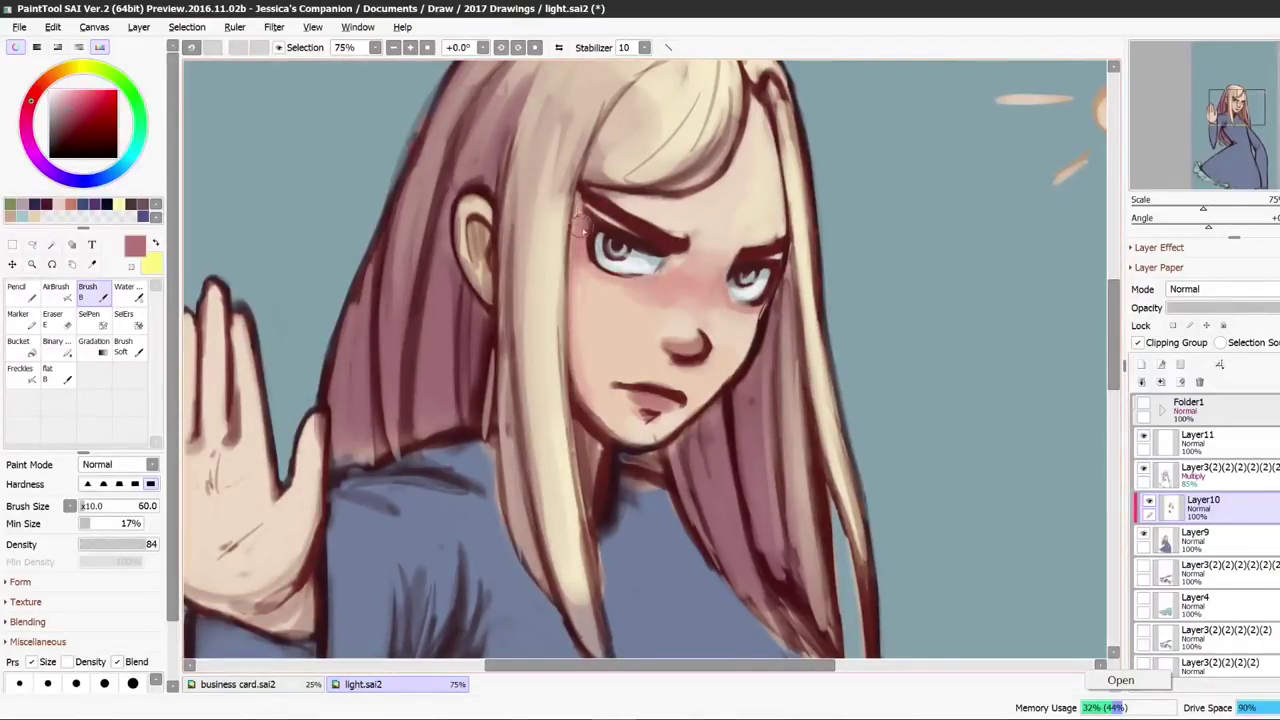
Shade the outer corner of the near eye and the forehead above the nose with sampled reddish tones.
left_click(582, 242, "alt")
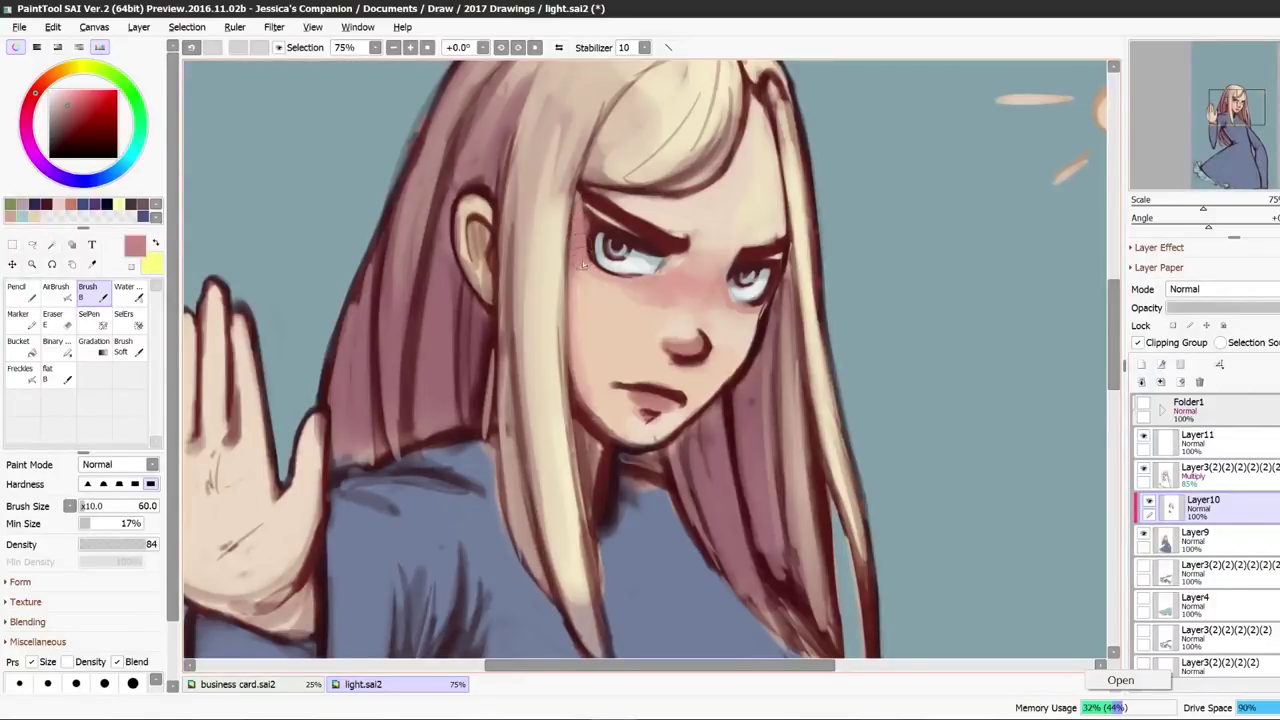
left_click_drag(586, 207, 607, 219)
left_click(660, 266, "alt")
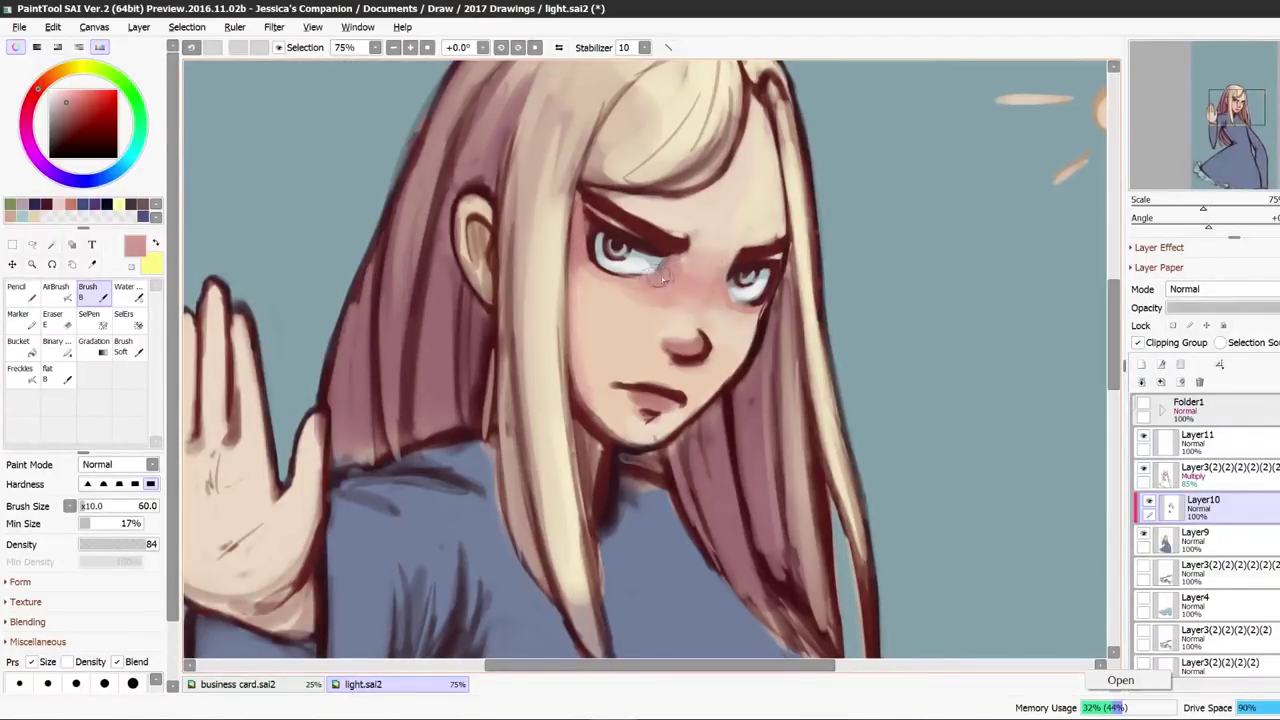
left_click_drag(700, 222, 738, 165)
Paint a light cream highlight on the near cheek at brush size 60, working on the mirrored canvas as well.
left_click(752, 170, "alt")
left_click_drag(634, 316, 616, 308)
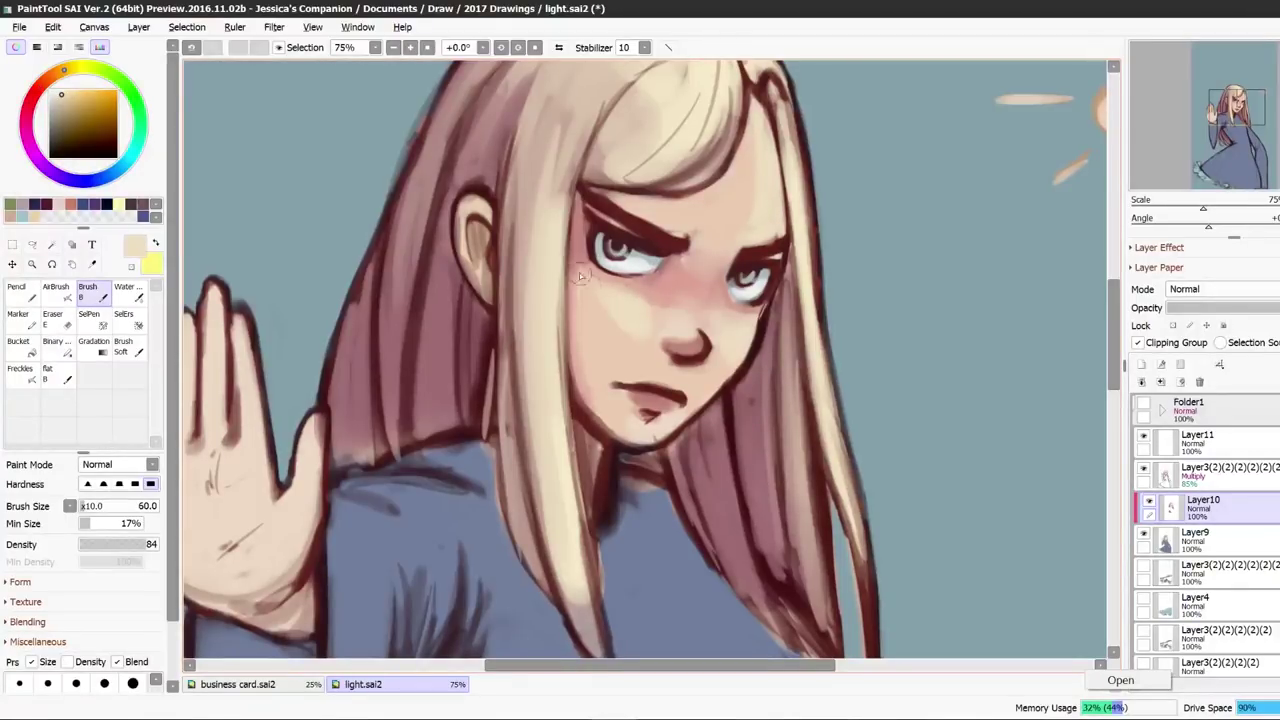
left_click(557, 47)
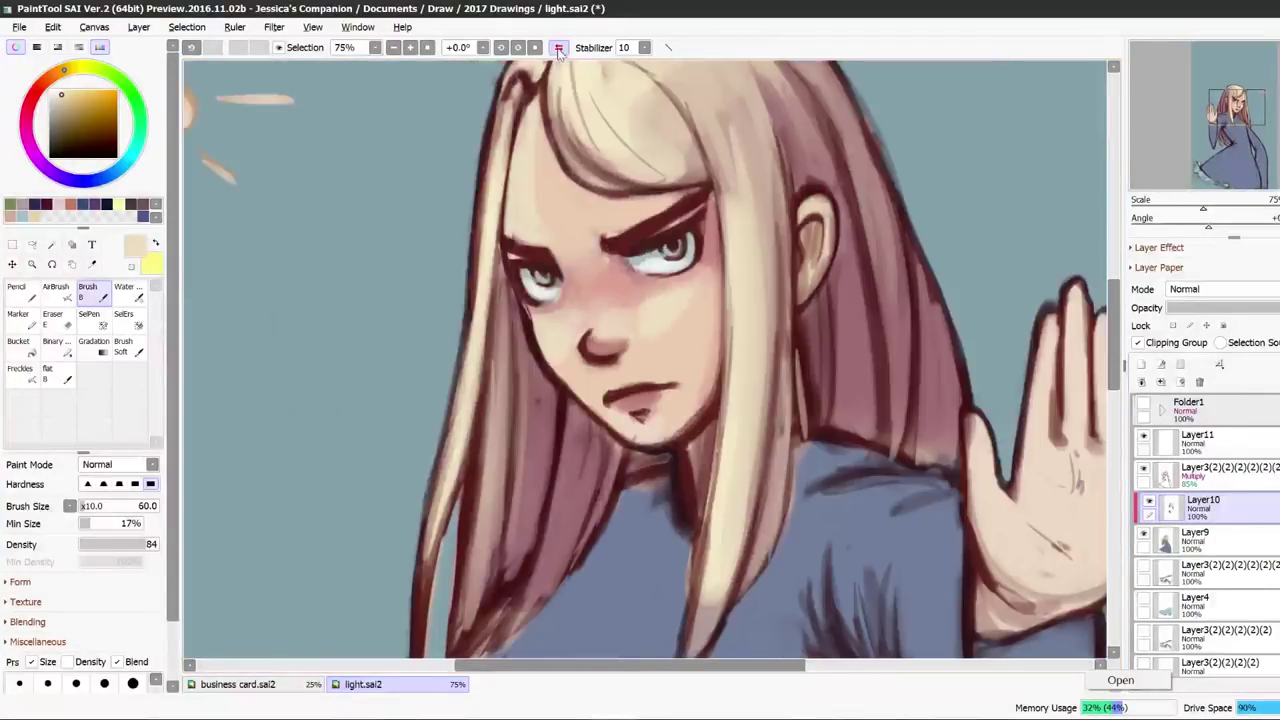
left_click(57, 91)
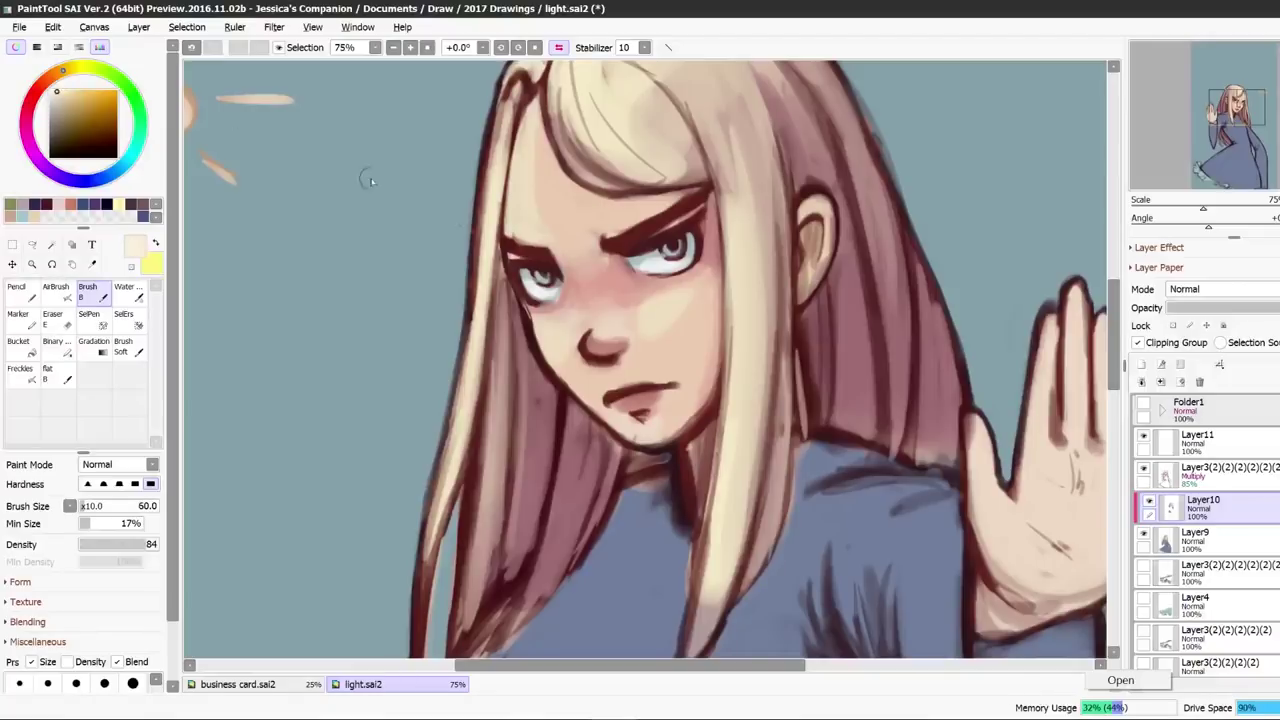
mouse_move(657, 291)
left_mouse_down()
mouse_move(674, 297)
mouse_move(650, 318)
left_mouse_up()
left_click(557, 47)
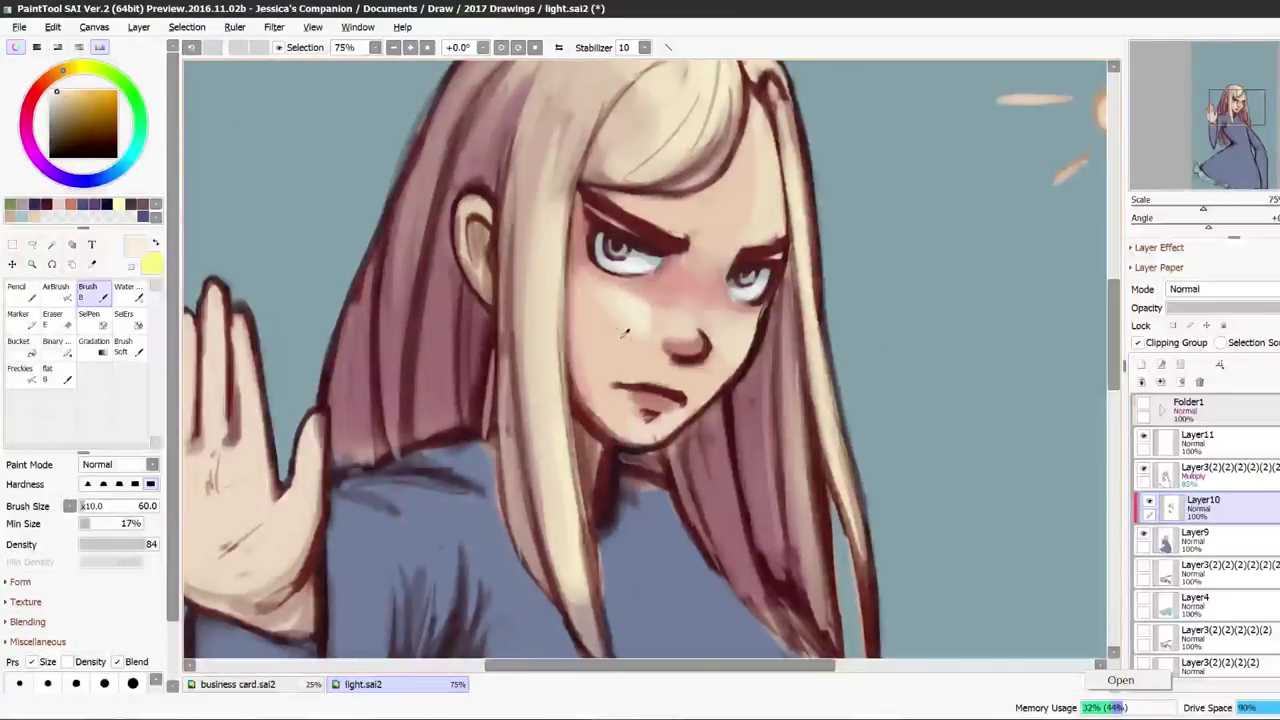
Blend the cheek highlight with sampled skin tones and add light touches to the nose and chin.
left_click(600, 312, "alt")
left_click(641, 305, "alt")
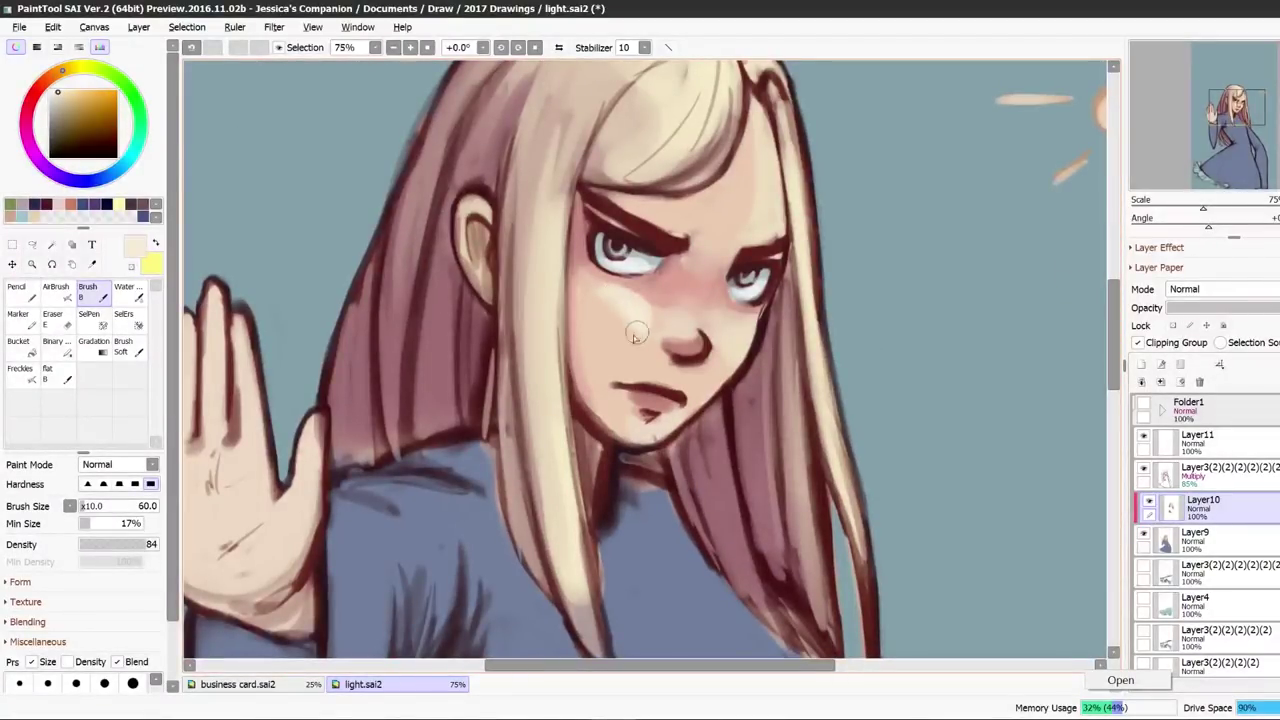
left_click(640, 334, "alt")
left_click(648, 322, "alt")
left_click(724, 311, "alt")
left_click(619, 302, "alt")
mouse_move(619, 301)
left_mouse_down()
mouse_move(632, 326)
mouse_move(696, 334)
left_mouse_up()
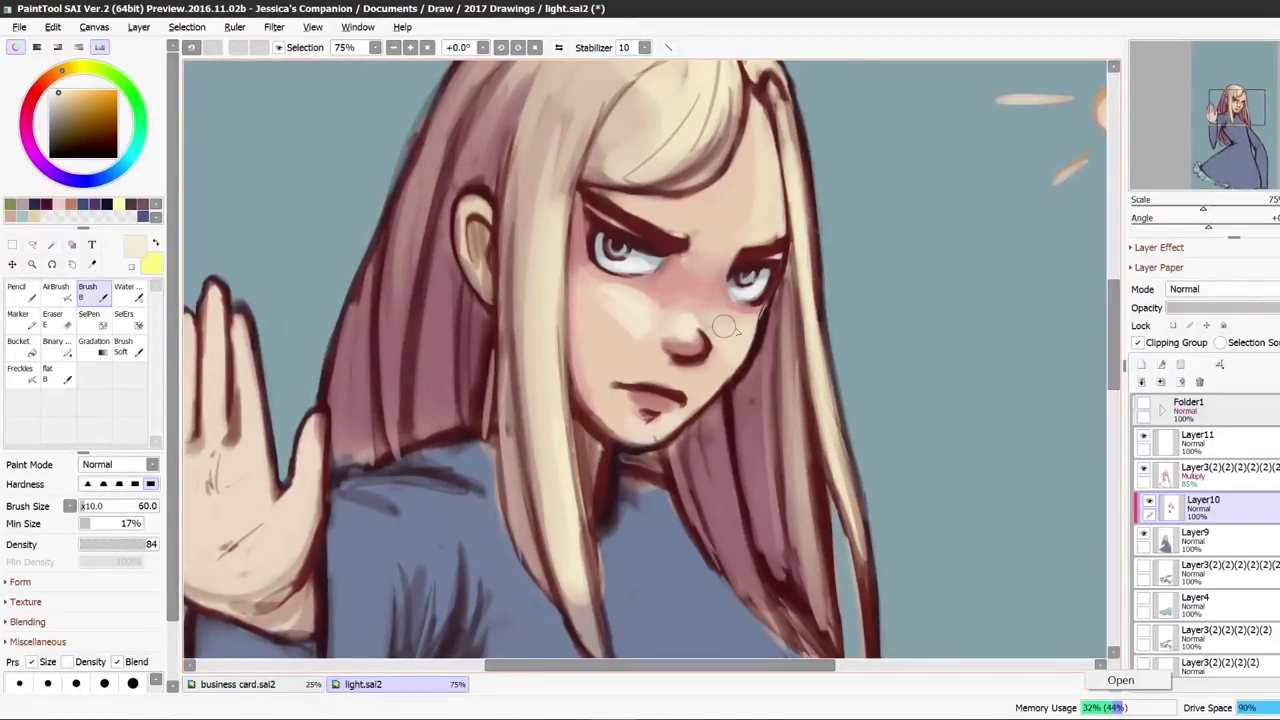
left_click_drag(652, 432, 643, 426)
left_click(631, 380, "alt")
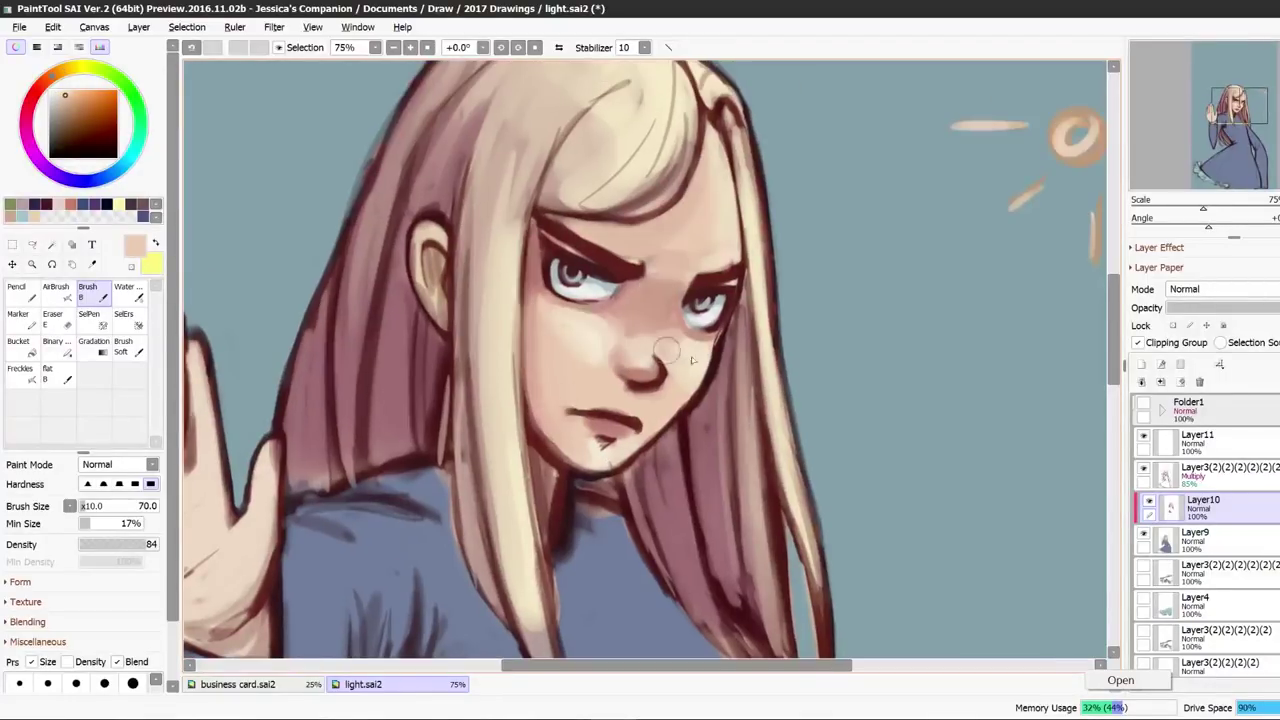
Choose a light blue and dab it on the near jaw at brush size 100.
left_click(651, 301, "alt")
left_click(70, 99)
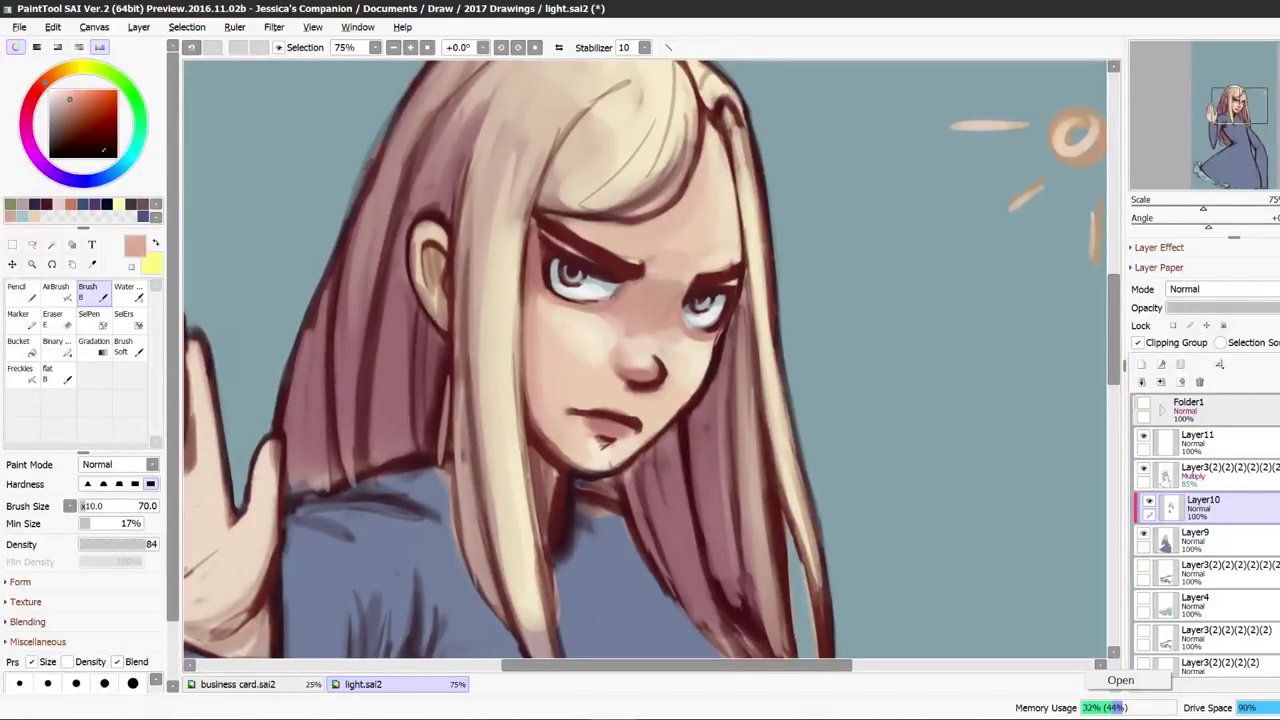
left_click(120, 170)
left_click(71, 93)
key("bracketright")
key("bracketright")
left_click_drag(541, 403, 543, 405)
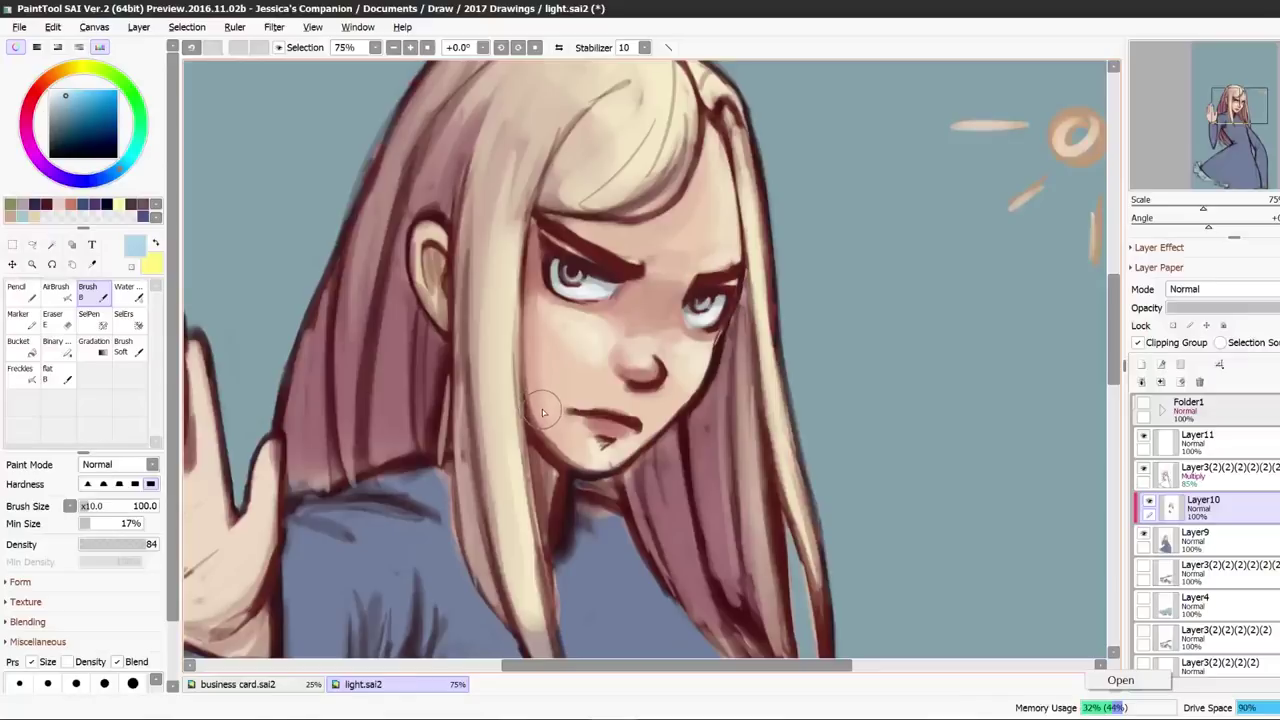
Blend a cool skin tone along the jaw and chin at brush size 80.
key("bracketleft")
left_click(545, 405, "alt")
left_click_drag(636, 446, 603, 456)
left_click(538, 380, "alt")
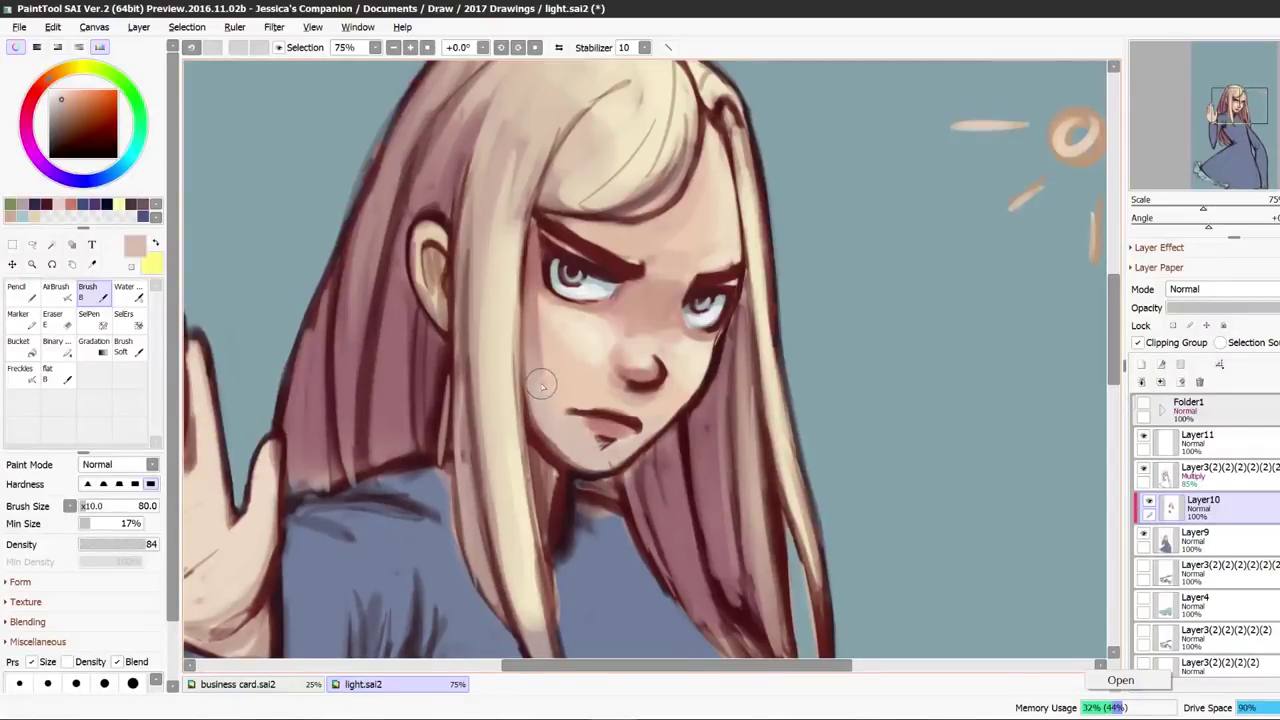
Check the face on the mirrored canvas and smooth the near cheek with sampled skin tones.
key("h")
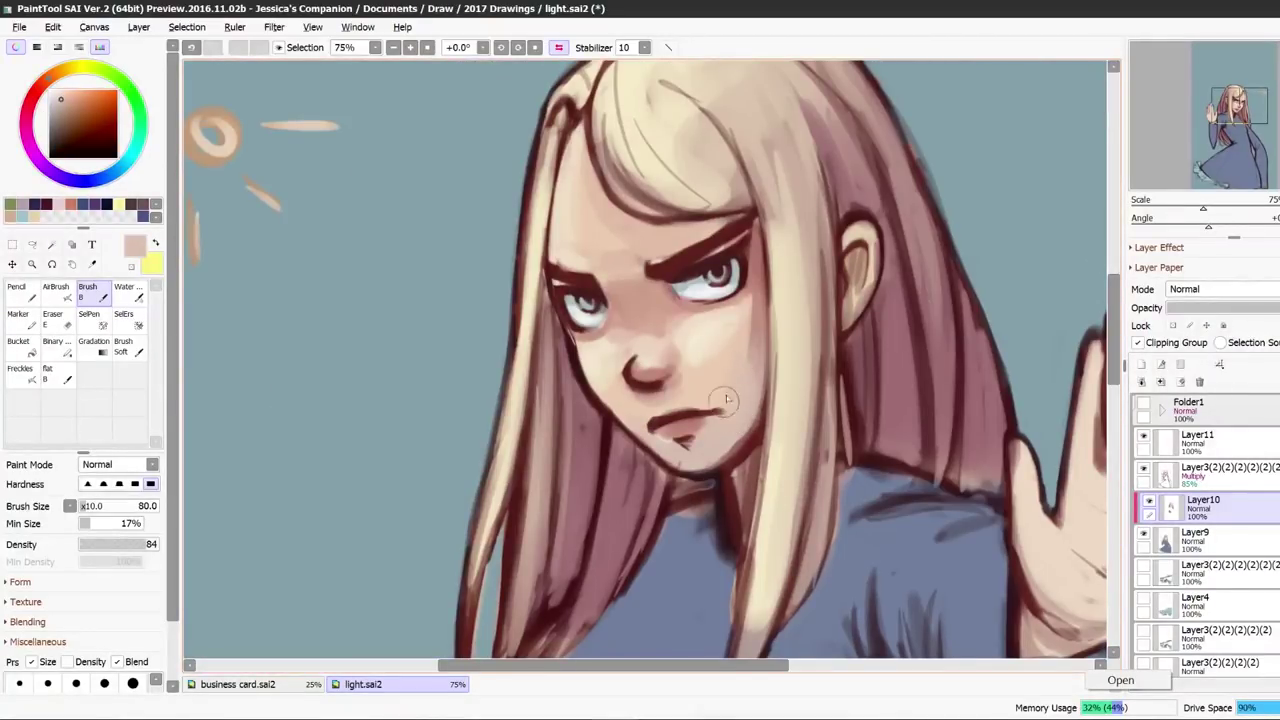
key("h")
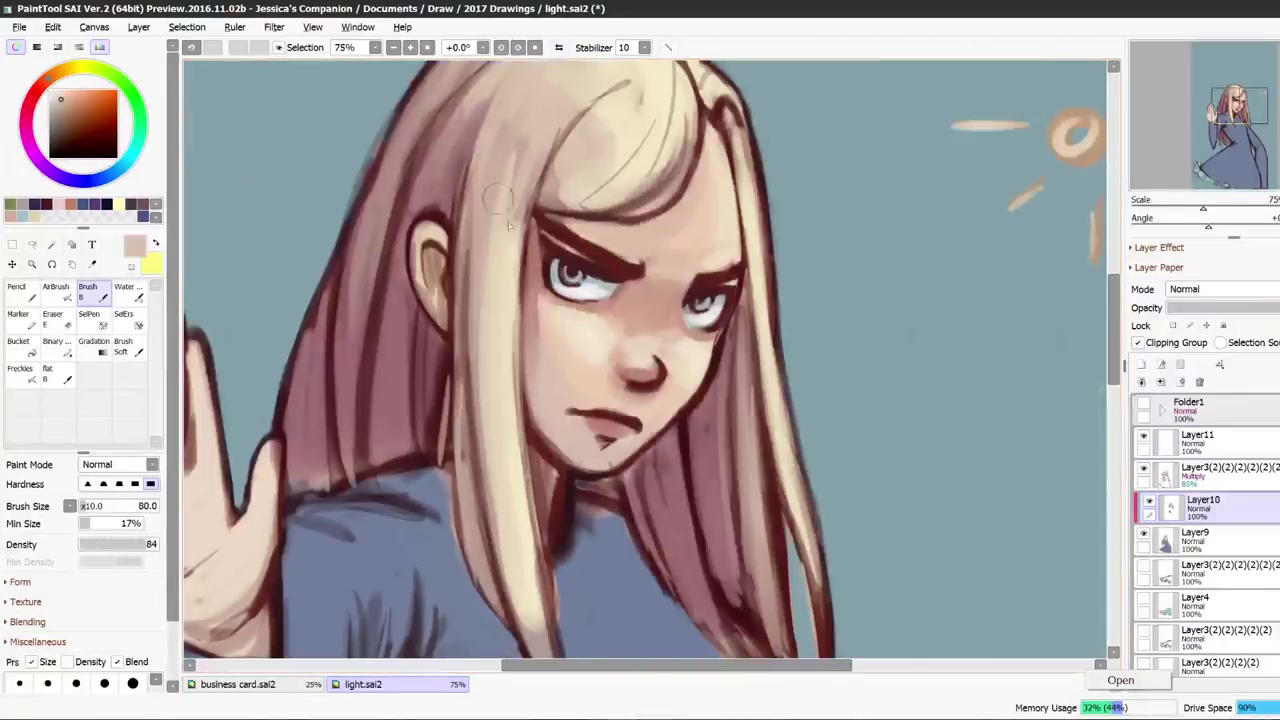
left_click(567, 360, "alt")
left_click(570, 335, "alt")
left_click_drag(571, 329, 537, 303)
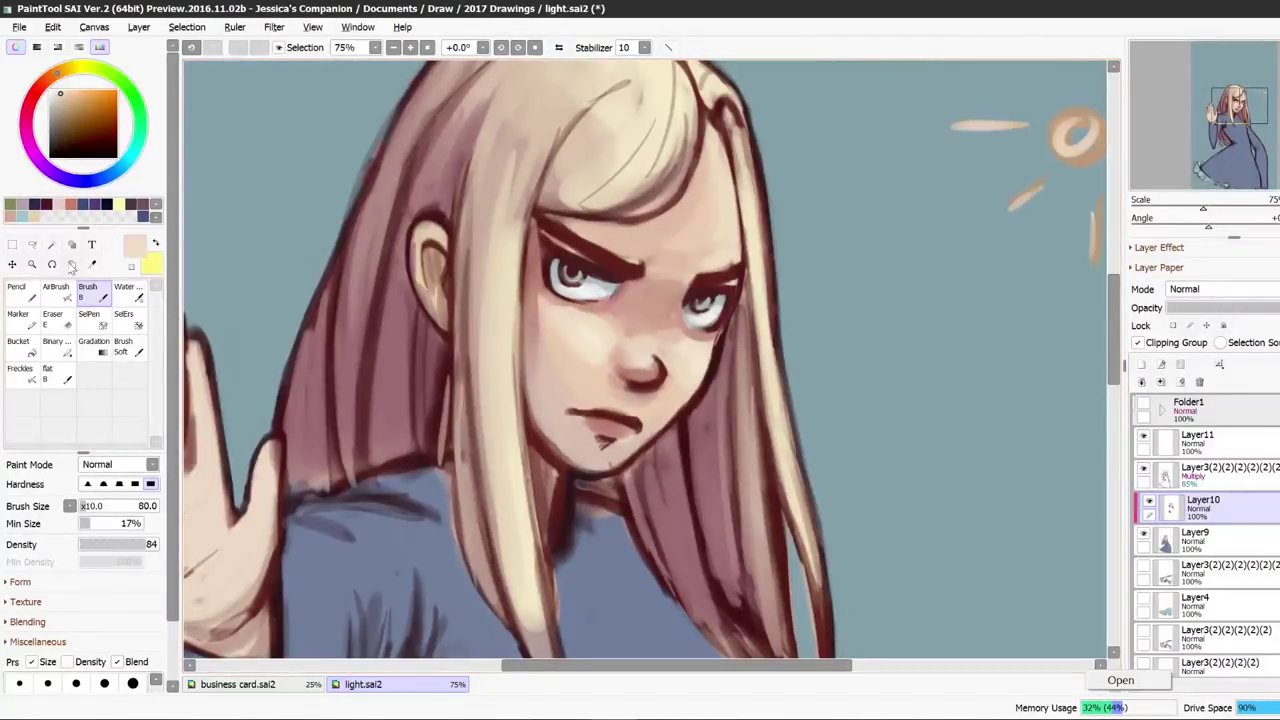
Shade the forehead under the fringe with a cool tone sampled from the picture at brush size 80.
left_click(32, 265)
key("ctrl+0")
scroll(677, 316, "up", 5)
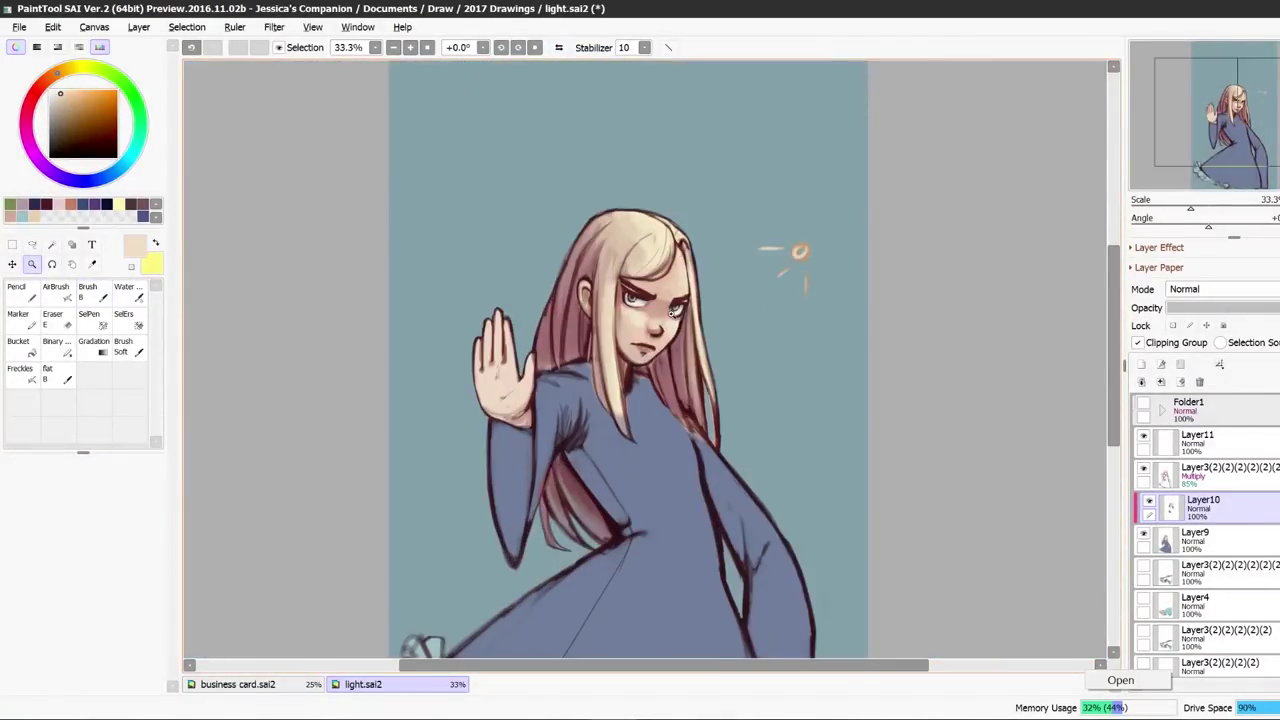
left_click(591, 246, "alt")
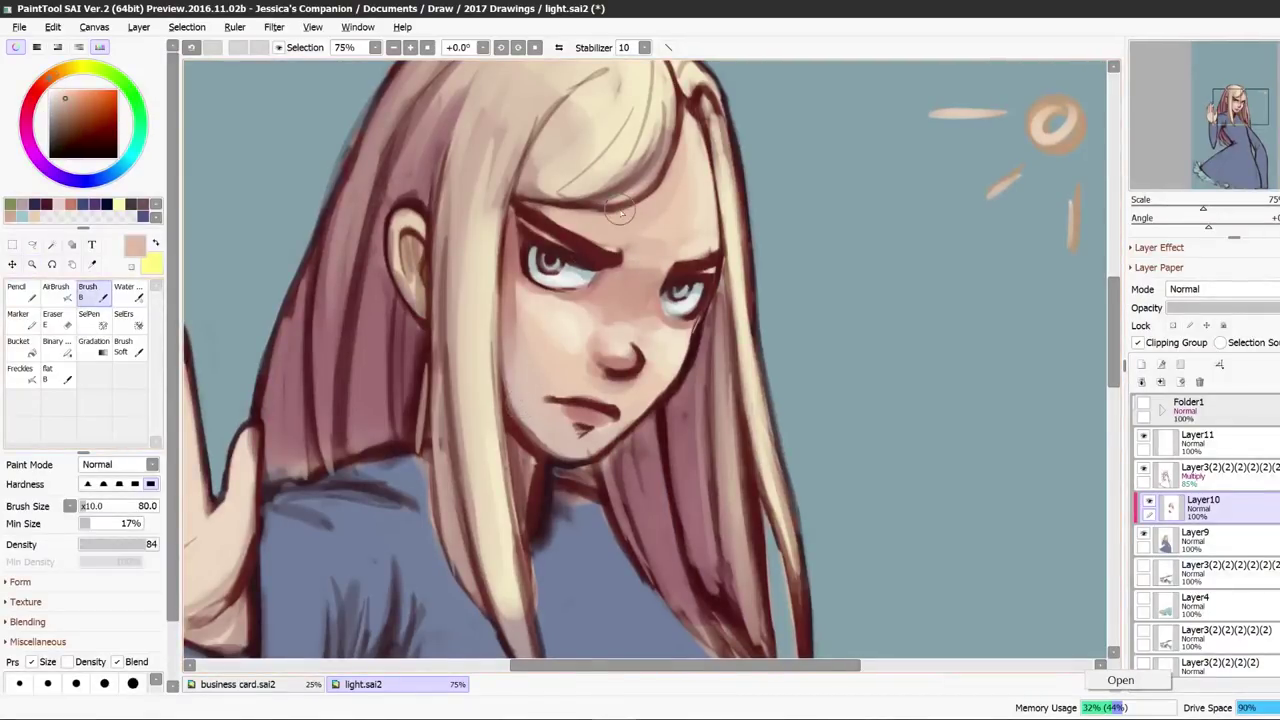
left_click(598, 280, "alt")
left_click(573, 268, "alt")
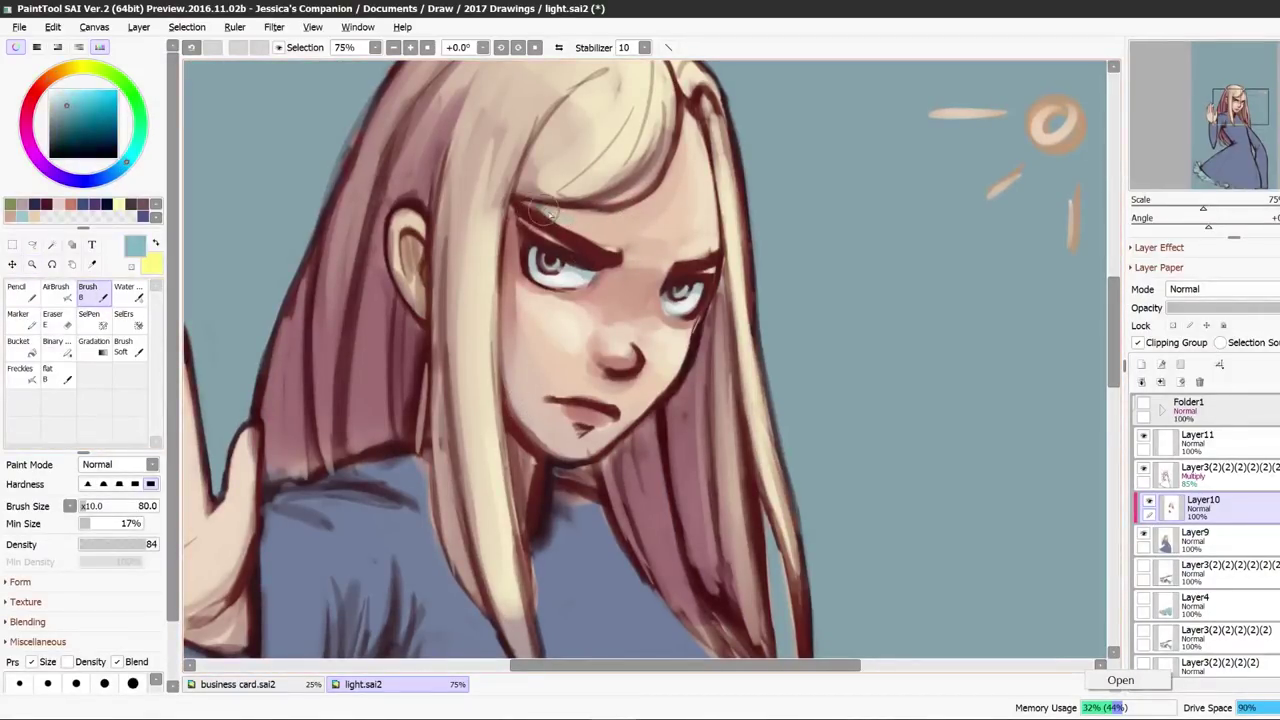
left_click(560, 206, "alt")
mouse_move(562, 208)
left_mouse_down()
mouse_move(597, 221)
mouse_move(512, 205)
left_mouse_up()
Touch up the nose and cheeks with small skin-tone spots at brush size 16 and check the whole figure.
left_click(582, 220, "alt")
key("bracketleft")
key("bracketleft")
key("bracketleft")
key("bracketleft")
key("bracketleft")
key("bracketleft")
key("bracketleft")
key("bracketleft")
key("bracketleft")
left_click(475, 392, "alt")
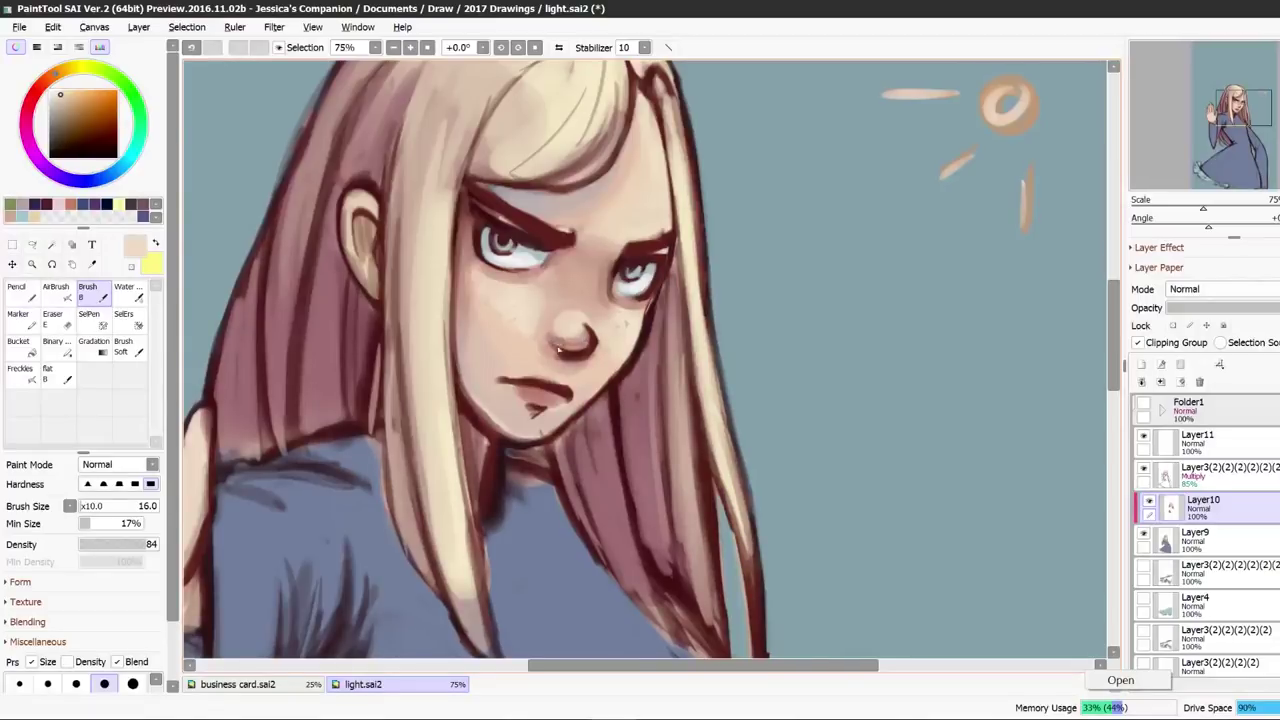
double_click(32, 264)
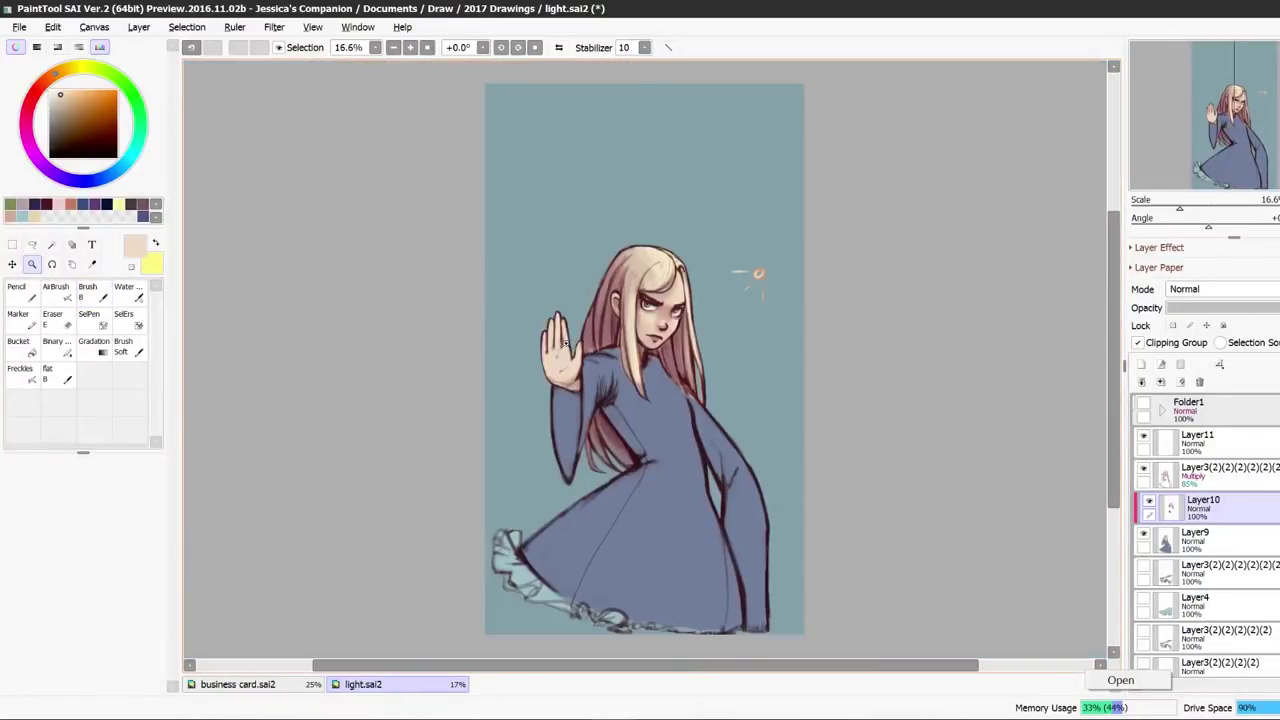
scroll(681, 340, "up", 3)
scroll(681, 340, "up", 2)
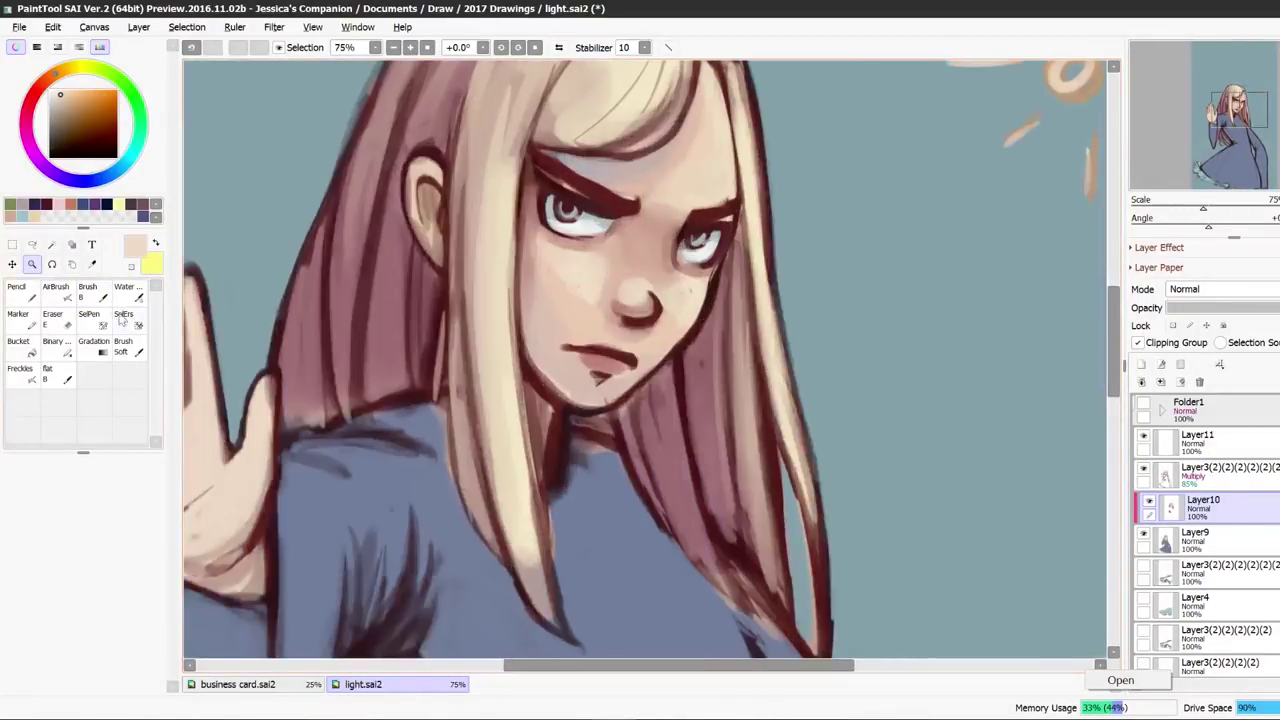
Check the girl's face and raised hand at 50% zoom, comparing the normal and mirrored canvas.
left_click(92, 318)
left_click(103, 300)
scroll(618, 236, "down", 2)
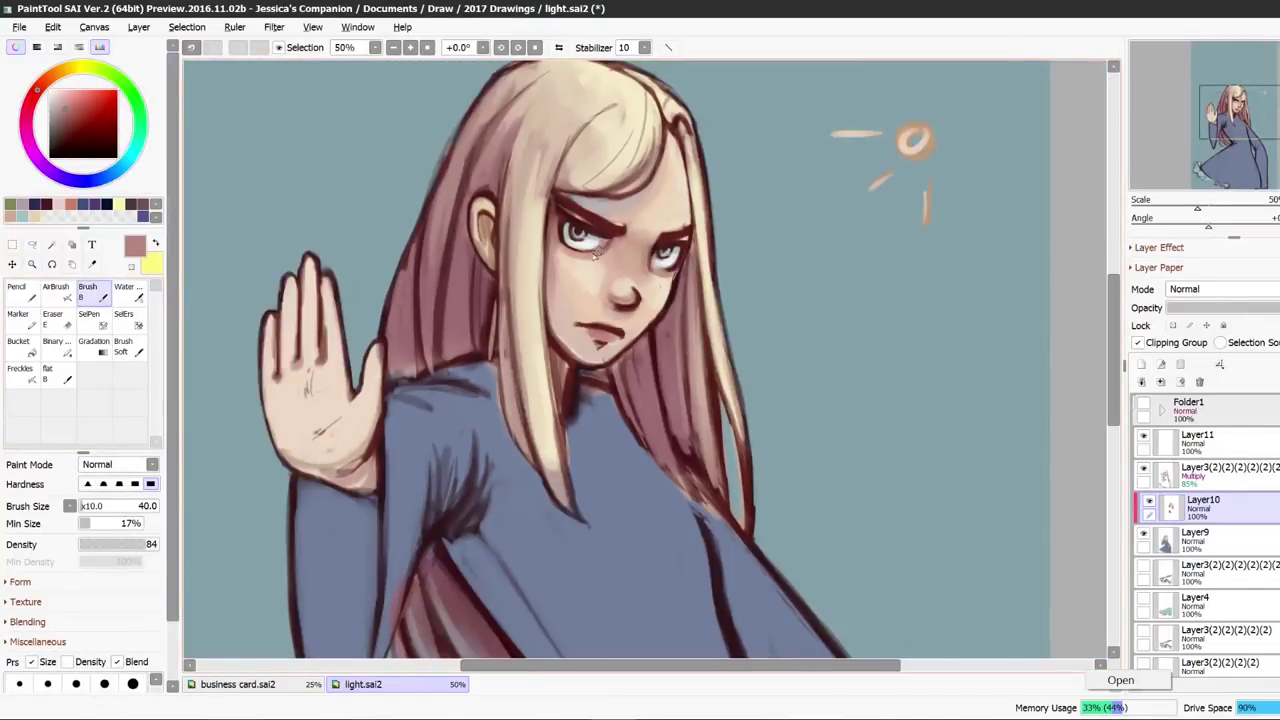
key("h")
key("h")
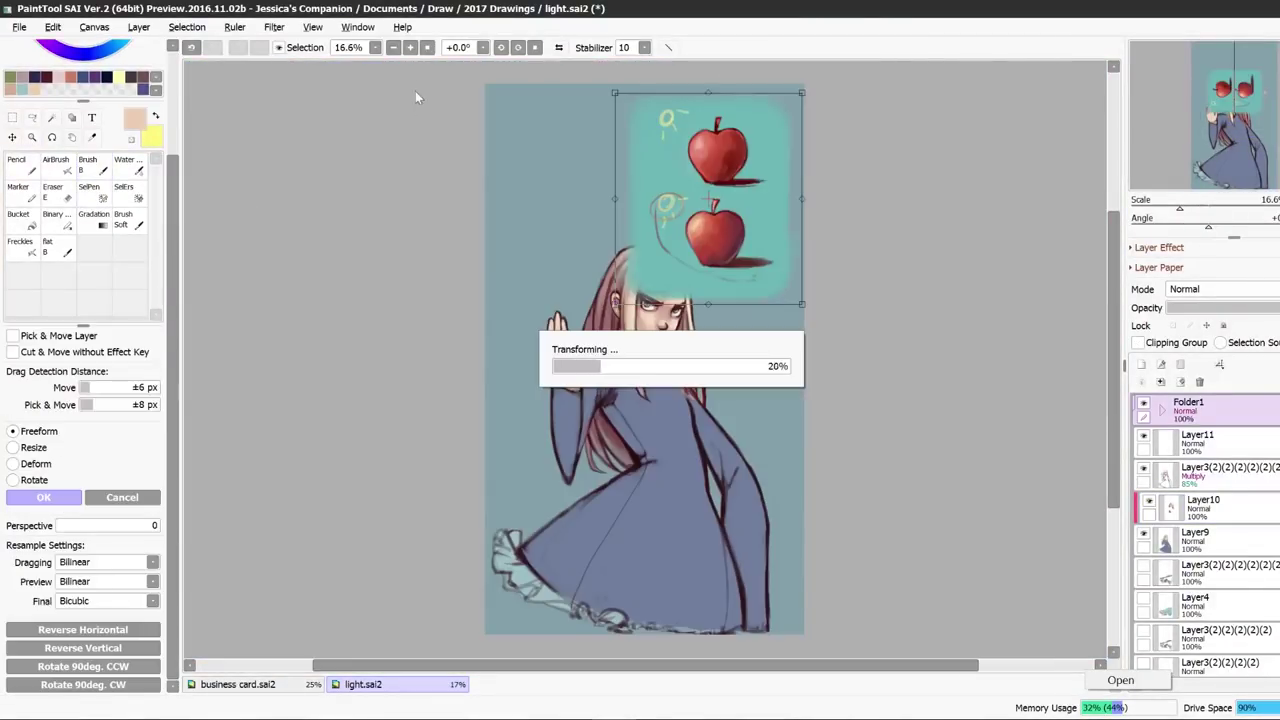
Examine the two shaded apple studies on the mirrored canvas at 50% zoom.
key("h")
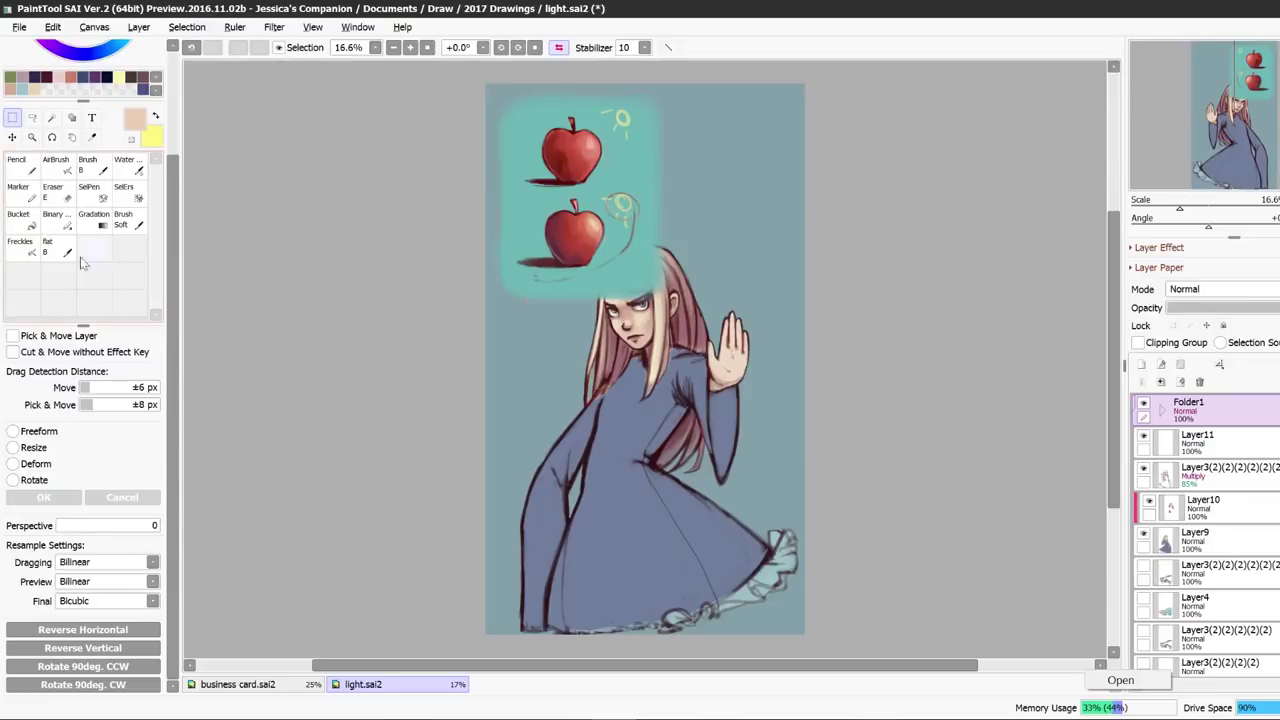
left_click(31, 137)
scroll(553, 125, "up", 3)
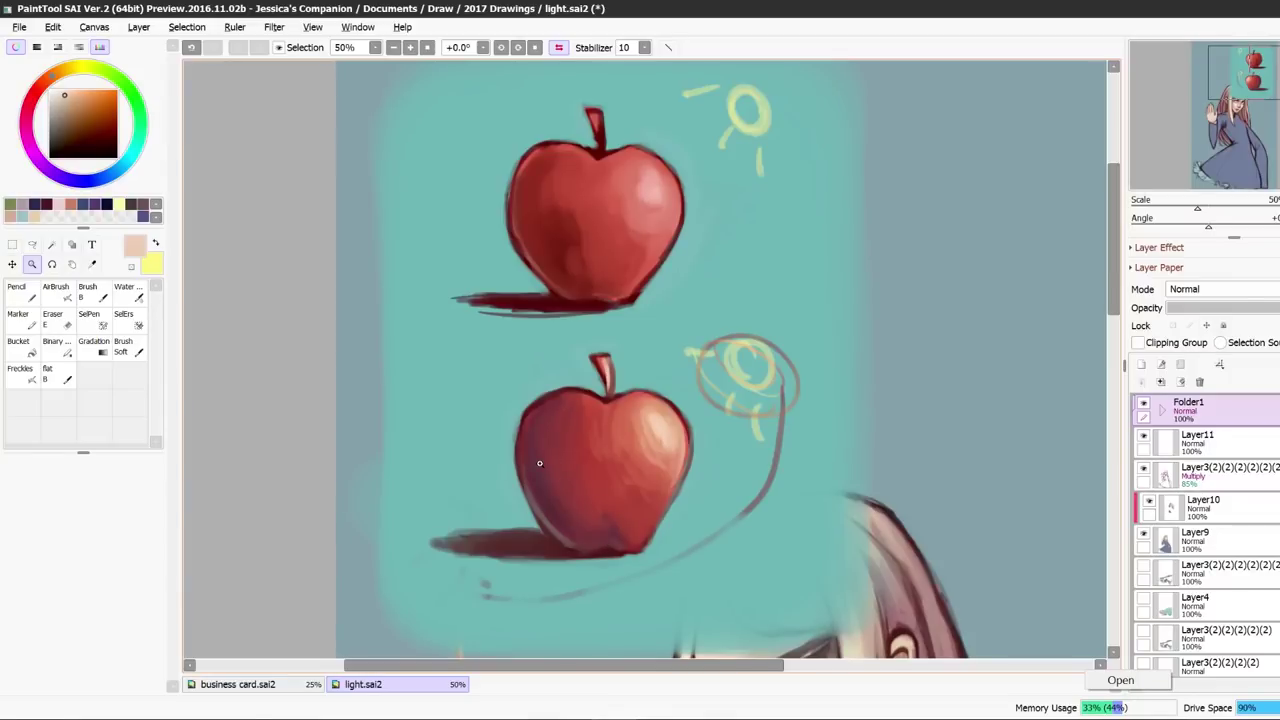
key("b")
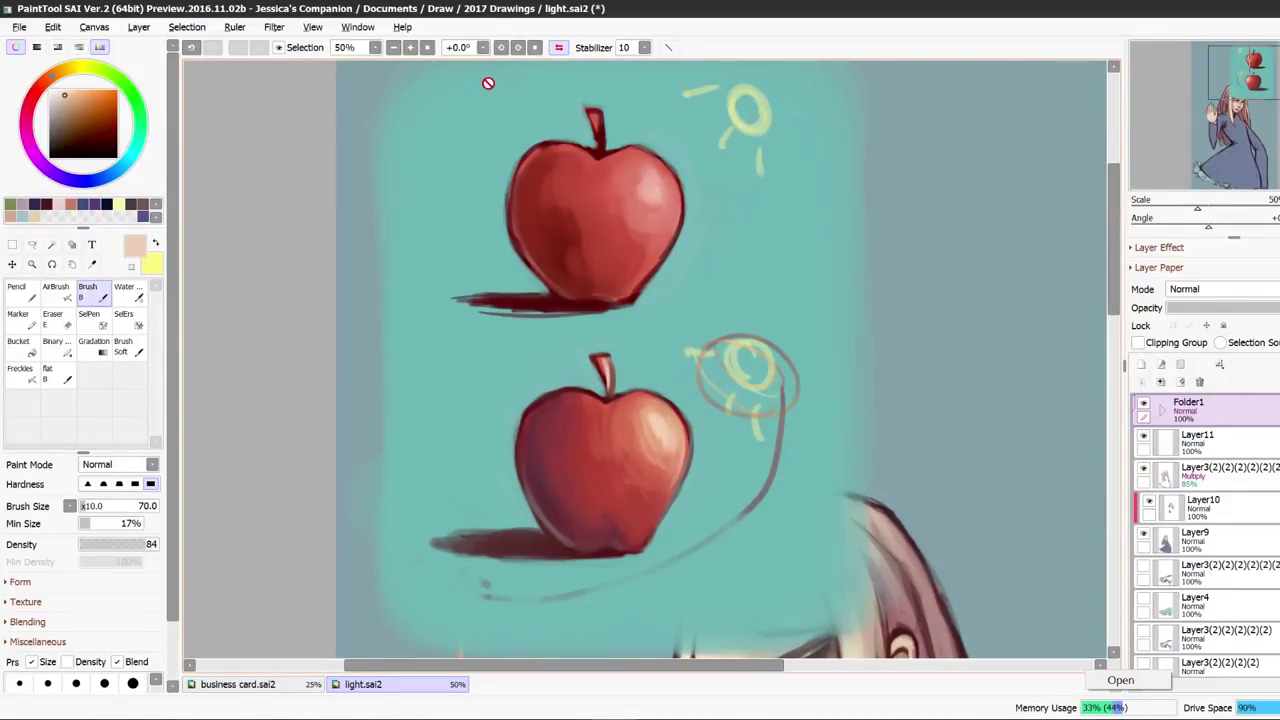
Cover the girl's head, hand and torso with a muted blue-violet on a new Multiply layer at brush size 500.
left_click(92, 304)
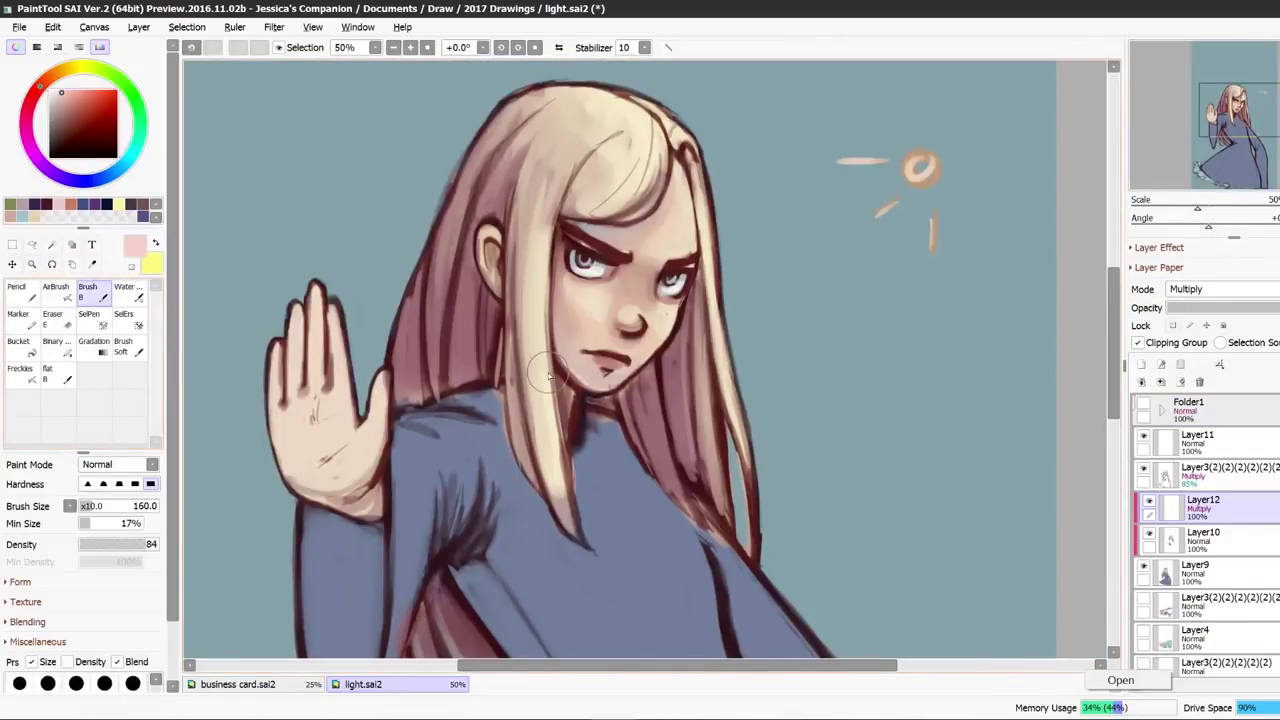
double_click(32, 267)
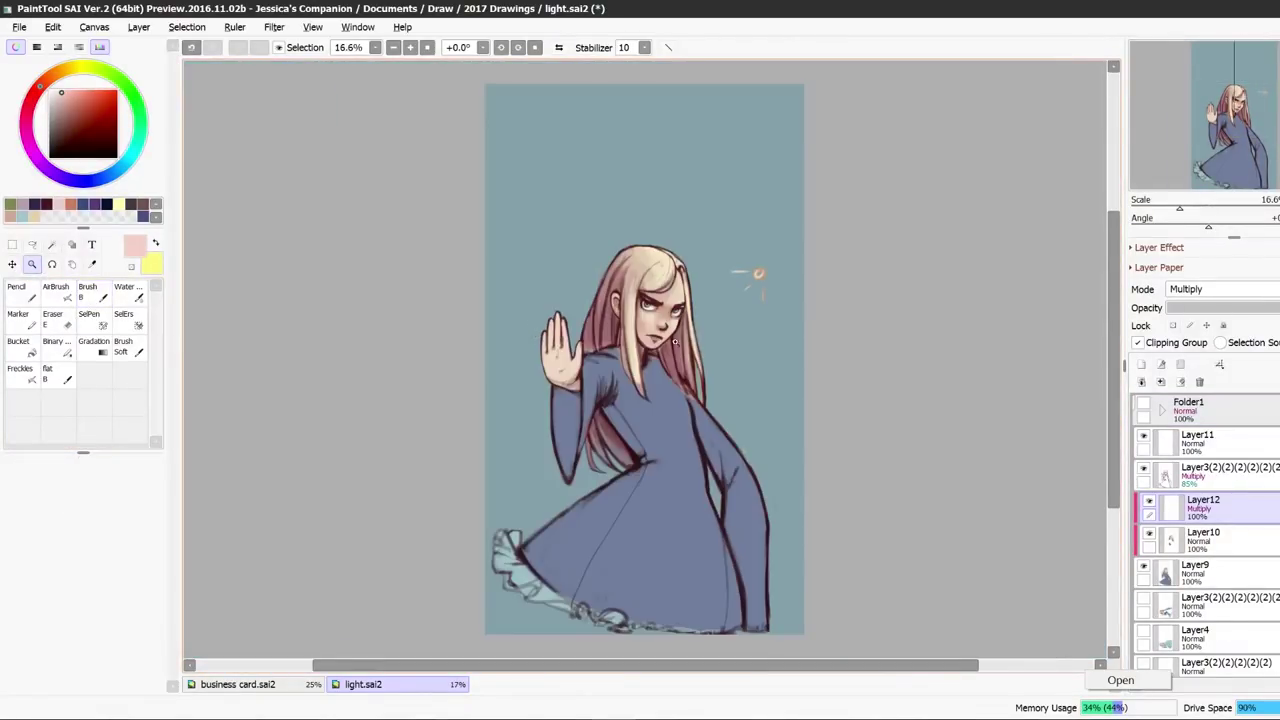
left_click(682, 347)
left_click(100, 304)
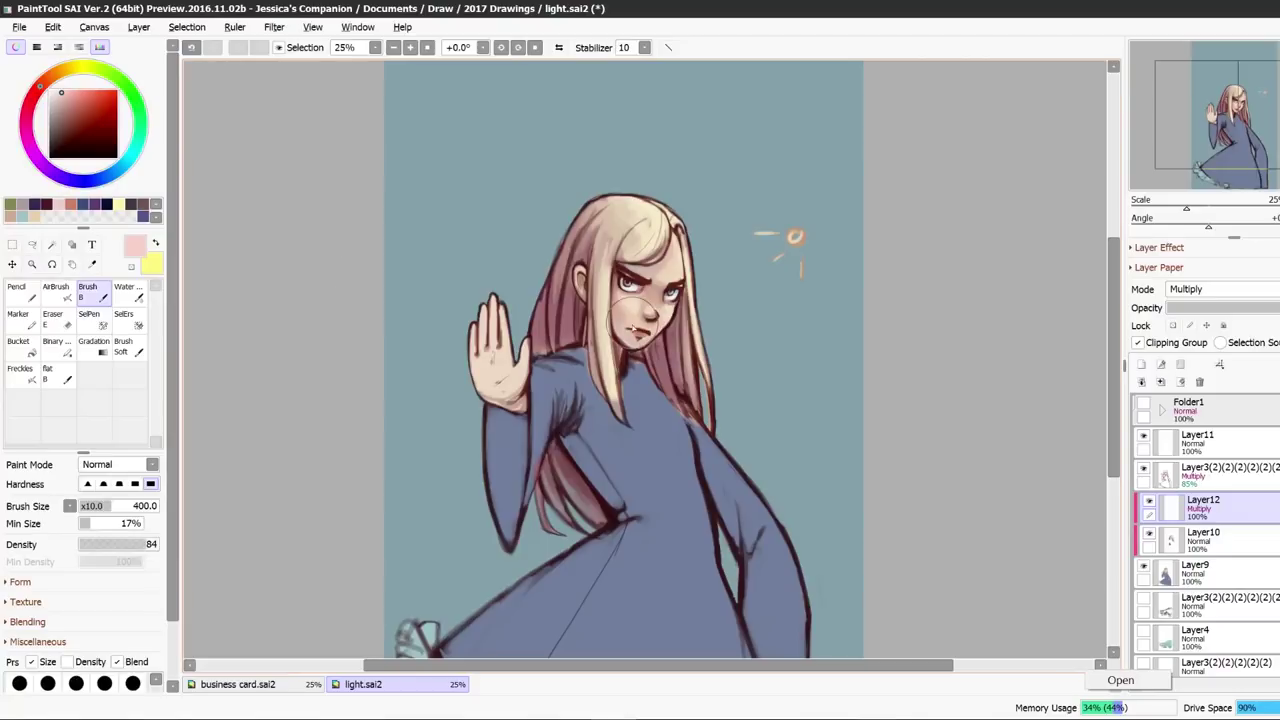
left_click(68, 109)
left_click(86, 181)
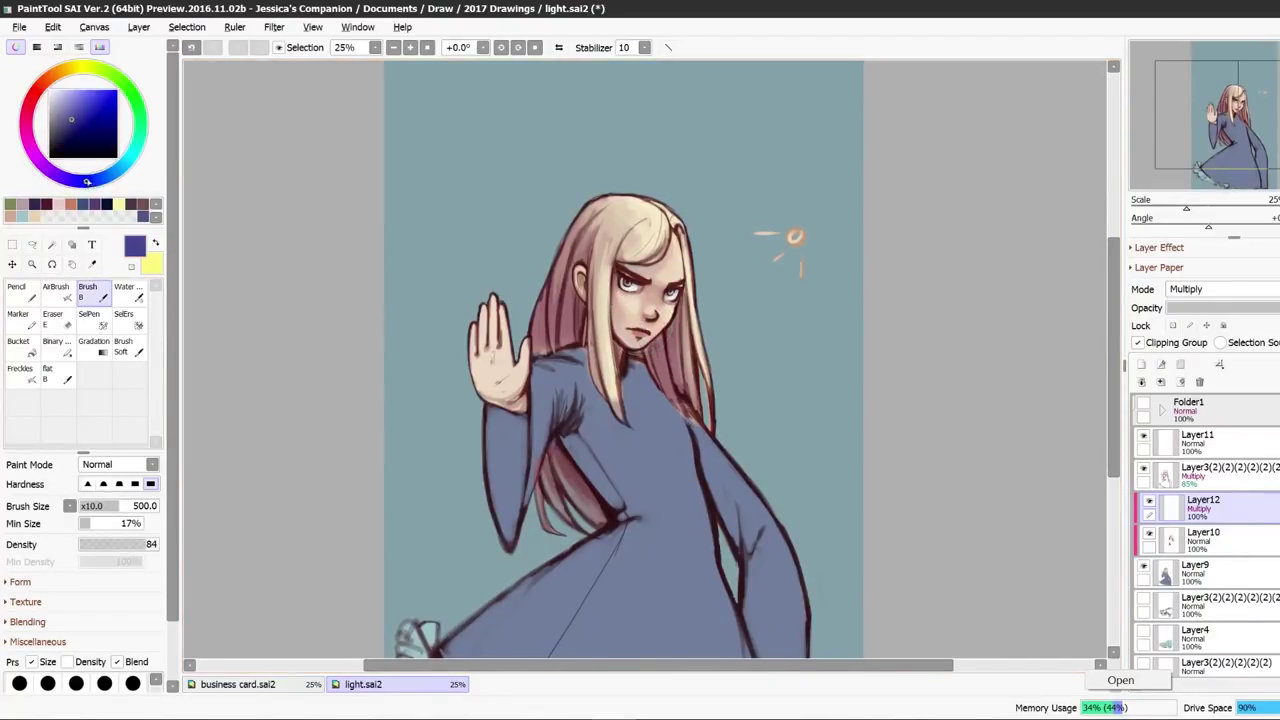
left_click_drag(65, 107, 68, 119)
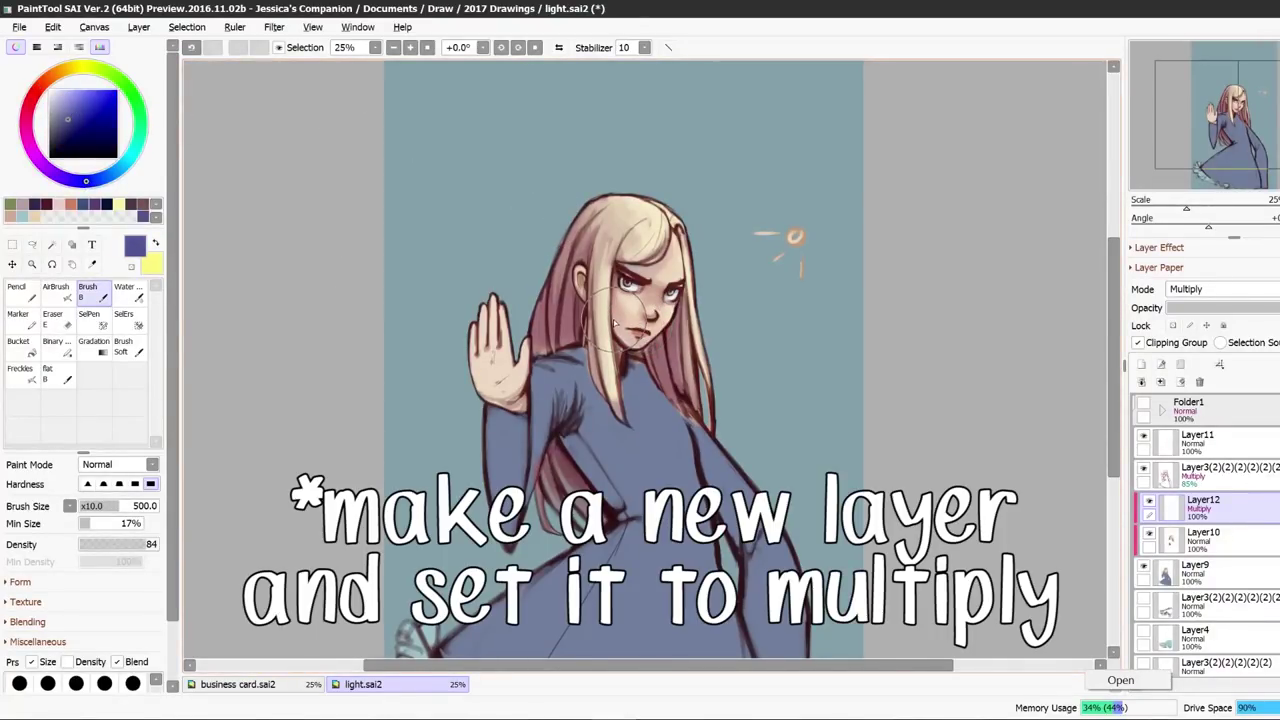
left_click_drag(617, 314, 605, 331)
mouse_move(611, 386)
left_mouse_down()
mouse_move(637, 285)
mouse_move(629, 336)
mouse_move(611, 283)
mouse_move(601, 305)
mouse_move(596, 289)
mouse_move(605, 250)
mouse_move(564, 348)
left_mouse_up()
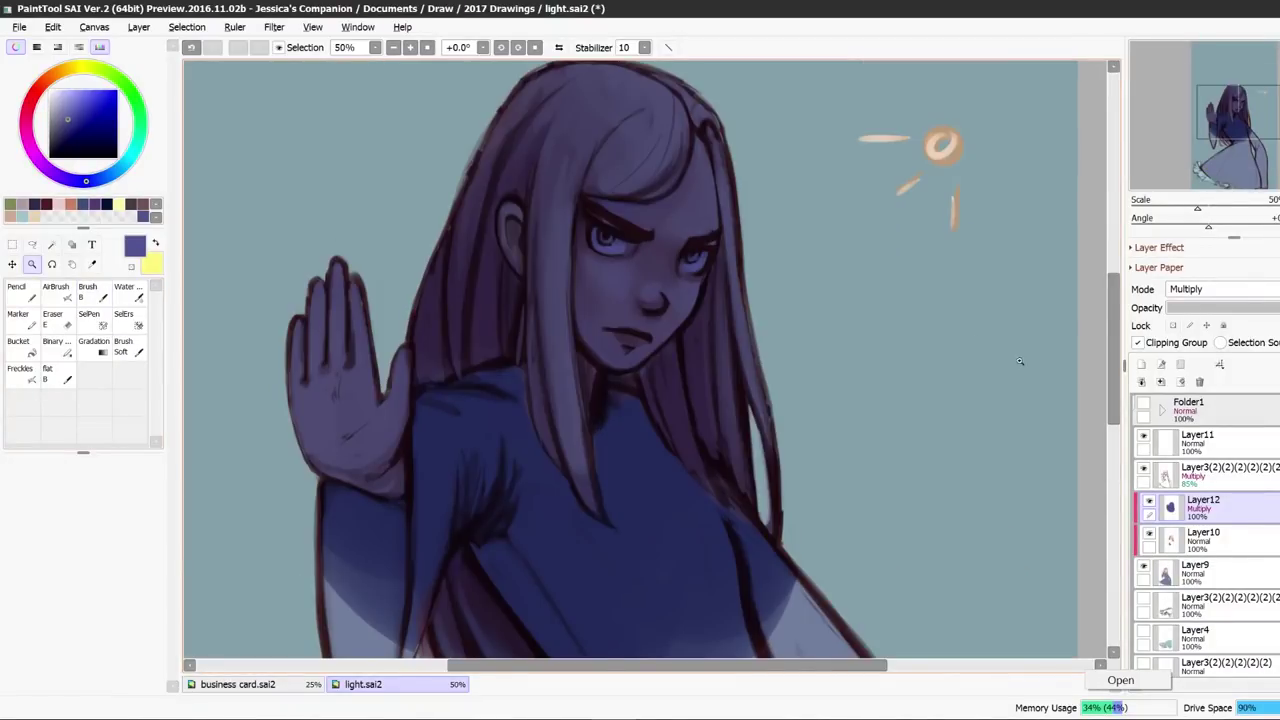
Erase the shadow along the hair edge facing the sun with the eraser at density 44 and size 80.
scroll(1113, 360, "up", 1)
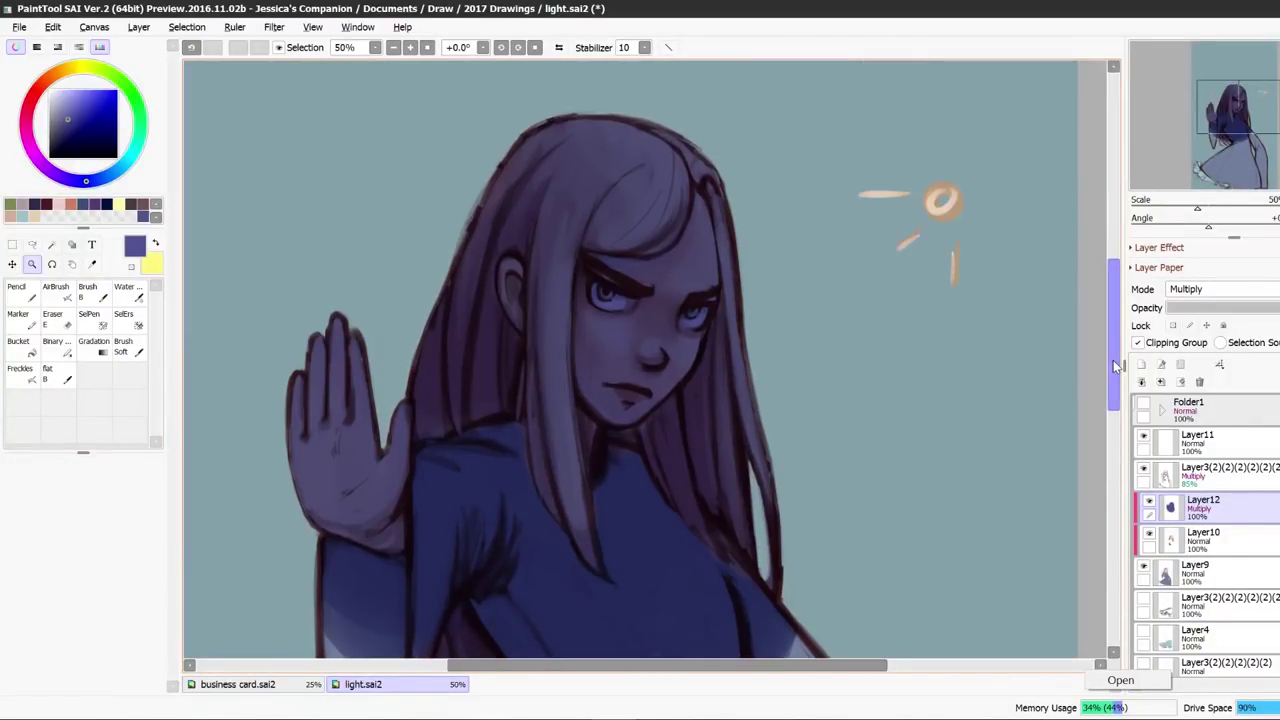
key("e")
left_click_drag(139, 544, 115, 544)
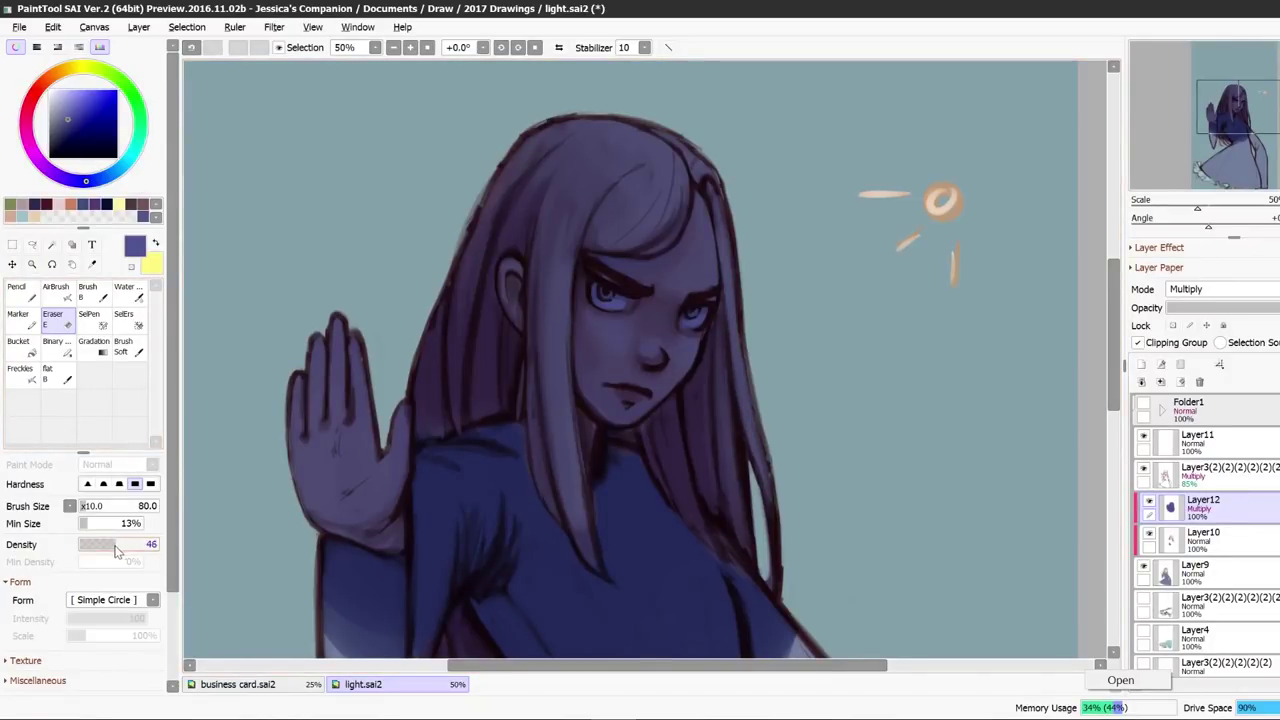
mouse_move(701, 148)
left_mouse_down()
mouse_move(746, 314)
mouse_move(704, 172)
mouse_move(742, 287)
mouse_move(750, 378)
mouse_move(707, 170)
mouse_move(785, 531)
mouse_move(772, 495)
left_mouse_up()
mouse_move(712, 235)
left_mouse_down()
mouse_move(688, 155)
mouse_move(655, 132)
left_mouse_up()
Try to erase broad light strokes across the crown and fringe at eraser size 300.
key("]")
key("]")
key("]")
key("]")
key("]")
key("]")
mouse_move(670, 150)
left_mouse_down()
mouse_move(598, 164)
mouse_move(592, 203)
left_mouse_up()
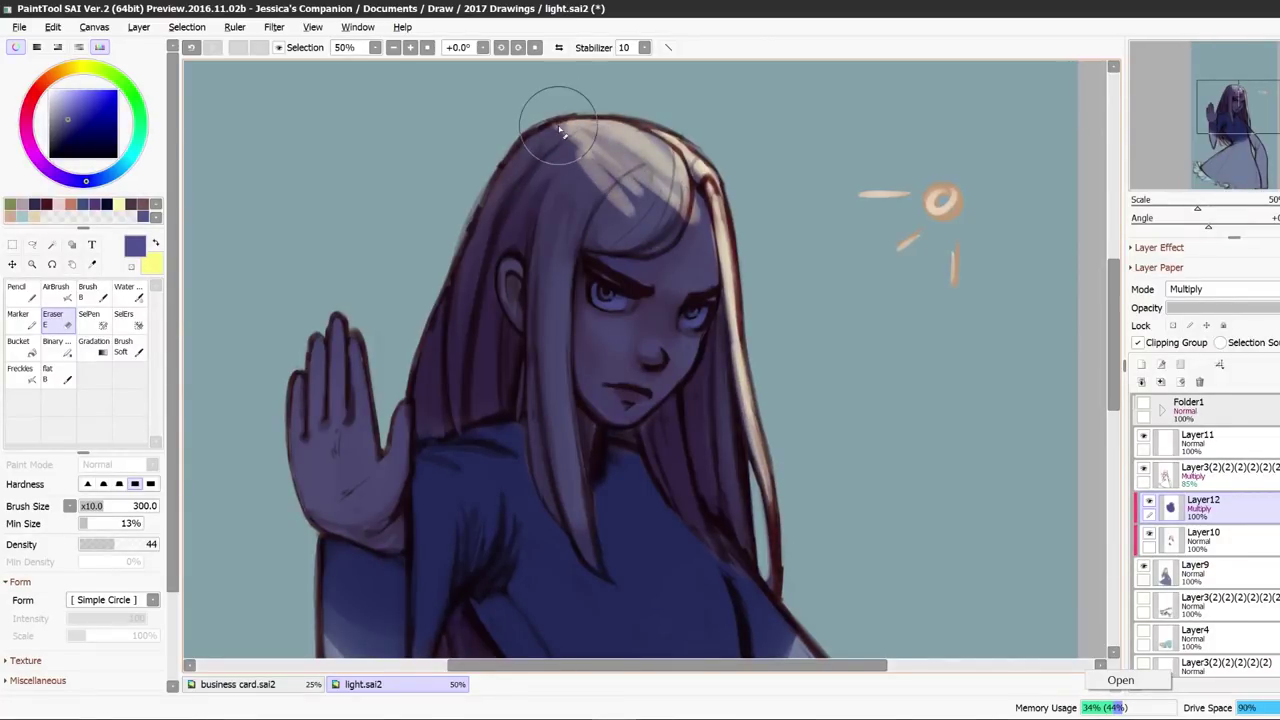
key("ctrl+z")
key("ctrl+z")
key("ctrl+z")
Softly lighten the crown and fringe by erasing the shadow with a very large eraser of about size 800.
key("bracketright")
key("bracketright")
key("bracketright")
key("bracketright")
key("bracketright")
key("bracketright")
key("bracketright")
key("bracketright")
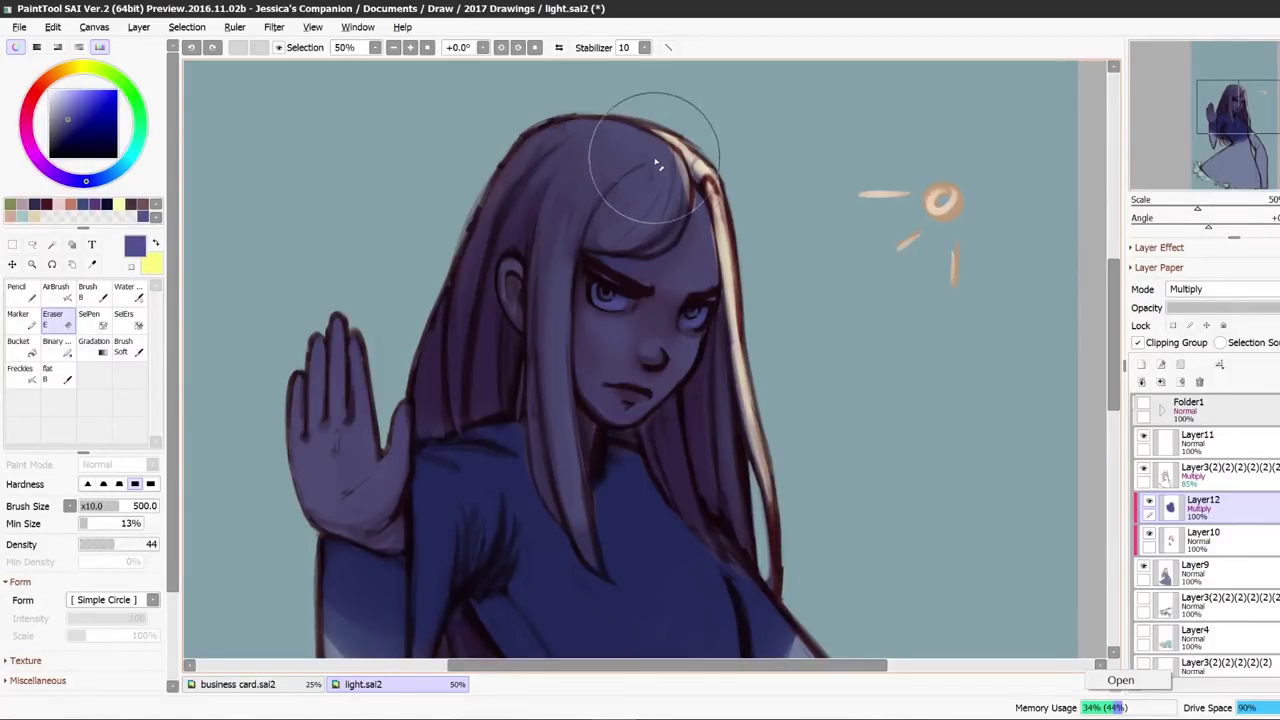
mouse_move(650, 165)
left_mouse_down()
mouse_move(615, 127)
mouse_move(639, 199)
mouse_move(514, 143)
left_mouse_up()
Erase fine light streaks into the fringe and along its sunlit edge with an eraser smaller than size 100.
key("bracketleft")
key("bracketleft")
key("bracketleft")
key("bracketleft")
key("bracketleft")
key("bracketleft")
key("bracketleft")
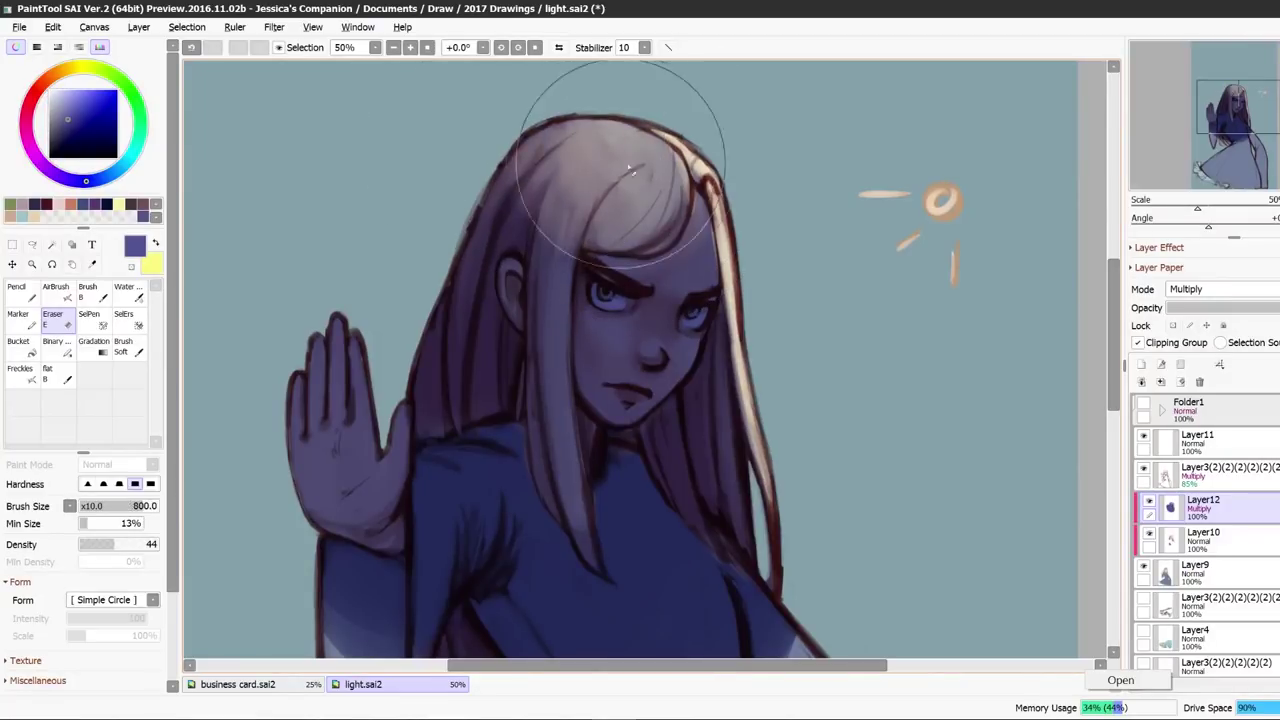
key("bracketleft")
key("bracketleft")
key("bracketleft")
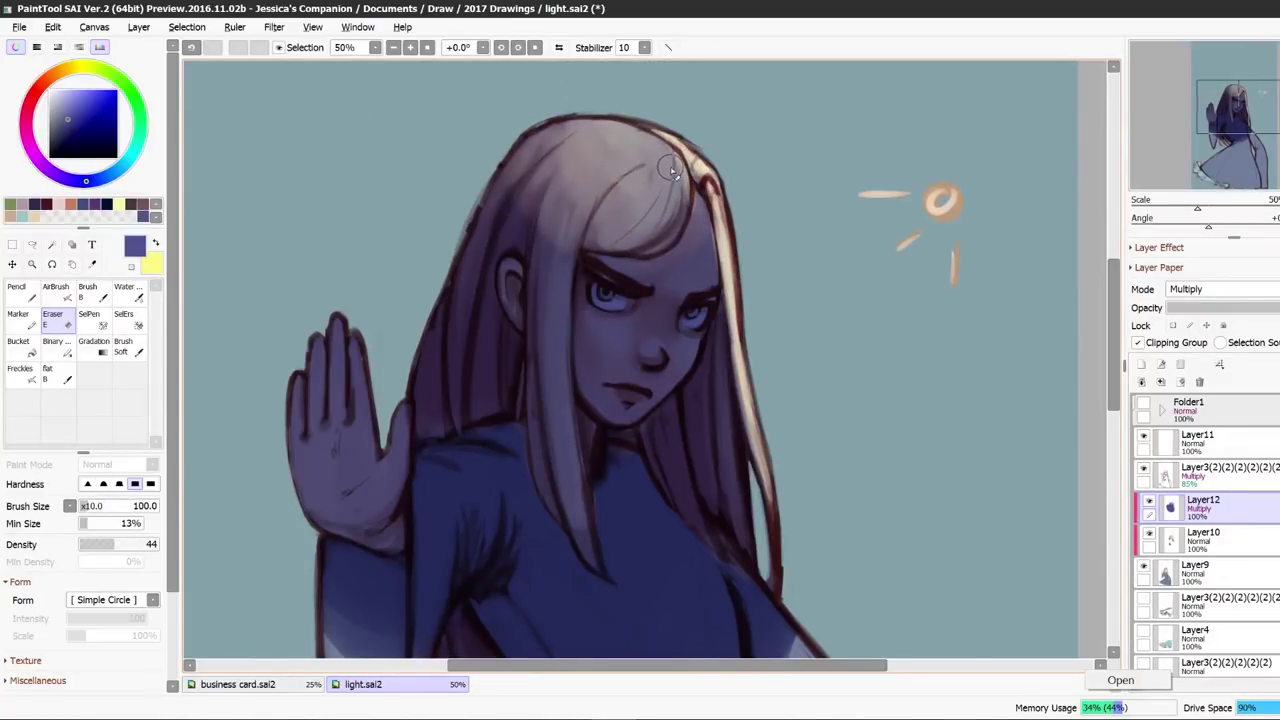
key("bracketleft")
left_click_drag(680, 186, 643, 246)
mouse_move(684, 184)
left_mouse_down()
mouse_move(646, 244)
mouse_move(632, 232)
left_mouse_up()
mouse_move(676, 168)
left_mouse_down()
mouse_move(672, 214)
mouse_move(606, 243)
mouse_move(634, 192)
mouse_move(661, 189)
mouse_move(704, 260)
left_mouse_up()
Lighten the forehead and the middle of the face with a larger eraser.
key("bracketright")
key("bracketright")
key("bracketright")
key("bracketright")
key("bracketright")
key("bracketright")
mouse_move(699, 206)
left_mouse_down()
mouse_move(700, 268)
mouse_move(648, 286)
mouse_move(630, 345)
mouse_move(621, 331)
mouse_move(619, 342)
left_mouse_up()
Erase small patches of light on the cheeks and nose at eraser size 70.
key("bracketleft")
key("bracketleft")
key("bracketleft")
key("bracketleft")
key("bracketleft")
key("bracketleft")
key("bracketleft")
left_click_drag(697, 339, 665, 394)
left_click_drag(655, 344, 660, 356)
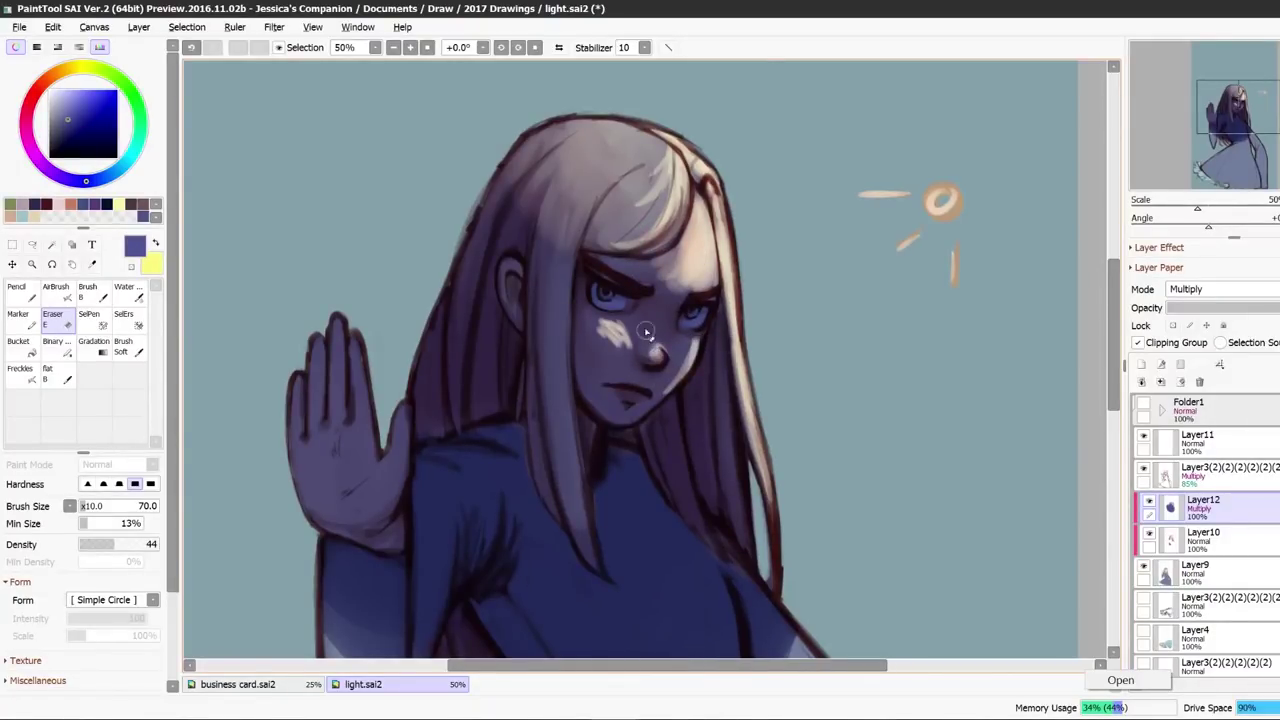
Bring out light below the far eye and down the far cheek, working partly on the mirrored canvas.
left_click_drag(686, 314, 705, 309)
key("h")
key("bracketright")
key("bracketright")
left_click_drag(600, 330, 630, 396)
key("h")
Soften the light patch on the near cheek with the Water and Brush tools at size 70, checking the mirrored canvas.
left_click(129, 292)
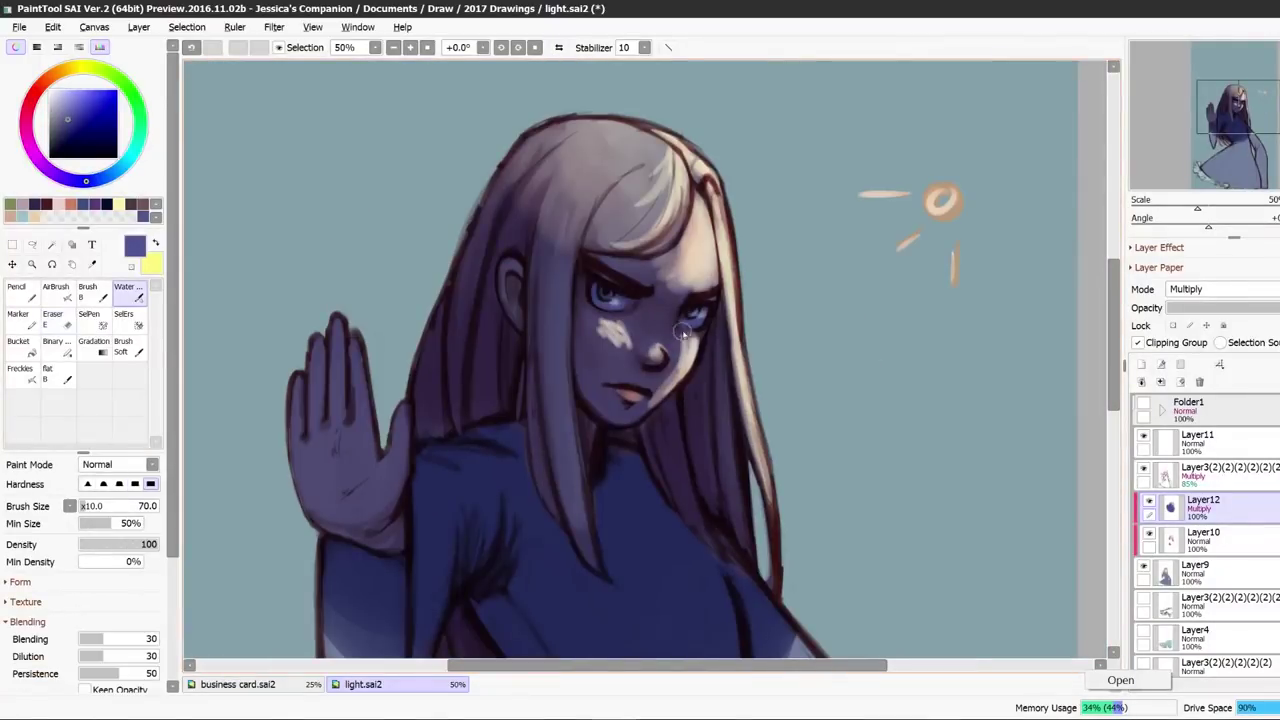
key("h")
key("h")
key("b")
key("h")
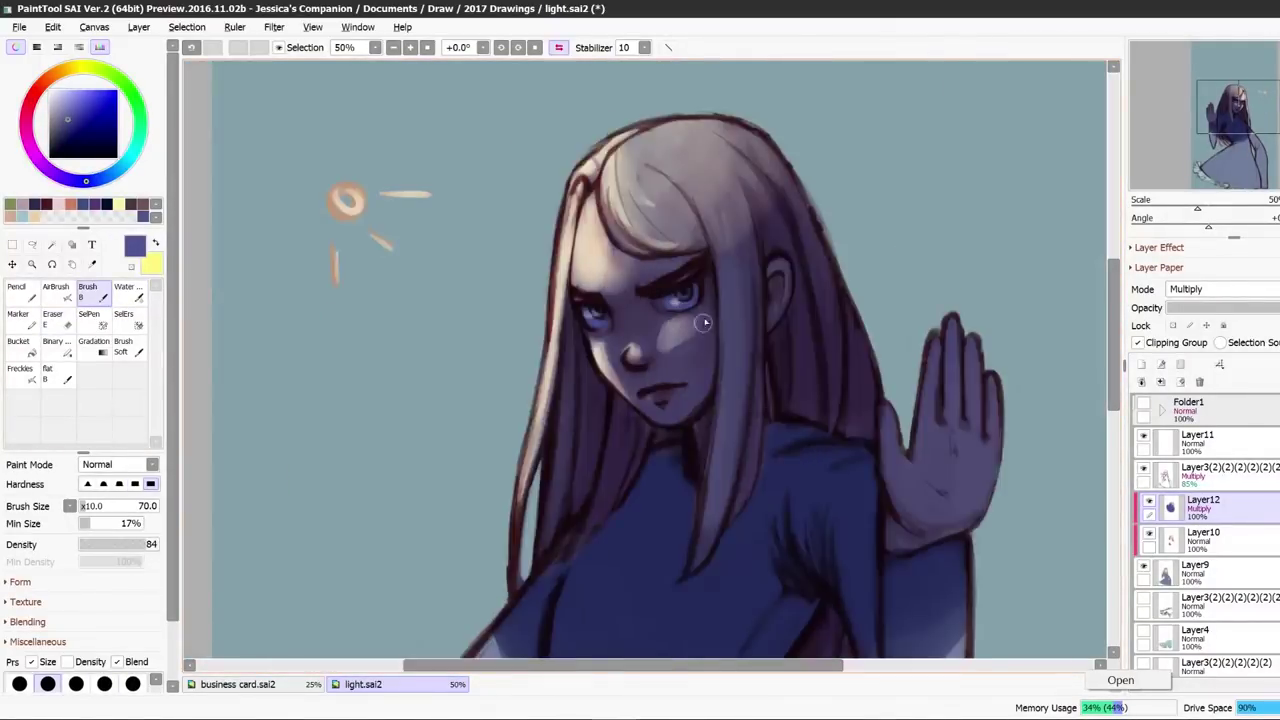
key("h")
Erase light strands into the hair beside the far cheek and touch the ear at eraser size 60.
key("e")
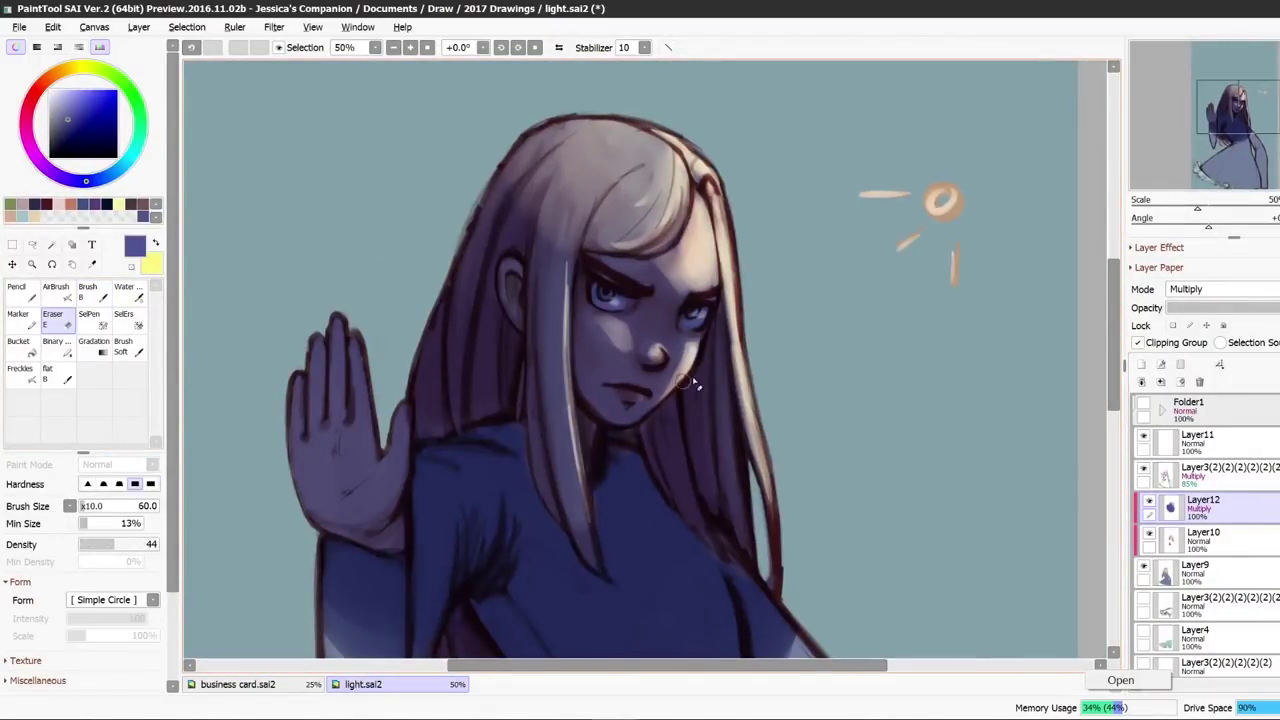
left_click_drag(726, 316, 746, 520)
left_click_drag(719, 380, 729, 528)
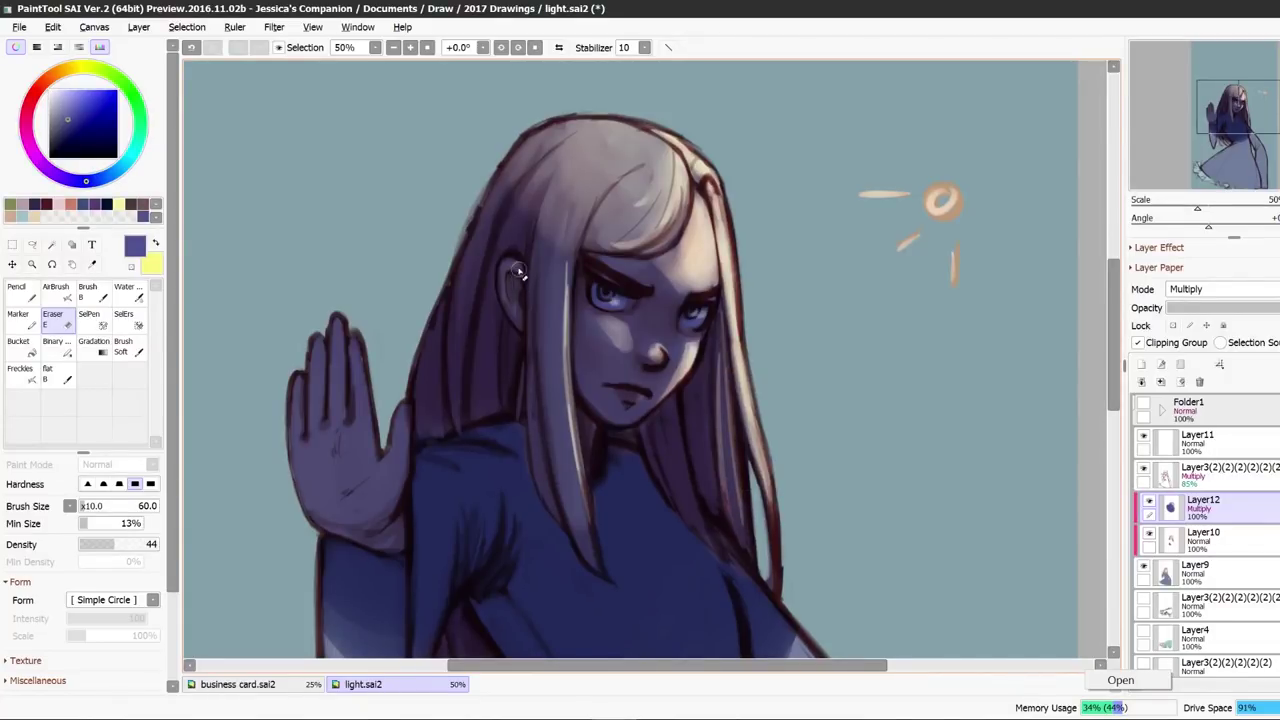
left_click_drag(518, 270, 520, 260)
Lower the Multiply shadow layer's opacity to 82% and check the whole figure.
left_click_drag(1279, 308, 1276, 308)
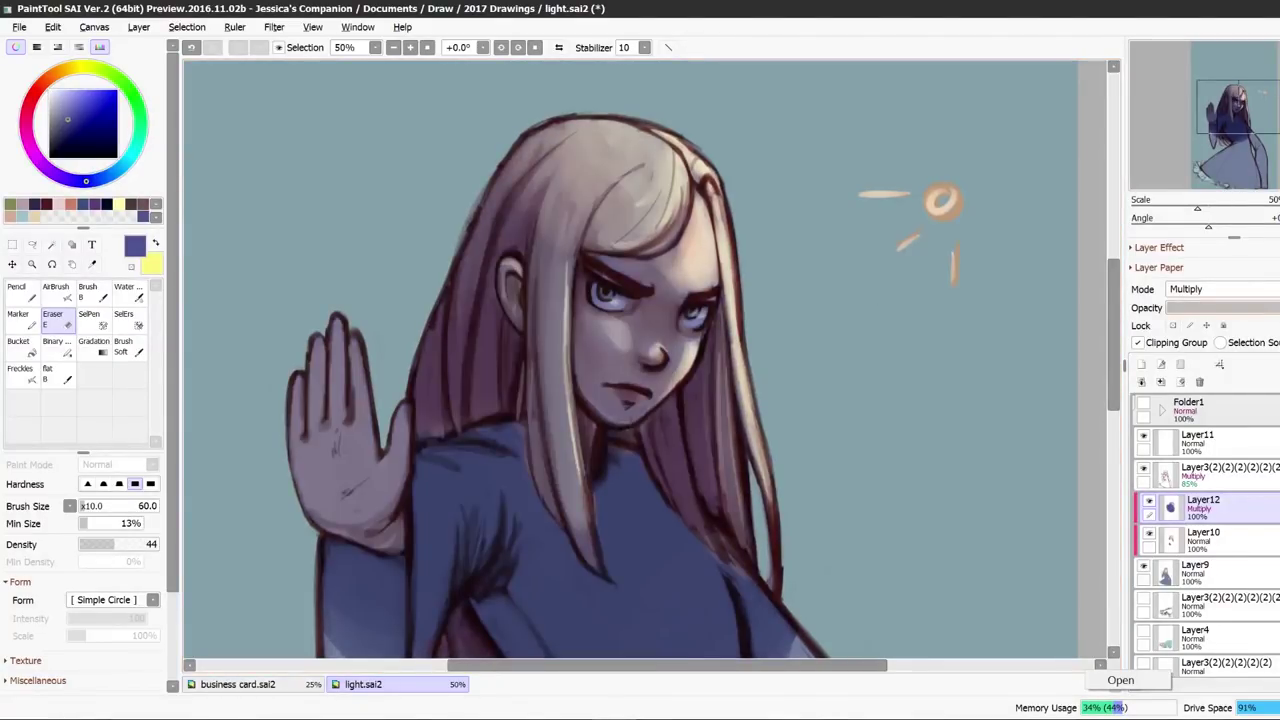
key("ctrl+space")
right_click(648, 267)
left_click(648, 267)
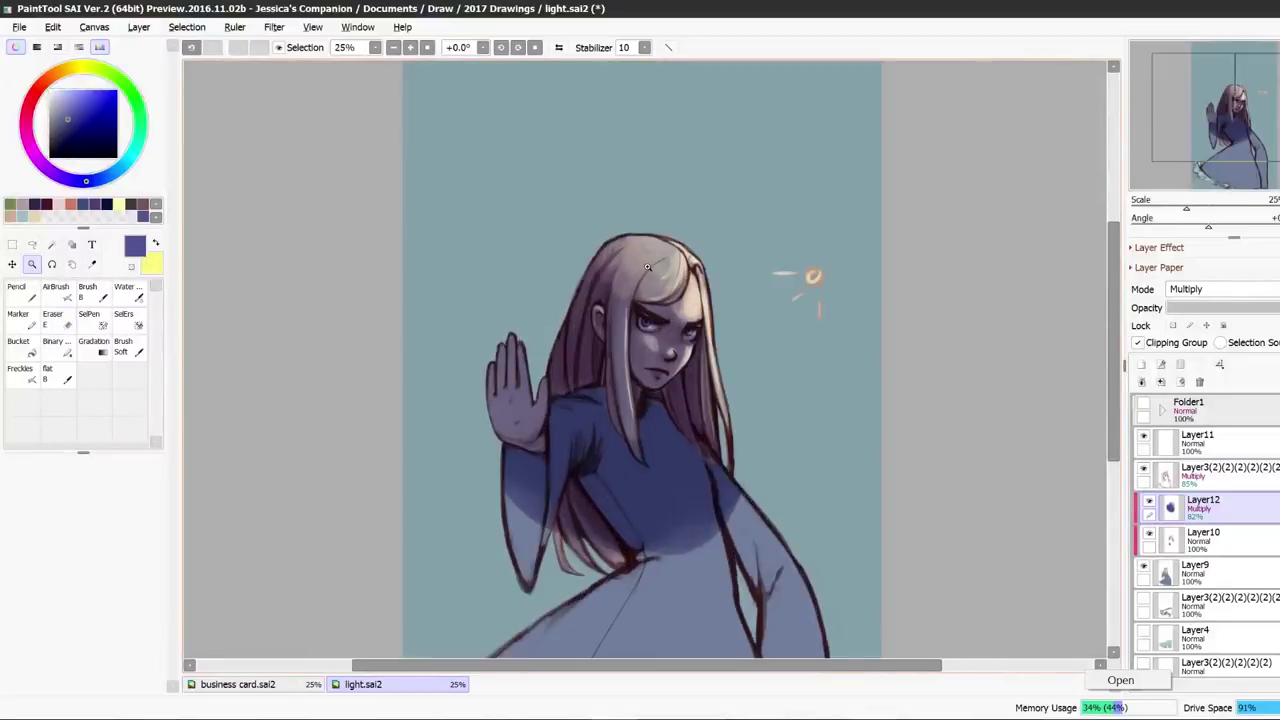
scroll(647, 267, "up", 2)
left_click_drag(1112, 363, 1112, 398)
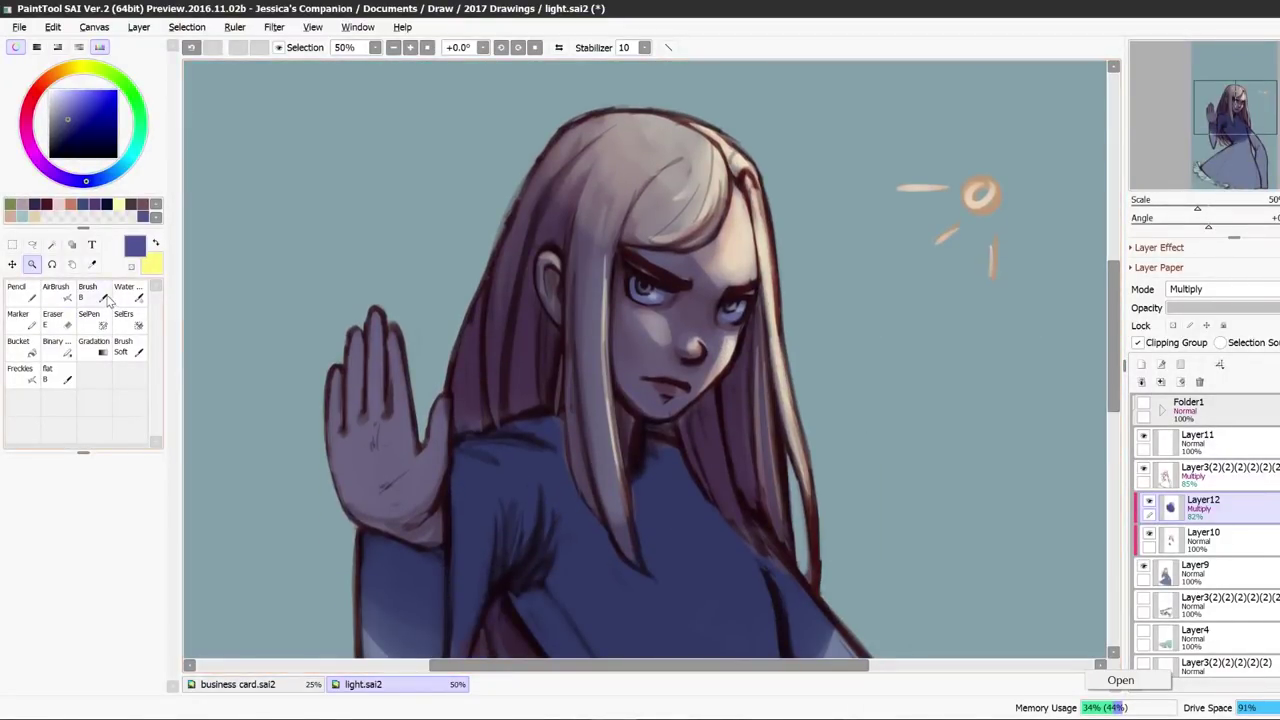
Compare the picture with the shadow layer hidden and shown, and save the file.
left_click(1149, 501)
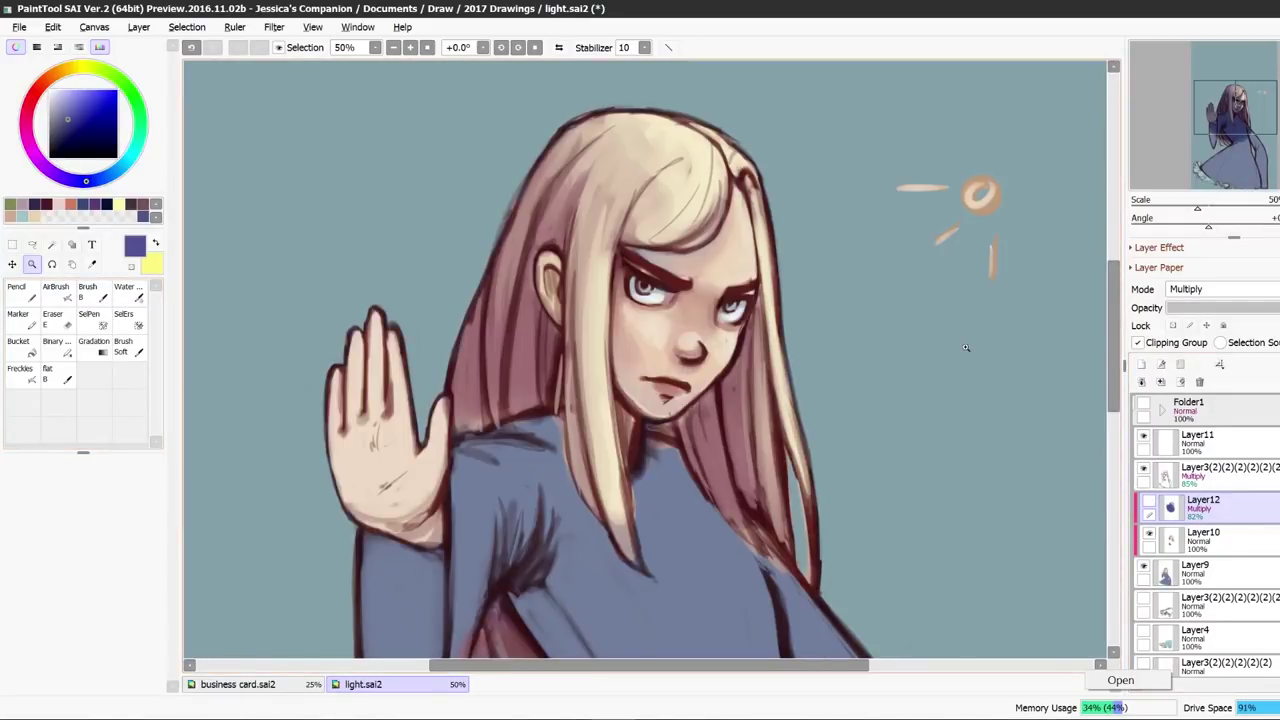
left_click(1149, 503)
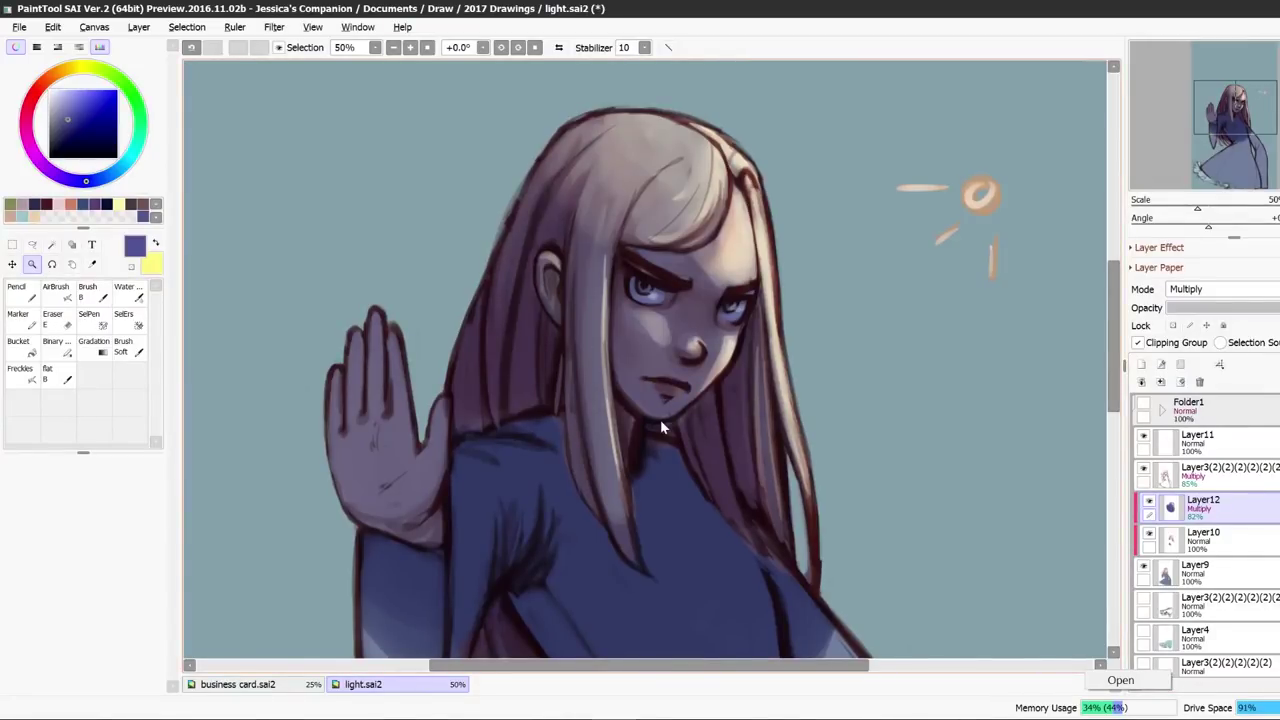
key("ctrl+s")
left_click_drag(1112, 356, 1112, 348)
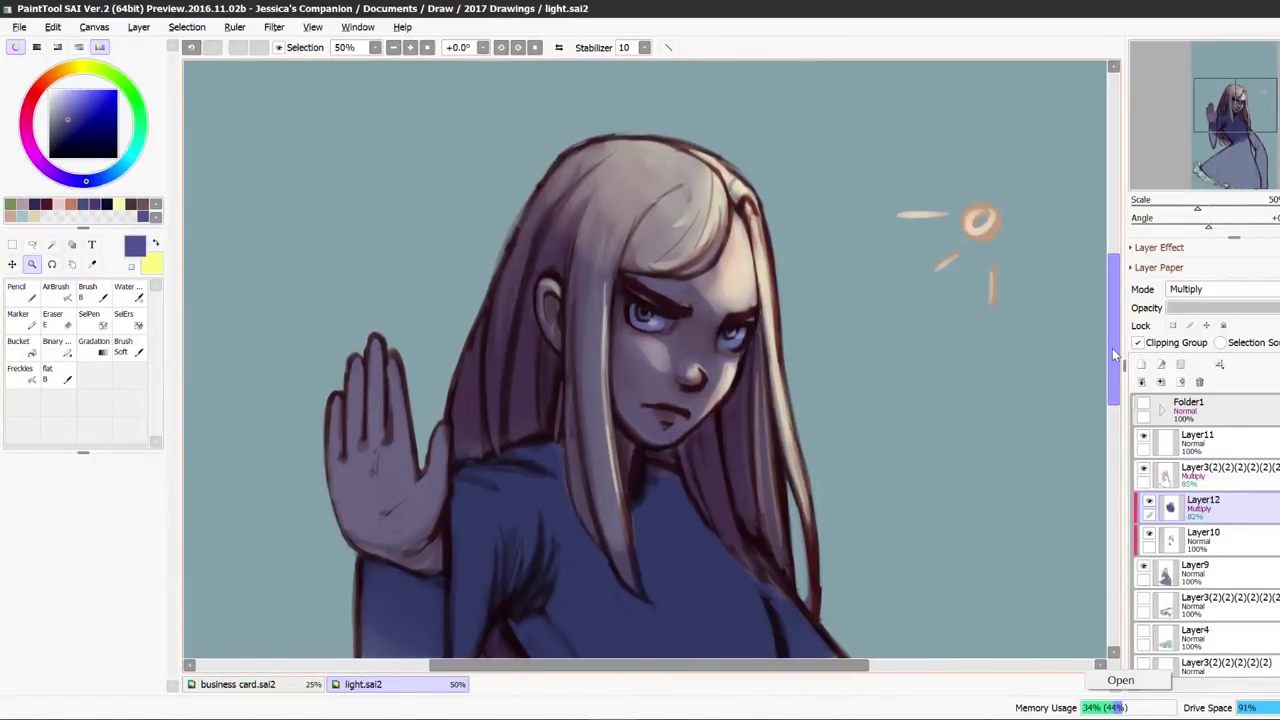
Refine the fringe's cast shadow on the forehead with the brush, trimming its lit edge at eraser size 60.
left_click(64, 322)
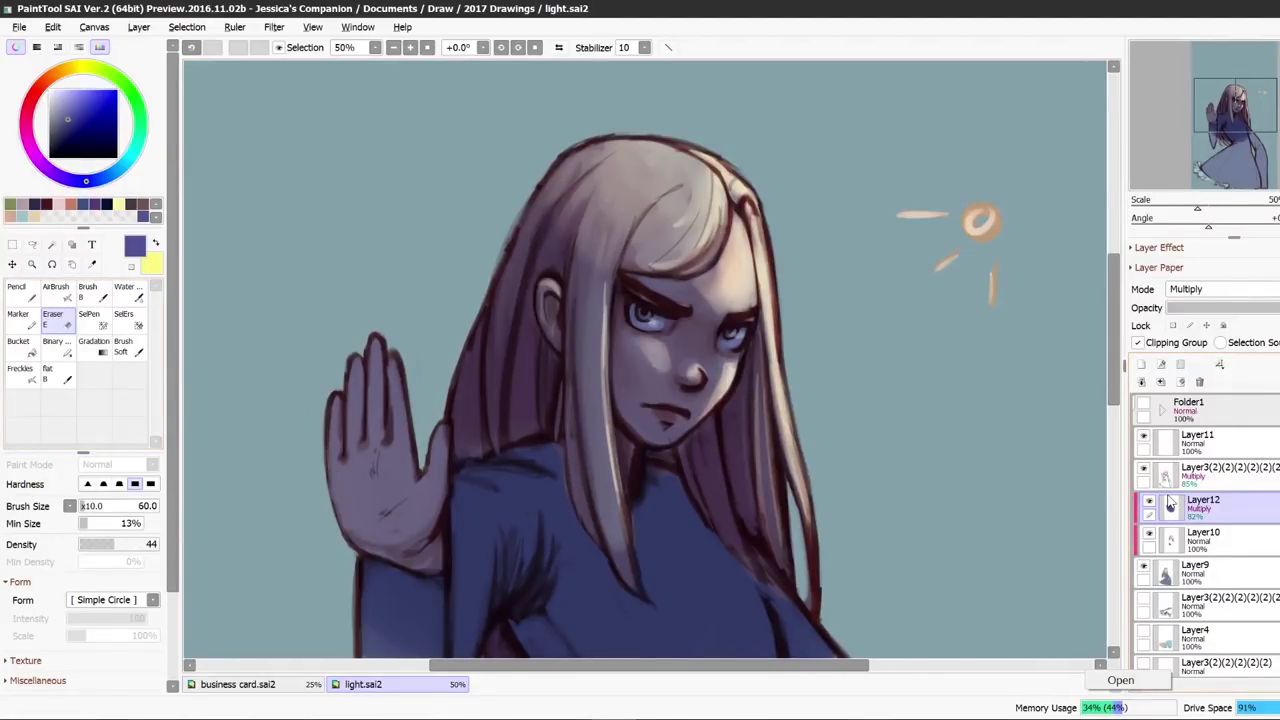
left_click_drag(718, 262, 706, 276)
left_click(89, 304)
mouse_move(728, 230)
left_mouse_down()
mouse_move(700, 276)
mouse_move(712, 285)
left_mouse_up()
key("e")
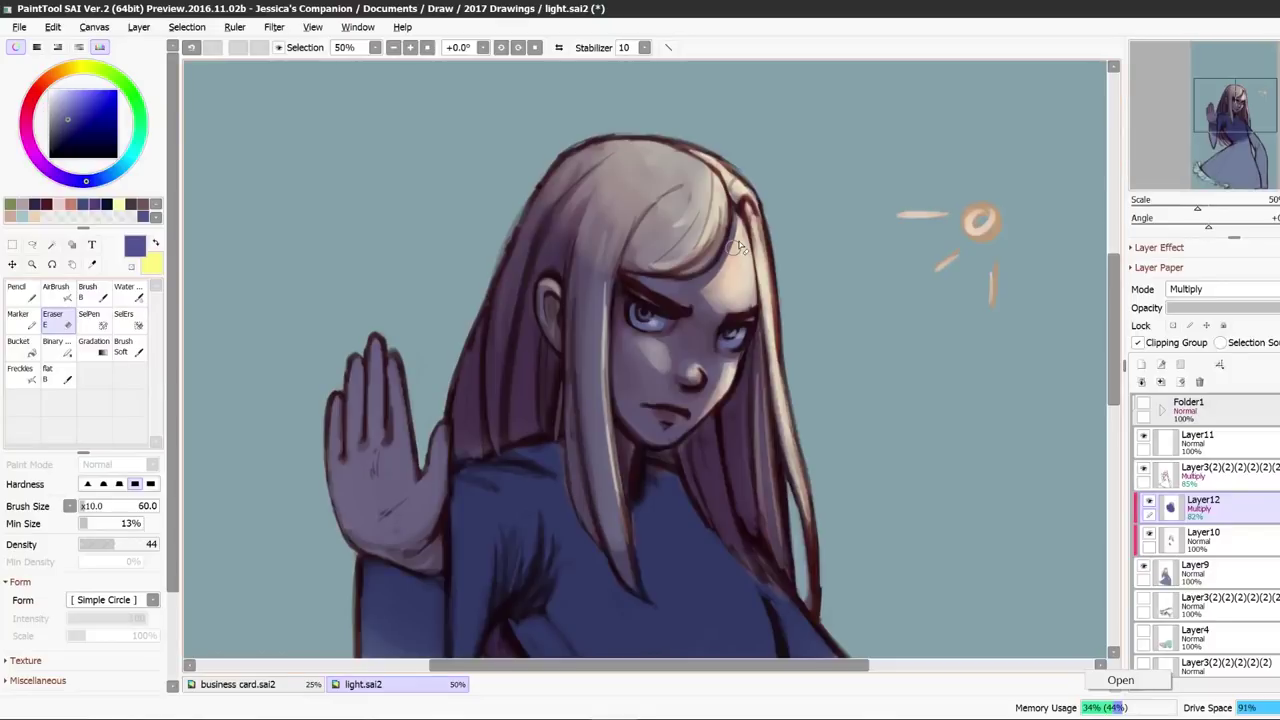
left_click_drag(737, 224, 722, 265)
left_click_drag(1115, 345, 1119, 351)
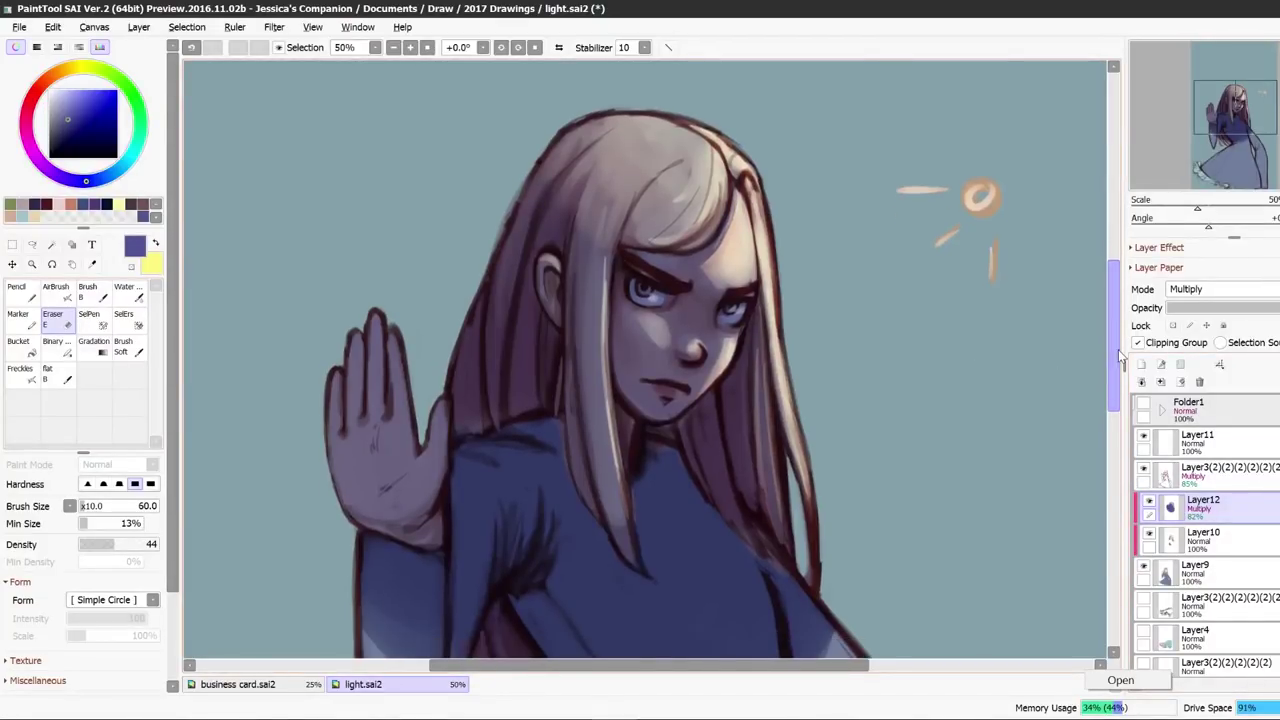
Try a strong negative hue shift on the shadow layer with Hue/Saturation.
left_click(274, 27)
mouse_move(300, 44)
left_click(405, 45)
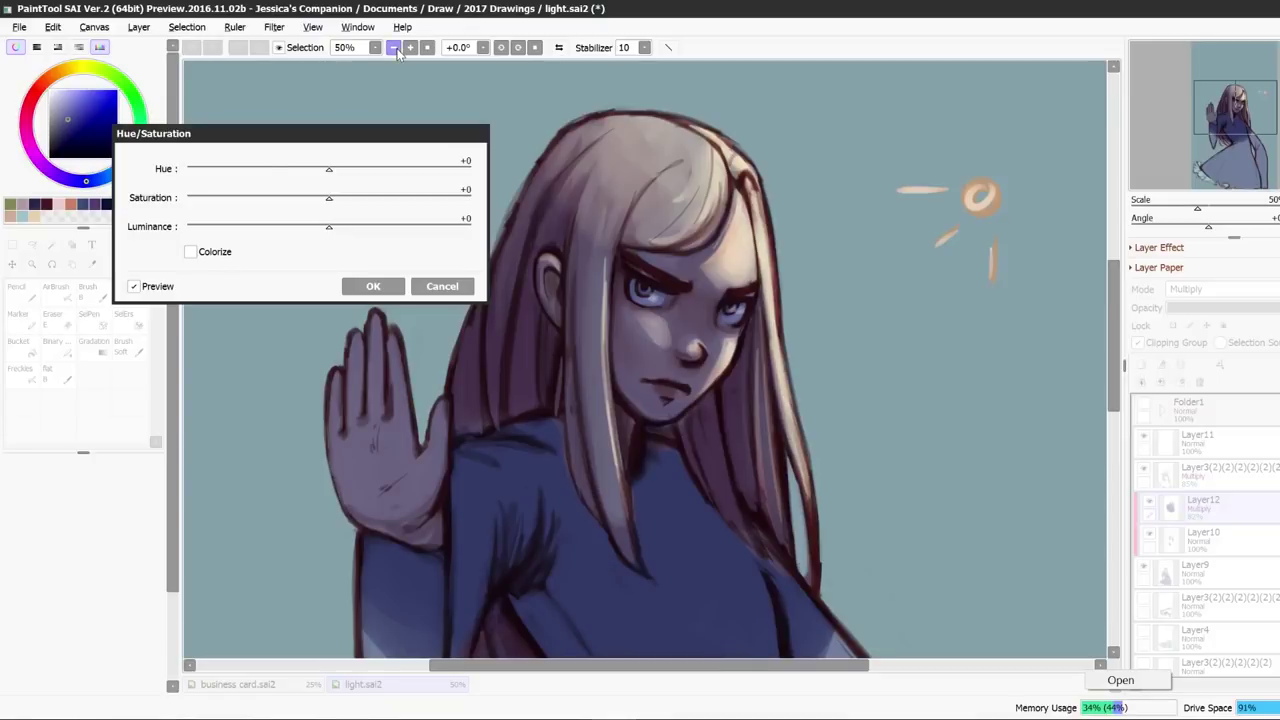
left_click_drag(328, 168, 232, 170)
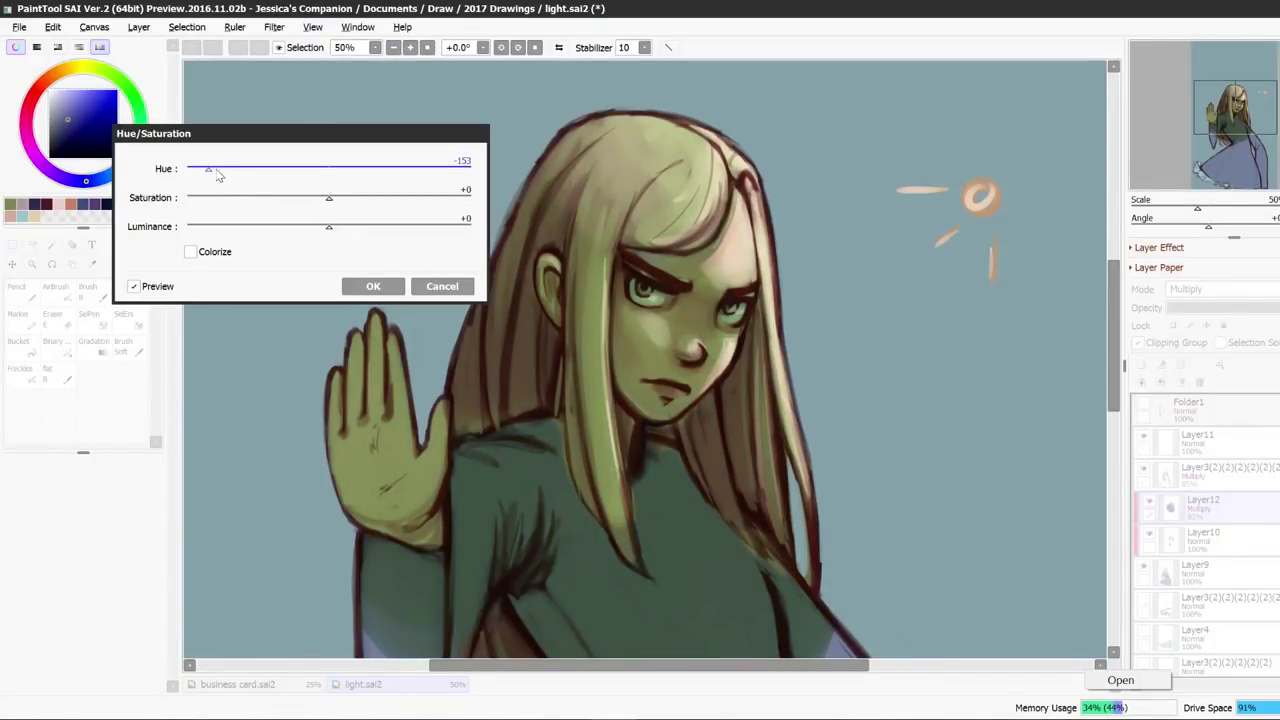
left_click_drag(210, 173, 191, 172)
key("Escape")
Briefly show the apple study folder and add a new layer above the Multiply shadow layer.
left_click(1145, 408)
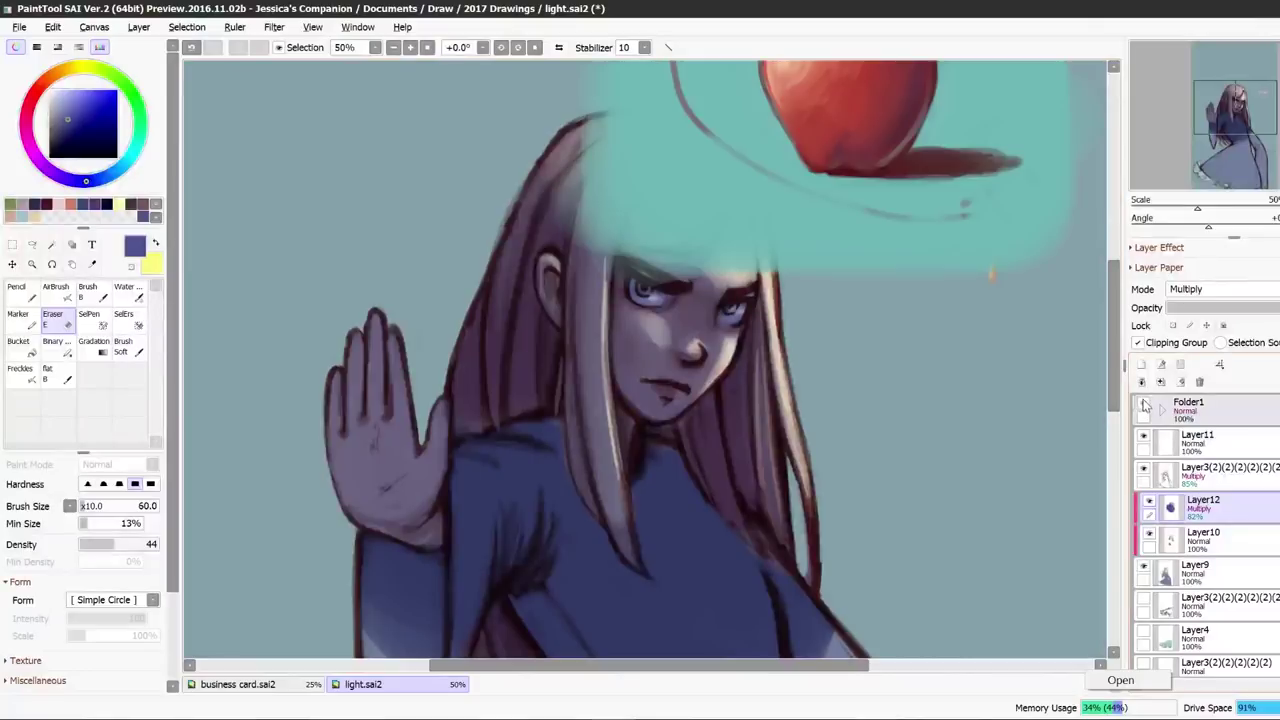
left_click(1145, 408)
left_click(1141, 364)
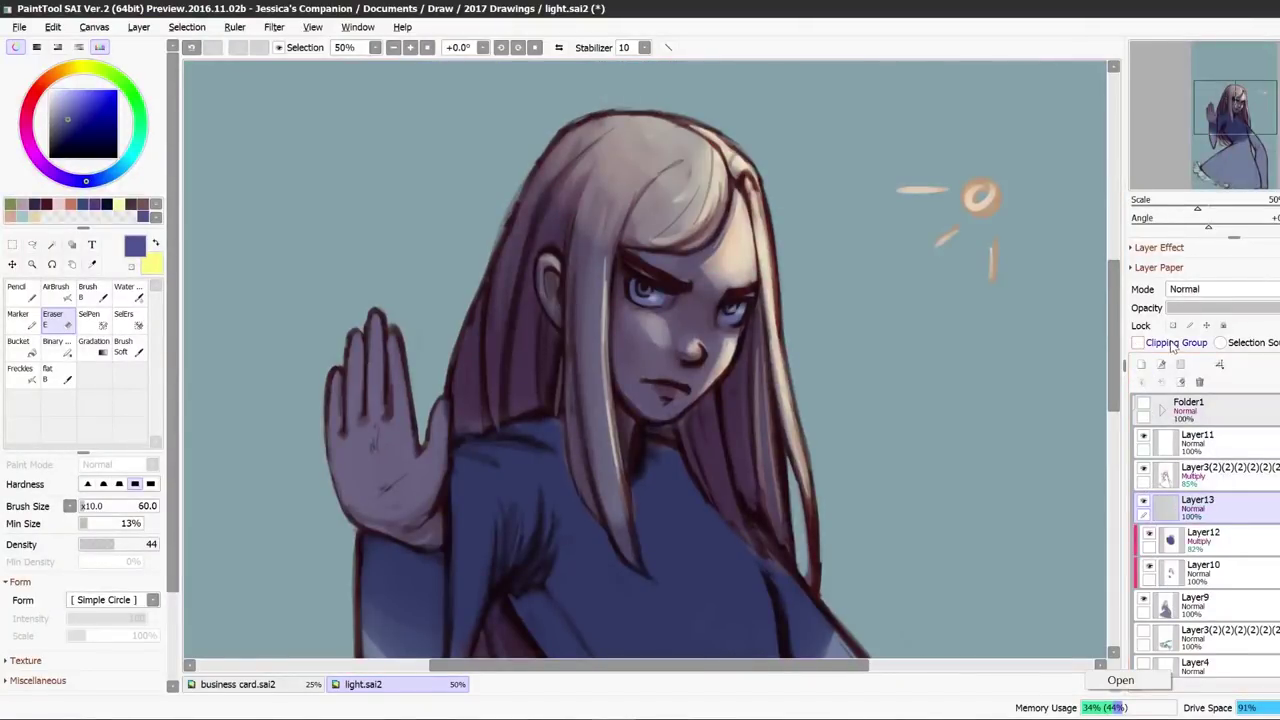
Set the new clipped layer to Overlay and airbrush a warm peach glow over the hair, face and chest at size 500.
left_click(1200, 289)
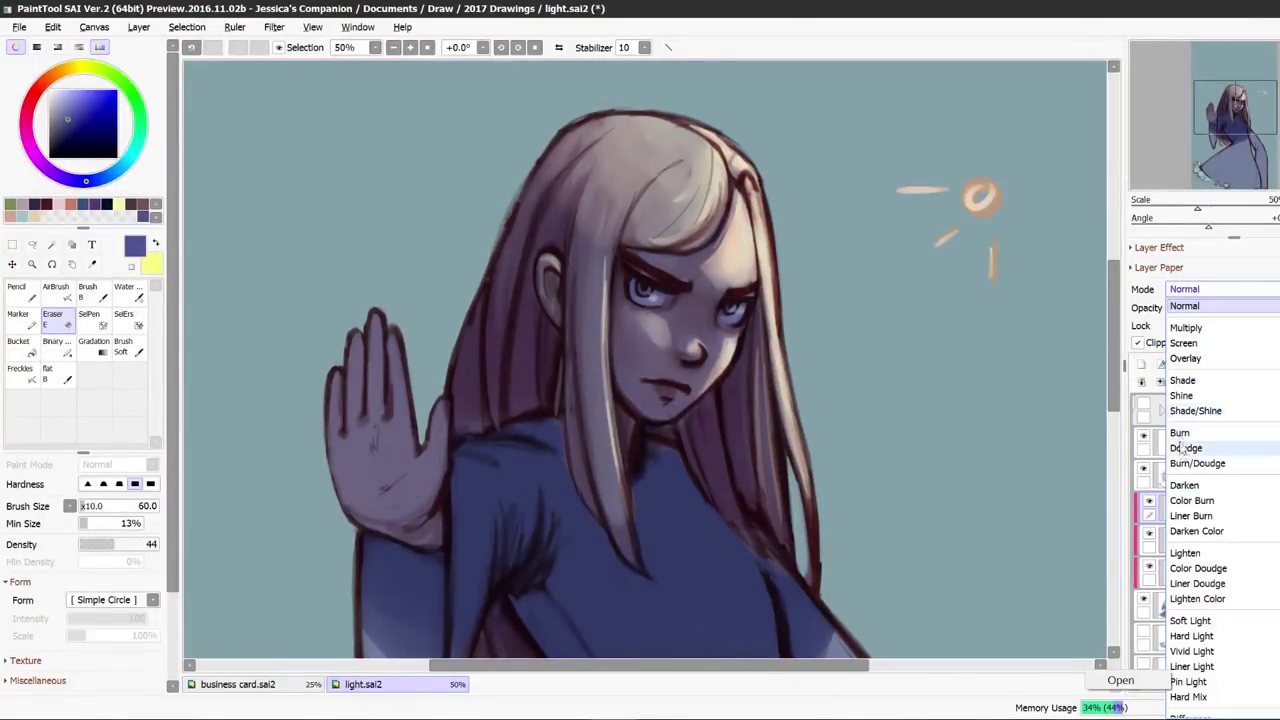
left_click(1185, 358)
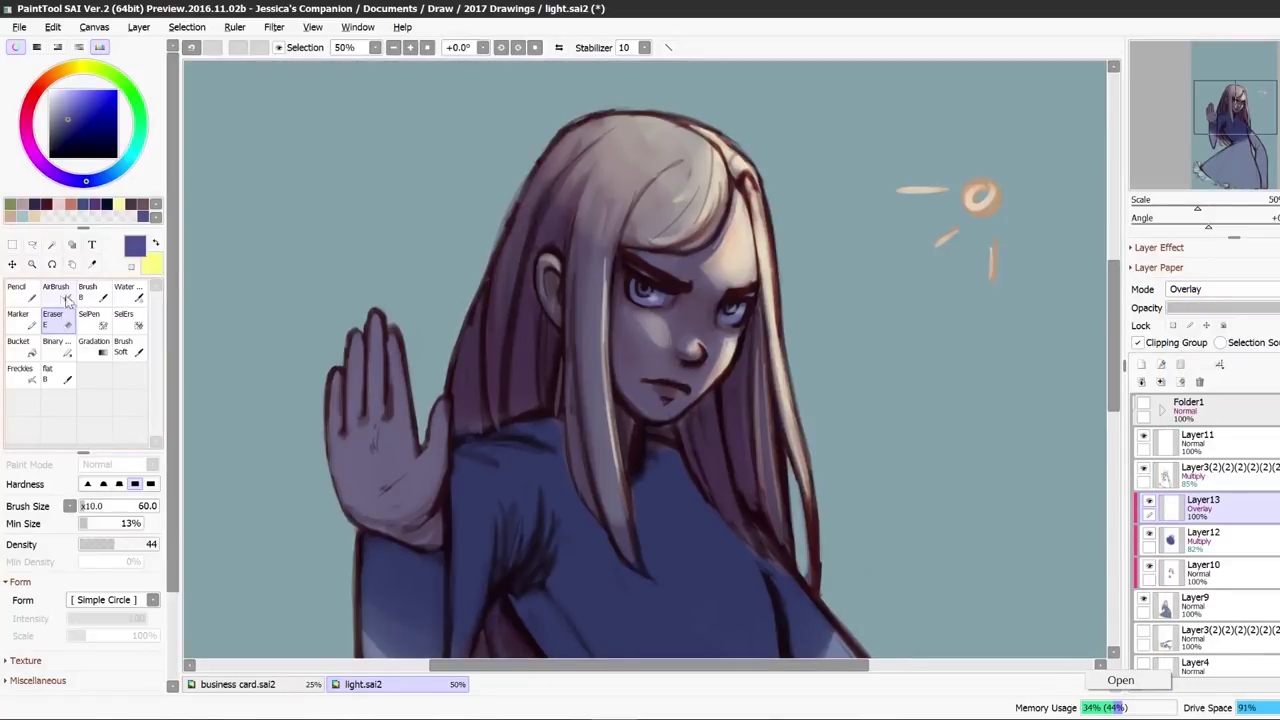
key("v")
key("]")
key("]")
key("]")
key("]")
right_click(734, 245)
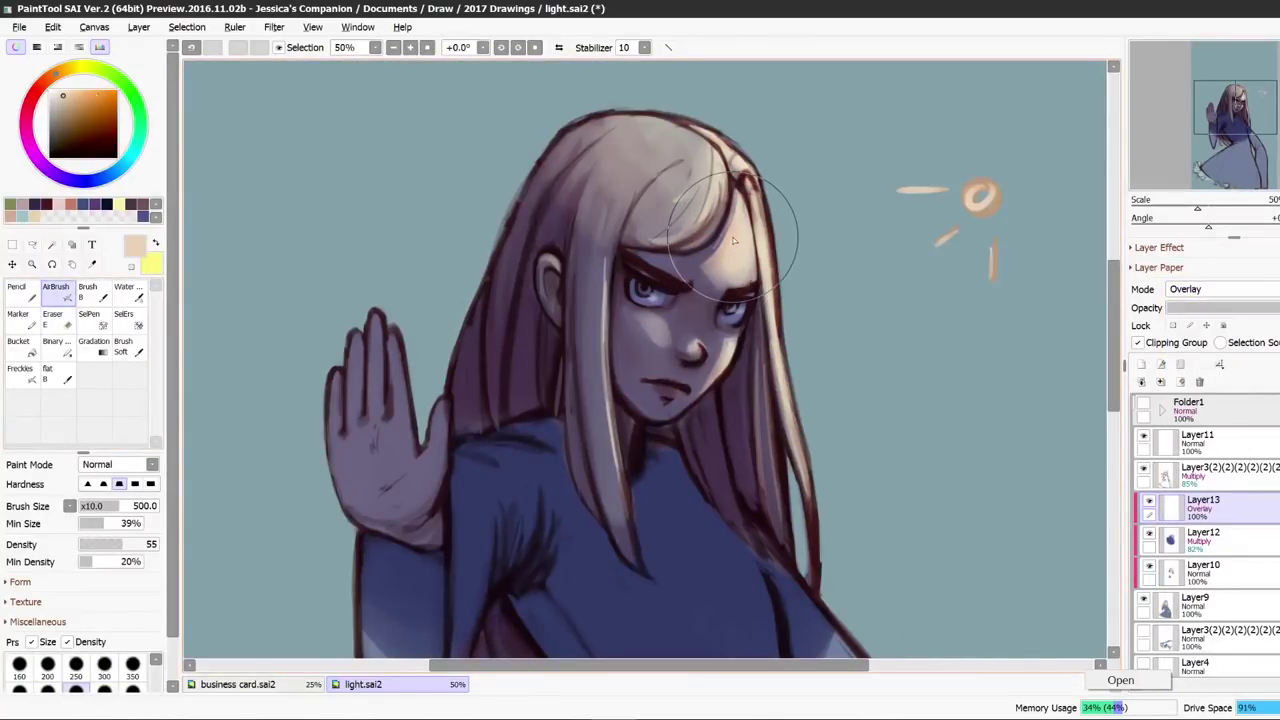
left_click(74, 94)
mouse_move(764, 235)
left_mouse_down()
mouse_move(661, 119)
mouse_move(647, 153)
mouse_move(694, 357)
mouse_move(778, 381)
mouse_move(802, 302)
mouse_move(731, 437)
mouse_move(736, 467)
mouse_move(614, 500)
left_mouse_up()
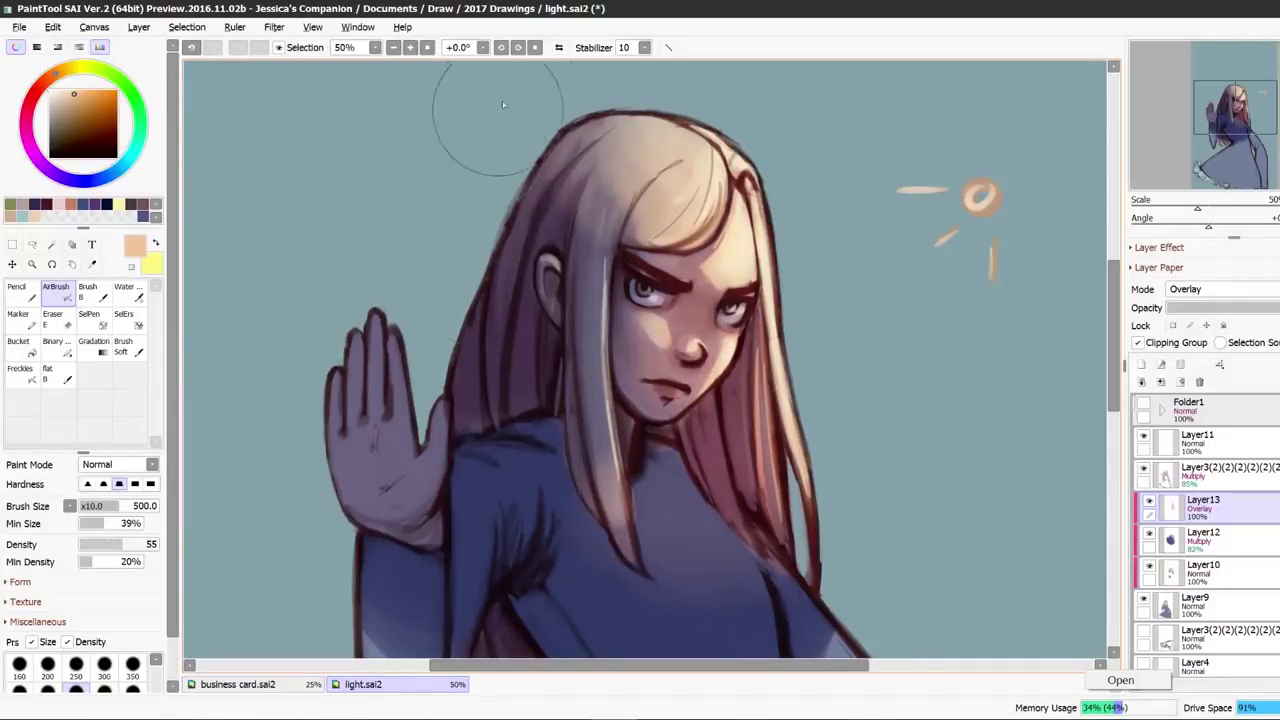
Check the warm glow in mirrored view and compare the picture with the Overlay layer hidden and shown.
left_click(559, 47)
left_click(559, 47)
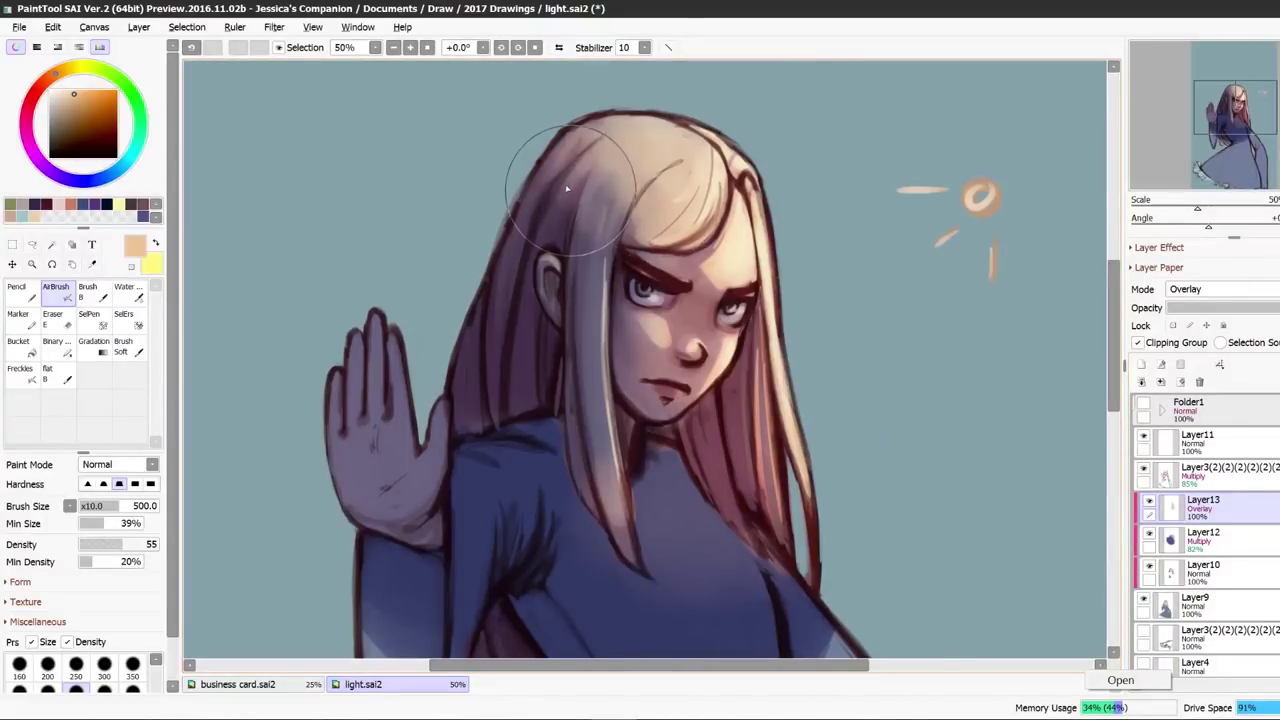
scroll(1113, 398, "down", 2)
scroll(1113, 398, "down", 1)
left_click(1149, 504)
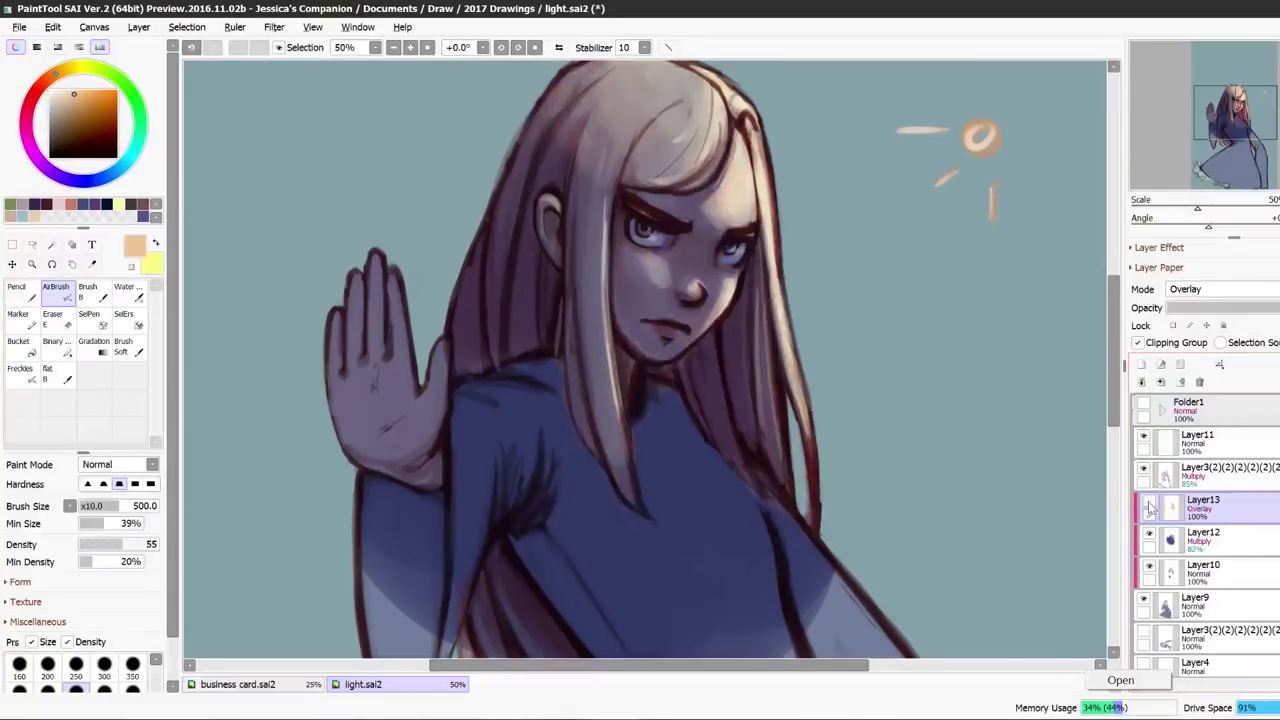
left_click(1149, 504)
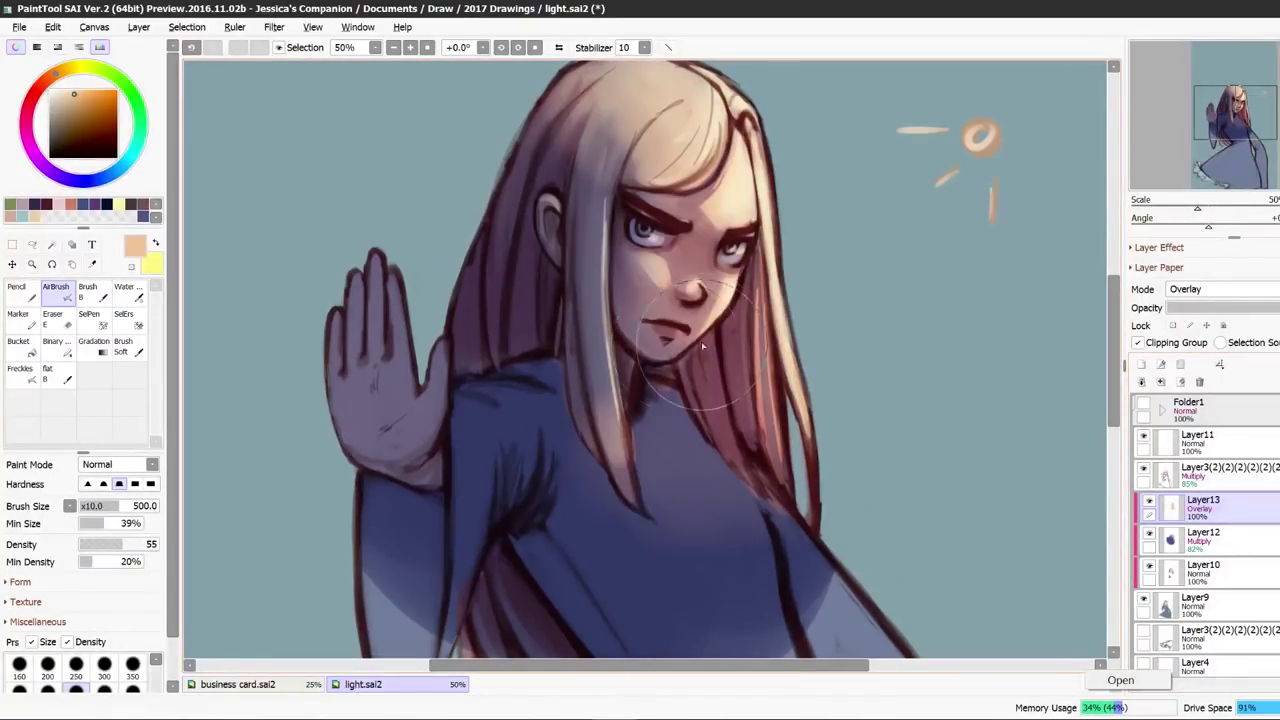
mouse_move(1112, 358)
left_mouse_down()
mouse_move(1110, 328)
mouse_move(1114, 354)
left_mouse_up()
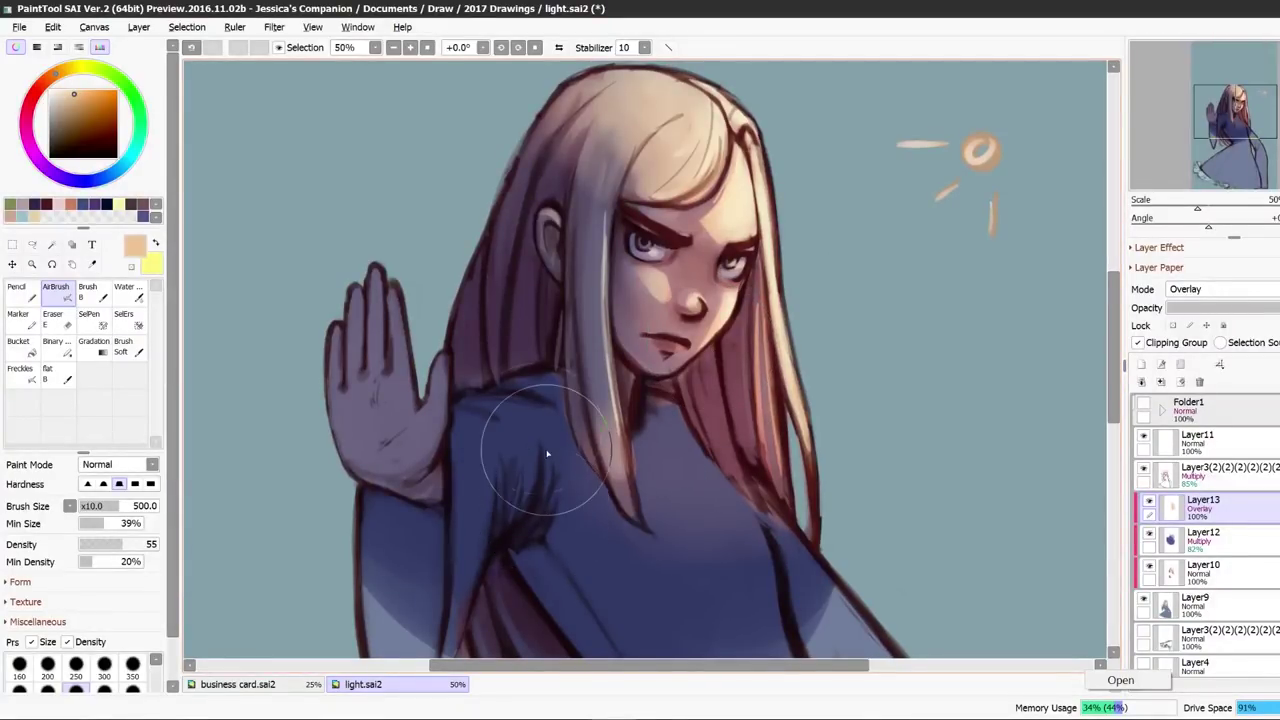
Shift the Overlay layer's hue to -180 with Hue/Saturation.
left_click(273, 27)
mouse_move(304, 50)
left_click(395, 47)
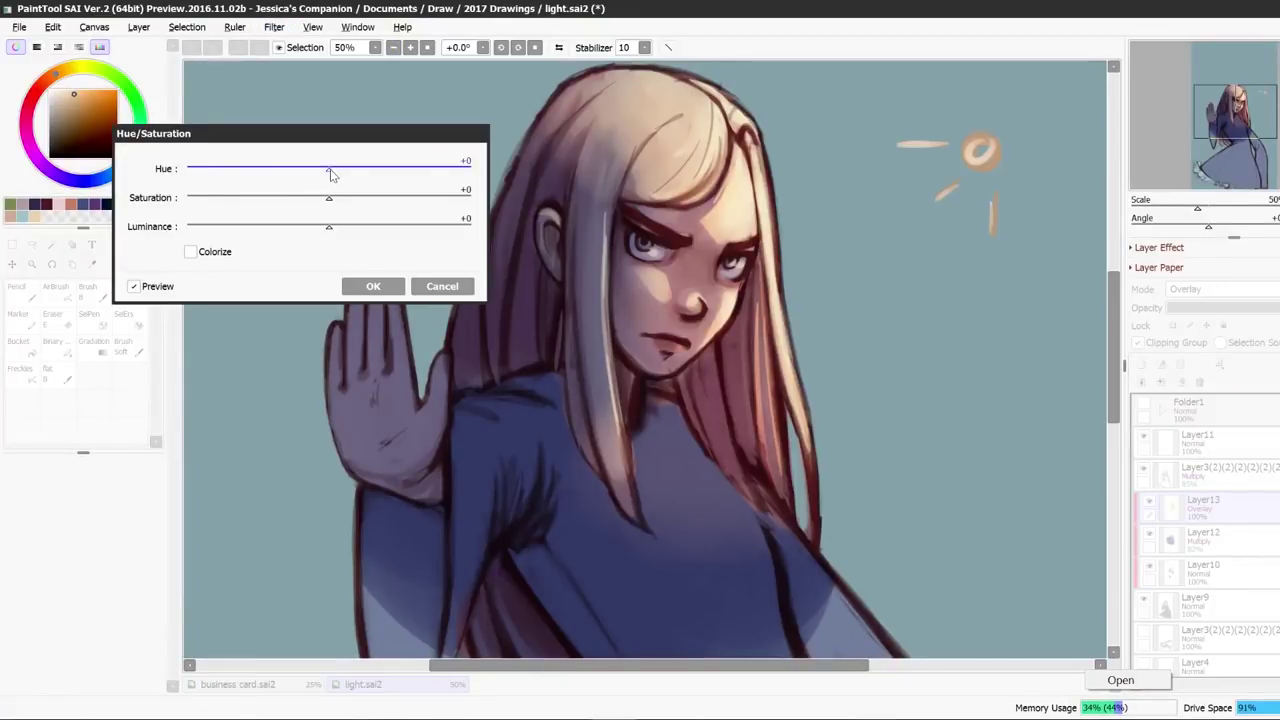
left_click_drag(330, 169, 188, 179)
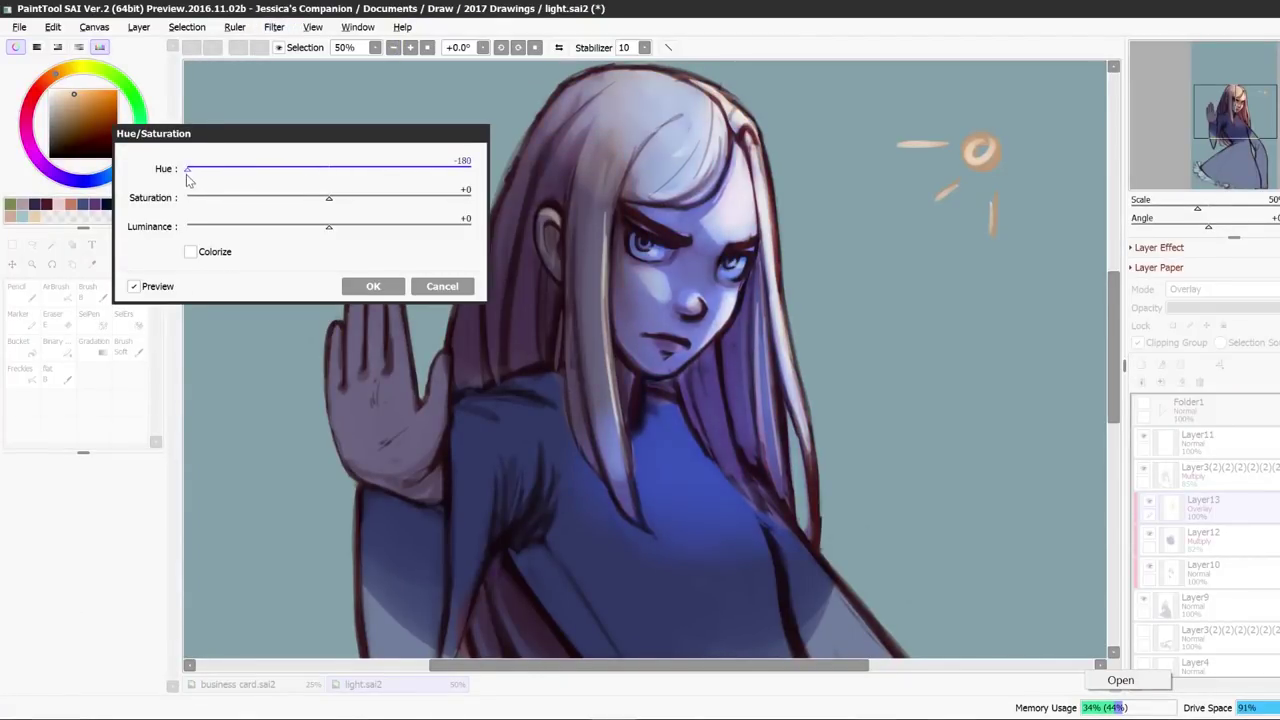
left_click(373, 286)
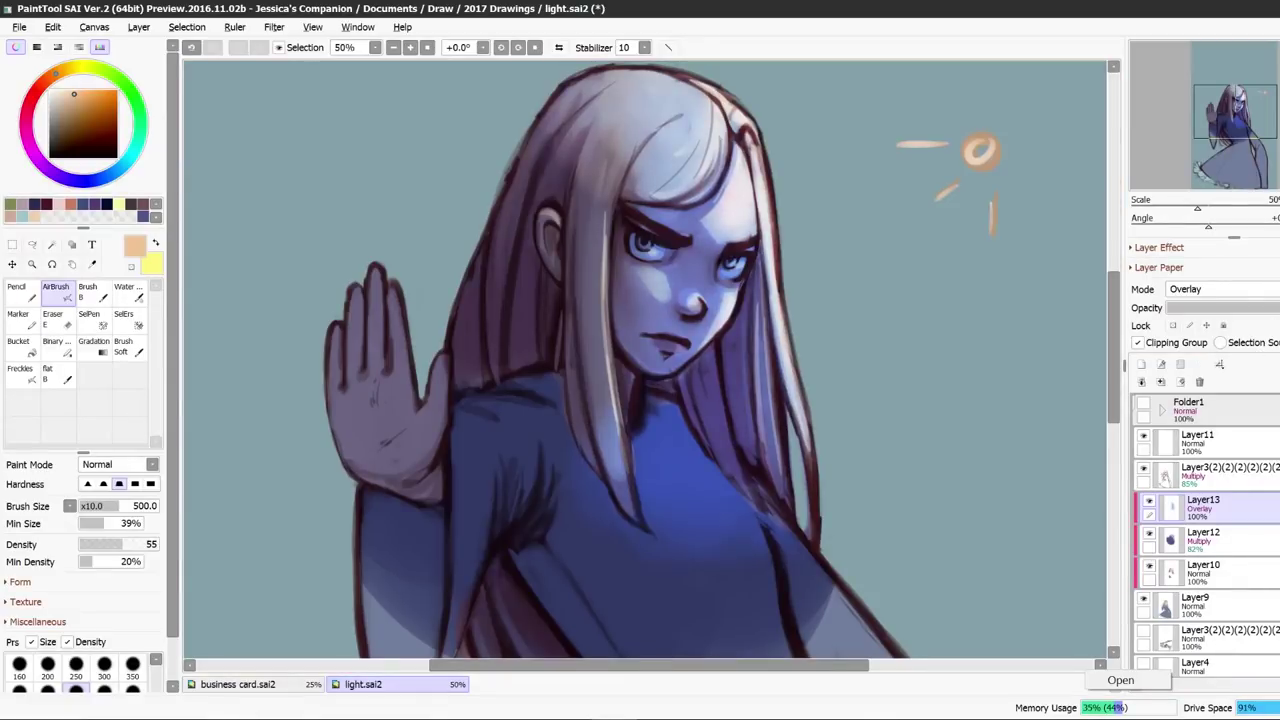
Lower the Overlay layer's opacity to 55% and check the picture mirrored and at reduced size.
key("h")
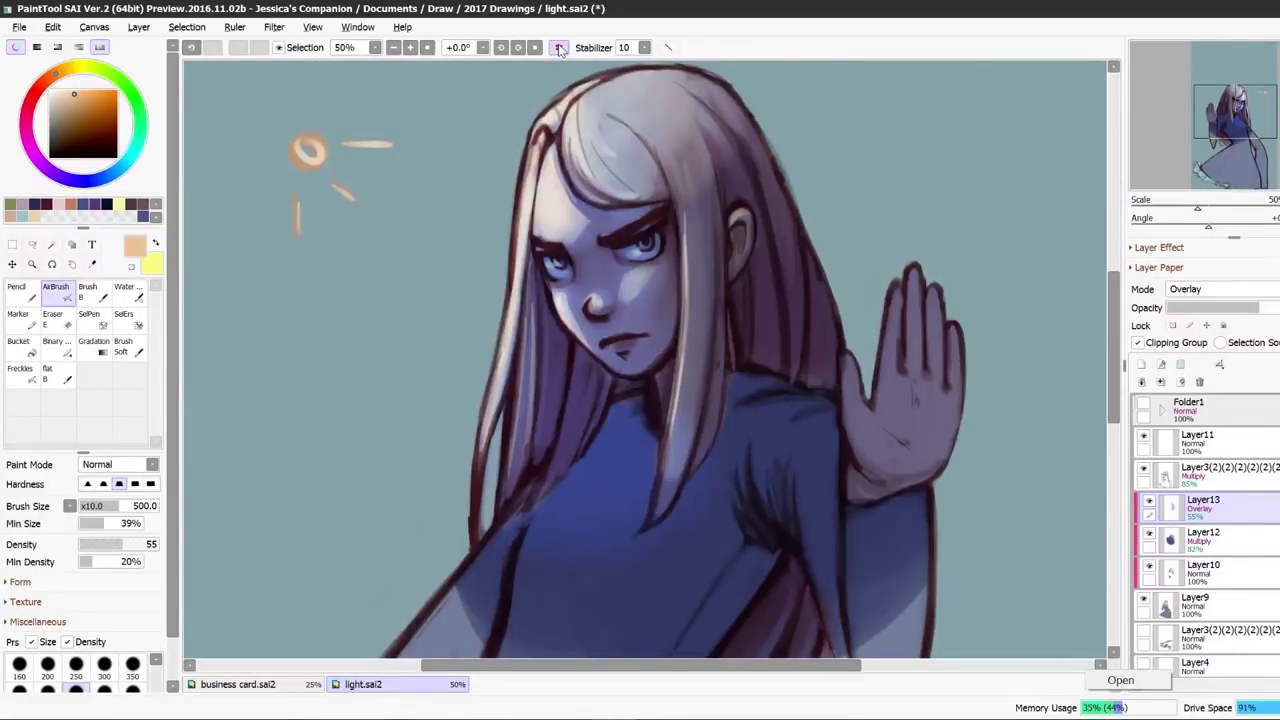
key("h")
key("ctrl+space")
scroll(617, 318, "down", 3)
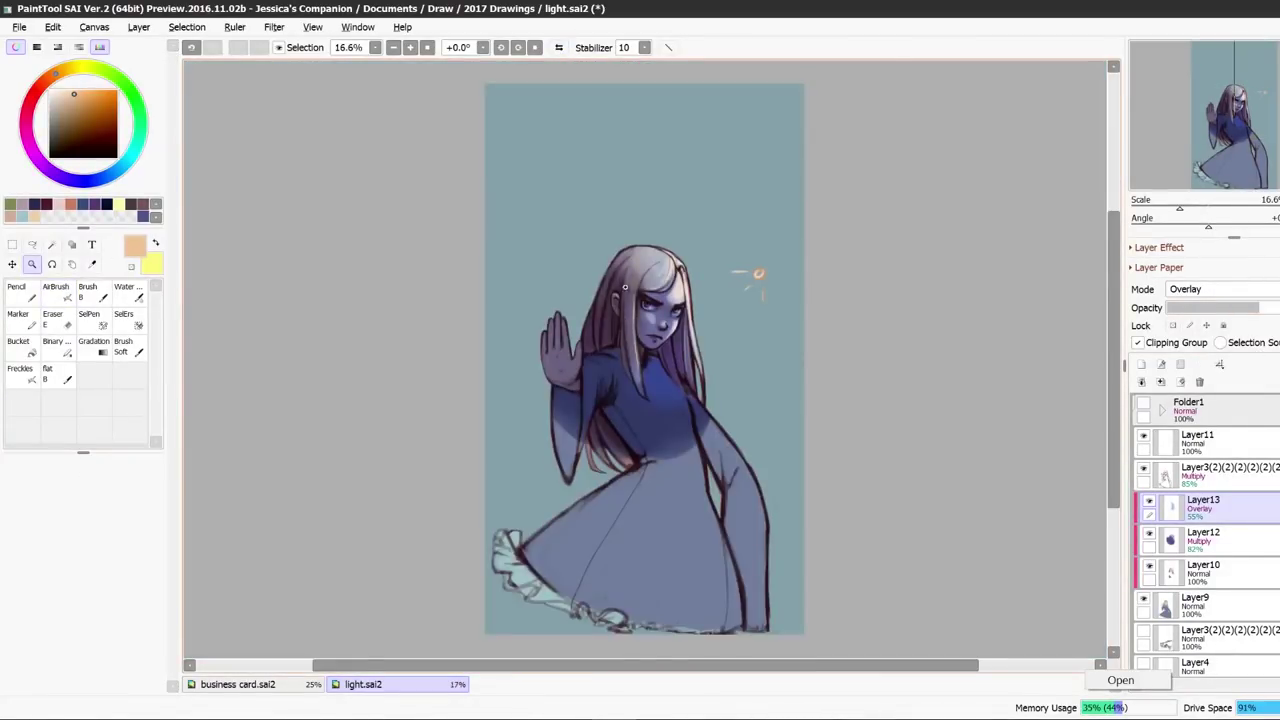
scroll(628, 320, "up", 3)
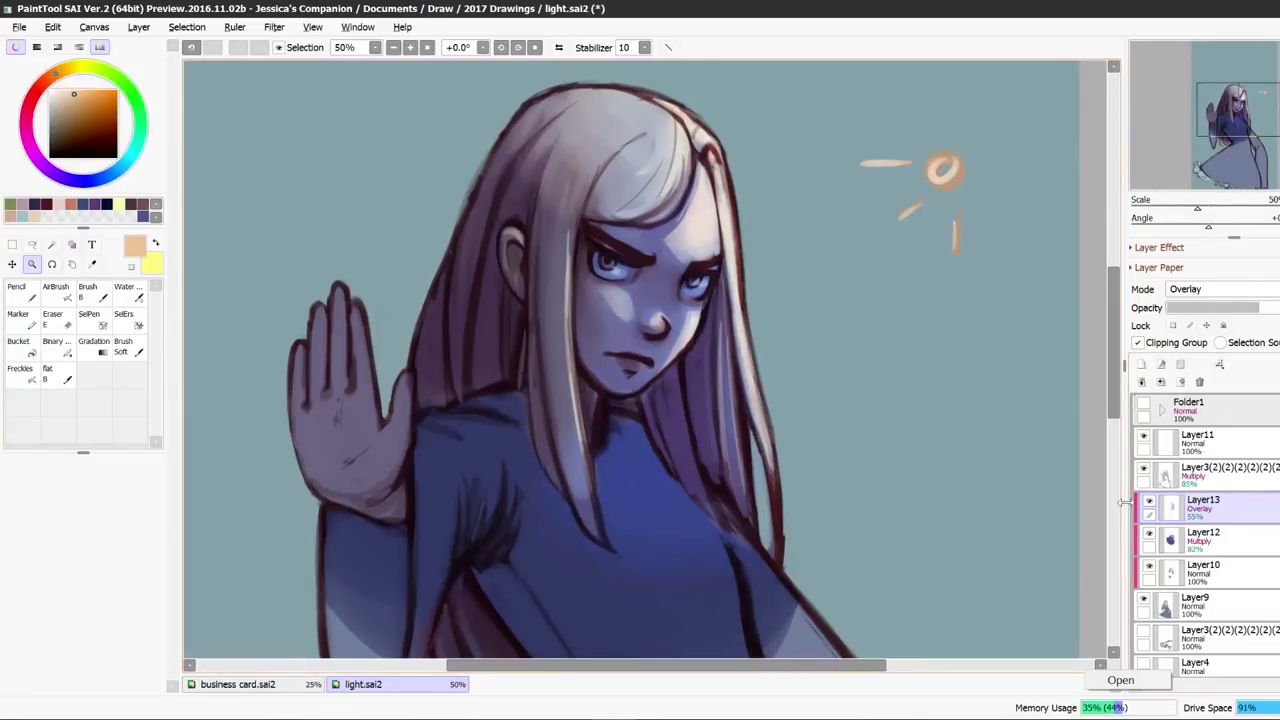
Compare the picture with the Overlay and Multiply layers hidden and shown, including a mirrored check of the unshaded colours.
left_click(1149, 505)
left_click(1149, 537)
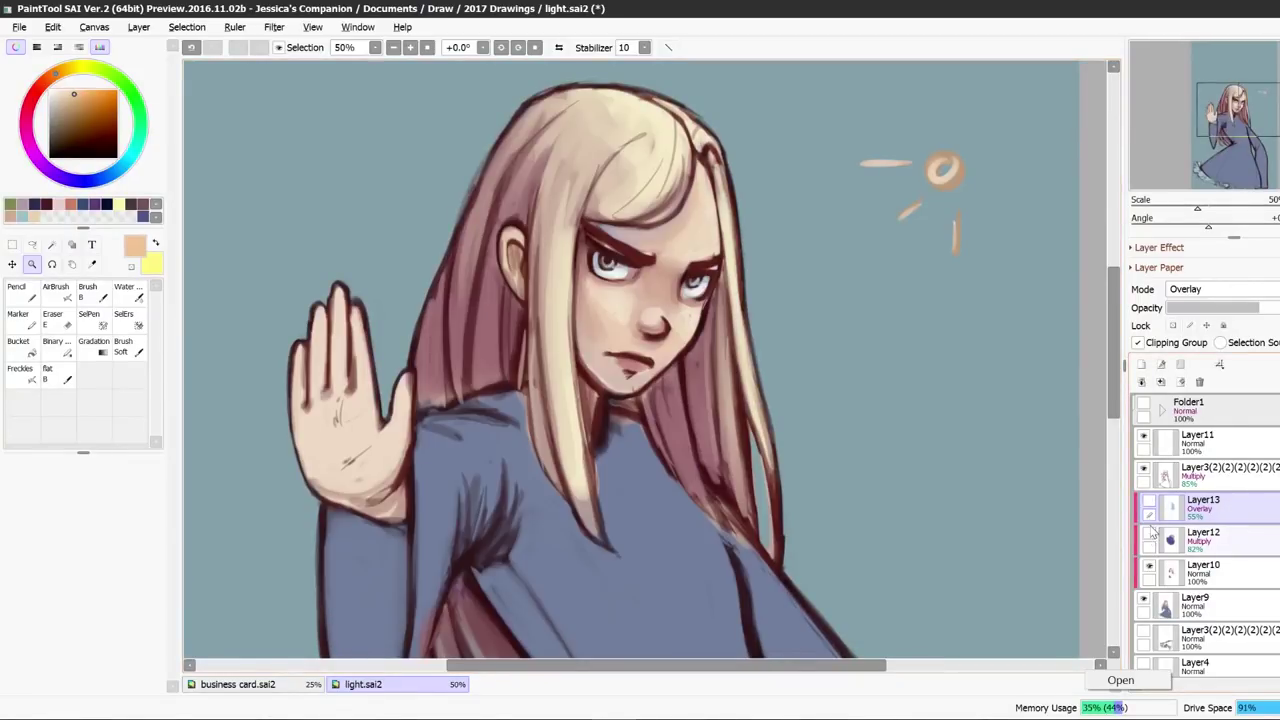
left_click(559, 47)
left_click(559, 47)
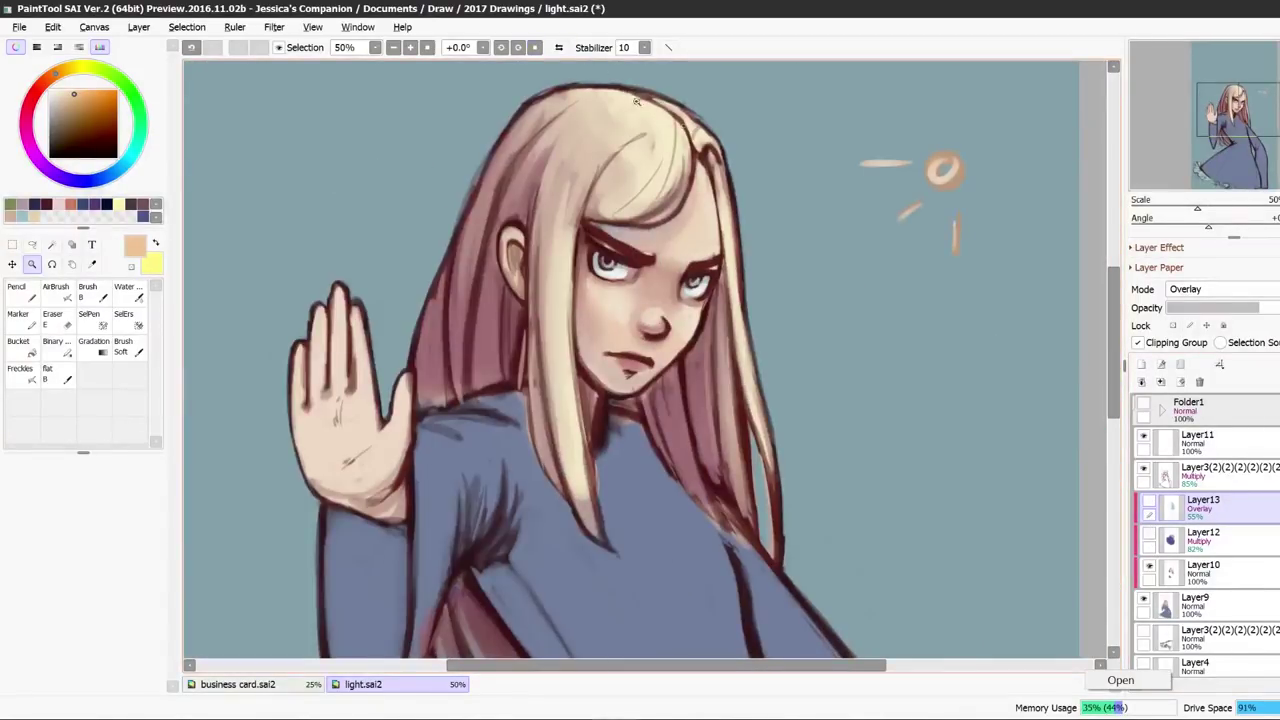
left_click(1149, 537)
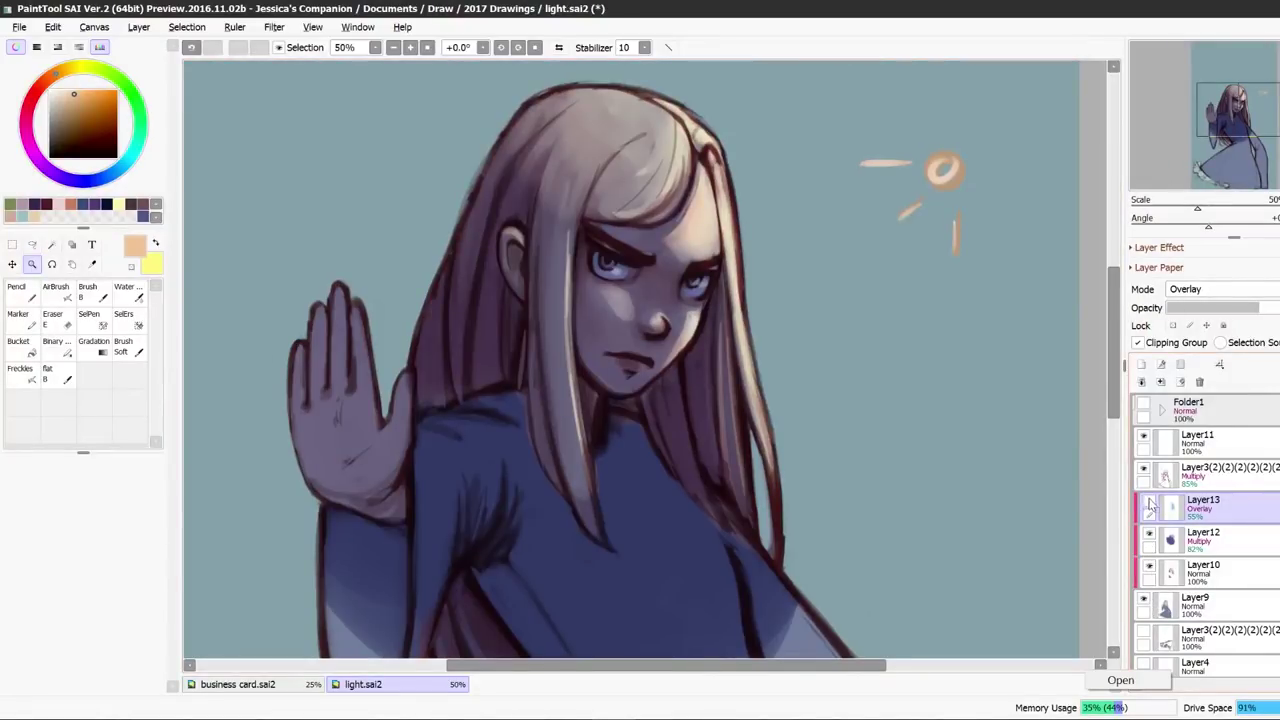
key("e")
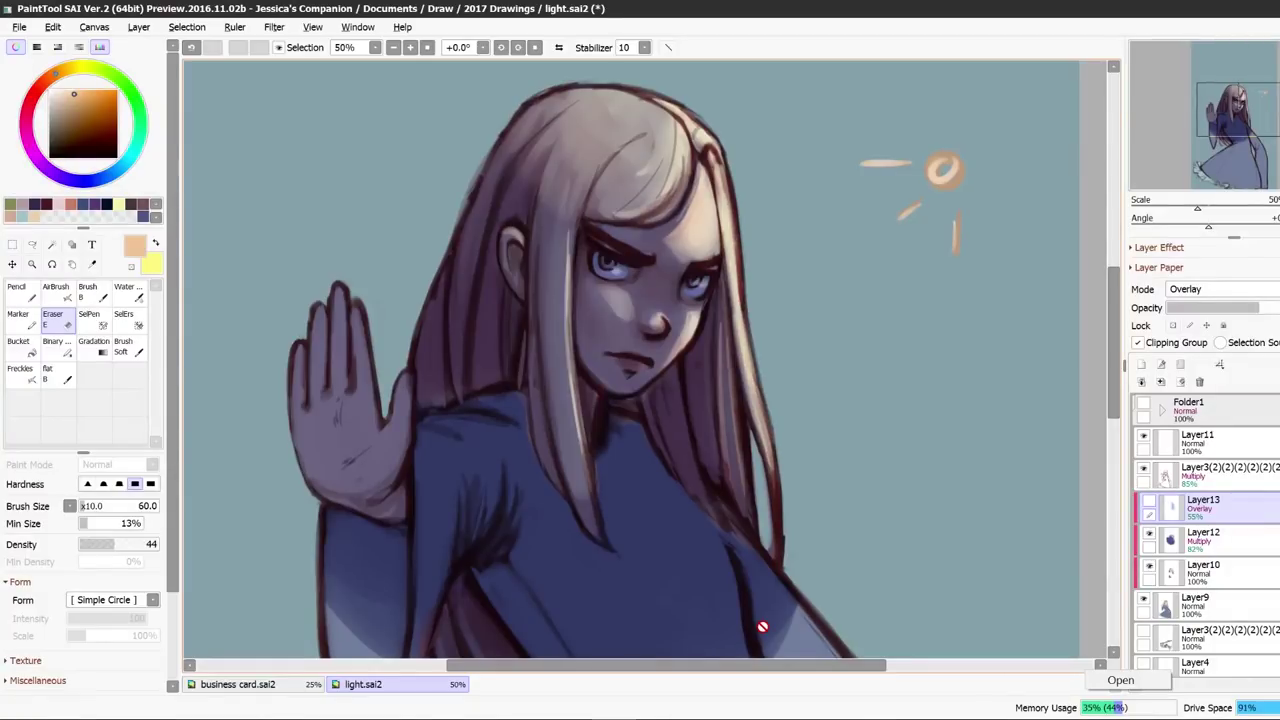
left_click(1149, 503)
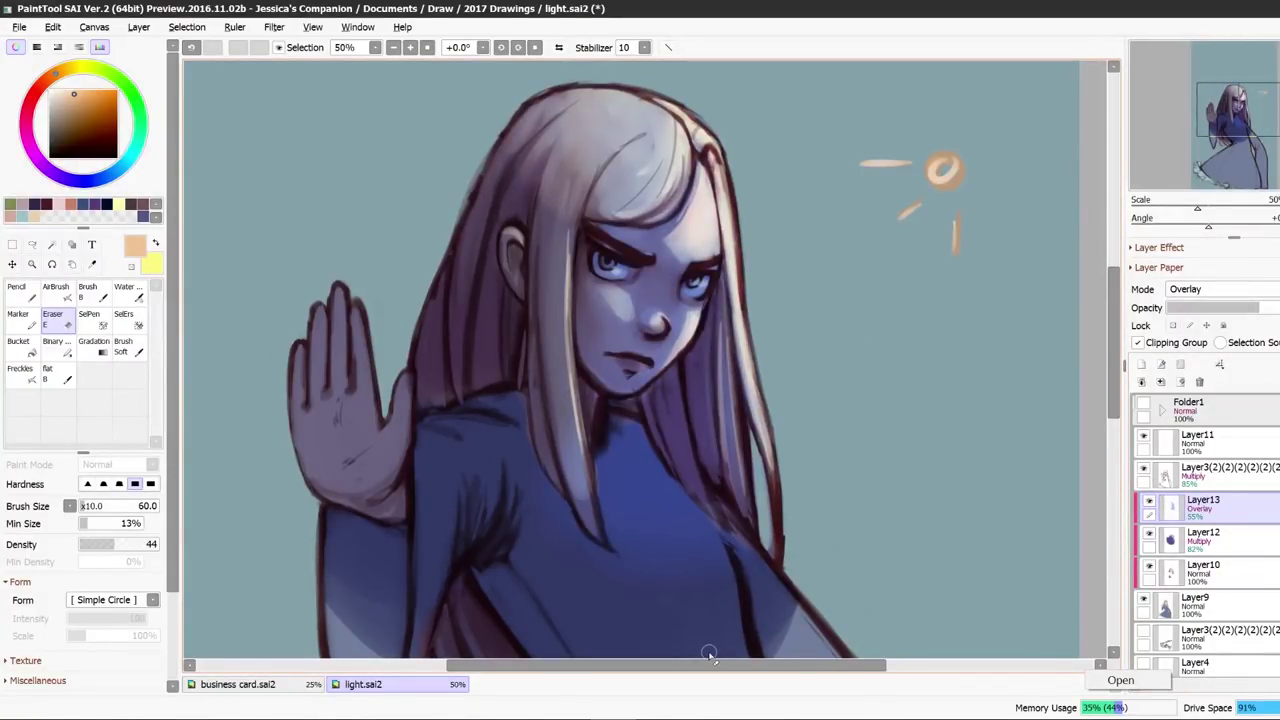
Erase the Multiply shadow along the raised hand's finger and thumb edges at eraser size 60, and save the file.
left_click(1228, 541)
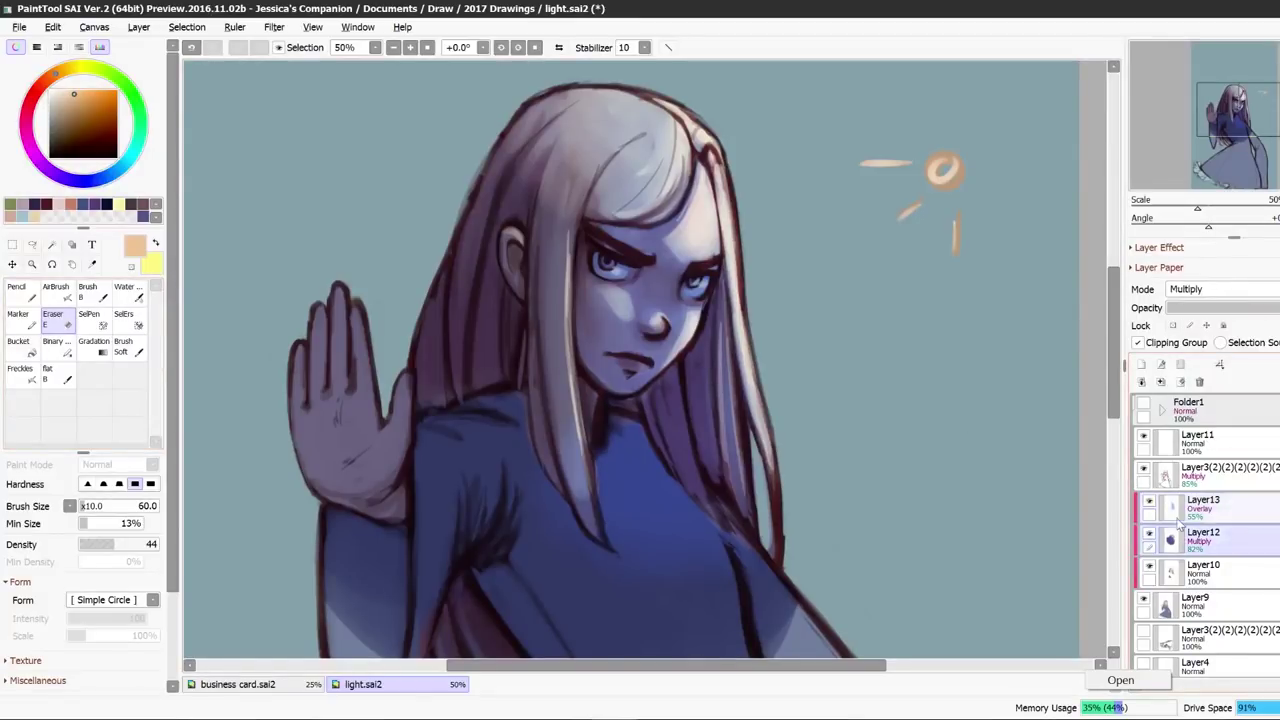
left_click_drag(355, 303, 375, 392)
left_click_drag(408, 376, 404, 476)
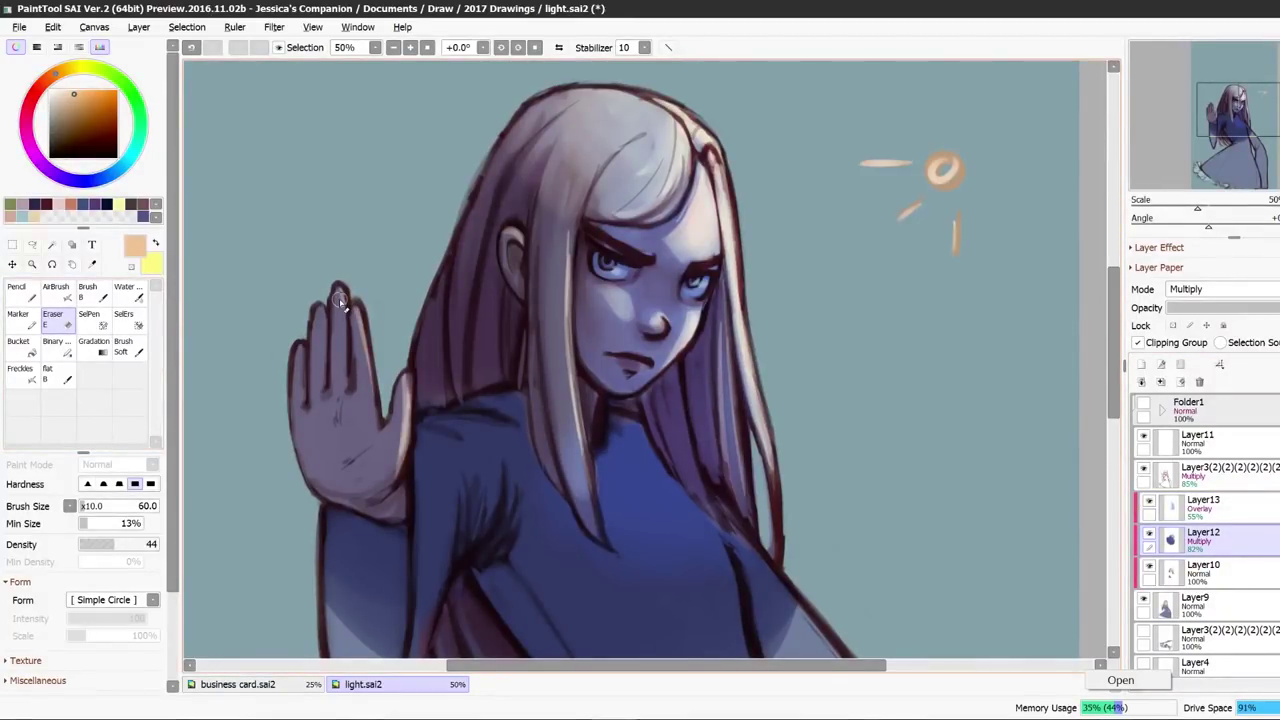
key("ctrl+space")
left_click_drag(423, 320, 447, 286)
key("ctrl+s")
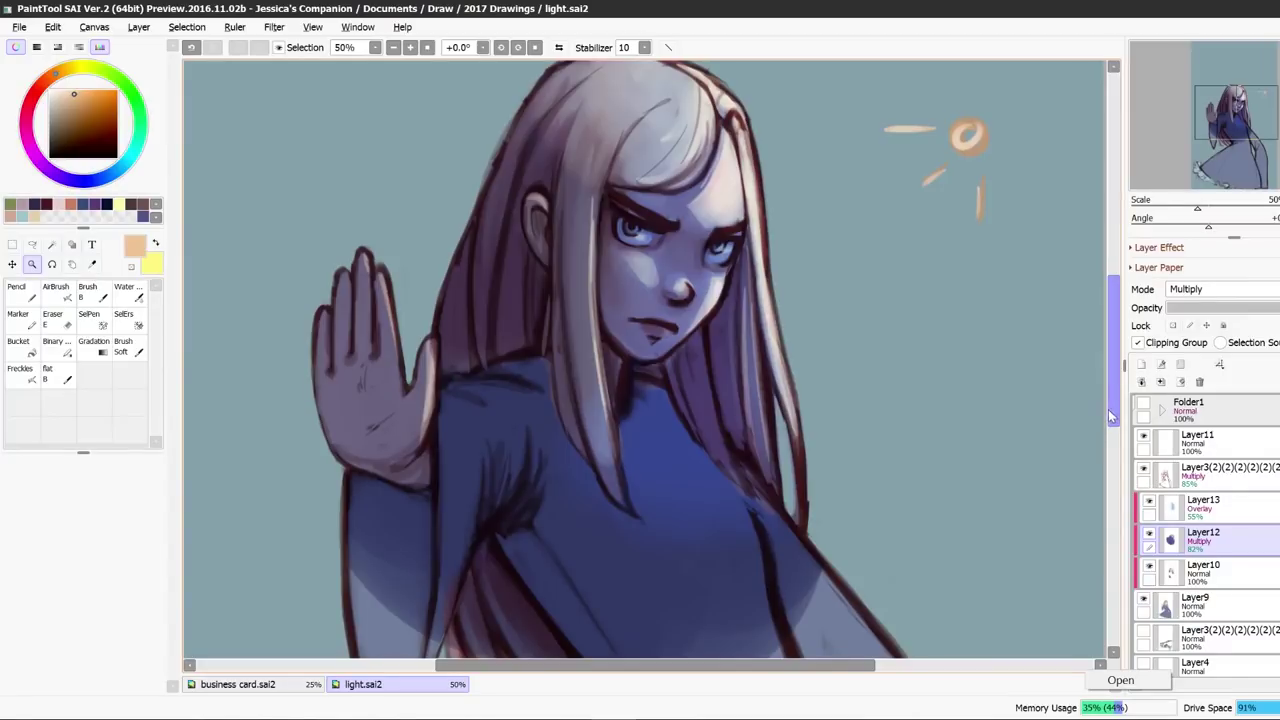
Compare the lit hand and face with the Multiply shadow and Overlay layers switched off and on again.
left_click_drag(1110, 410, 1112, 404)
left_click(1149, 535)
left_click(1149, 502)
left_click(1149, 534)
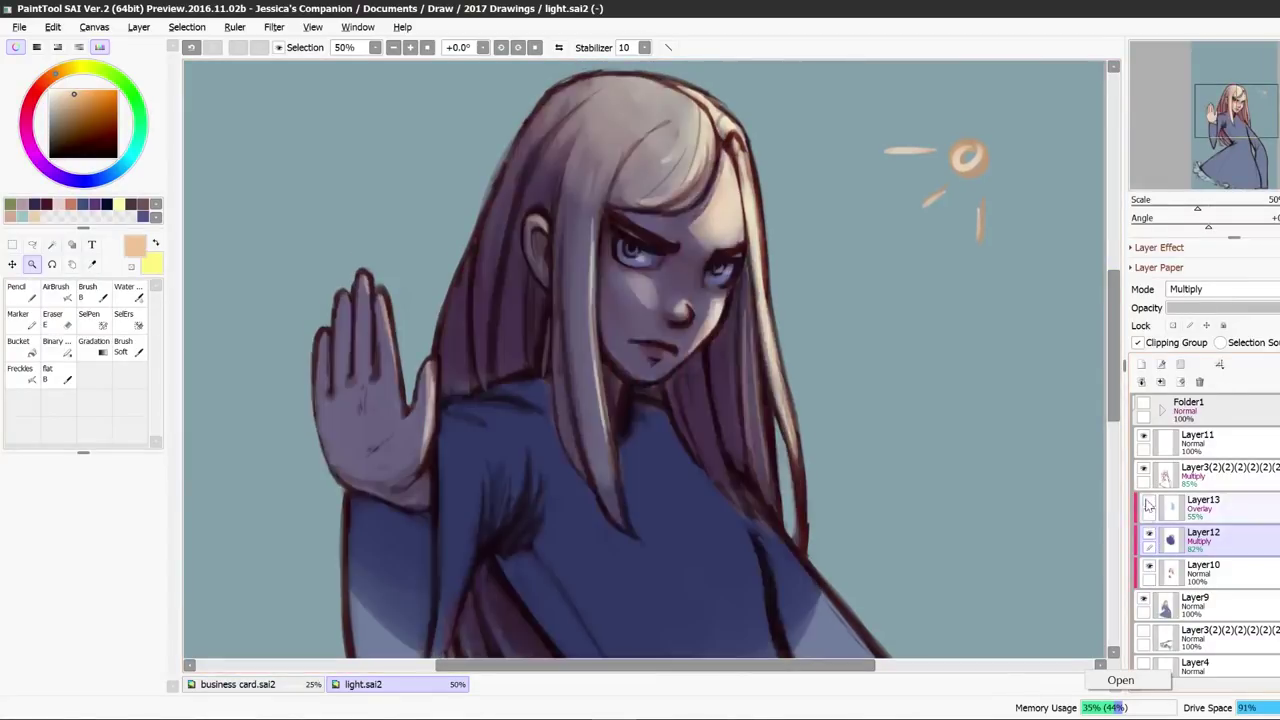
left_click(1149, 502)
scroll(1112, 395, "up", 2)
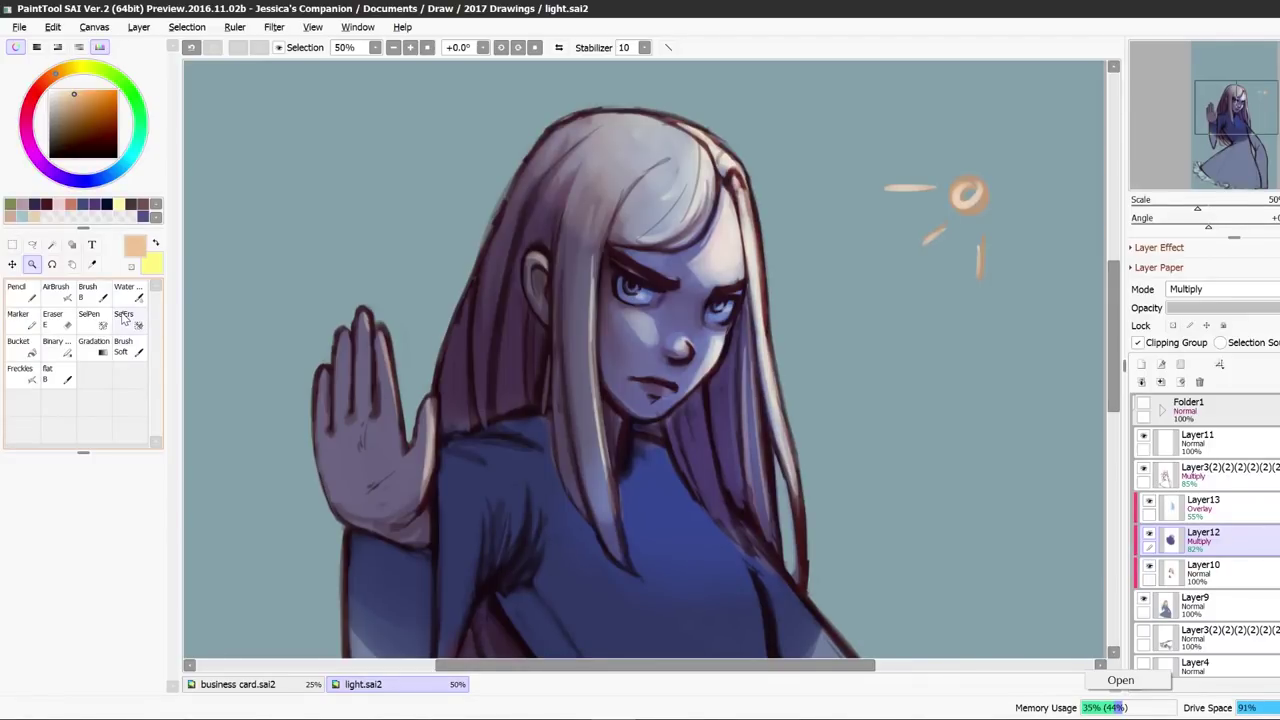
Erase a thin strip of shadow along the palm's outer edge, check it mirrored and save the file.
left_click(60, 322)
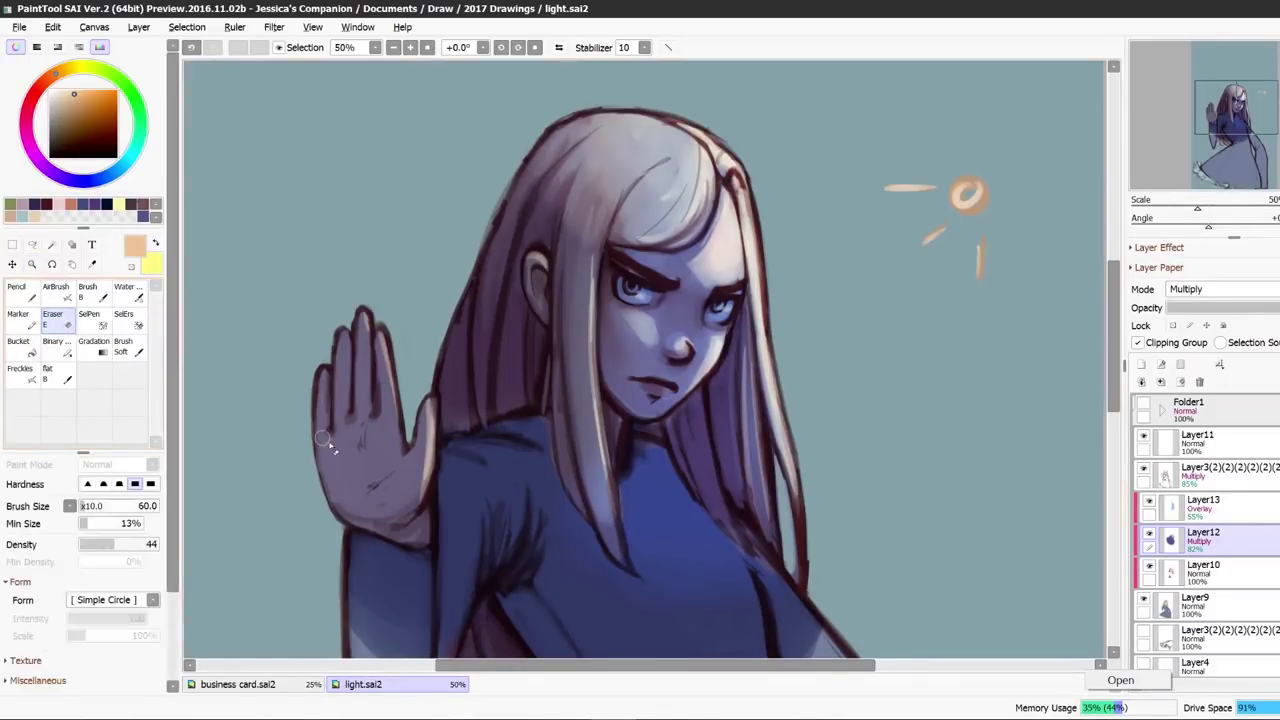
mouse_move(337, 443)
left_mouse_down()
mouse_move(349, 509)
mouse_move(370, 530)
left_mouse_up()
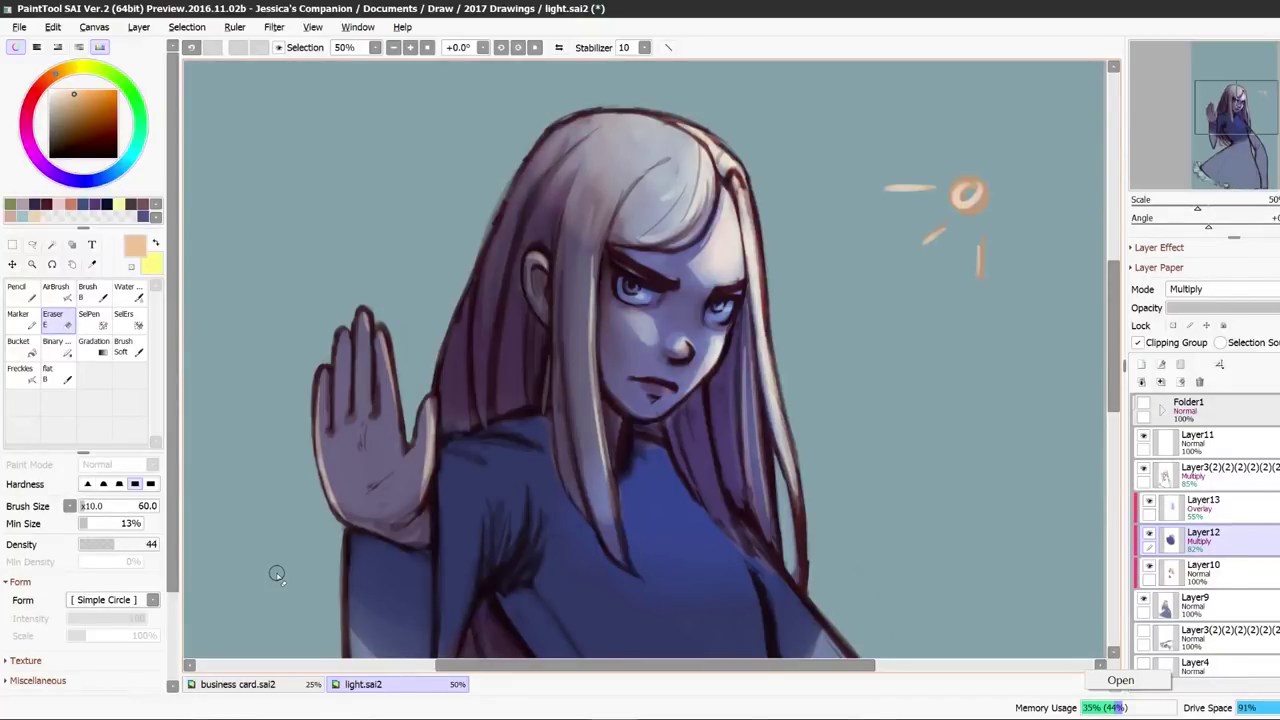
left_click(559, 48)
key("ctrl+s")
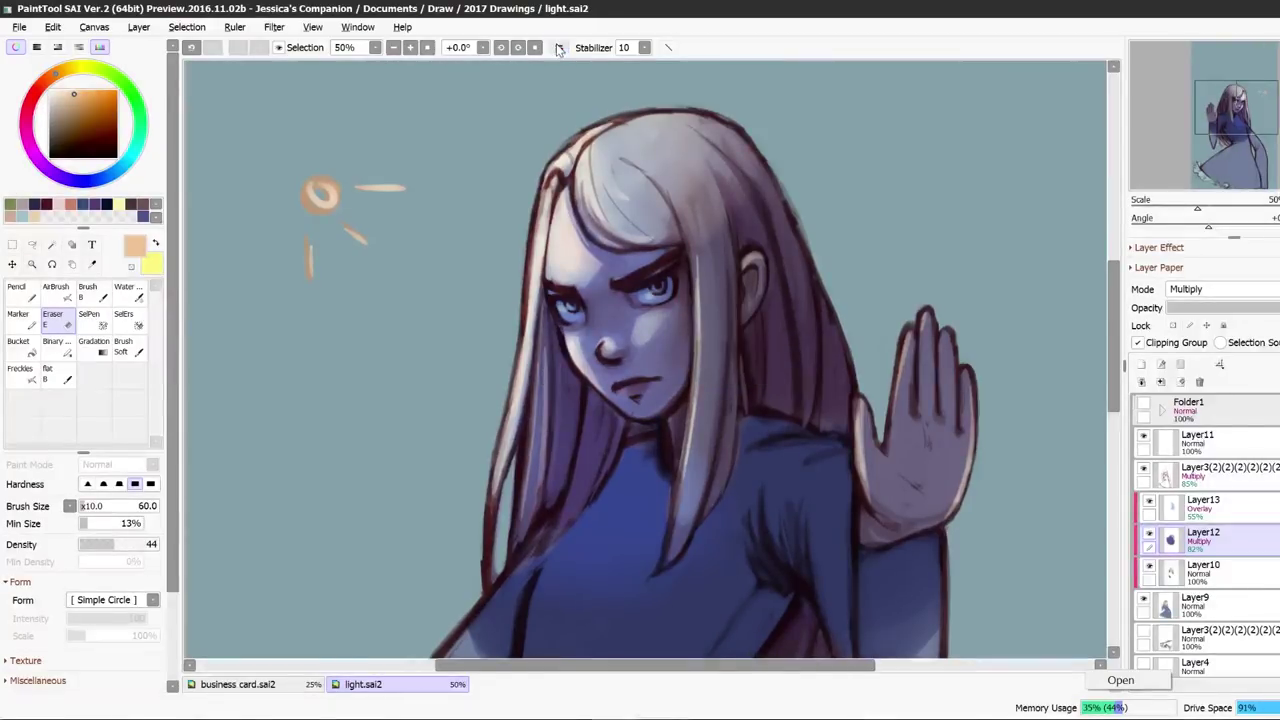
left_click(559, 48)
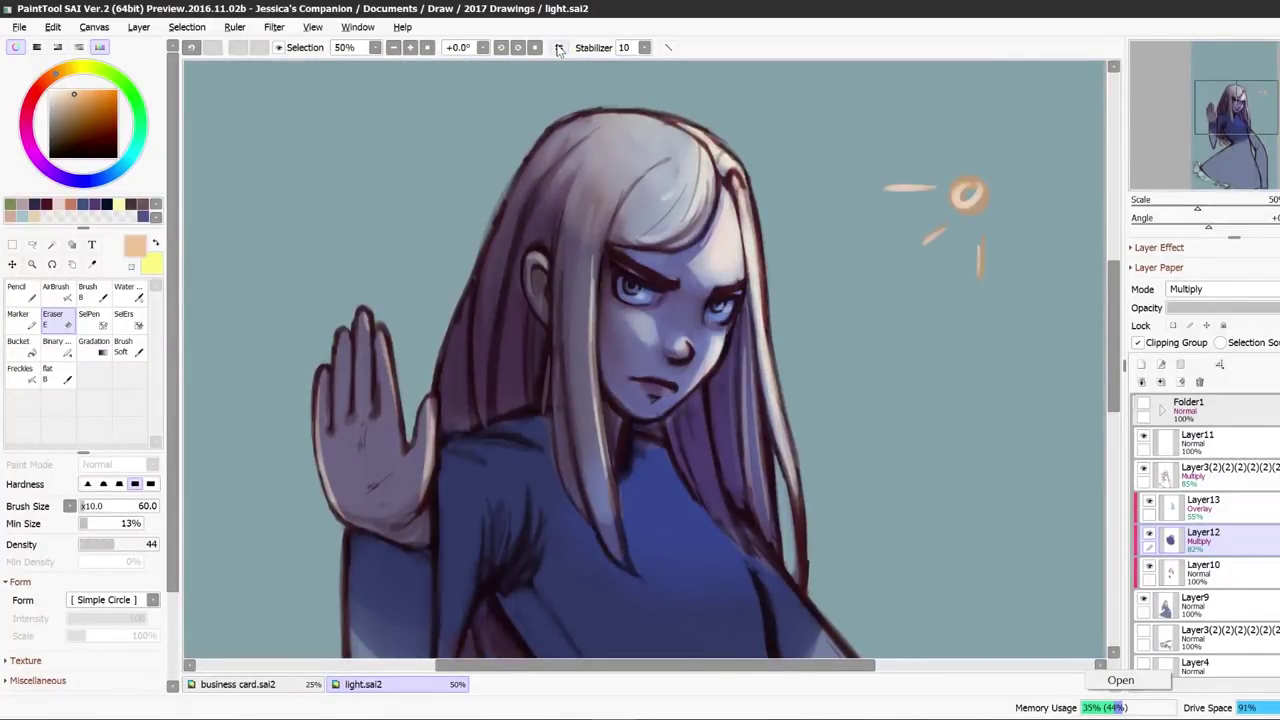